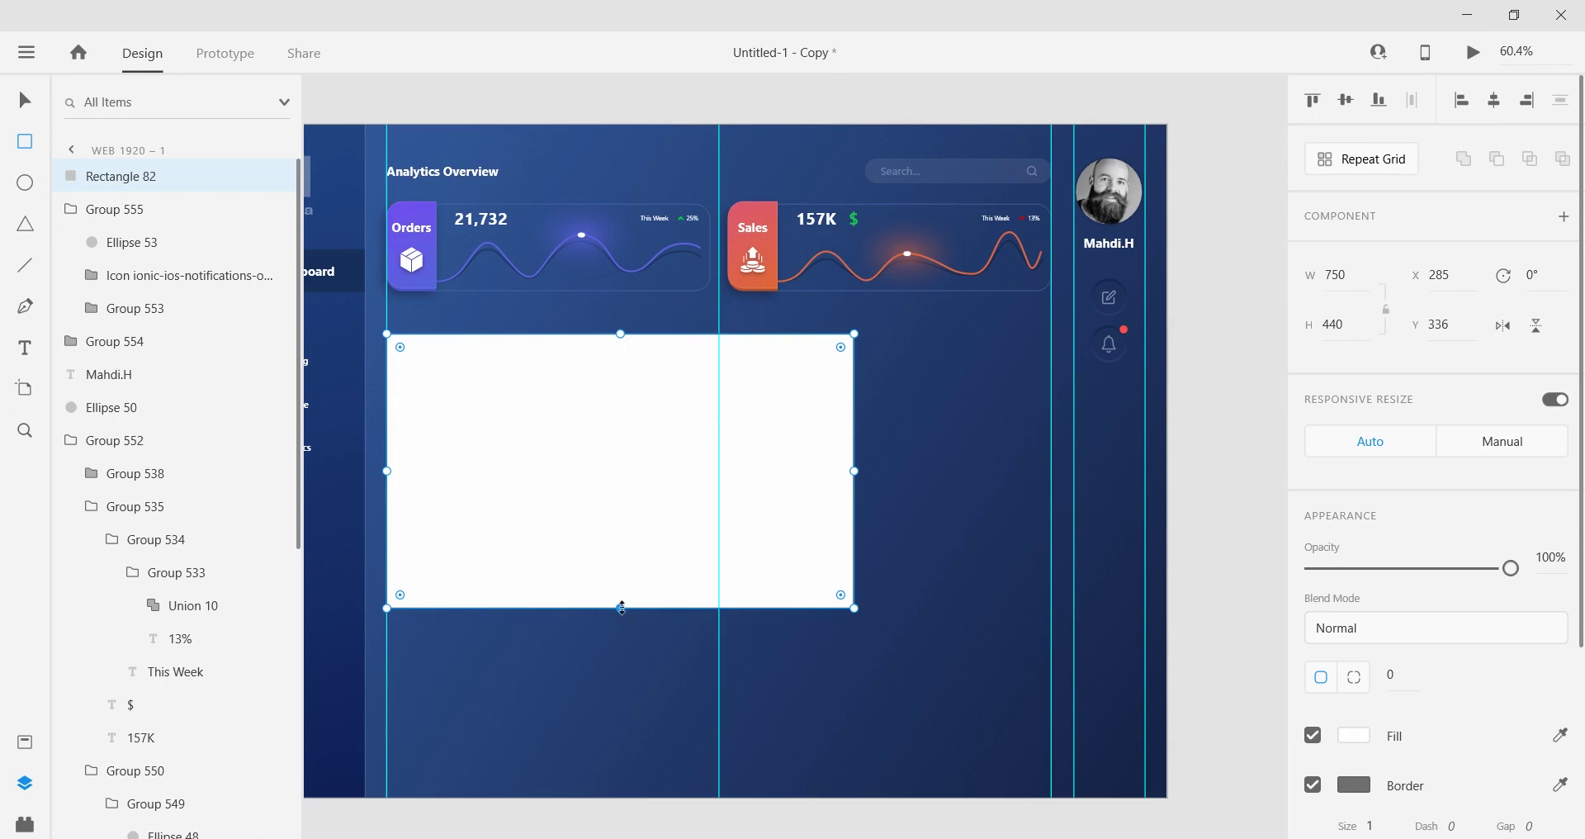
Step: Increase the white rectangle's height to 450 and move it up to Y 296 beneath the Orders and Sales cards
left_click_drag(621, 608, 616, 614)
left_click(24, 102)
scroll(504, 380, "up", 3)
left_click_drag(561, 469, 560, 448)
scroll(578, 494, "up", 3)
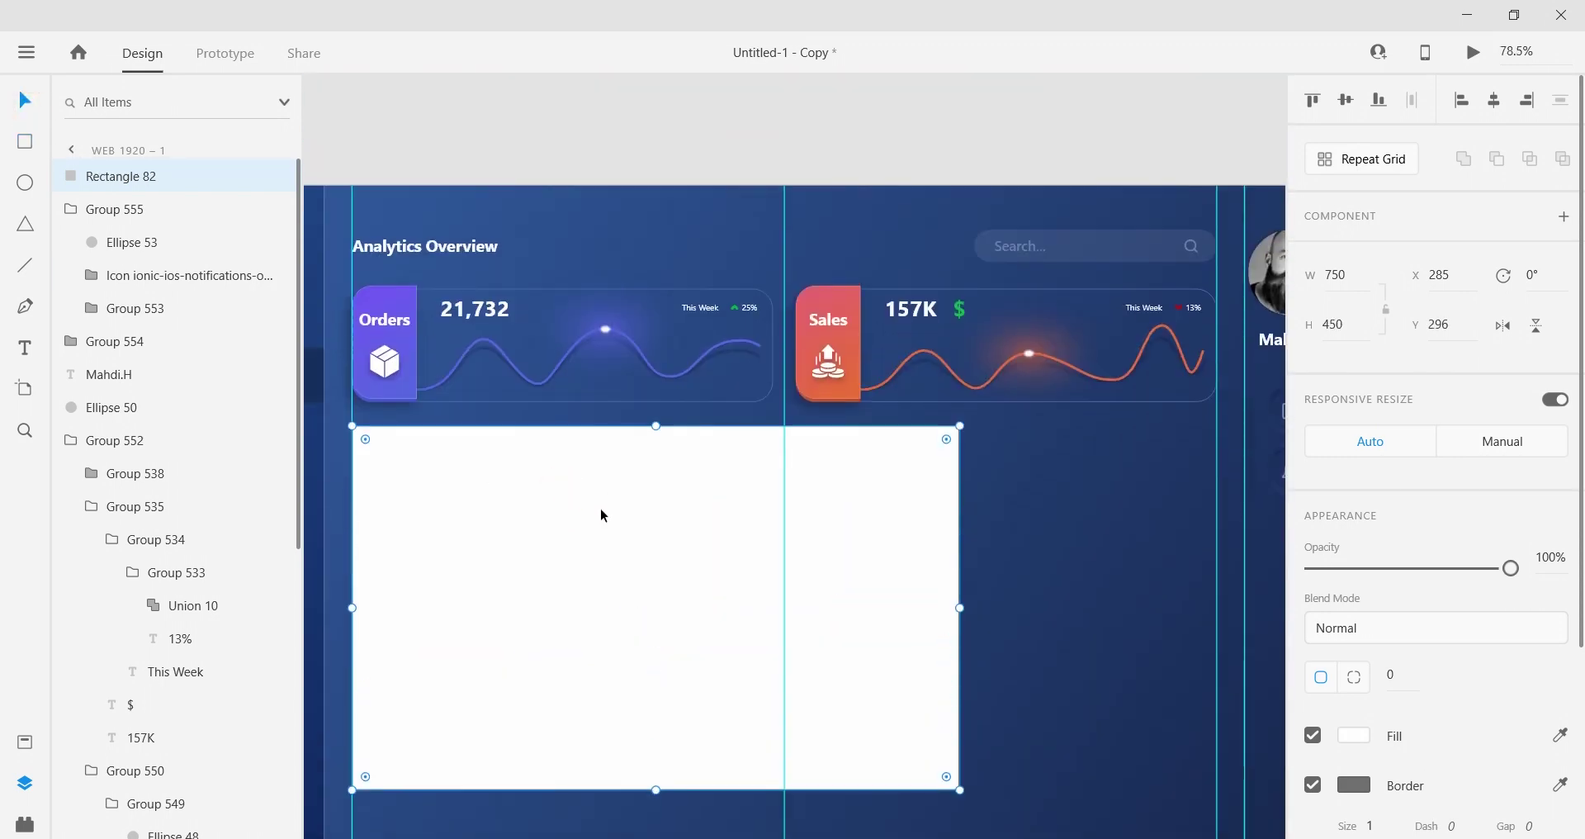
Step: Give the panel rectangle a corner radius of 25, no fill and a #4D6BAA border
scroll(608, 514, "down", 2)
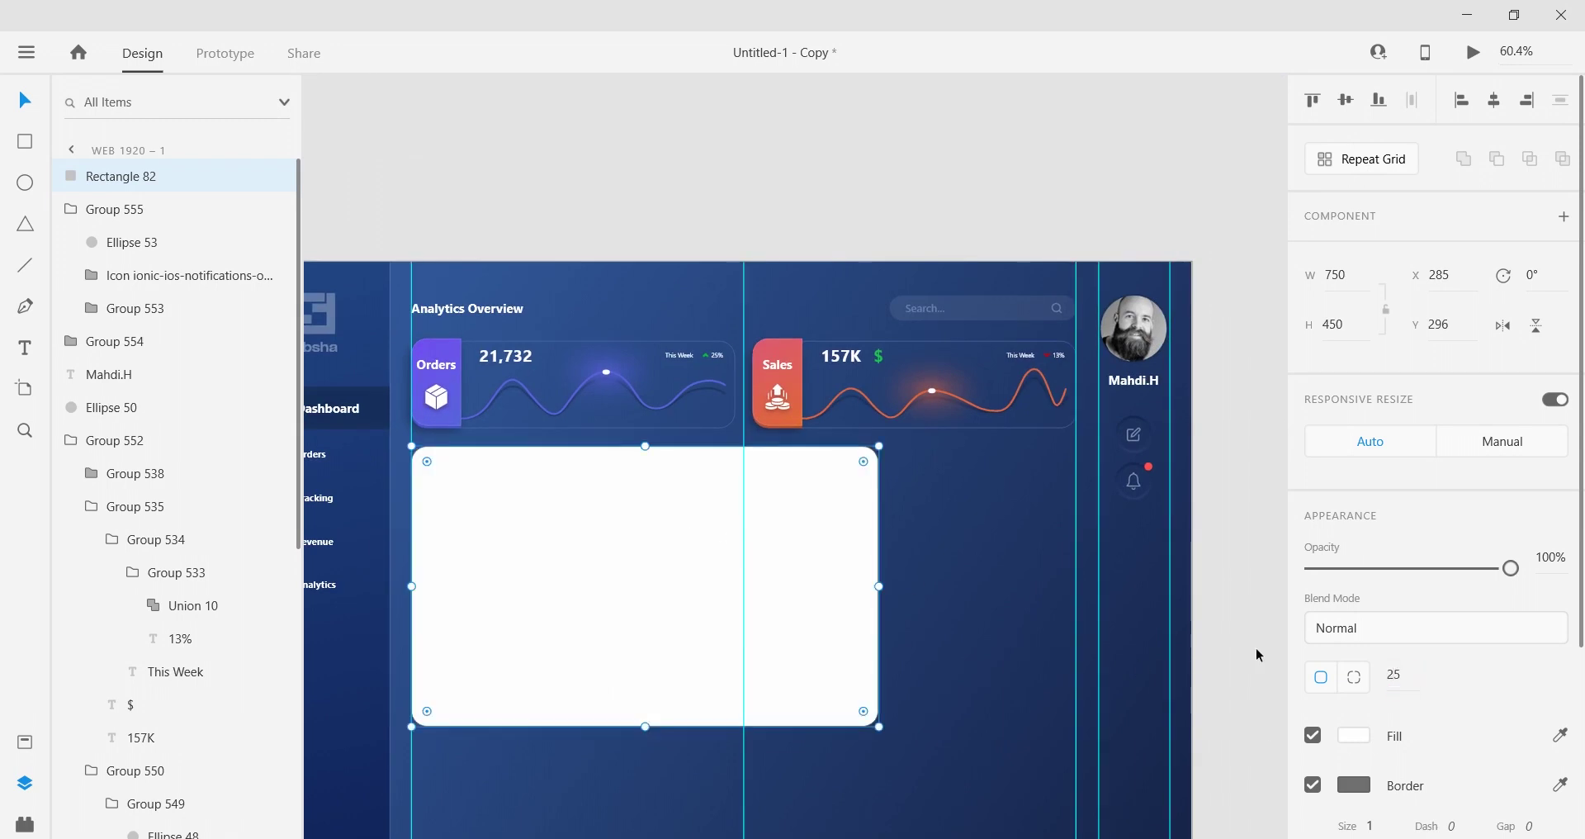
left_click(1354, 735)
left_click(1313, 735)
left_click(1354, 785)
left_click(1167, 814)
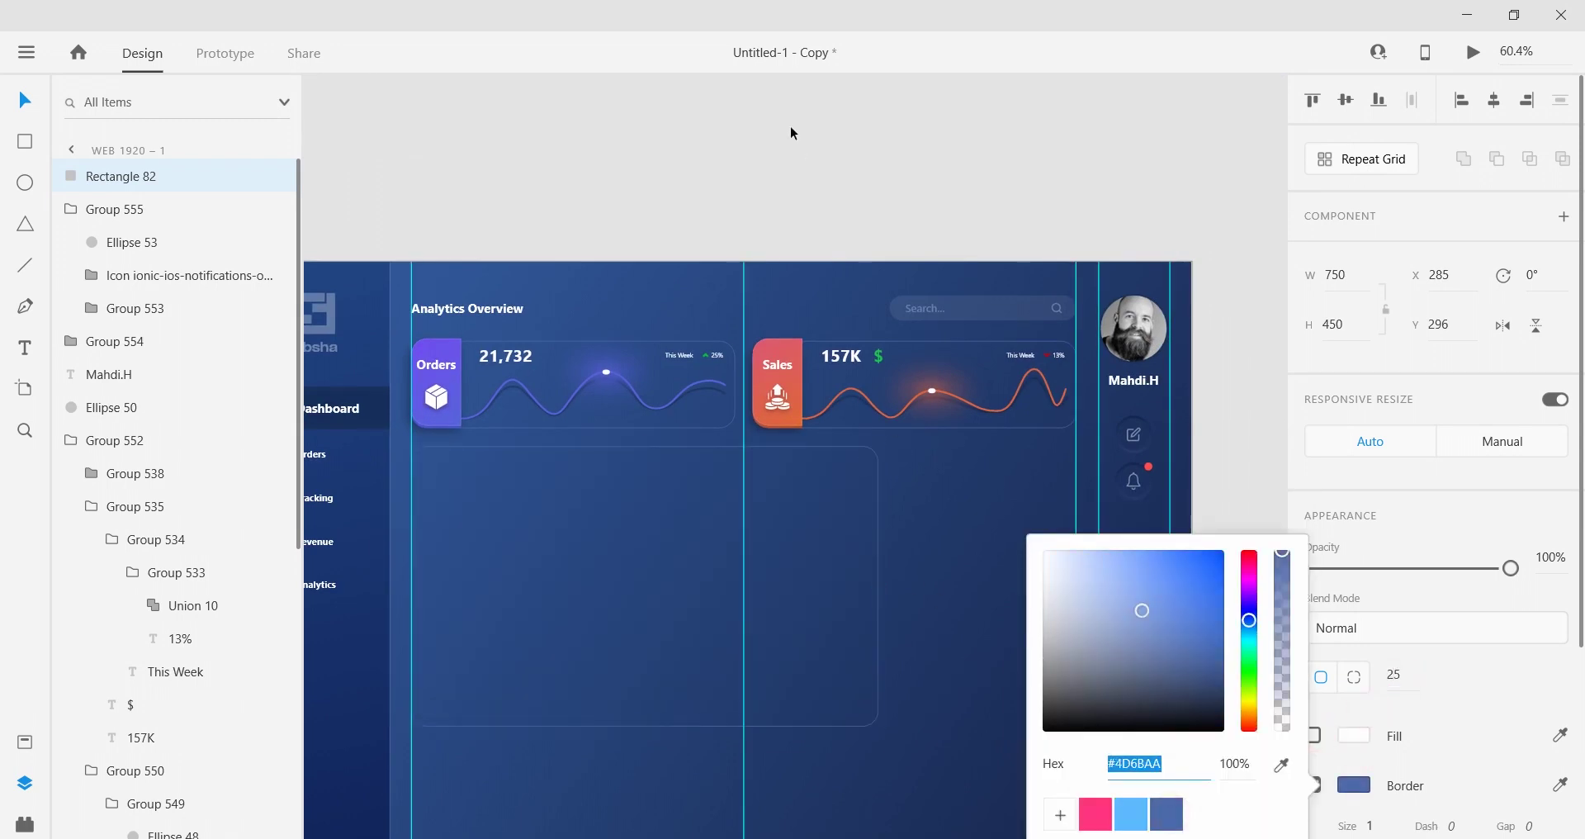
left_click(790, 133)
Step: Add the heading "Revenue" as 20-point bold Segoe UI text inside the outlined panel
scroll(694, 545, "down", 1)
scroll(660, 514, "up", 3)
scroll(657, 496, "down", 2)
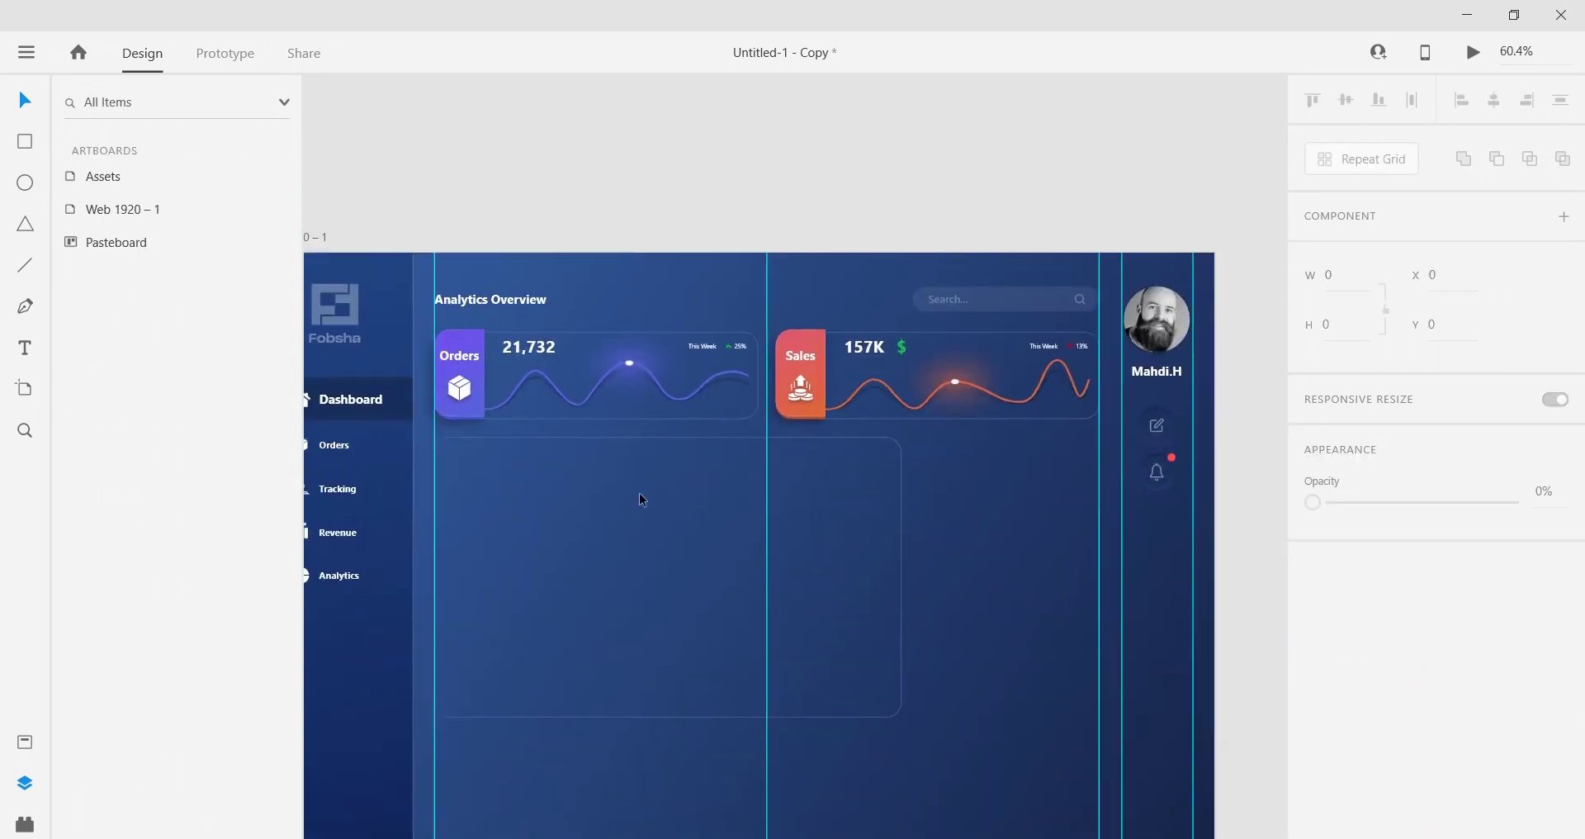
scroll(521, 444, "up", 2)
left_click(523, 447)
left_click(548, 115)
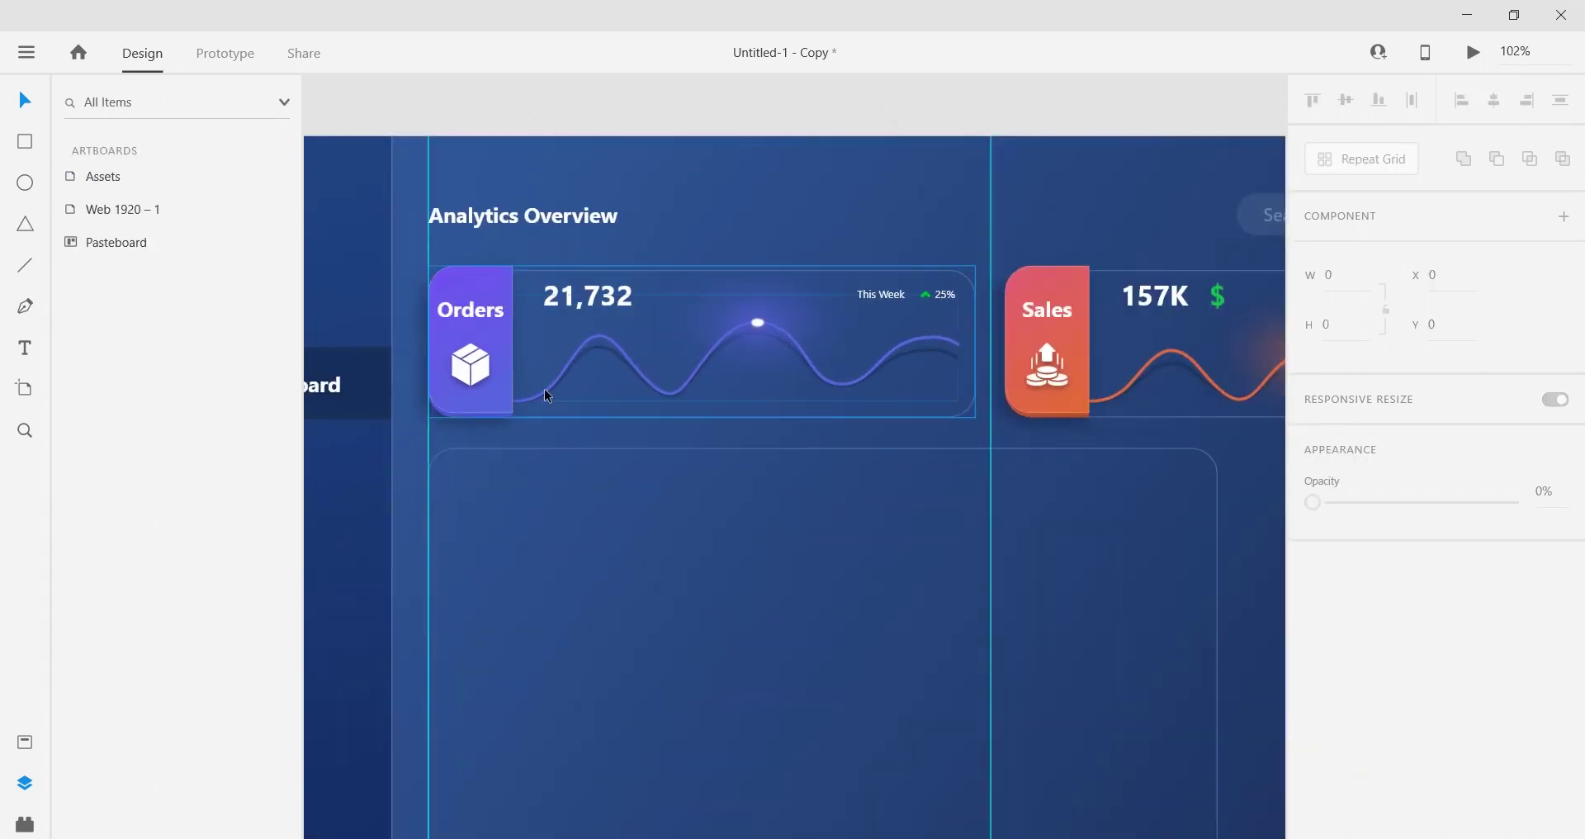
left_click(507, 451)
scroll(592, 351, "down", 2)
left_click(526, 145)
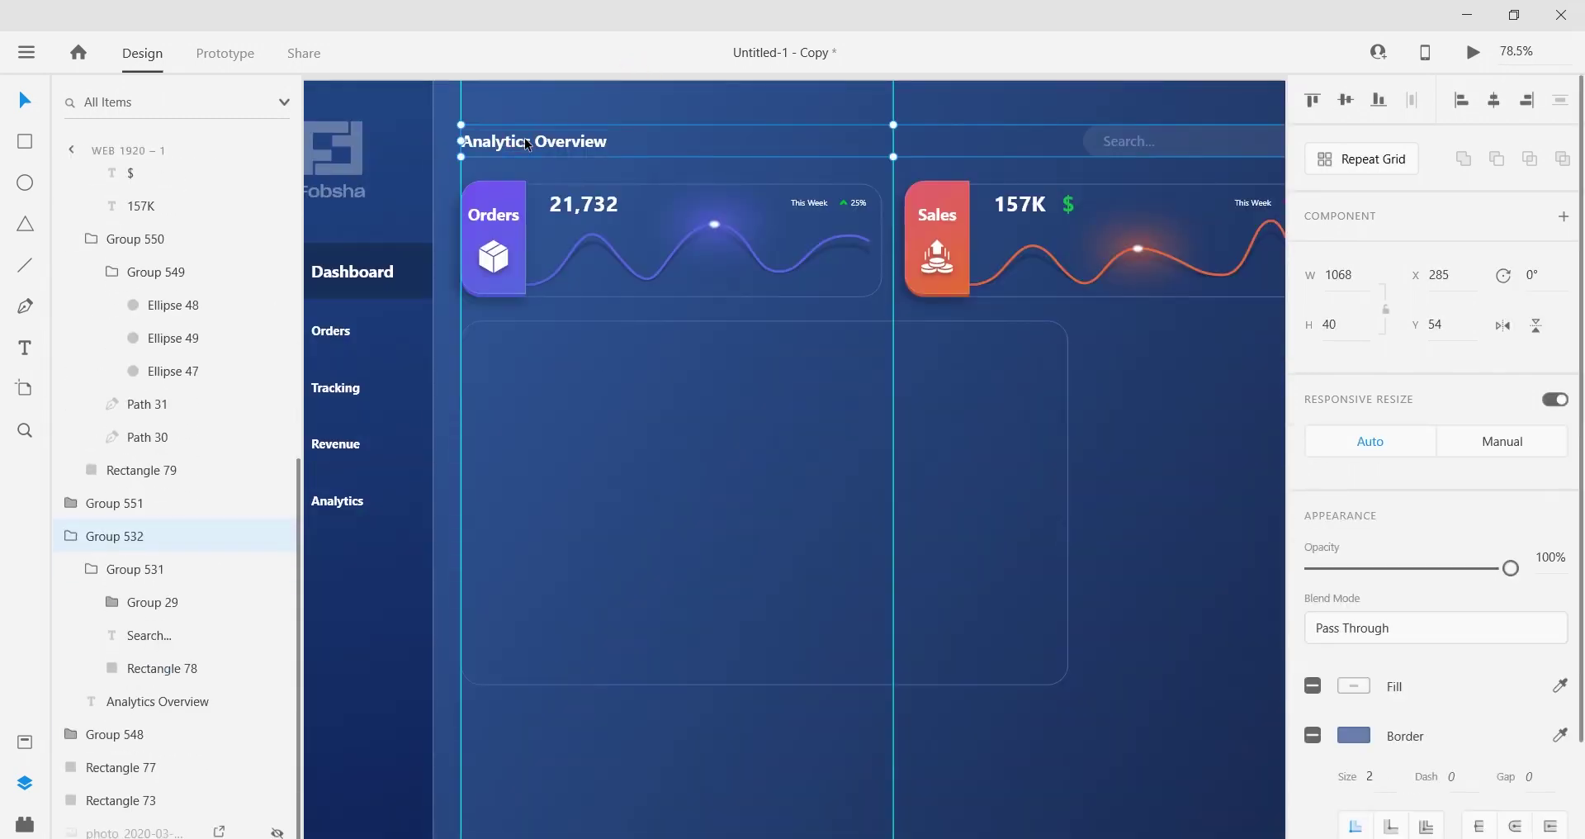
left_click(535, 377)
type("Reve")
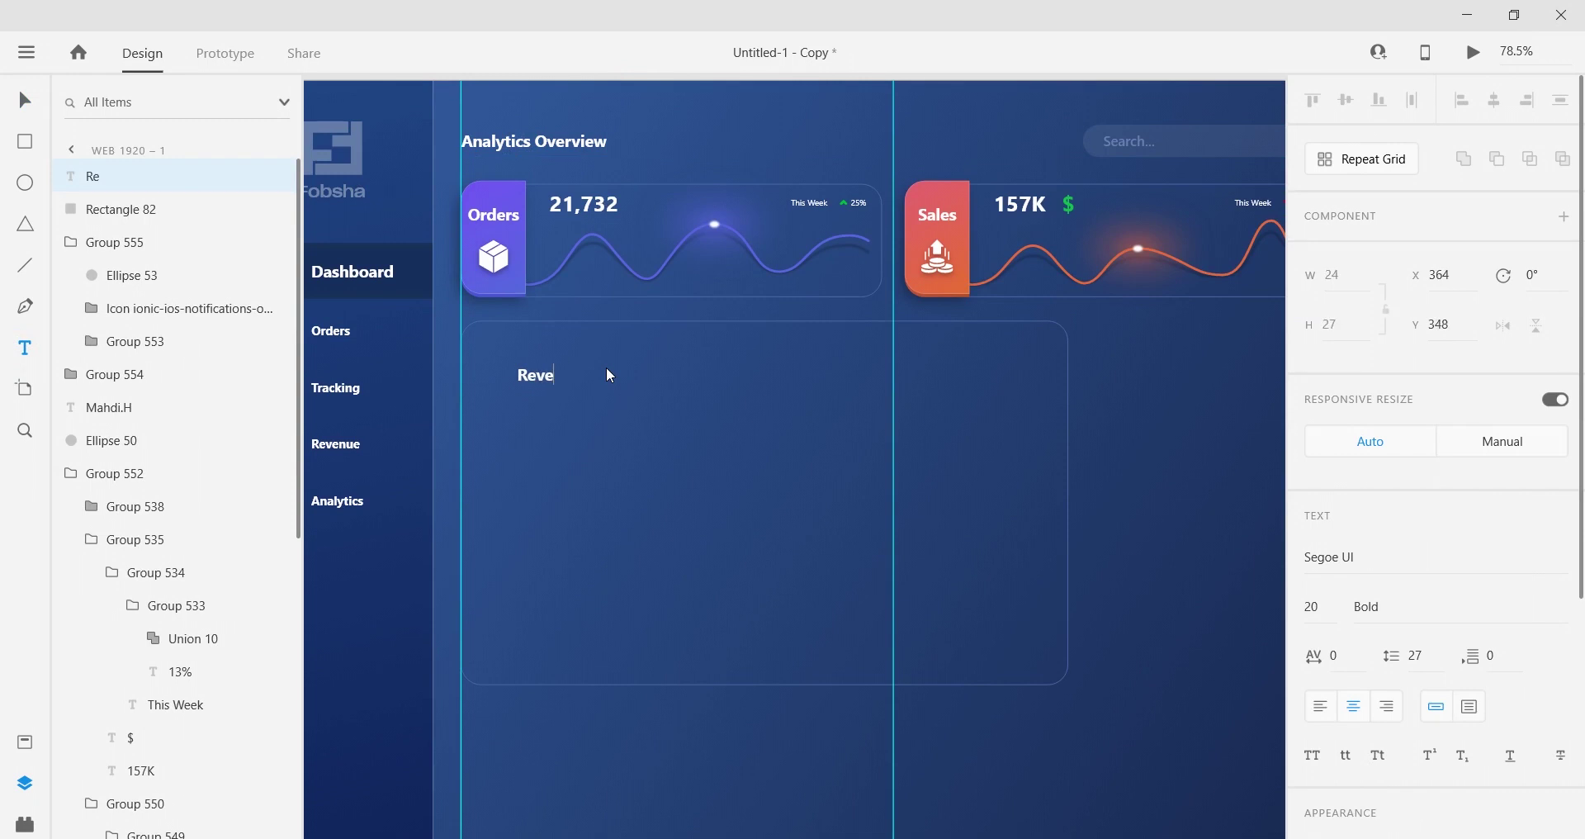
type("nuv")
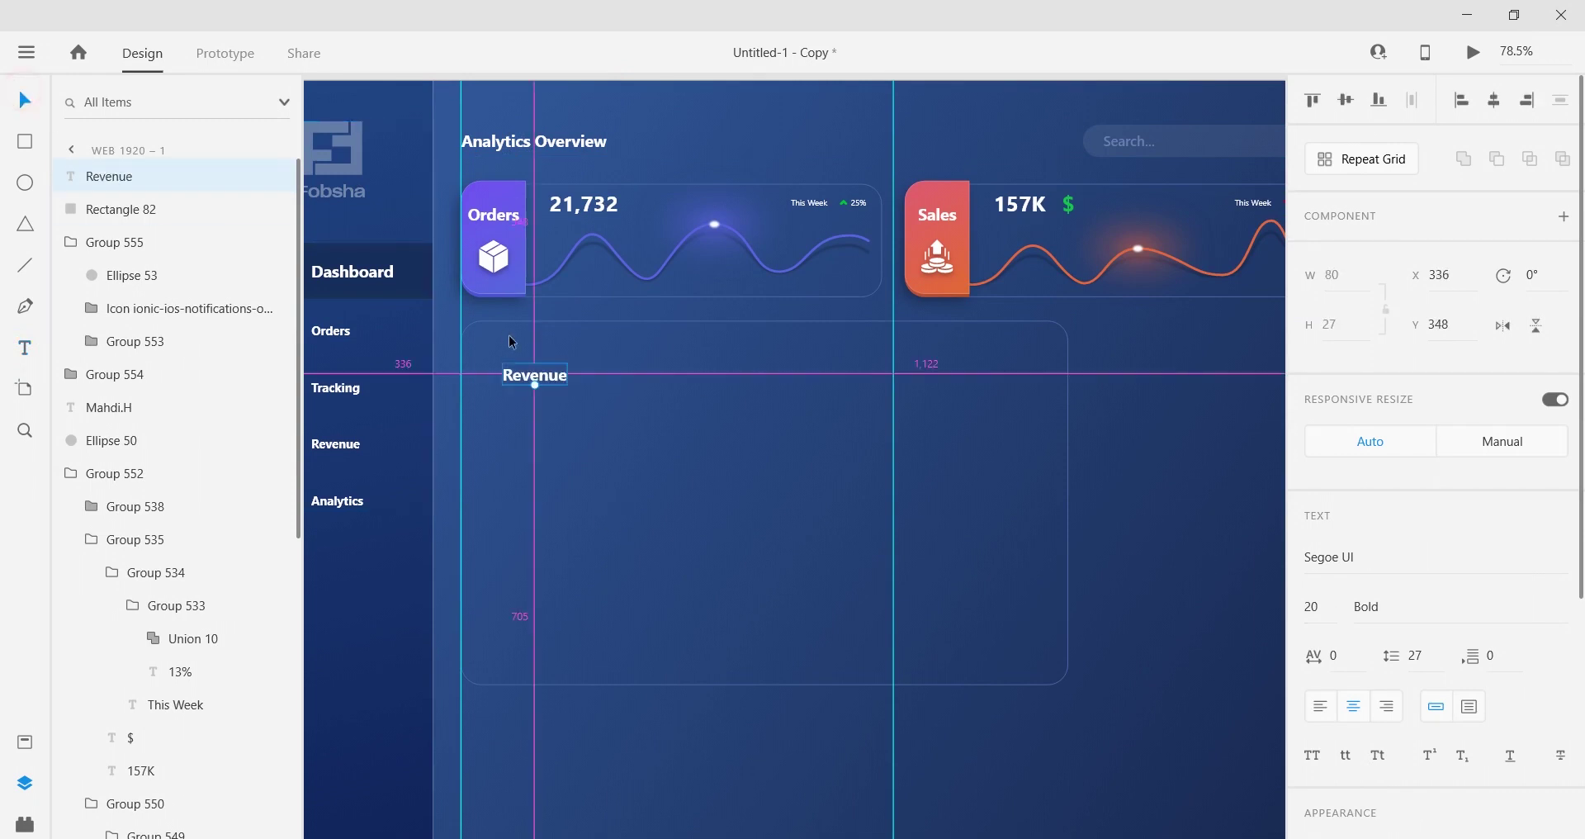
Step: Move the Revenue heading close to the upper-left corner of the outlined panel
scroll(509, 340, "up", 2)
left_click_drag(567, 412, 526, 376)
left_click(648, 449)
scroll(648, 449, "down", 3)
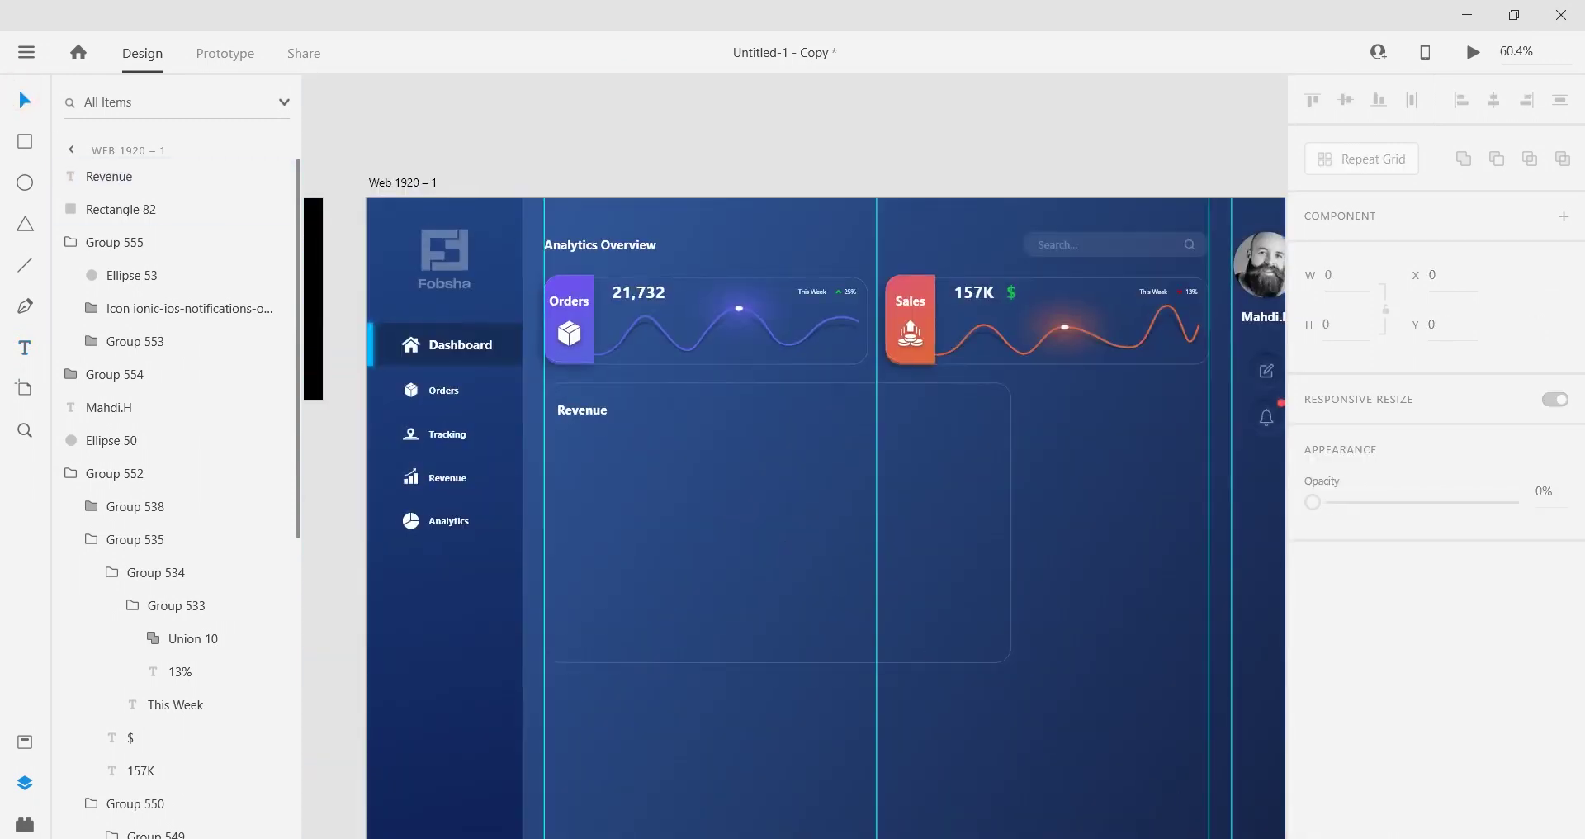
Step: Nudge the Revenue heading to X 313, Y 321
left_click(581, 414)
scroll(580, 416, "up", 4)
key("Right")
key("Right")
key("Right")
key("Right")
key("Right")
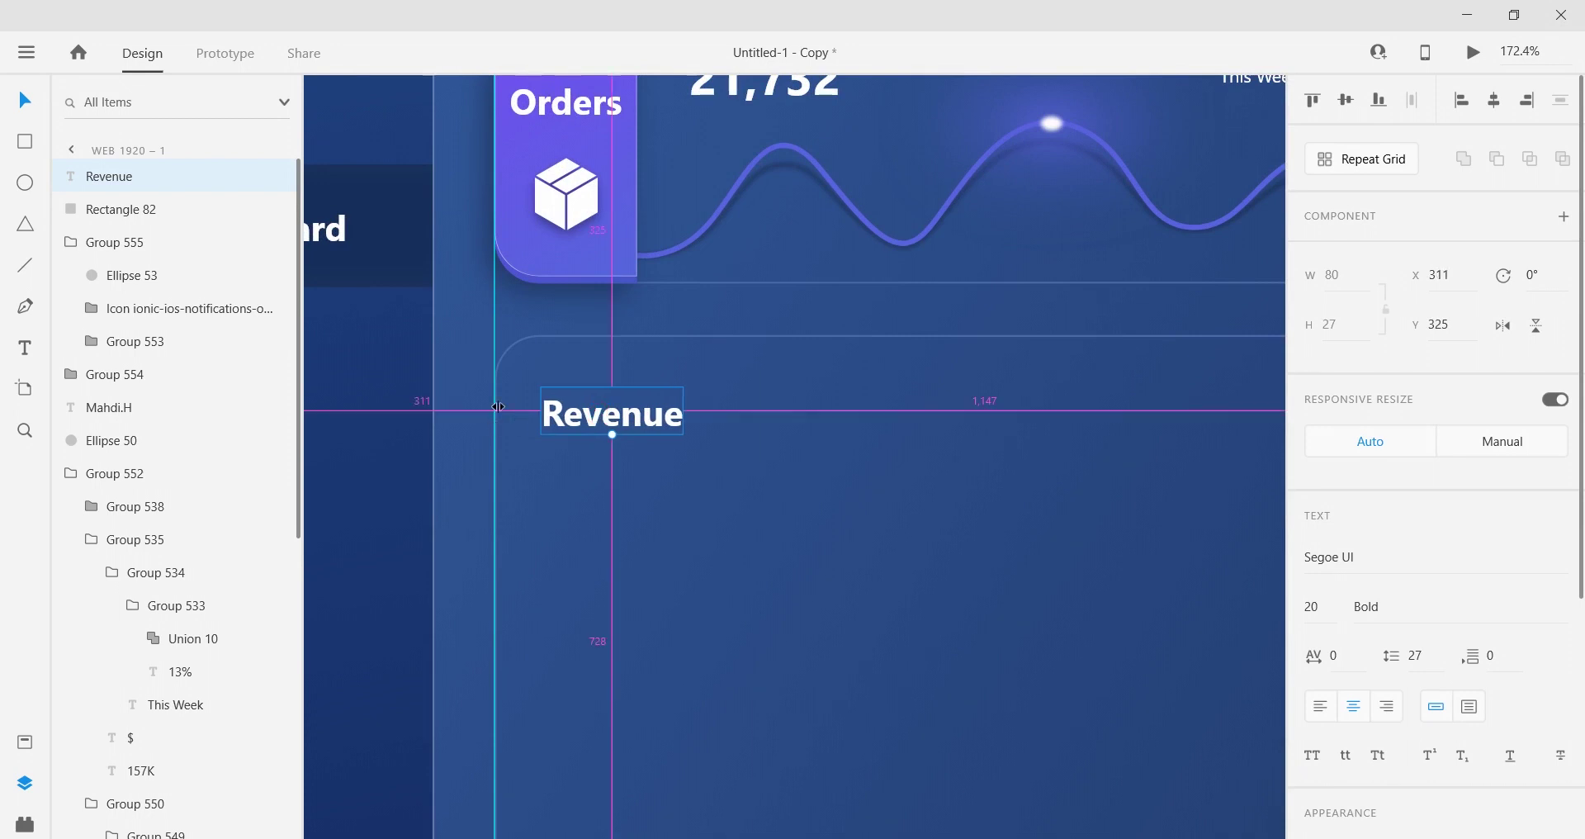
scroll(512, 373, "up", 4)
key("Left")
key("Up")
key("Up")
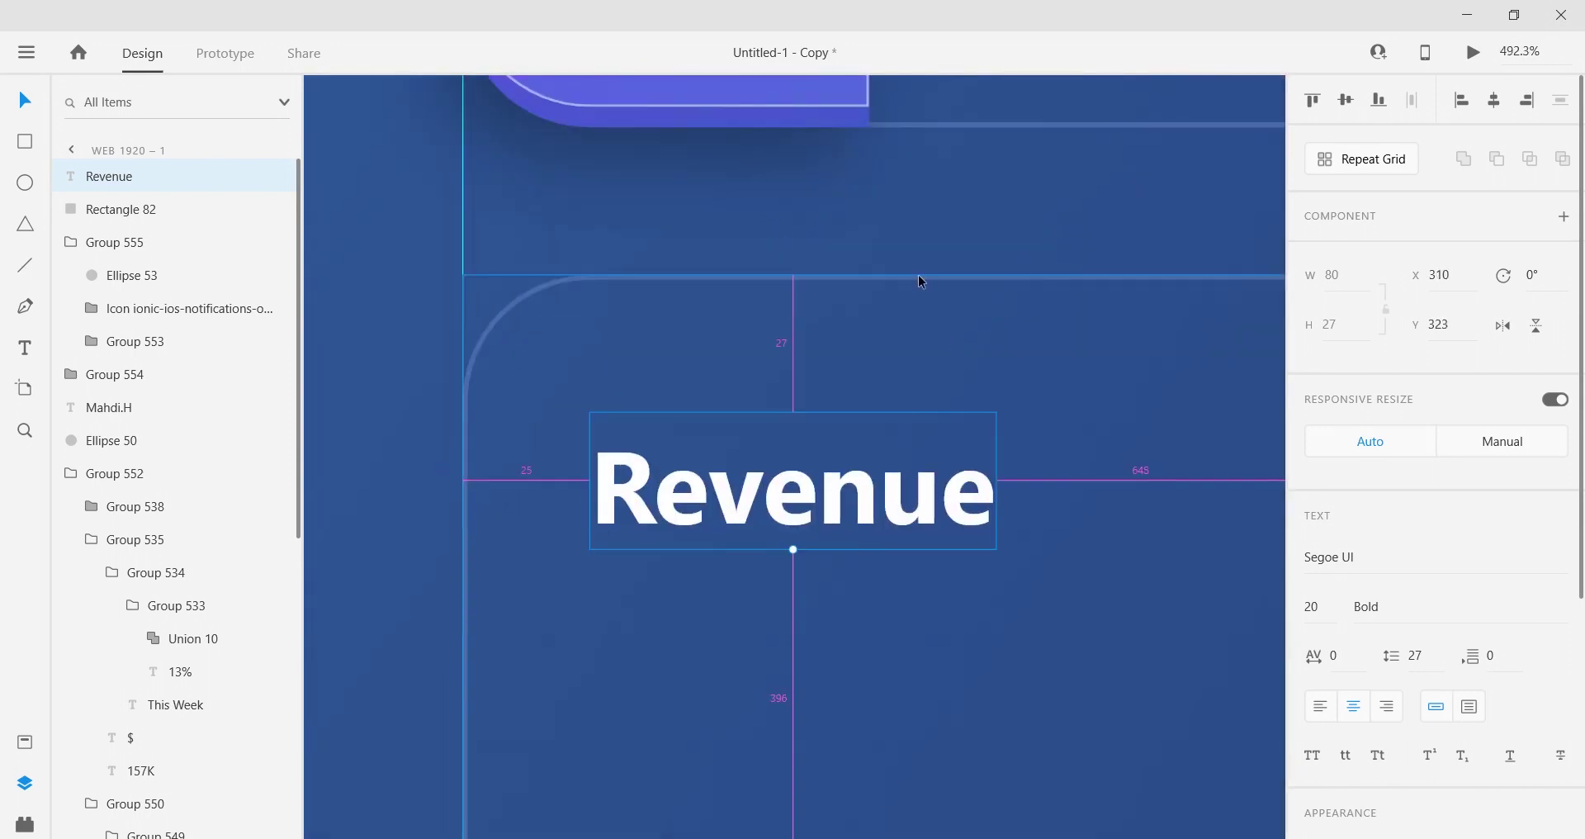
key("Right")
key("Right")
key("Right")
key("Up")
key("Up")
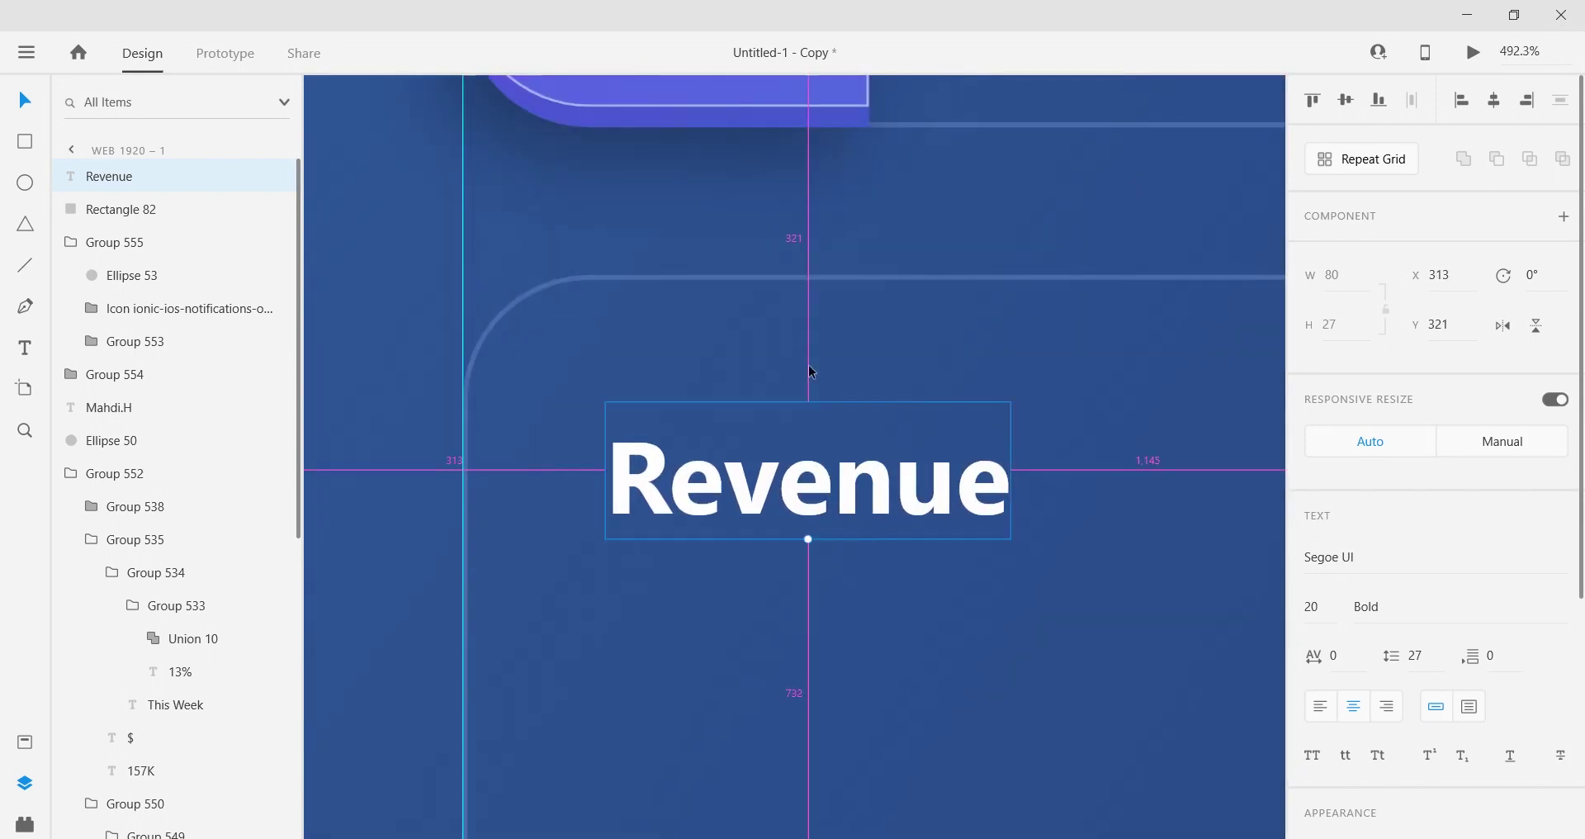
Step: Add a black shadow at 48% opacity to the Revenue heading, with Y offset 2 and blur 6
scroll(809, 365, "down", 4)
left_click_drag(991, 478, 796, 410)
scroll(1404, 495, "down", 4)
left_click(1313, 712)
left_click(1354, 711)
left_click(1284, 645)
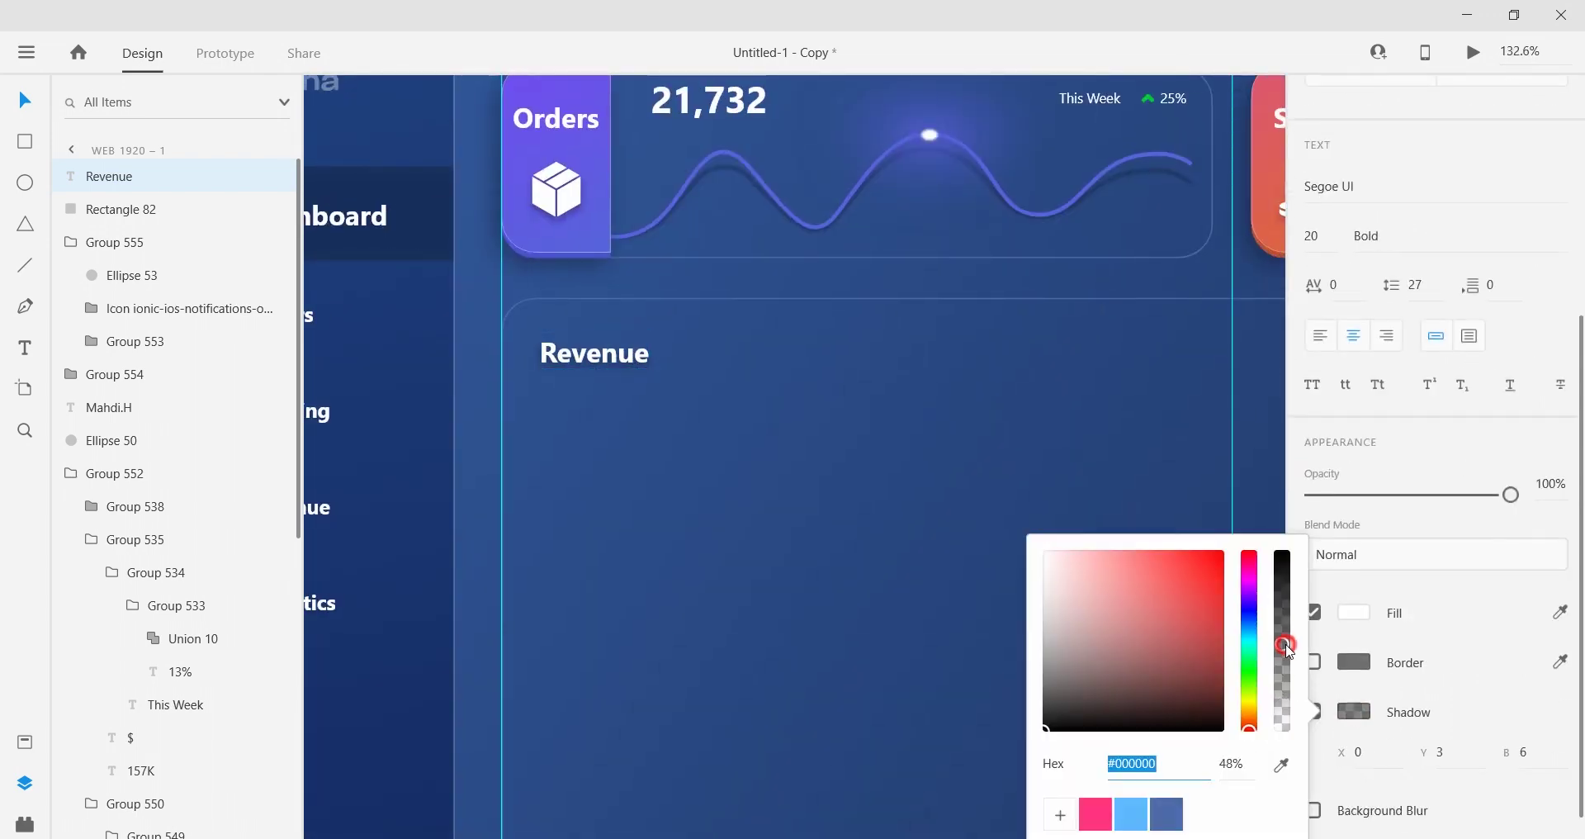
left_click(1445, 752)
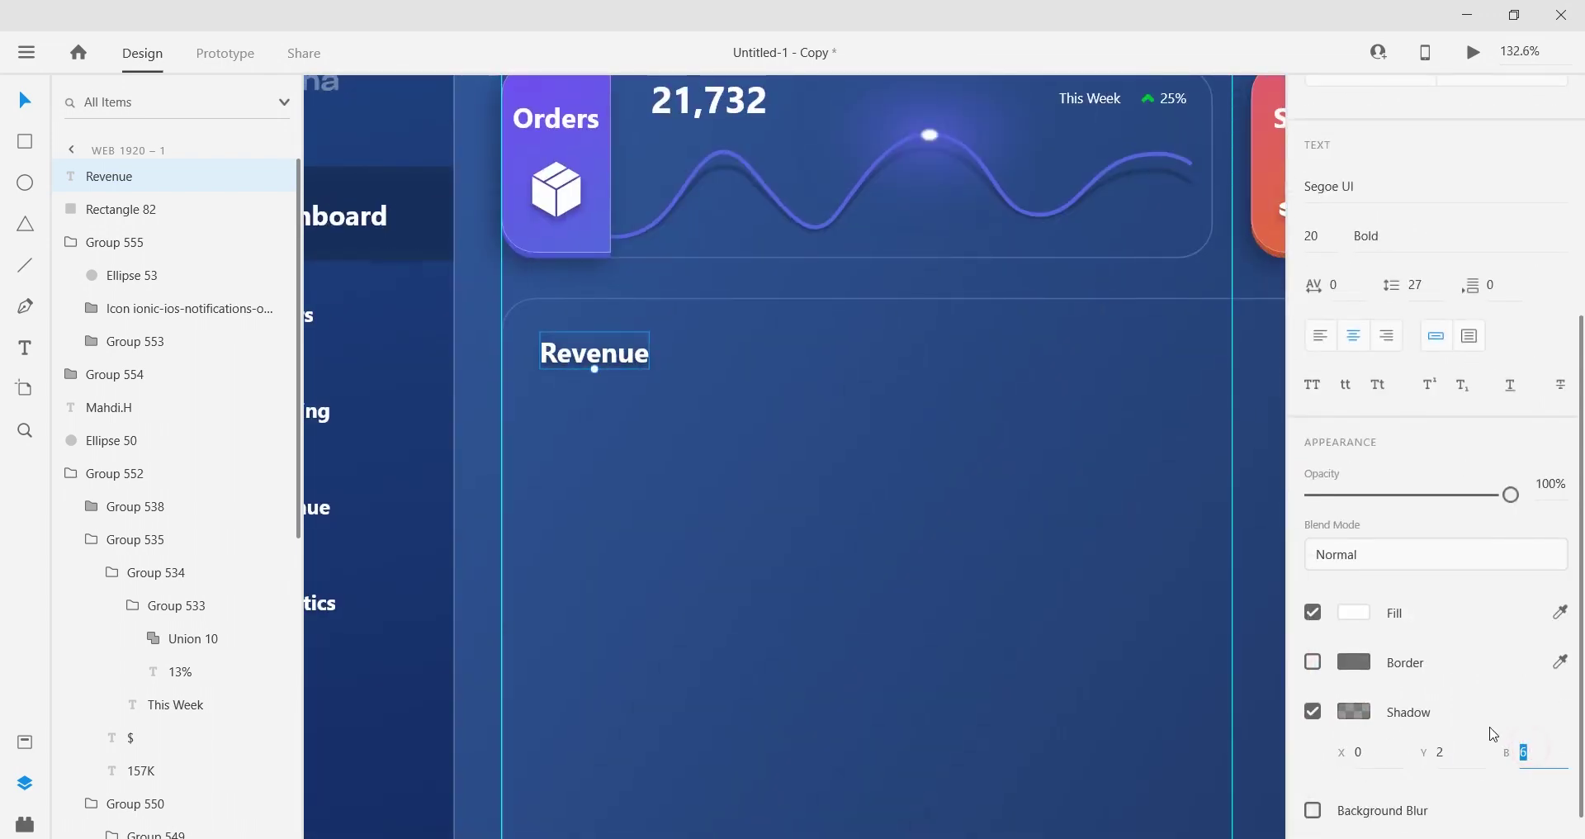
left_click_drag(594, 371, 686, 712)
Step: Apply a darker shadow with Y offset 2 and blur 6 to the Analytics Overview, Orders and Sales titles together
left_click(702, 337)
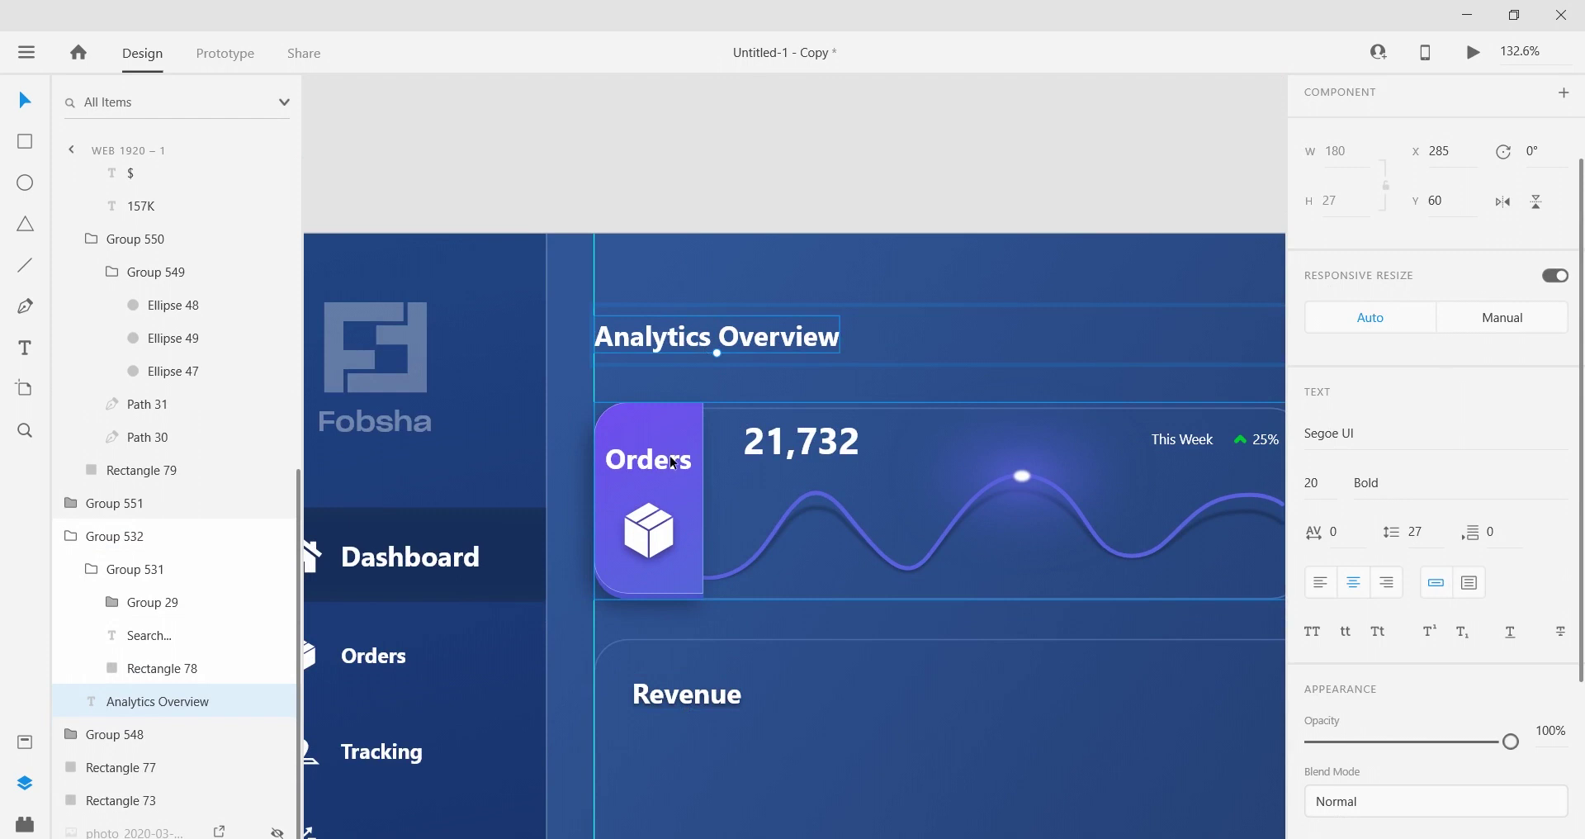
left_click(673, 462)
scroll(548, 552, "right", 10)
left_click(799, 441)
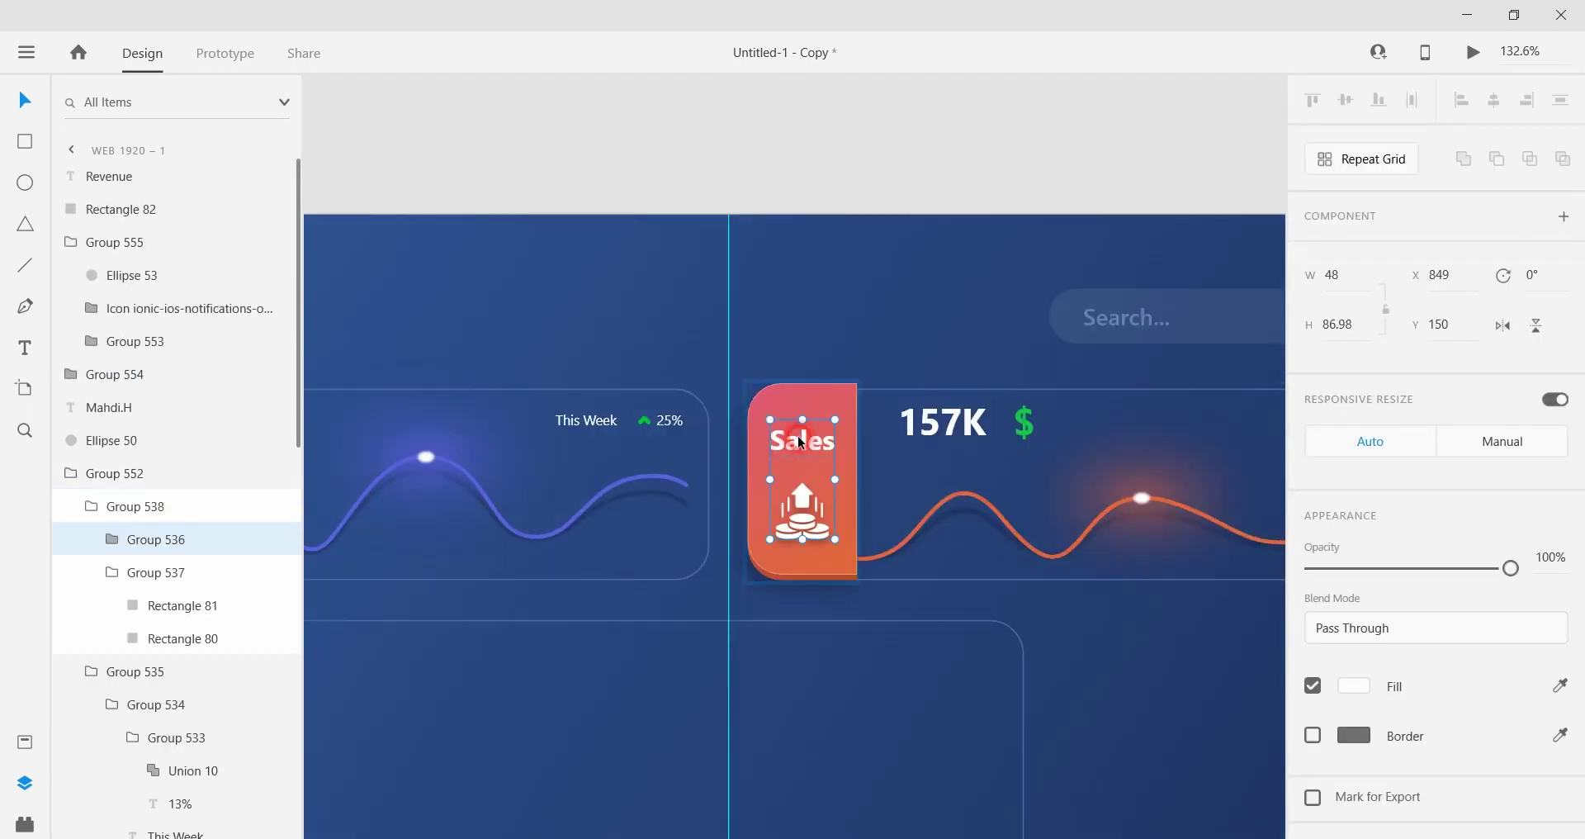
double_click(799, 441)
scroll(721, 531, "down", 2)
scroll(721, 531, "left", 3)
scroll(165, 683, "down", 3)
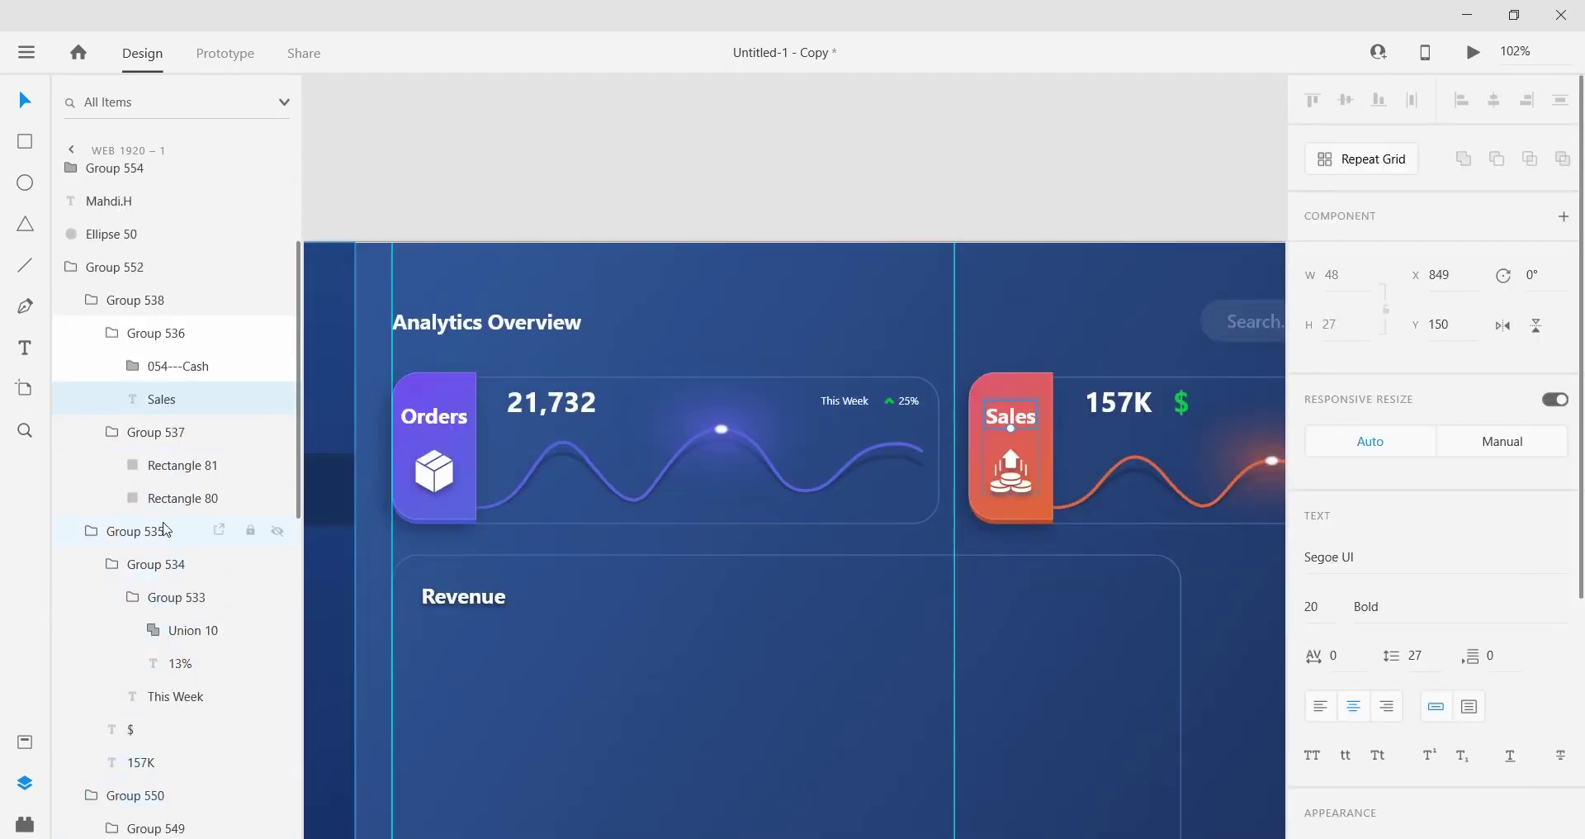
scroll(165, 628, "down", 6)
left_click(166, 668, "ctrl")
scroll(164, 710, "down", 3)
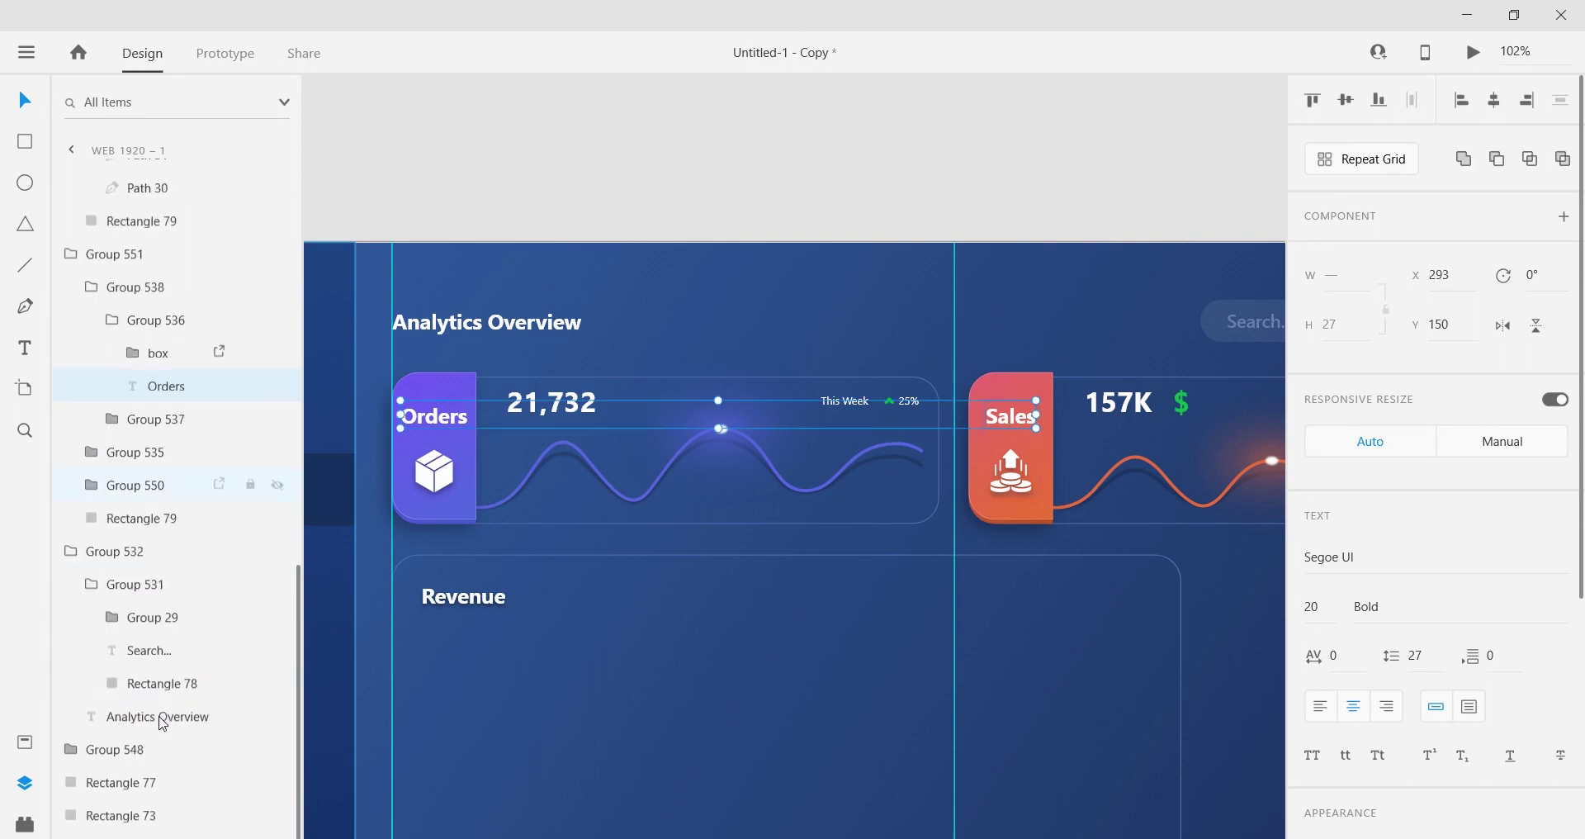
scroll(161, 702, "up", 10)
scroll(1408, 682, "down", 5)
left_click(1322, 712)
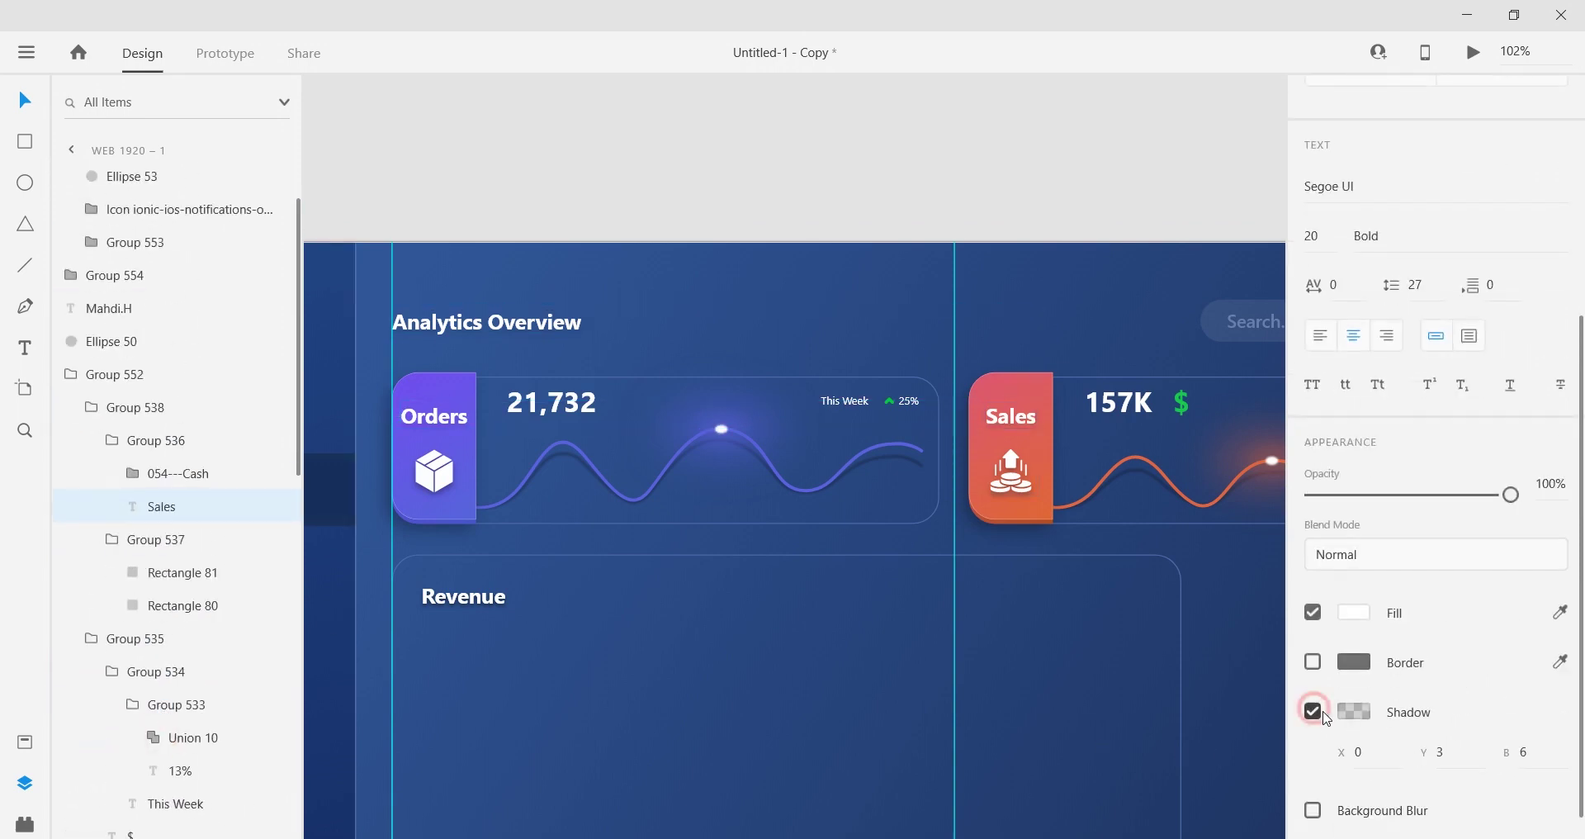
left_click(1354, 711)
left_click(1441, 752)
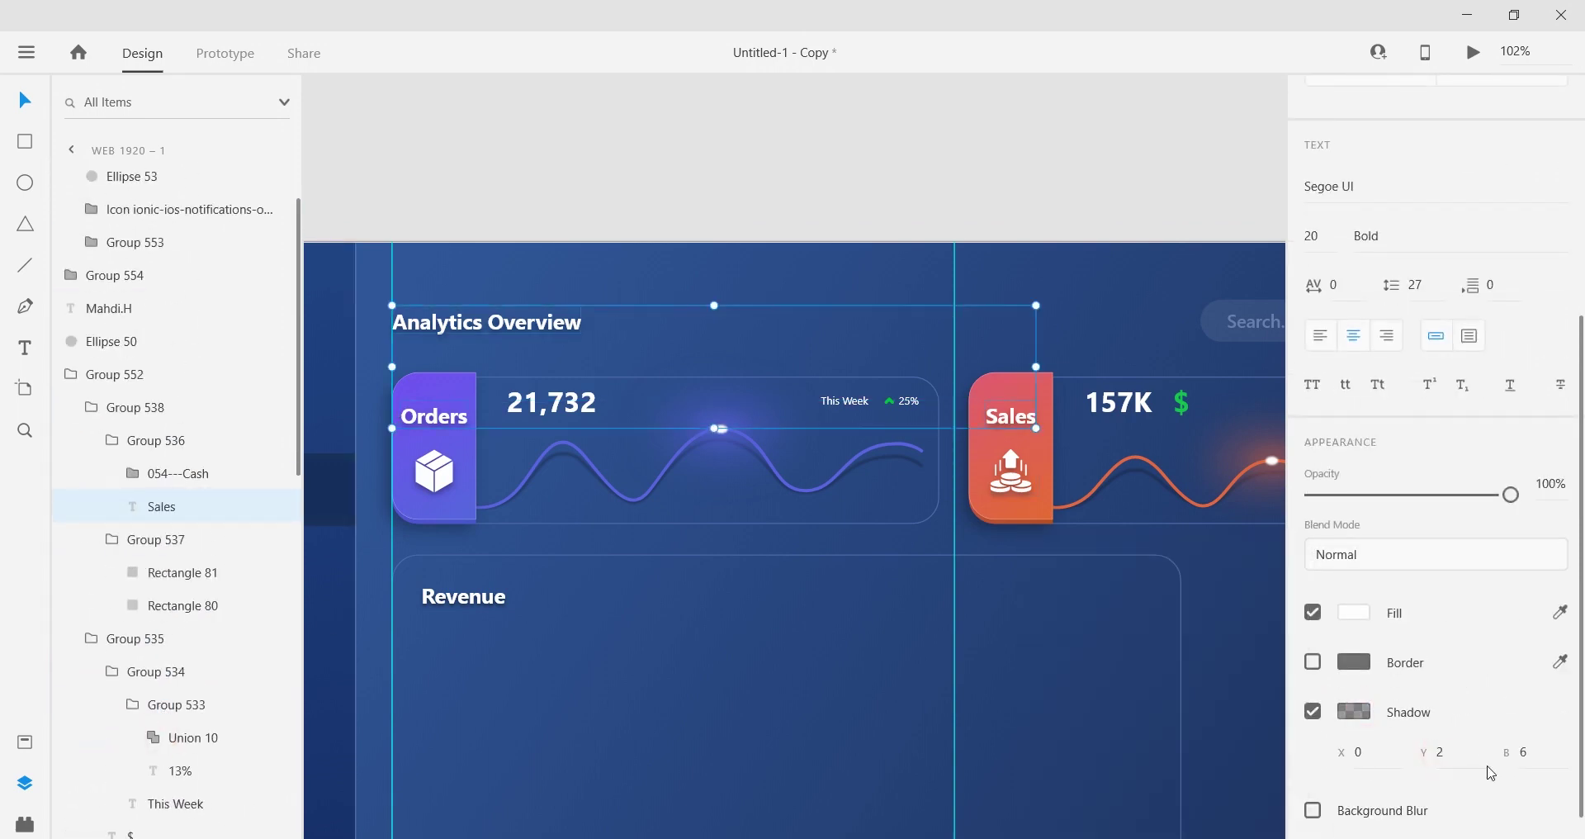
Step: Collapse all expanded groups in the Web 1920 – 1 layer list and clear the selection
left_click(111, 445)
left_click(90, 411)
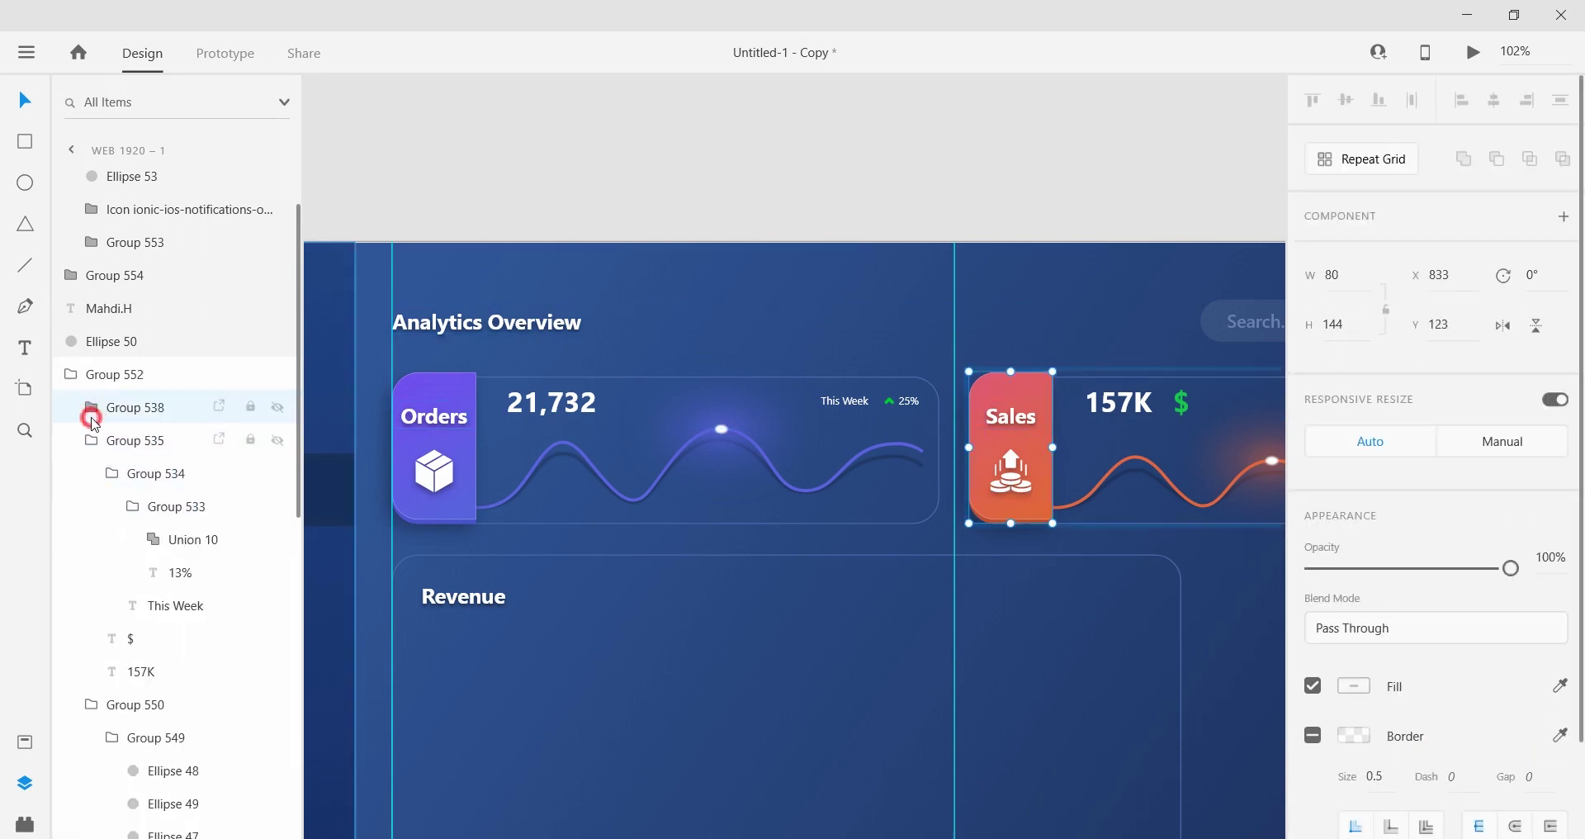
left_click(133, 506)
left_click(112, 475)
left_click(91, 442)
left_click(107, 502)
left_click(93, 478)
left_click(71, 376)
left_click(93, 443)
left_click(71, 405)
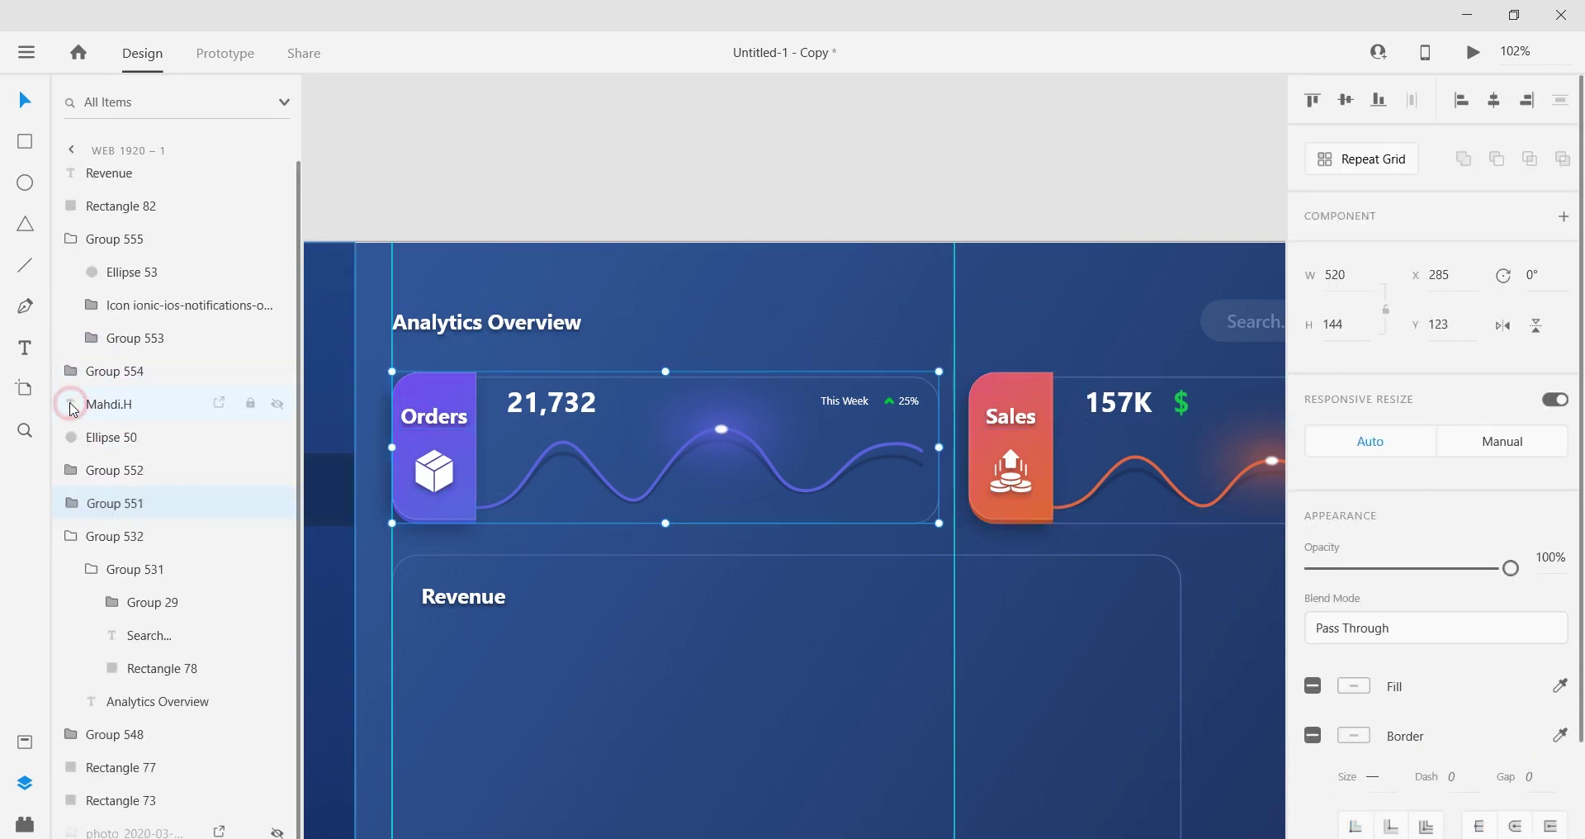
left_click(90, 572)
left_click(74, 539)
left_click(71, 244)
left_click(71, 149)
left_click(549, 634)
Step: Draw a 110 × 35 rectangle in the Revenue panel's upper-right area, placed at X 856, Y 317
scroll(549, 635, "down", 1)
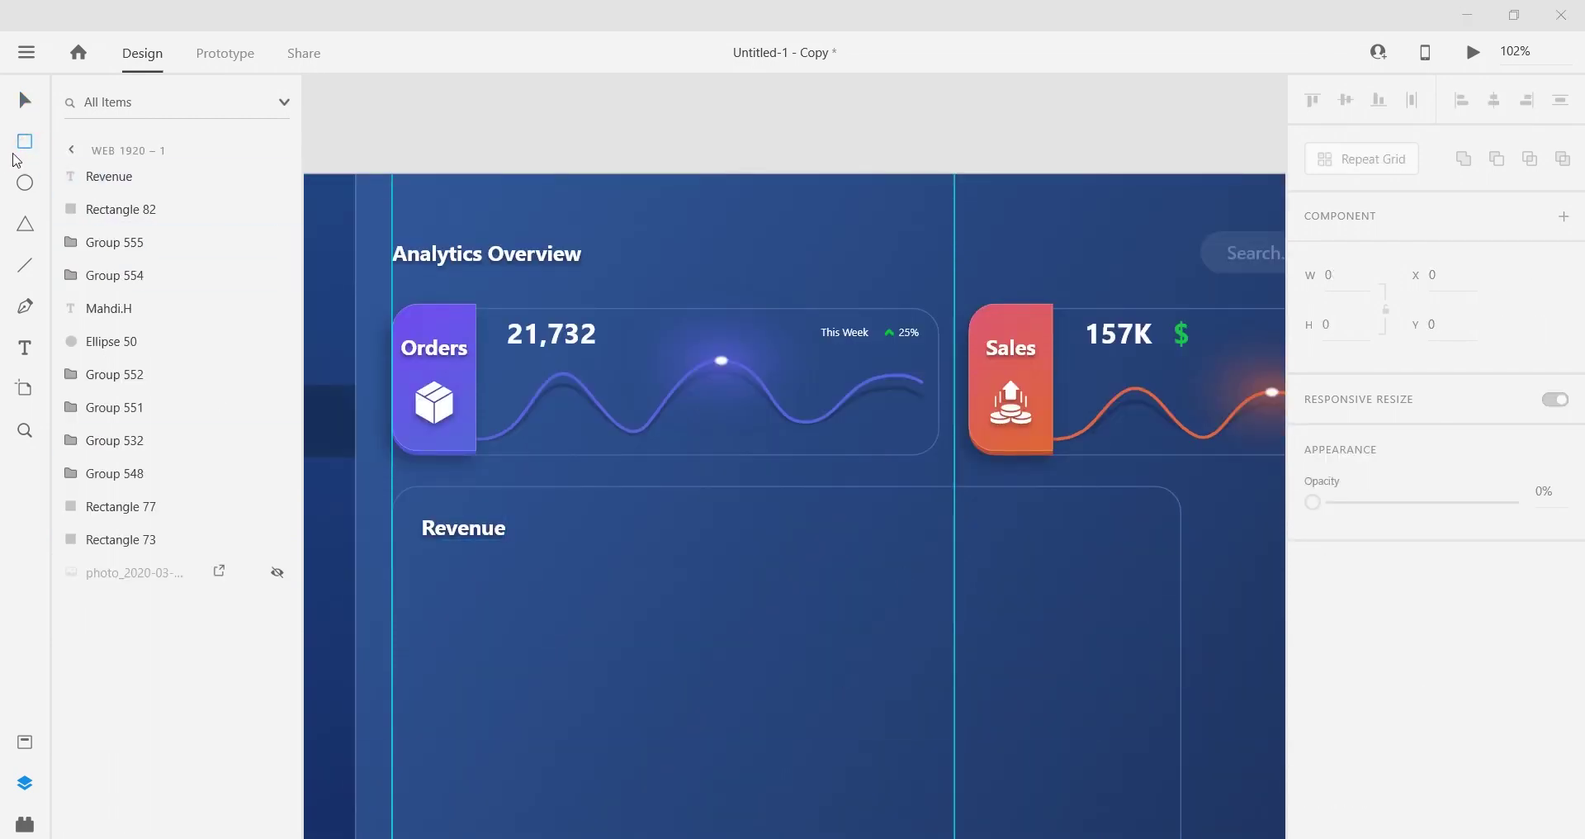
scroll(1124, 541, "up", 3)
mouse_move(923, 483)
left_mouse_down()
mouse_move(963, 514)
mouse_move(1117, 545)
left_mouse_up()
scroll(1081, 546, "down", 2)
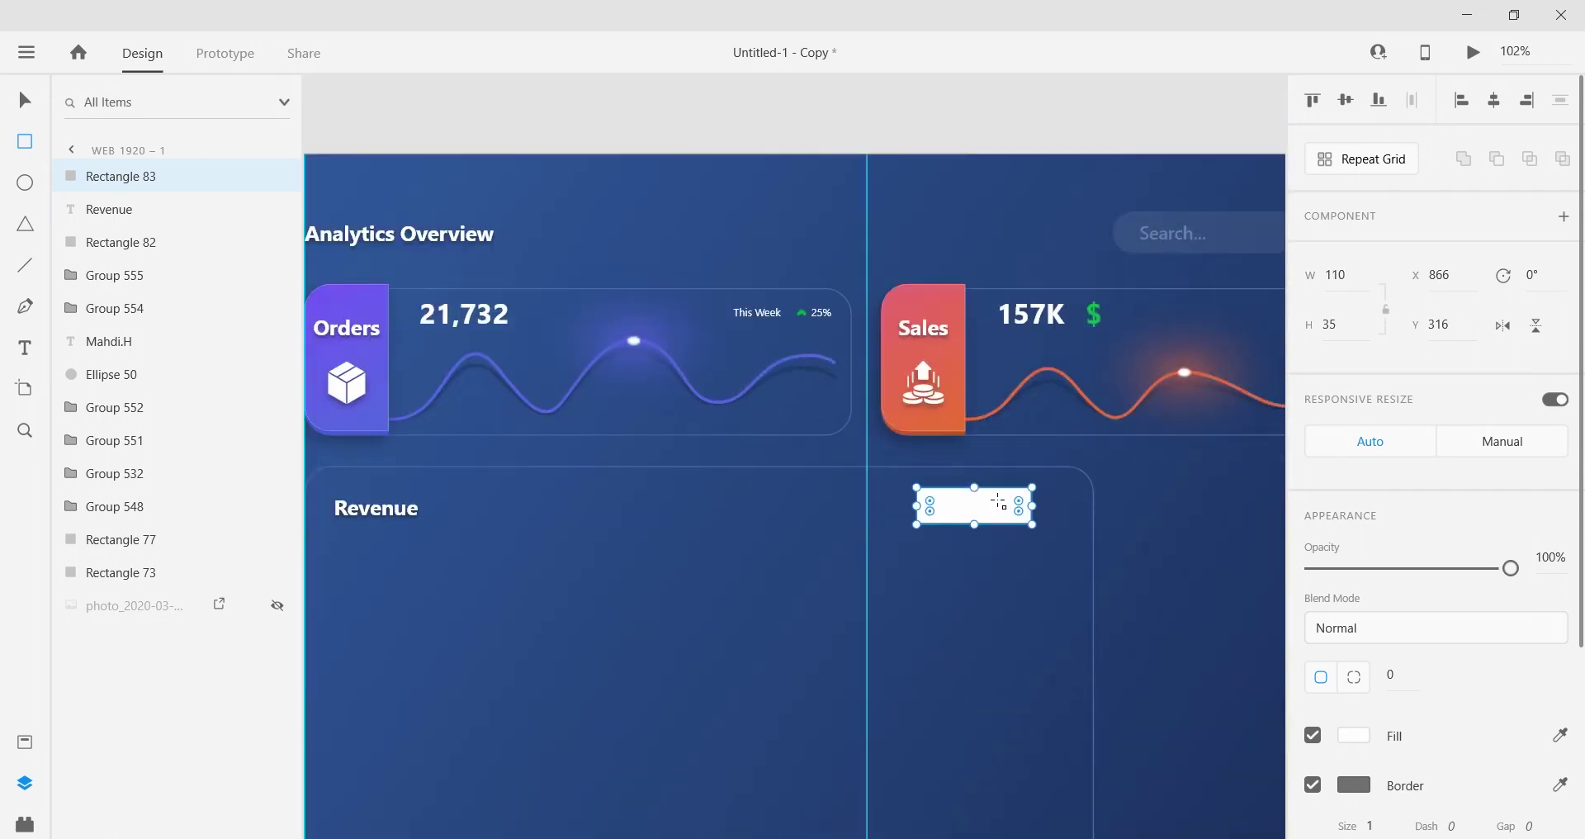
scroll(1007, 501, "up", 3)
left_click_drag(1048, 485, 764, 564)
left_click(22, 97)
scroll(1002, 492, "down", 3)
mouse_move(965, 502)
left_mouse_down()
mouse_move(972, 522)
mouse_move(949, 498)
left_mouse_up()
Step: Style the small rectangle with corner radius 18, no fill and a size 2 #4D6BAA border, and shift it to X 870
scroll(943, 489, "down", 4)
scroll(970, 488, "up", 3)
left_click(1313, 735)
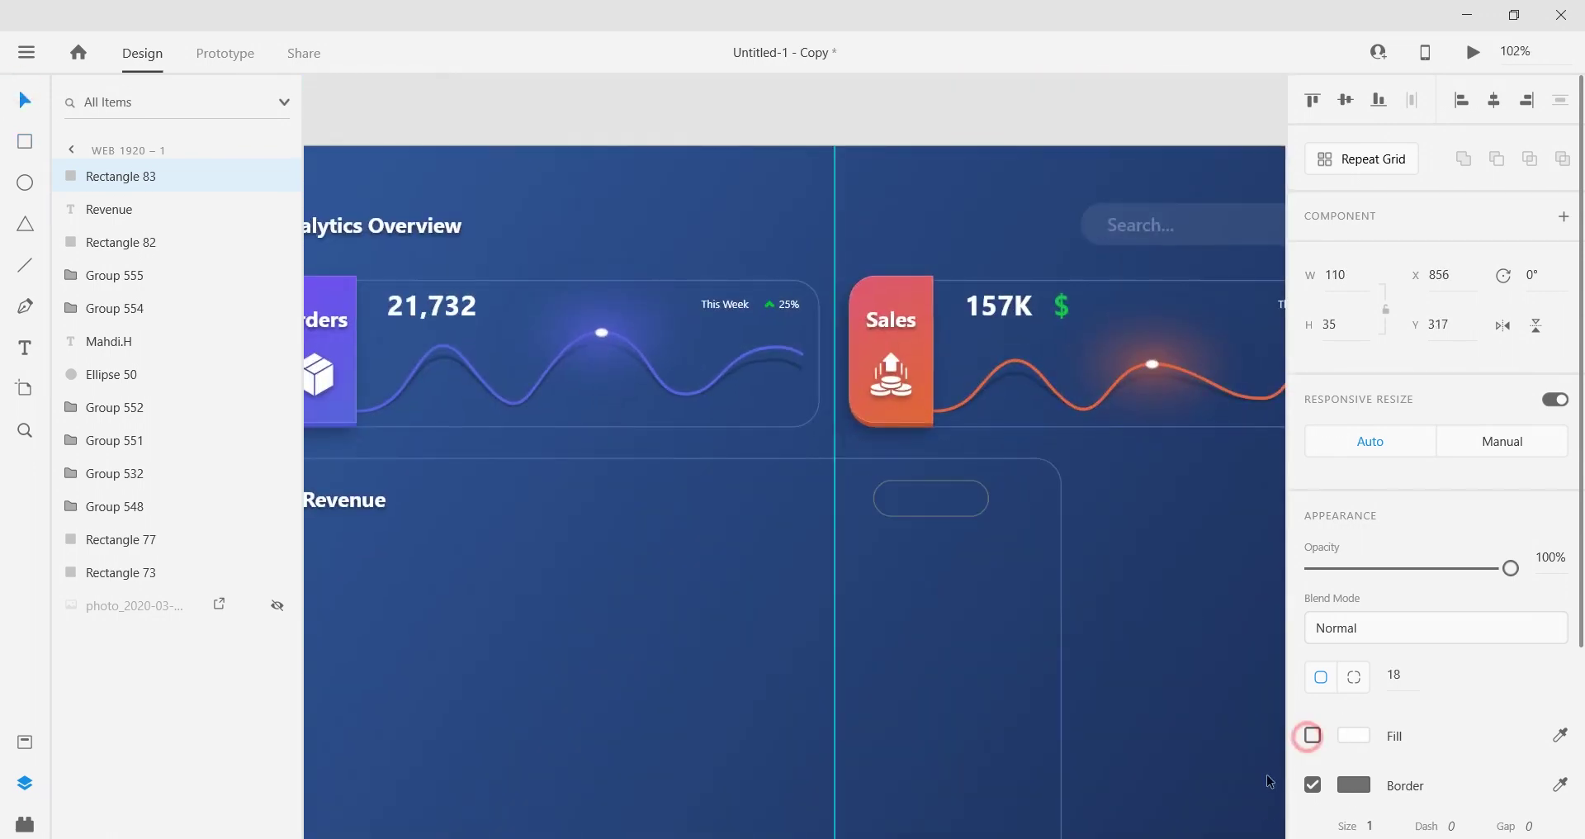
left_click(1355, 785)
left_click(1179, 826)
scroll(1020, 496, "up", 4)
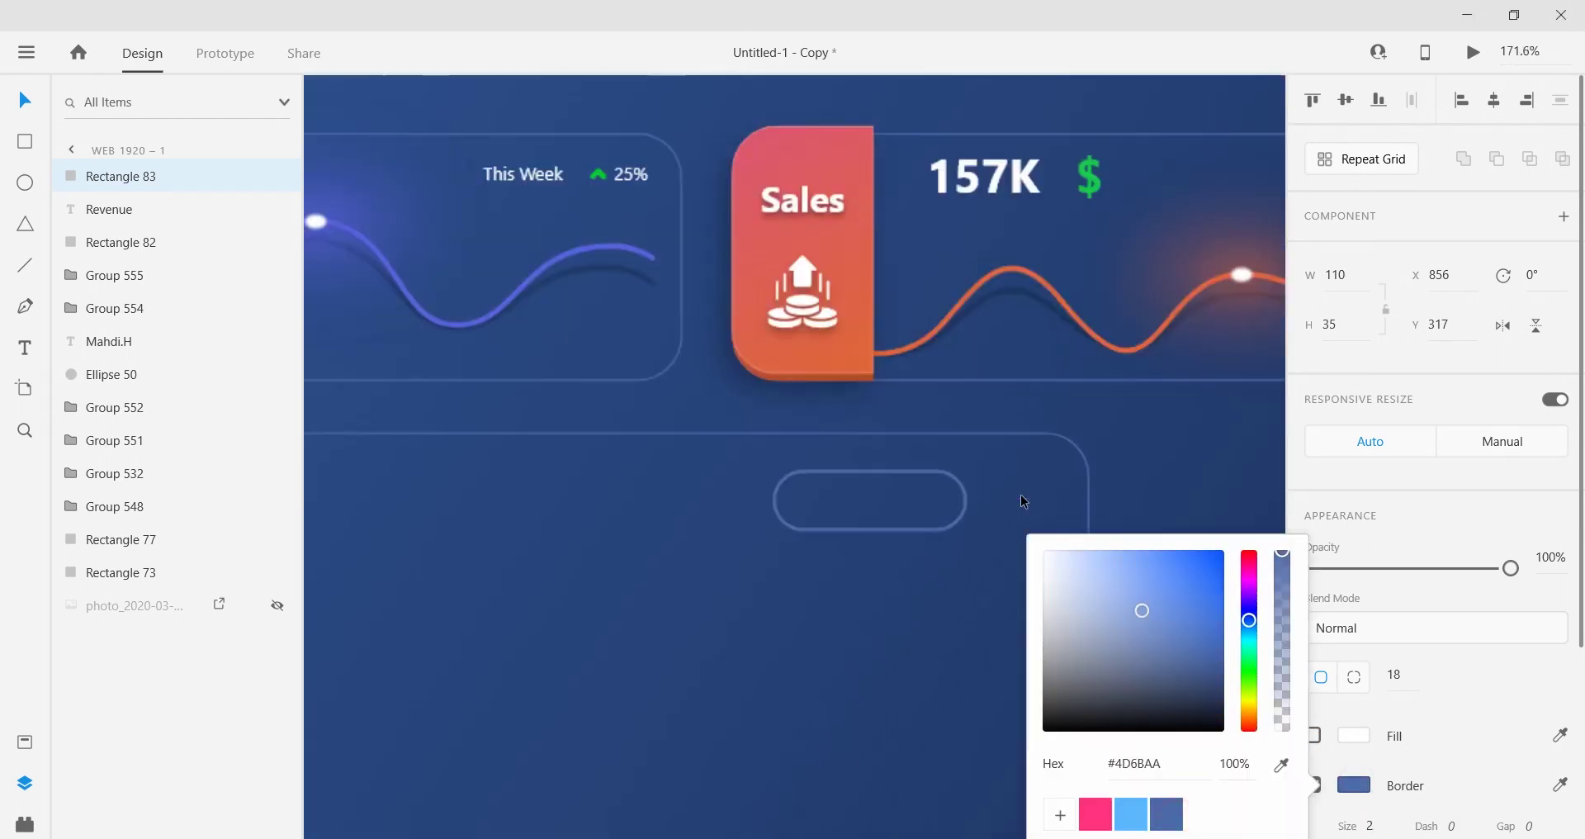
key("shift+Right")
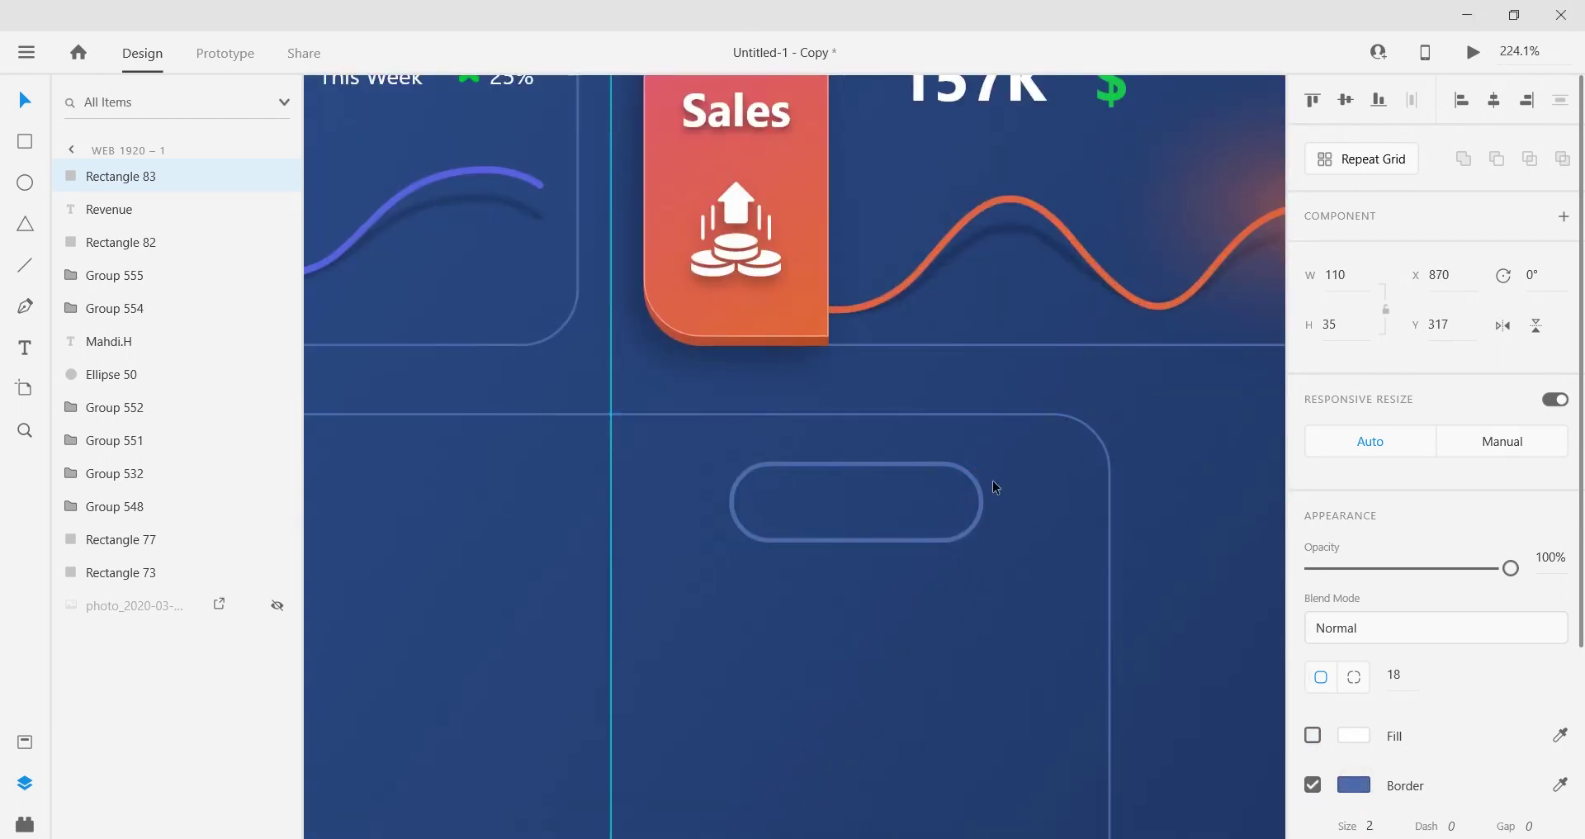
Step: Copy the green arrow shape beside the 25% label in the Orders card
scroll(970, 511, "down", 4)
left_click(728, 294, "ctrl")
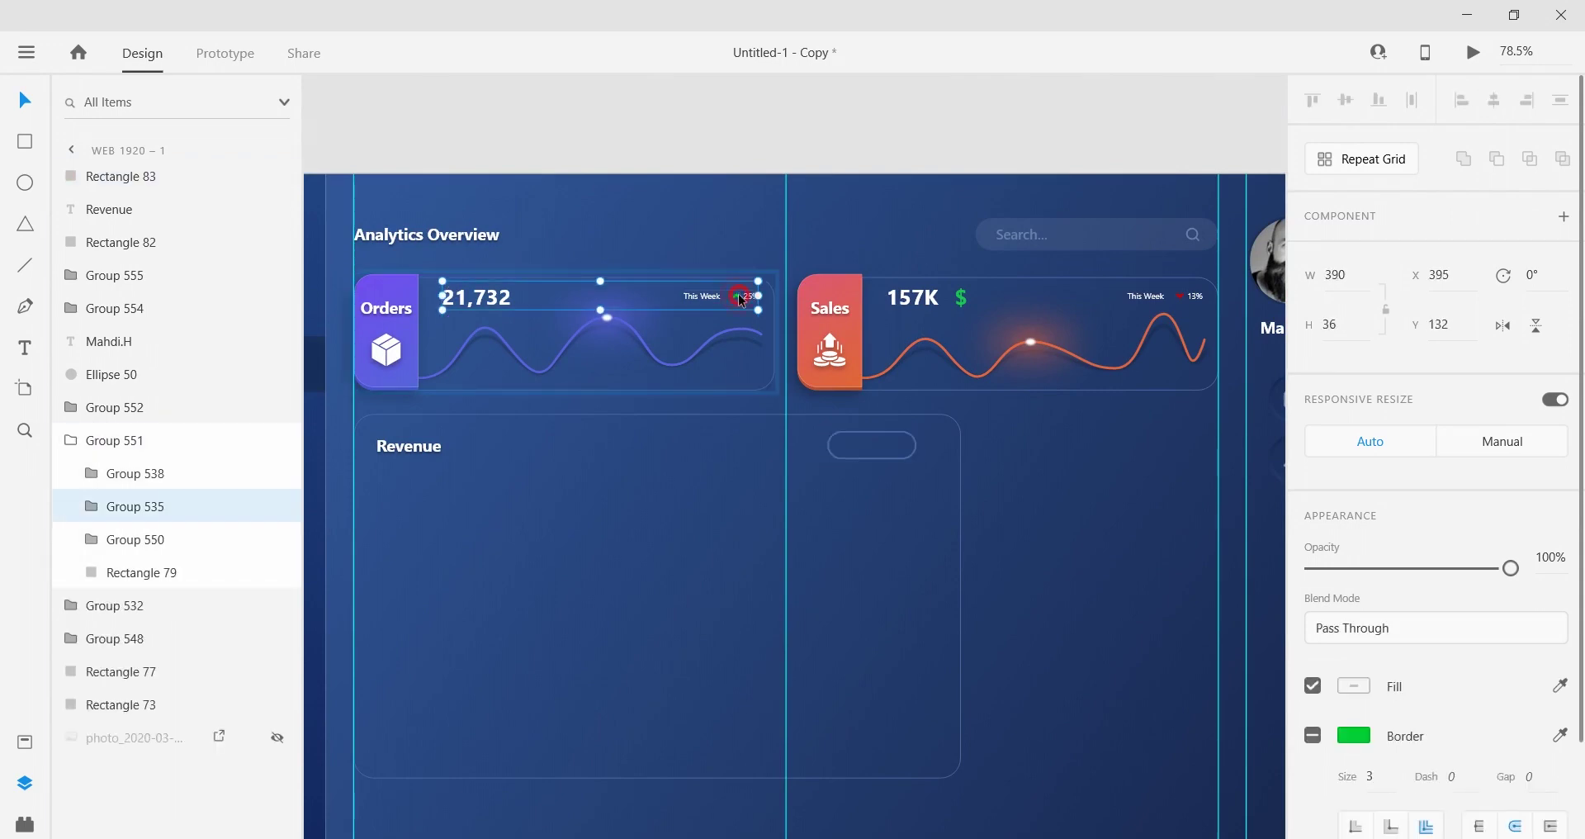
scroll(730, 298, "up", 10)
right_click(719, 291)
left_click(773, 132)
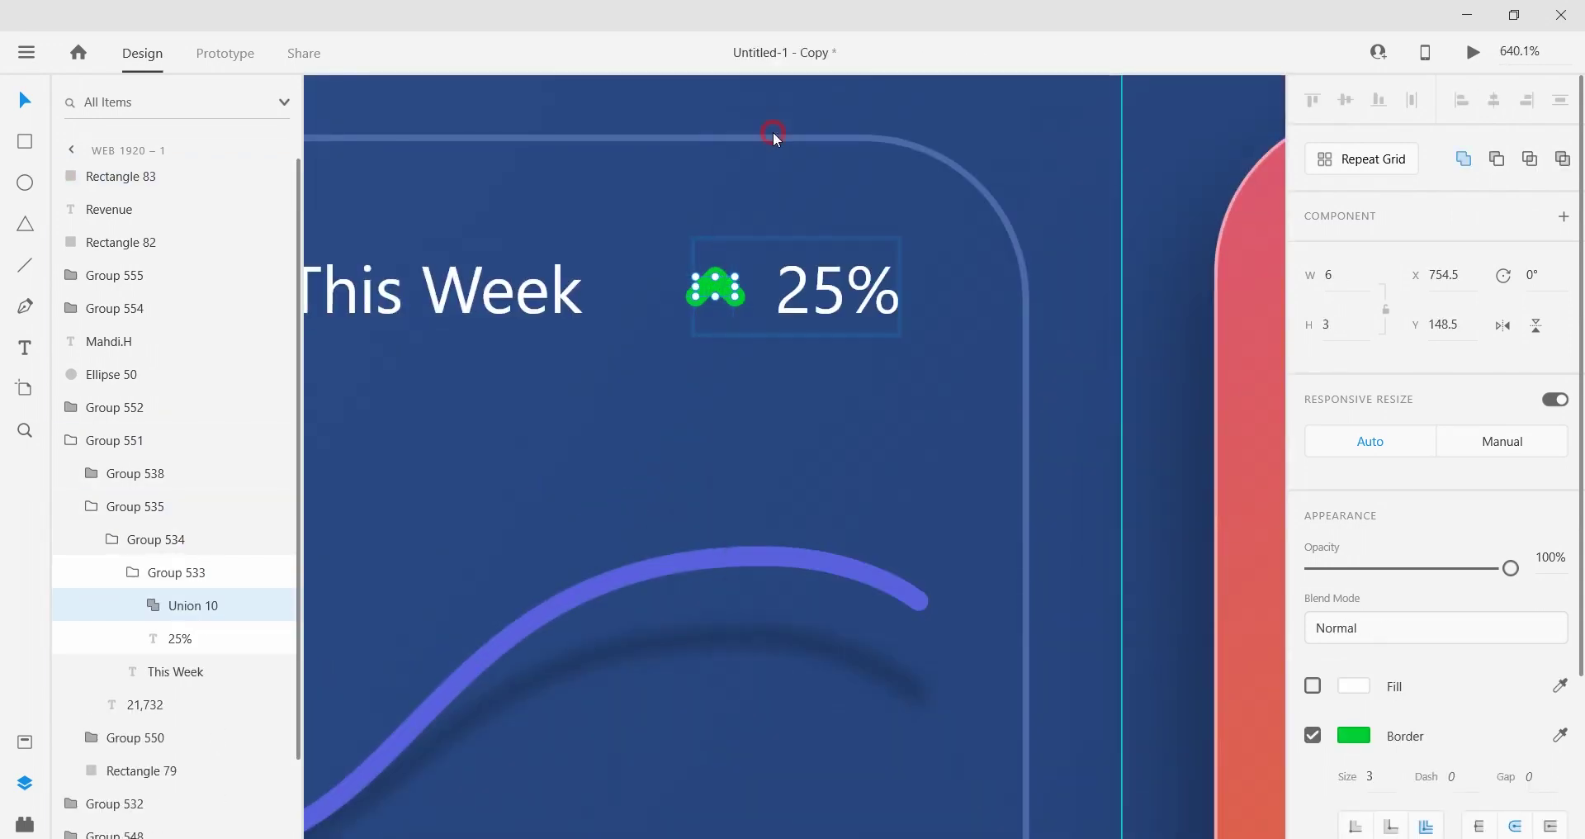
Step: Collapse the Orders card's layer groups and paste the copied arrow onto the artboard
scroll(740, 263, "down", 4)
left_click(661, 330)
left_click(92, 507)
left_click(72, 440)
scroll(338, 435, "down", 4)
left_click(146, 176)
right_click(608, 583)
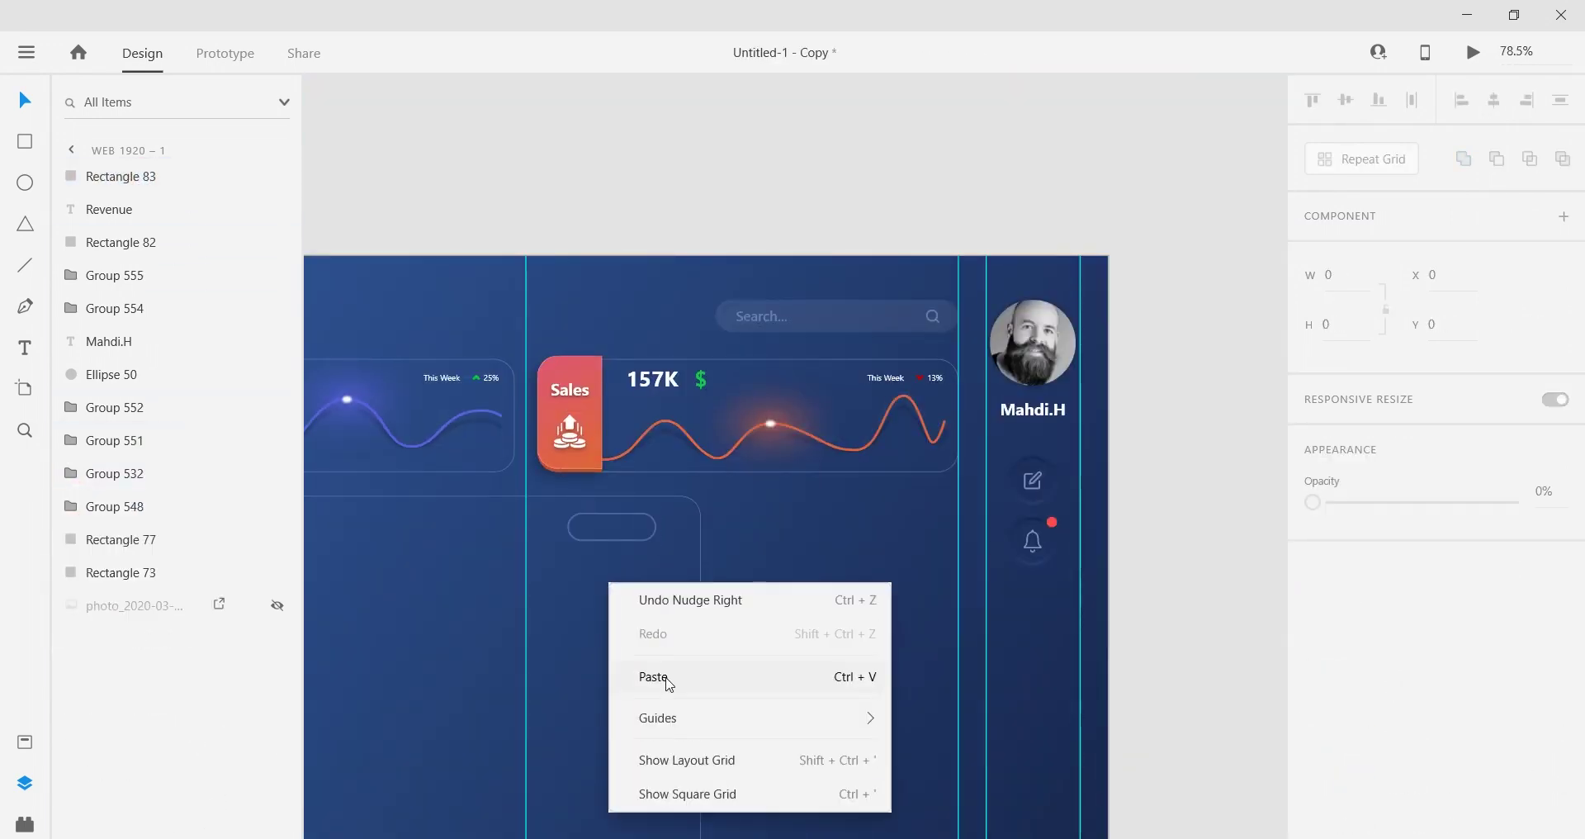
left_click(656, 670)
Step: Move the pasted arrow into the pill outline and set its border color to #FFFFFF
scroll(455, 558, "up", 7)
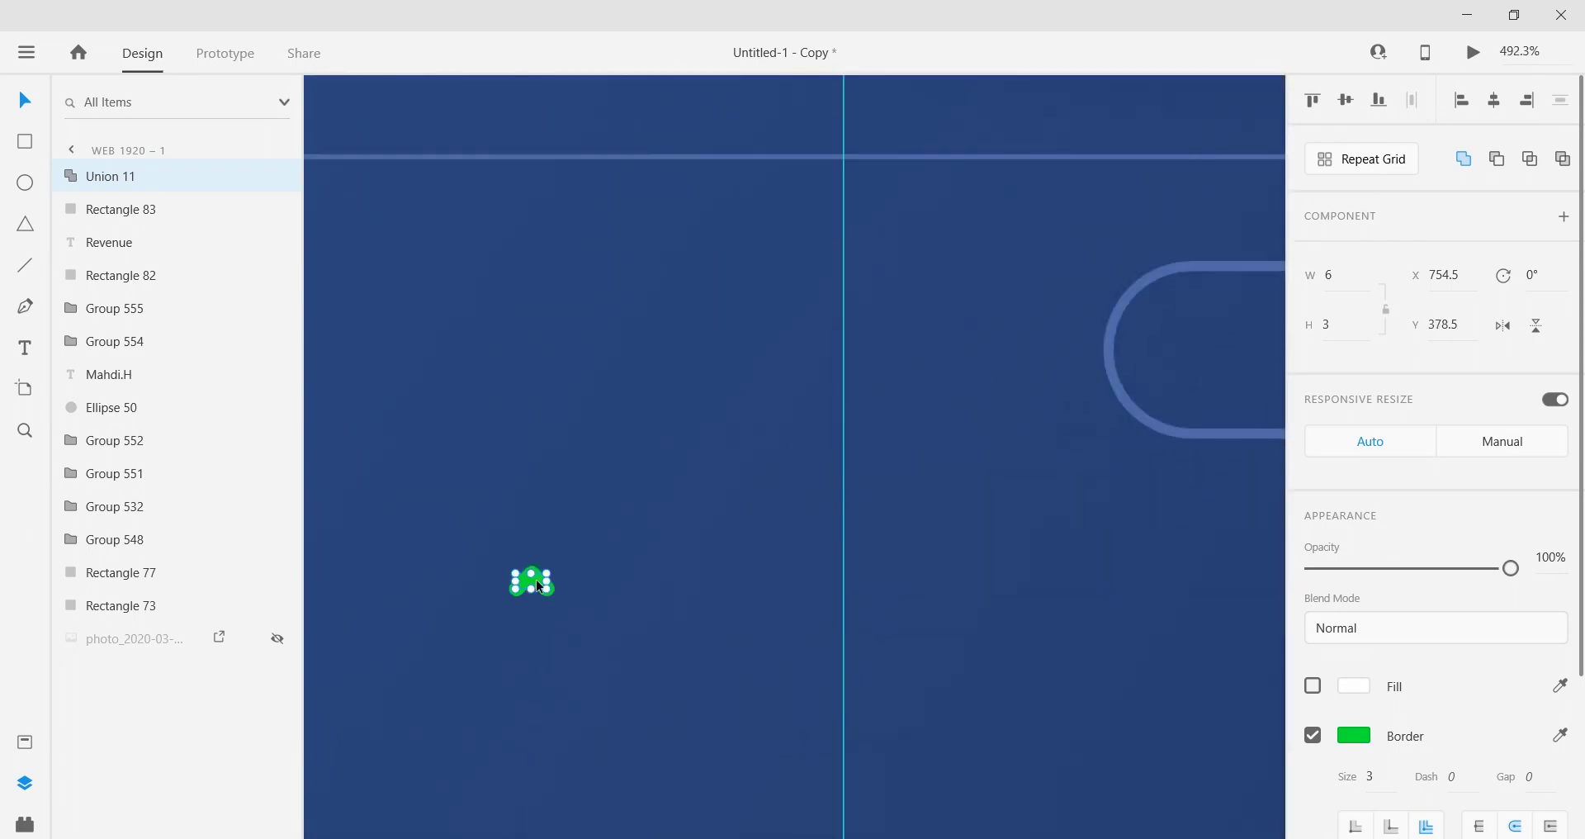
left_click_drag(537, 578, 1222, 375)
left_click_drag(902, 559, 123, 656)
left_click(1357, 737)
left_click(1053, 574)
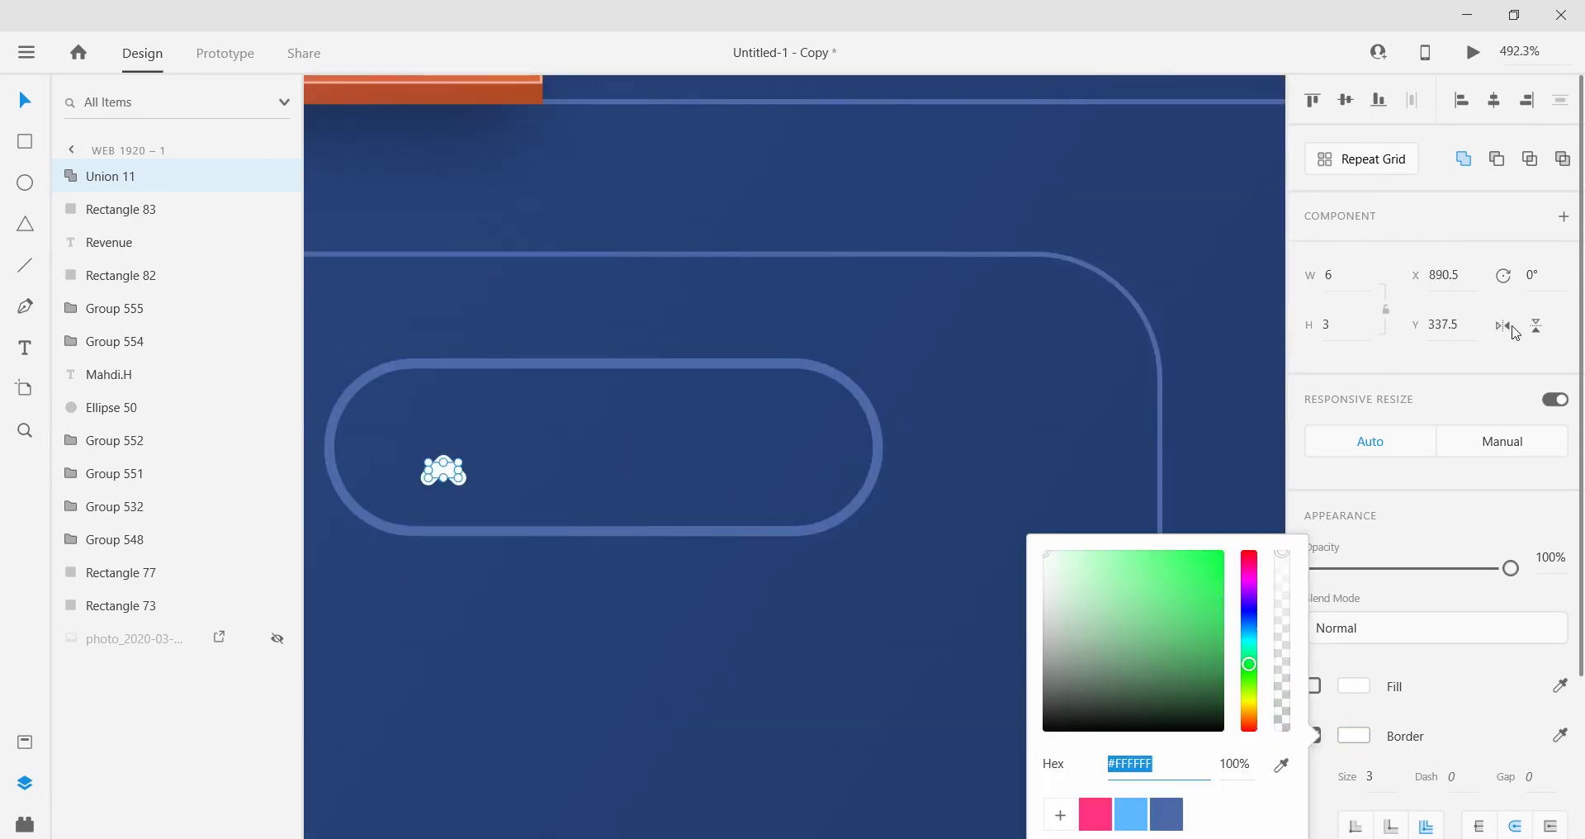
Step: Flip the arrow vertically and position it at the pill's right end, at X 957.5, Y 333.5
left_click(447, 473)
left_click_drag(789, 450, 785, 447)
scroll(749, 481, "down", 6)
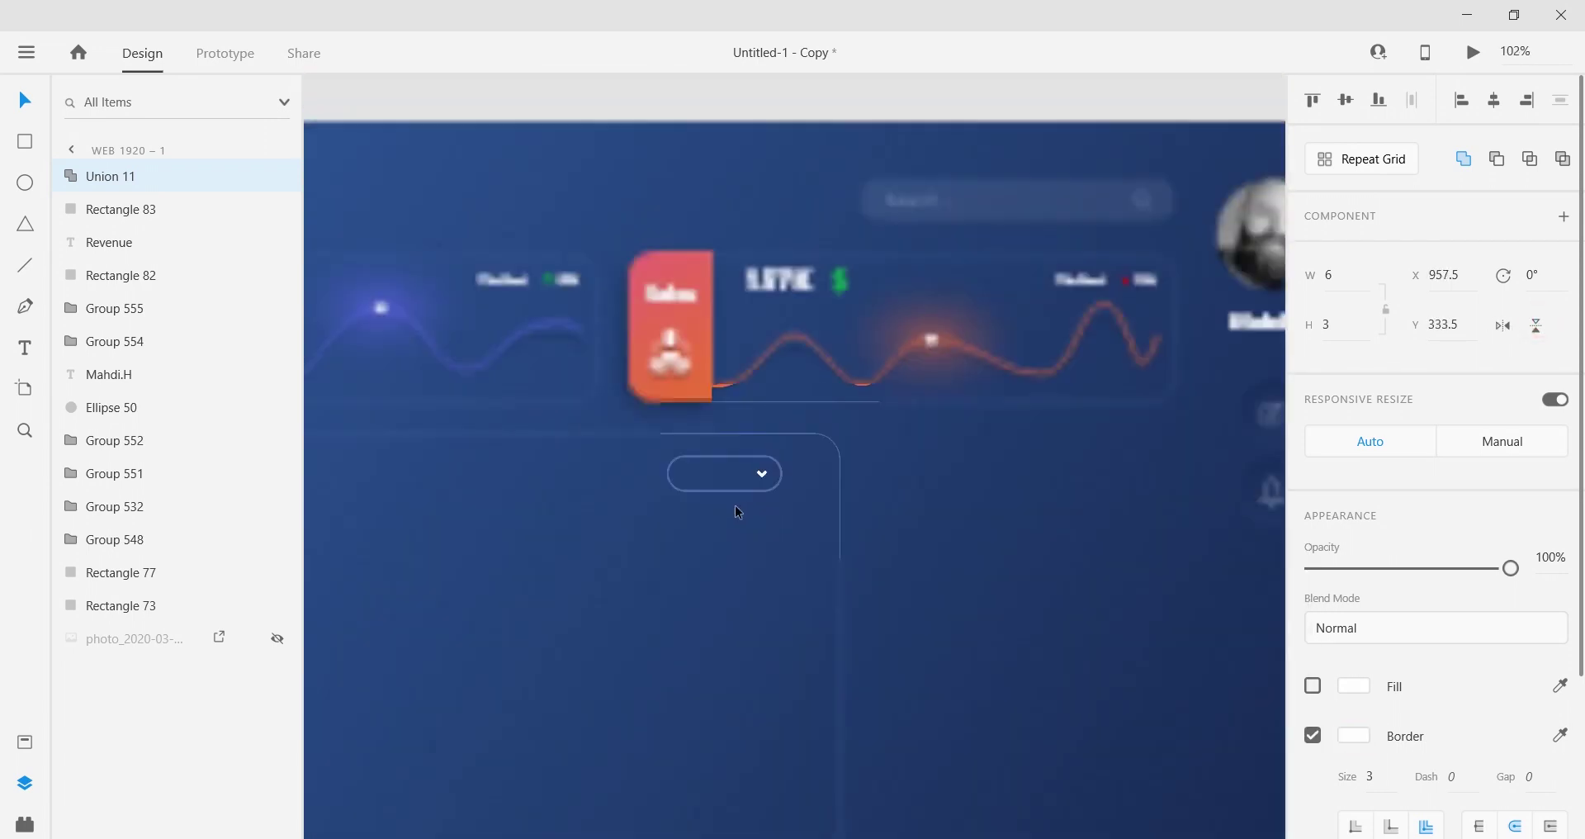
Step: Add a "Monthly" text label at the left part of the pill outline
scroll(708, 459, "up", 4)
left_click(25, 347)
left_click(637, 497)
type("Monthly")
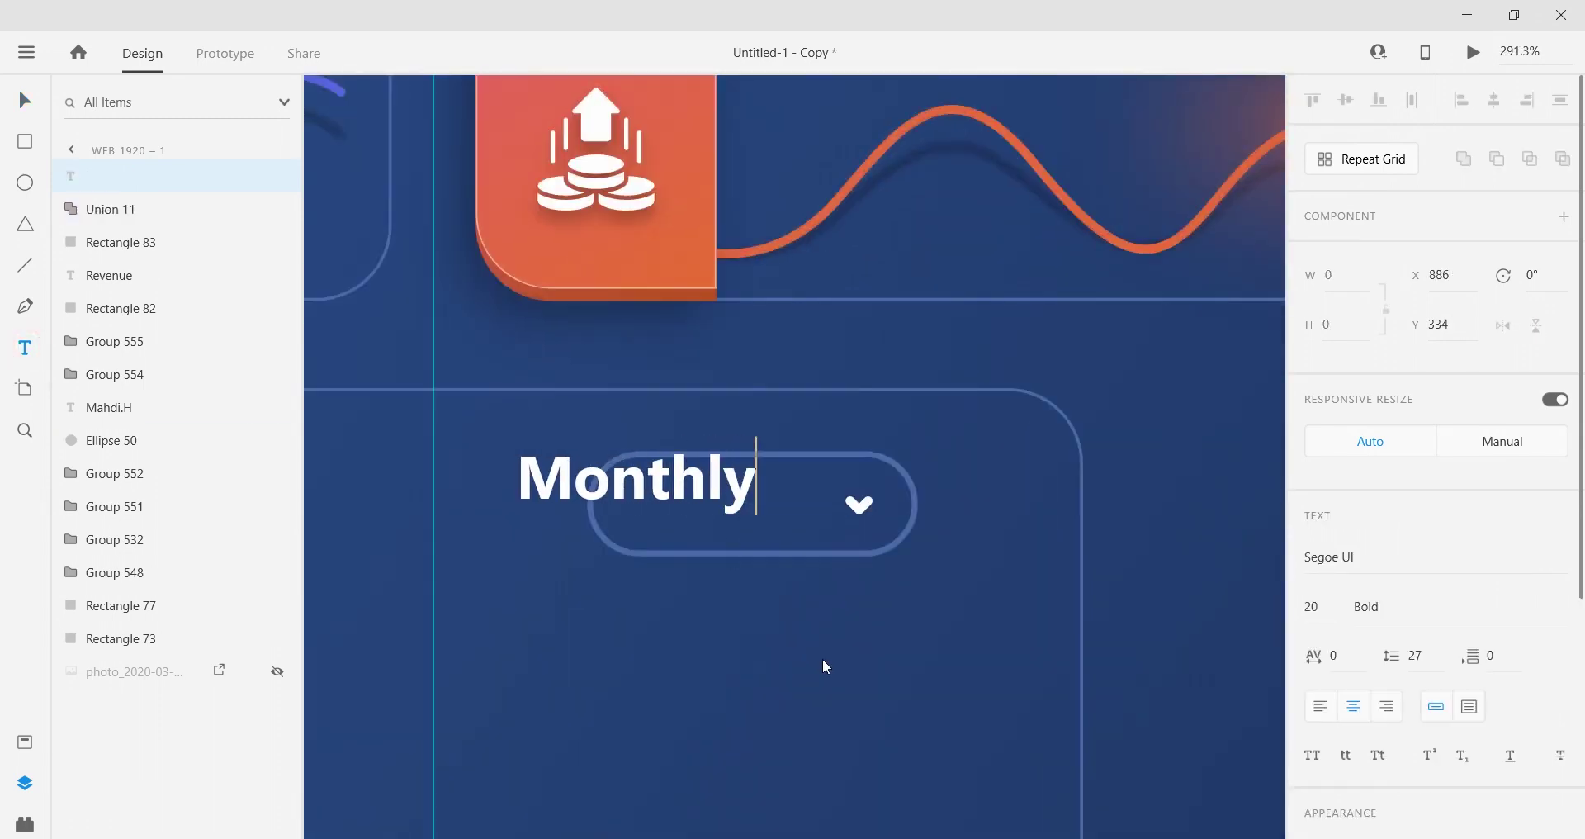
key("Escape")
Step: Set the Monthly label to Semibold weight and font size 12
left_click(1379, 606)
left_click(1433, 514)
left_click(1314, 606)
type("12")
key("Return")
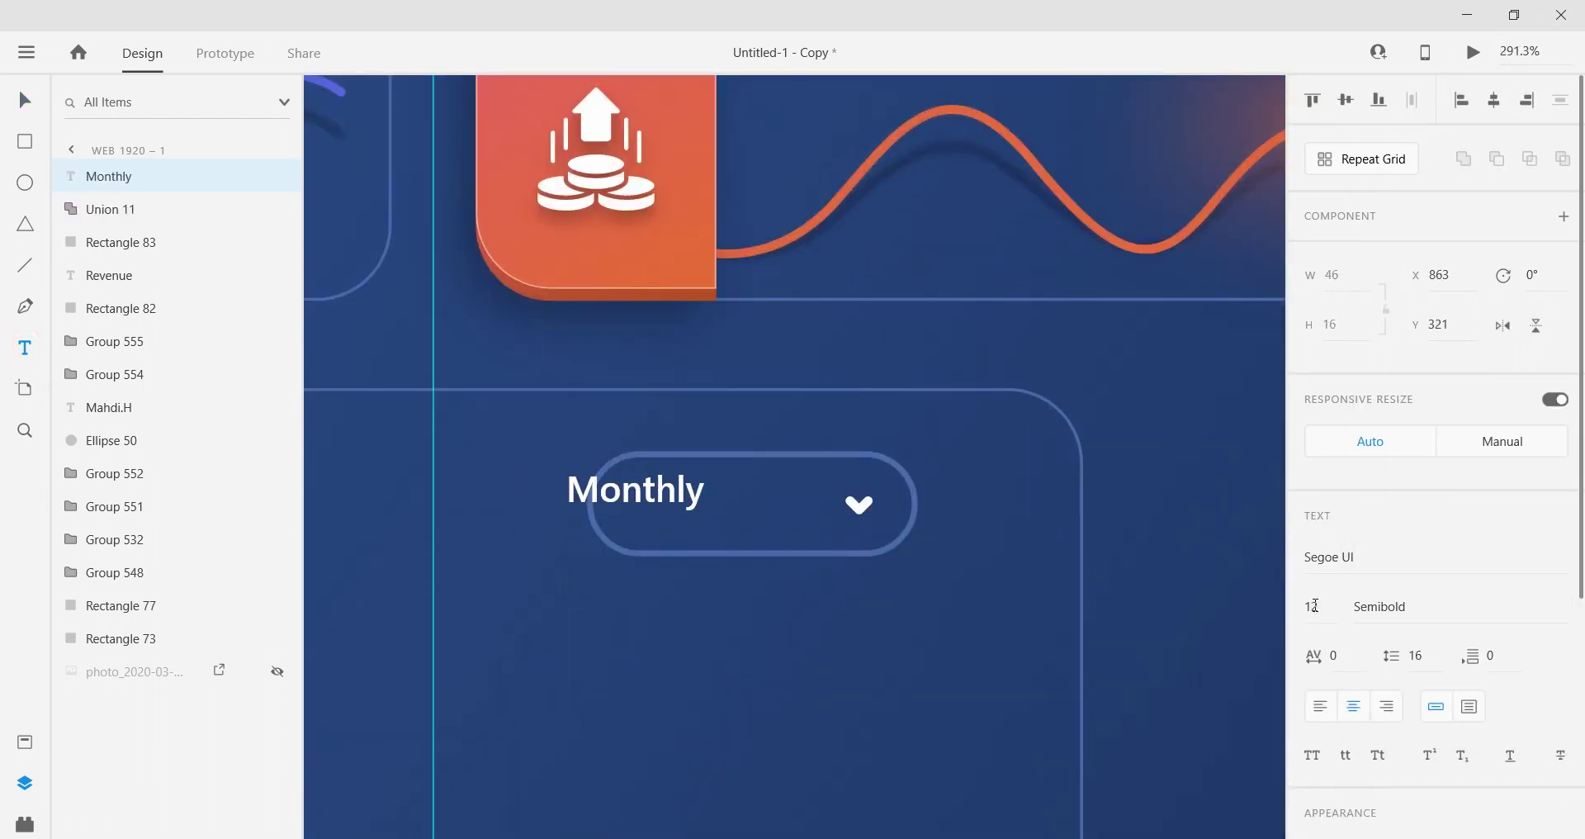
Step: Move the Monthly label inside the pill outline to X 884, Y 326
left_click(32, 91)
left_click_drag(661, 495, 724, 511)
scroll(1059, 596, "down", 4)
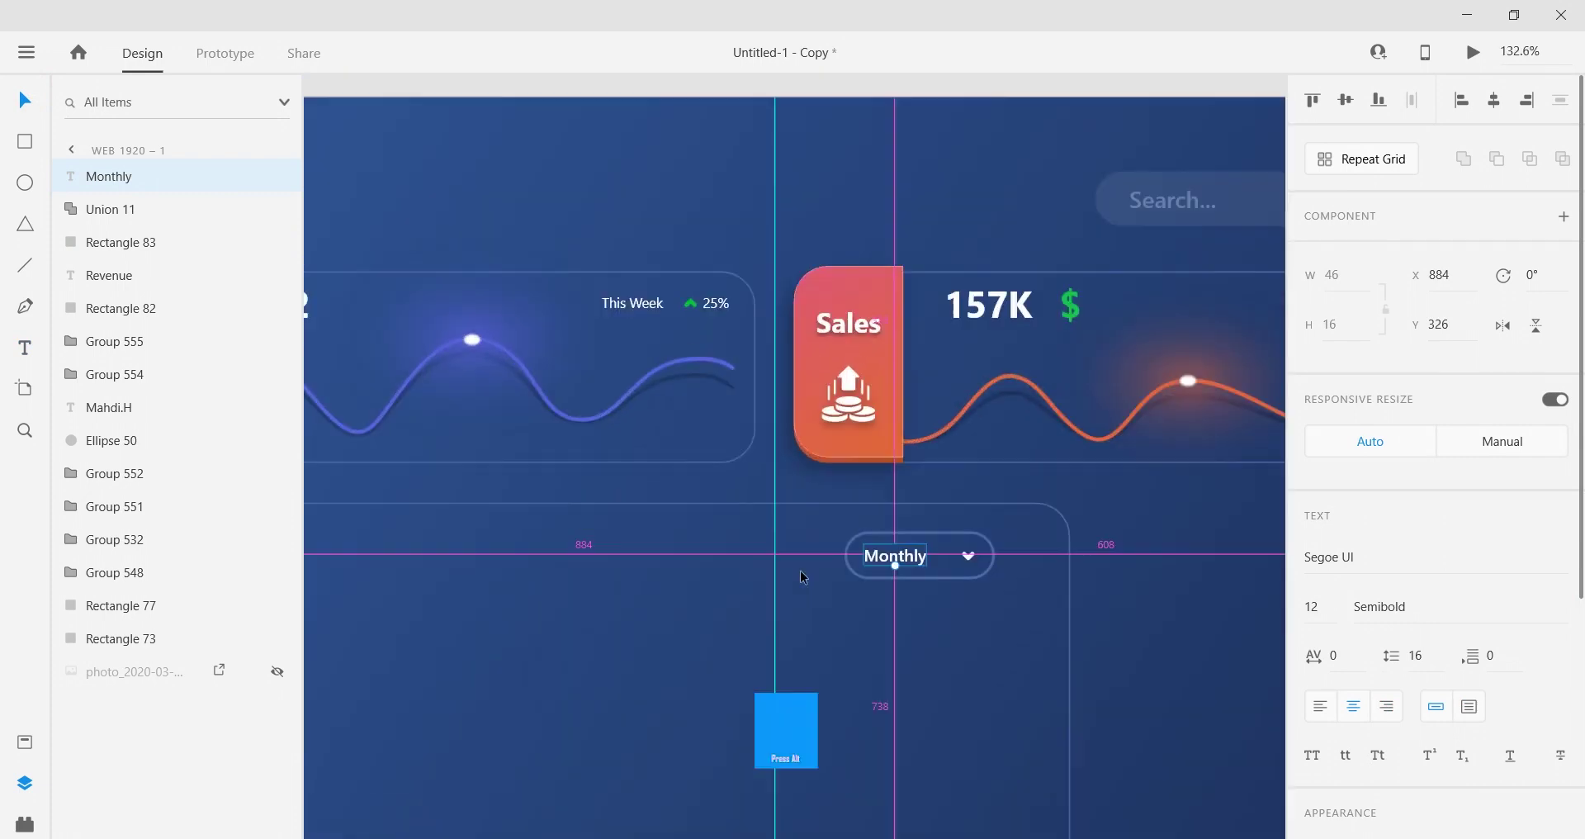
Step: Duplicate the Monthly label twice beside the pill and change the copies' text to "Outcome" and "Income"
left_click_drag(904, 555, 589, 540, "alt")
double_click(747, 561)
type("Outcome")
key("Escape")
key("Return")
type("Income")
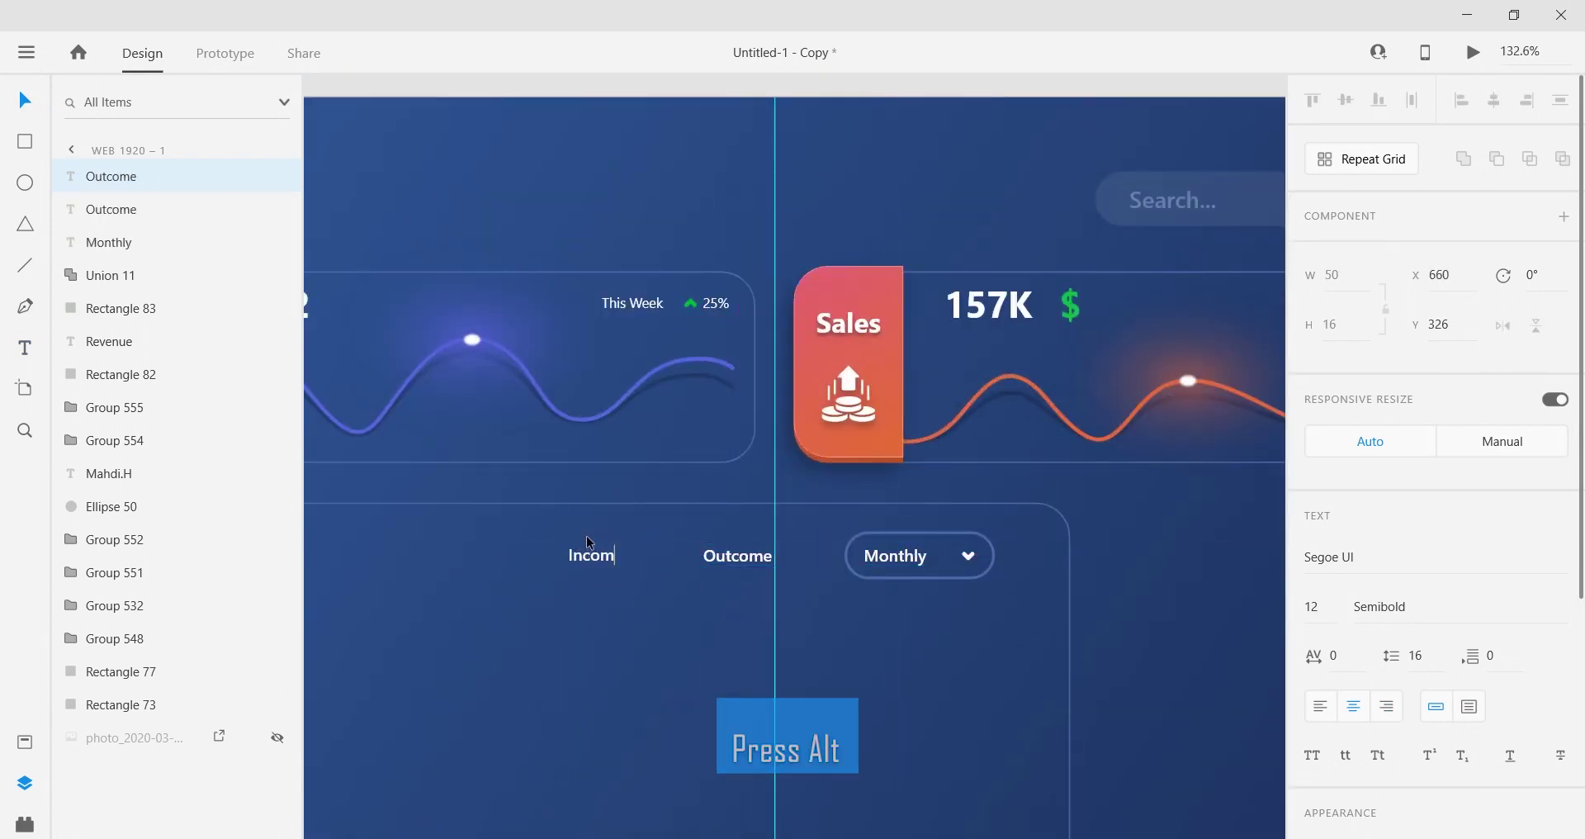
key("Escape")
Step: Draw a 7 by 7 borderless circle with pink fill just before the Outcome label, at X 755, Y 332
key("e")
scroll(512, 538, "up", 5)
mouse_move(907, 570)
left_mouse_down()
mouse_move(929, 591)
mouse_move(864, 553)
left_mouse_up()
left_click(1313, 734)
left_click(1354, 685)
left_click(1094, 814)
left_click(25, 100)
scroll(950, 593, "up", 5)
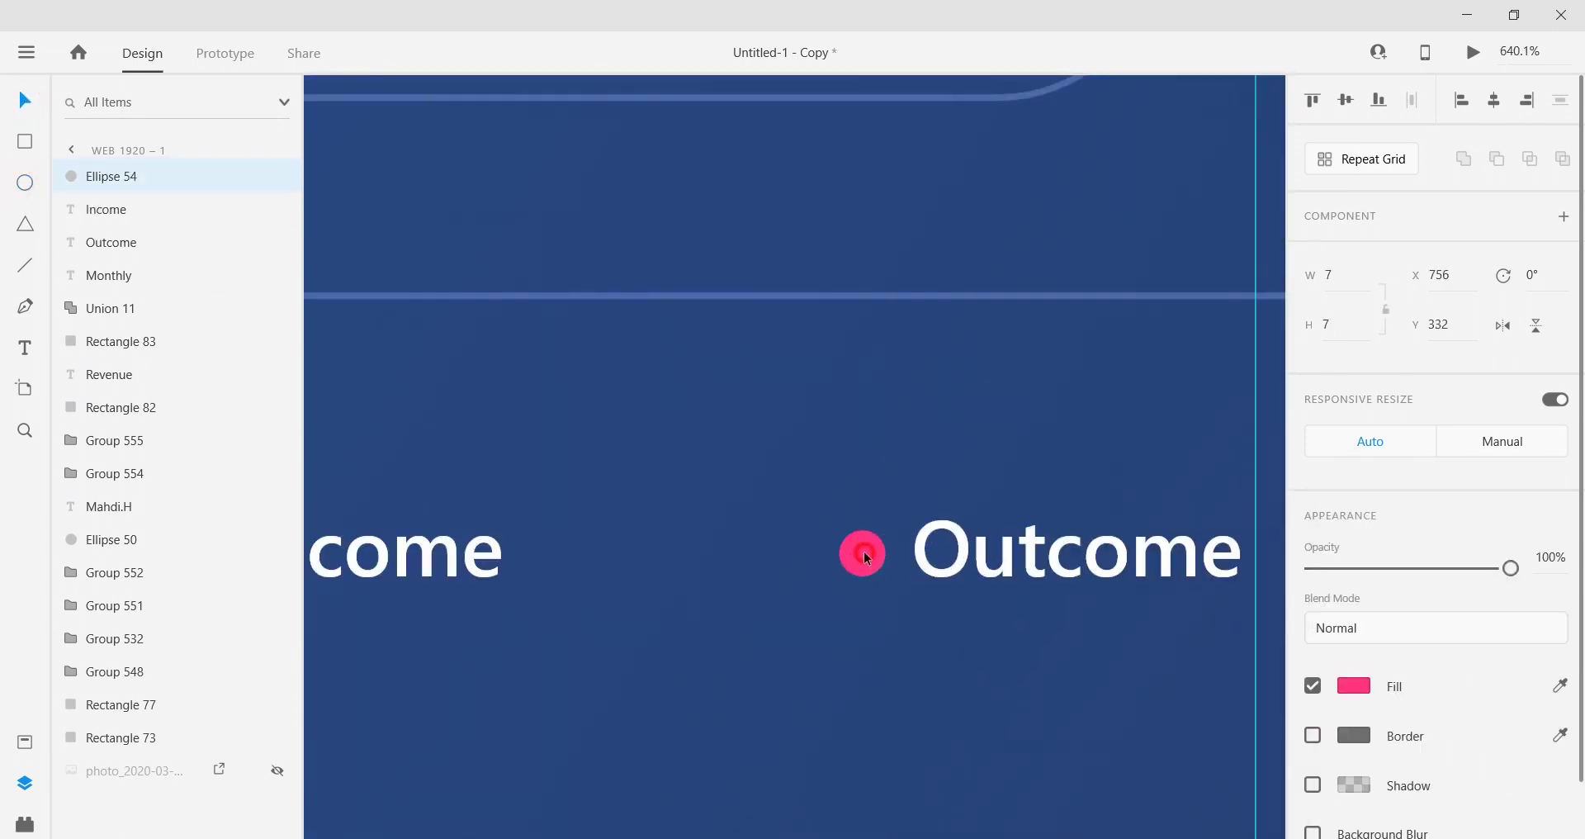
scroll(856, 558, "down", 5)
scroll(859, 563, "up", 4)
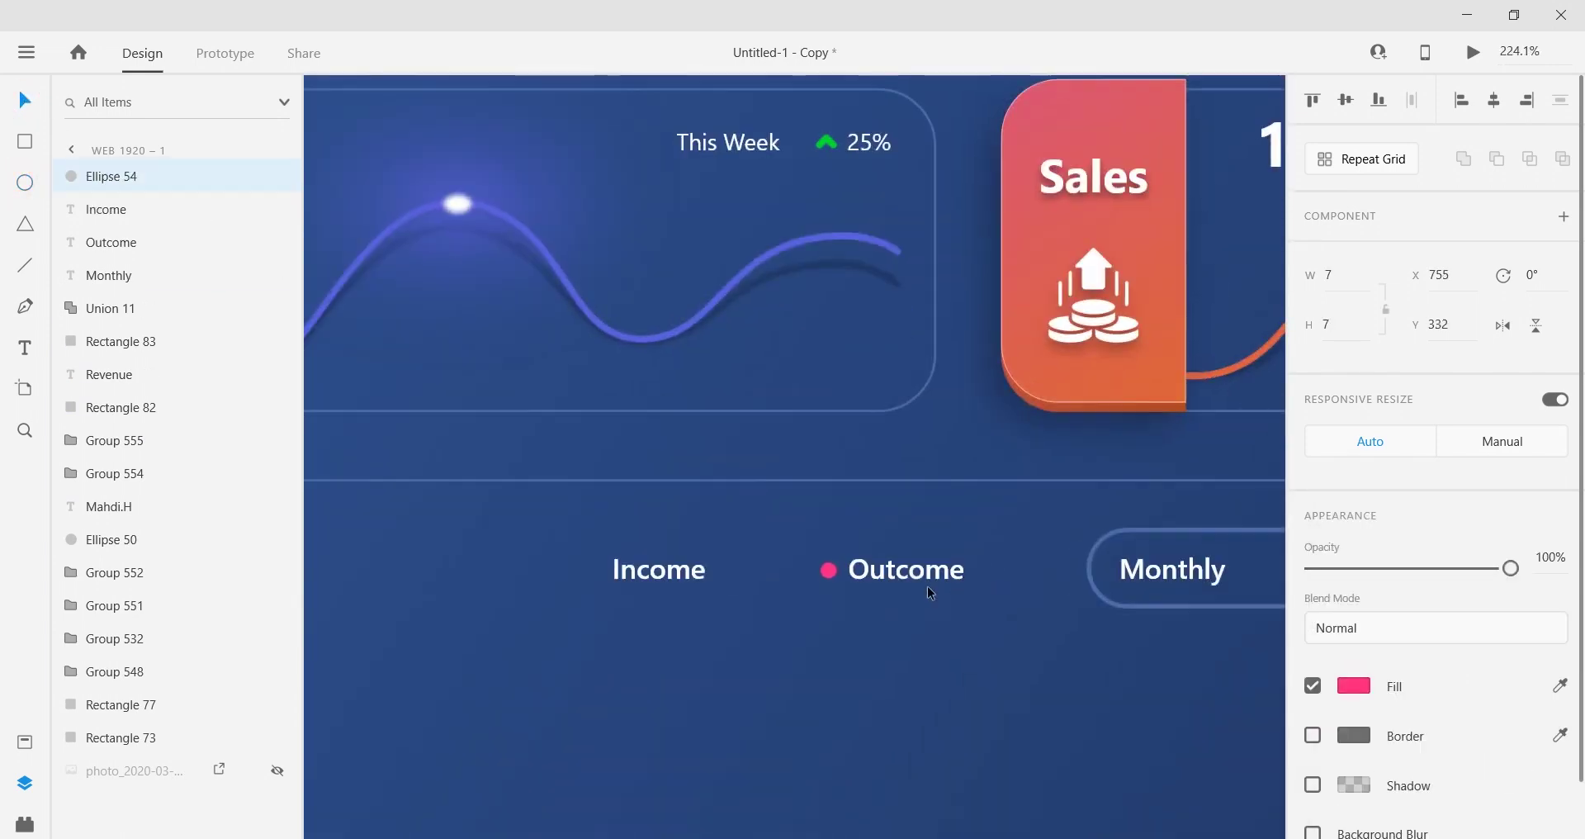
Step: Duplicate the pink dot beside the Income label at X 653, Y 332 and fill the copy with the light blue swatch
key("alt")
left_click_drag(858, 563, 460, 562)
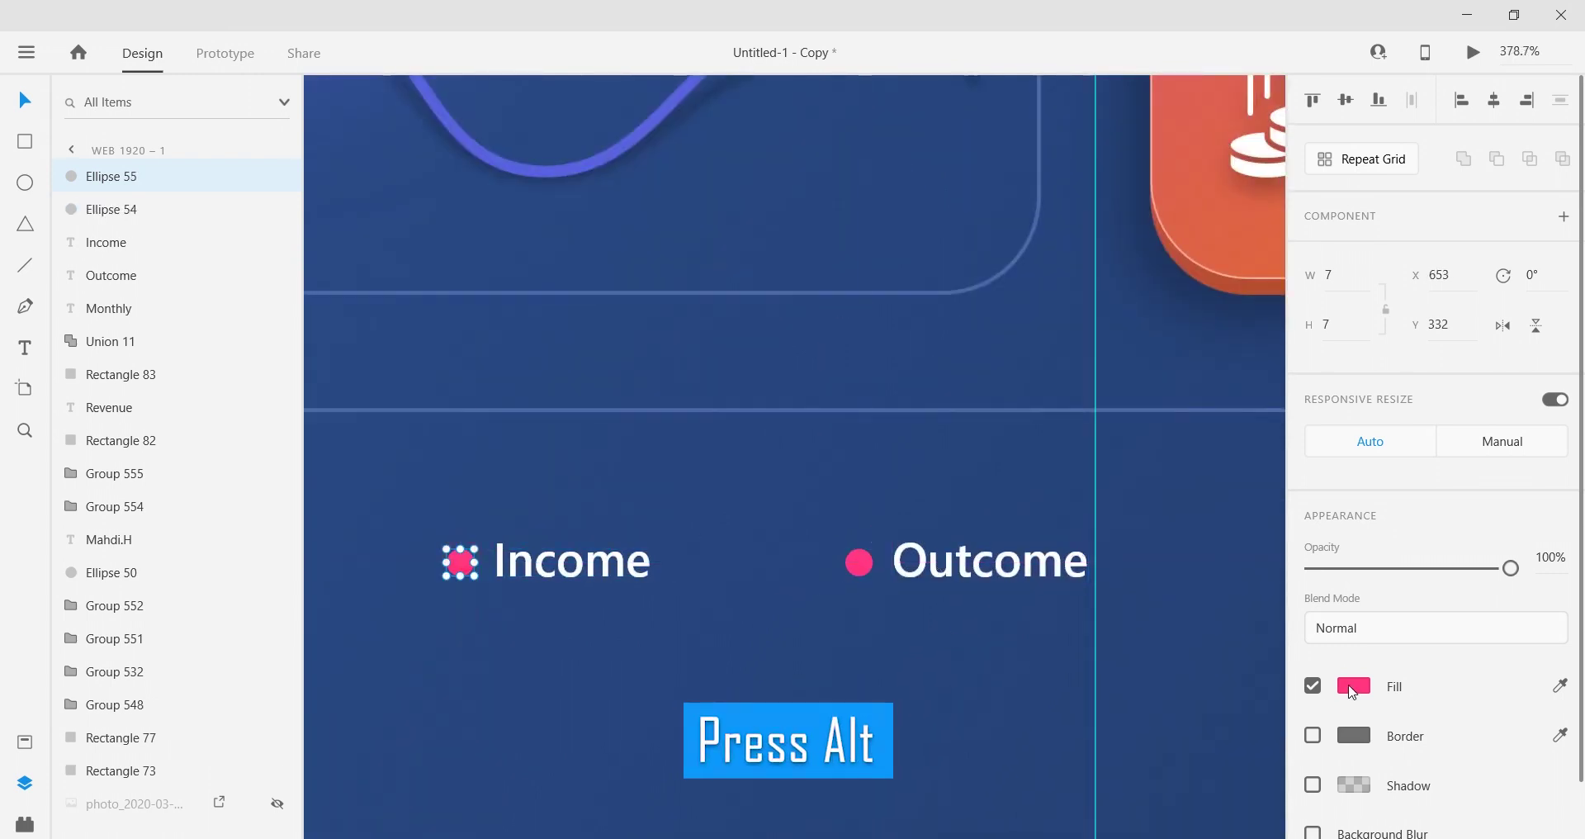
left_click(1354, 687)
left_click(1125, 814)
left_click(676, 626)
Step: Group the pink dot with the Outcome label and the blue dot with the Income label
scroll(675, 626, "down", 6)
scroll(667, 648, "up", 2)
left_click(777, 587)
left_click(743, 587, "shift")
left_click_drag(772, 587, 748, 587)
right_click(748, 587)
left_click(793, 277)
left_click(654, 591)
left_click(602, 588, "shift")
right_click(638, 588)
left_click(690, 550)
scroll(767, 622, "down", 5)
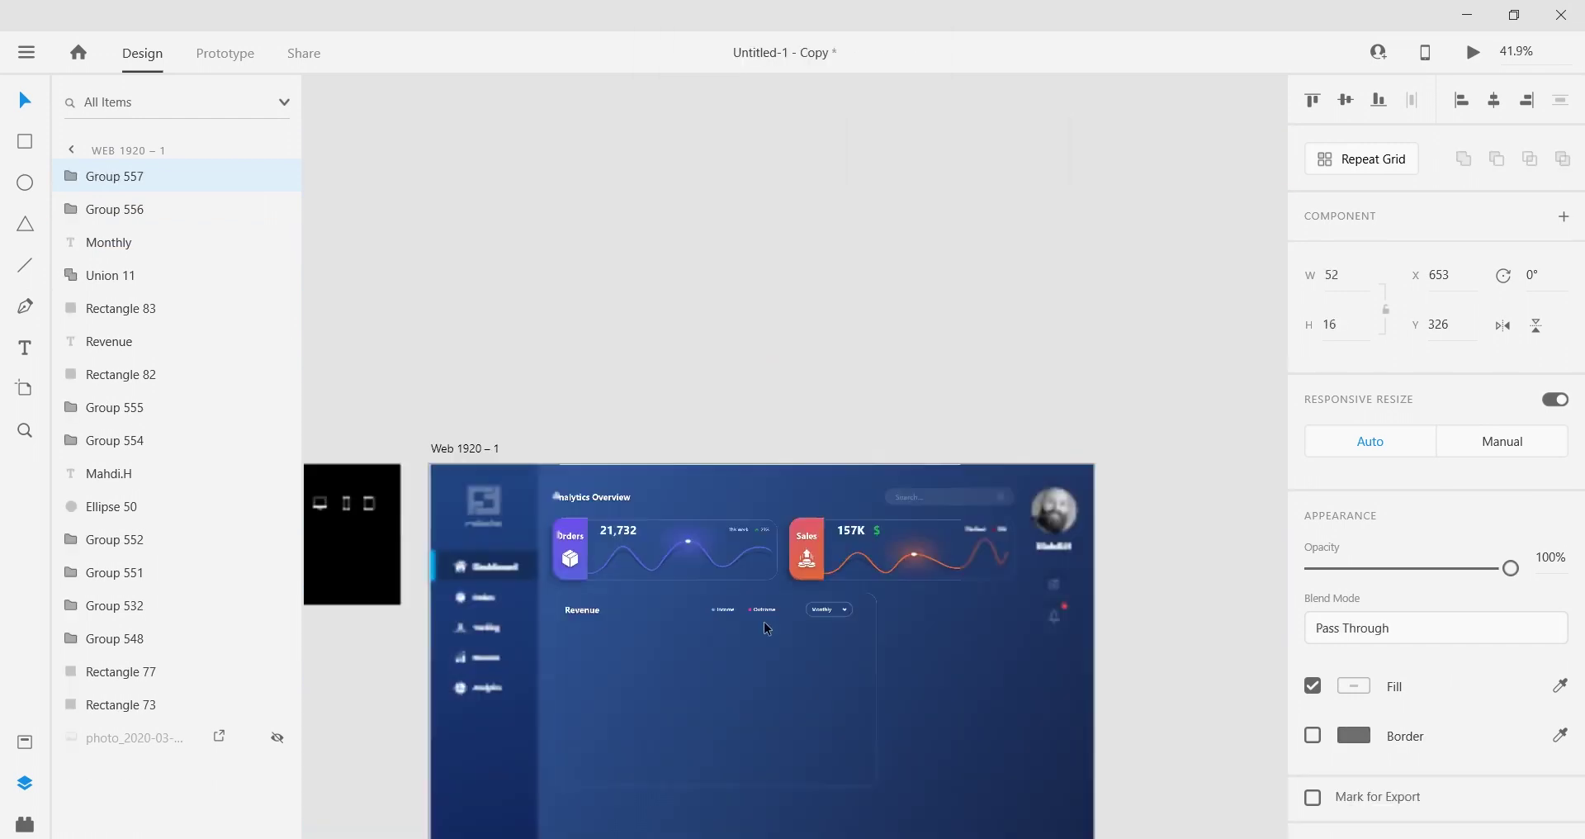
Step: Add a "Jan" text label in the Revenue panel's lower-left corner and set its font size to 10
left_click(765, 624)
scroll(743, 607, "up", 4)
scroll(654, 588, "down", 2)
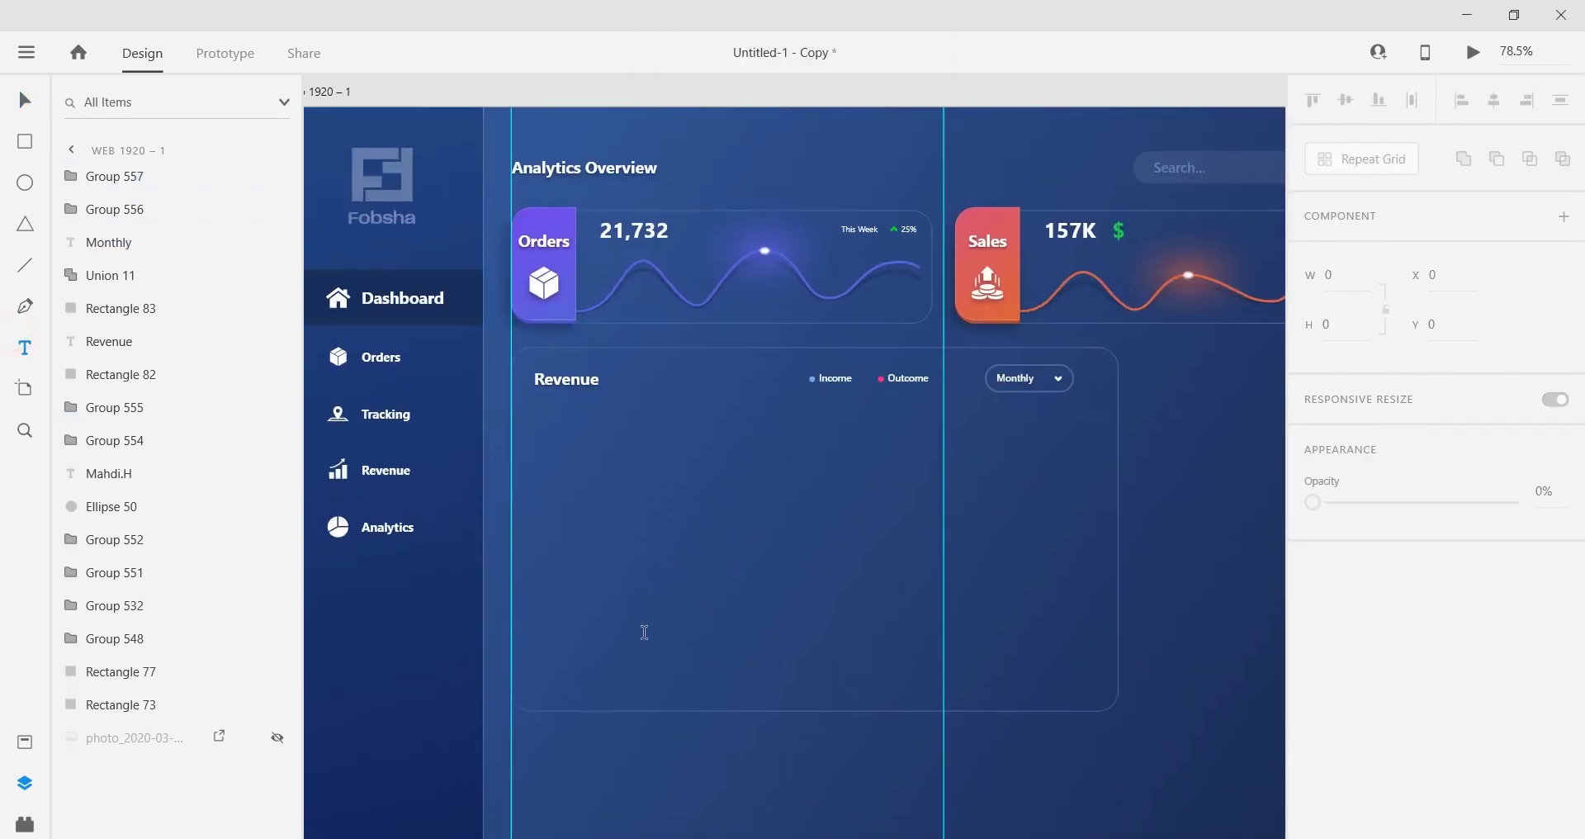
left_click(549, 679)
type("Jan")
left_click(562, 740)
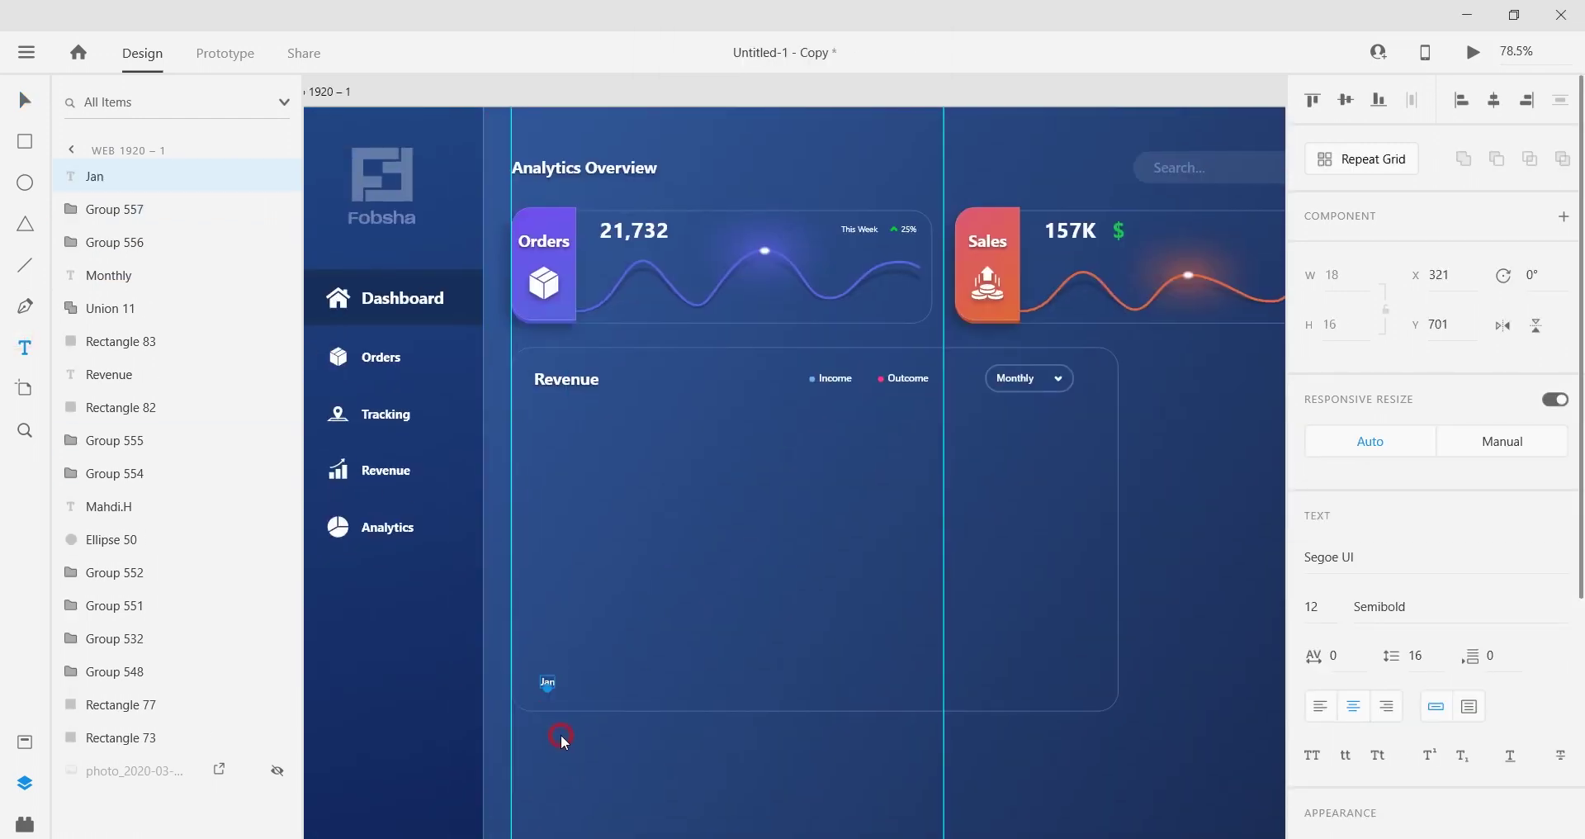
scroll(540, 718, "up", 5)
left_click(1331, 602)
type("10")
key("Return")
Step: Duplicate the Jan label along the panel's lower edge and rename the copies Feb, Mar, Apr, May and Jun
left_click(25, 100)
left_click_drag(581, 619, 1116, 519)
double_click(598, 528)
key("Escape")
double_click(683, 525)
scroll(793, 531, "right", 3)
double_click(669, 516)
key("Escape")
double_click(758, 527)
type("Jun")
key("Escape")
Step: Continue the row of month labels with duplicates renamed Jul, Aug, Sep and Oct
double_click(888, 520)
double_click(962, 516)
type("Aug")
key("Escape")
double_click(1036, 515)
key("Escape")
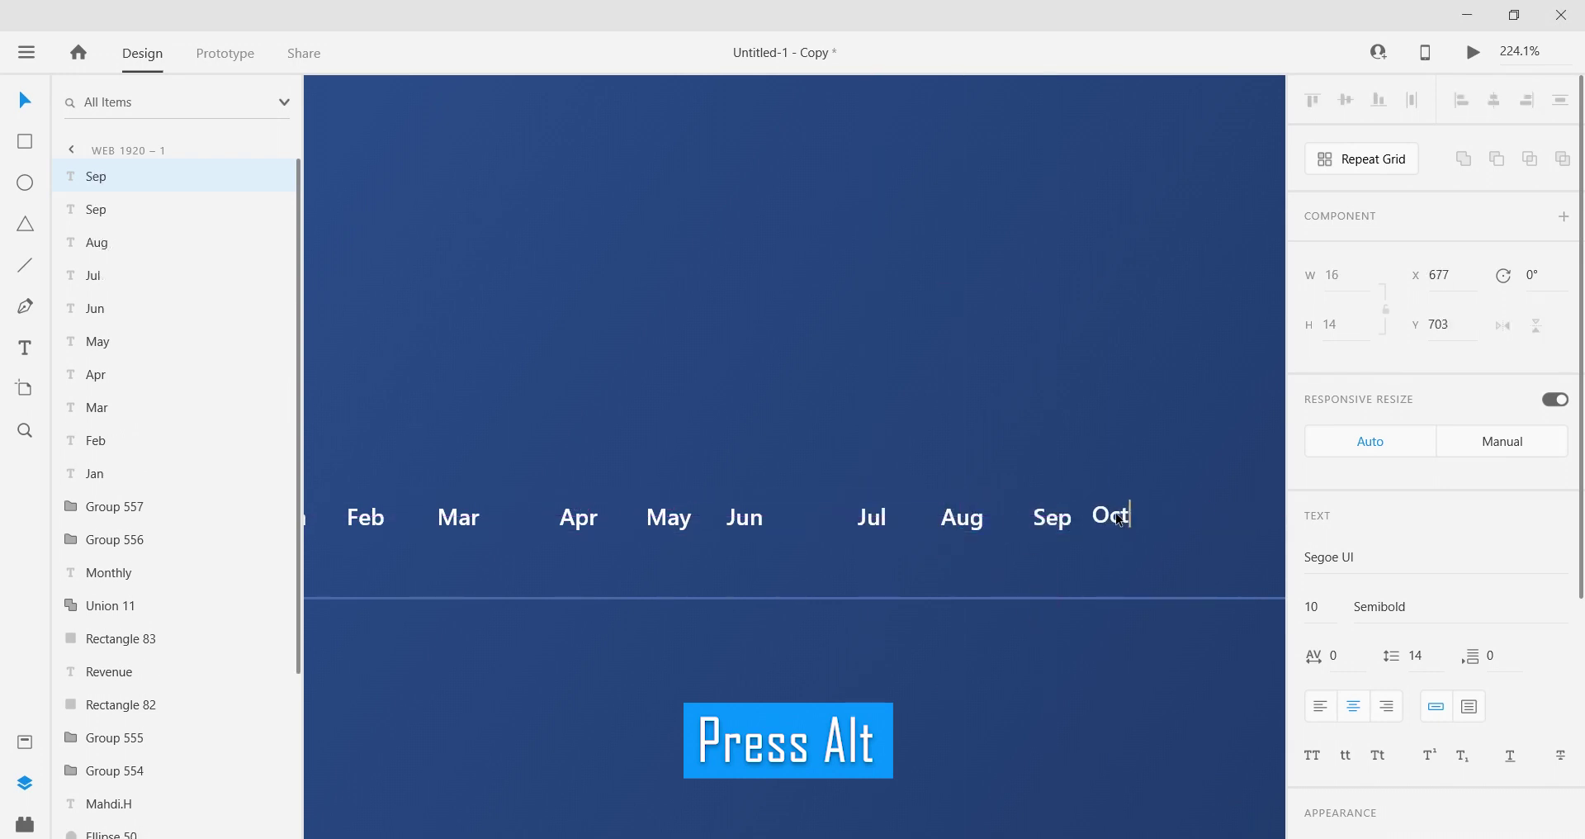
Step: Complete the month row with two more duplicates renamed Nov and Dec
scroll(1133, 617, "right", 5)
left_click_drag(781, 520, 970, 522)
double_click(873, 522)
key("Escape")
double_click(973, 522)
type("Dec")
key("Escape")
Step: Move the Dec label to the Revenue panel's lower-right corner, at X 966, Y 710
scroll(991, 655, "down", 5)
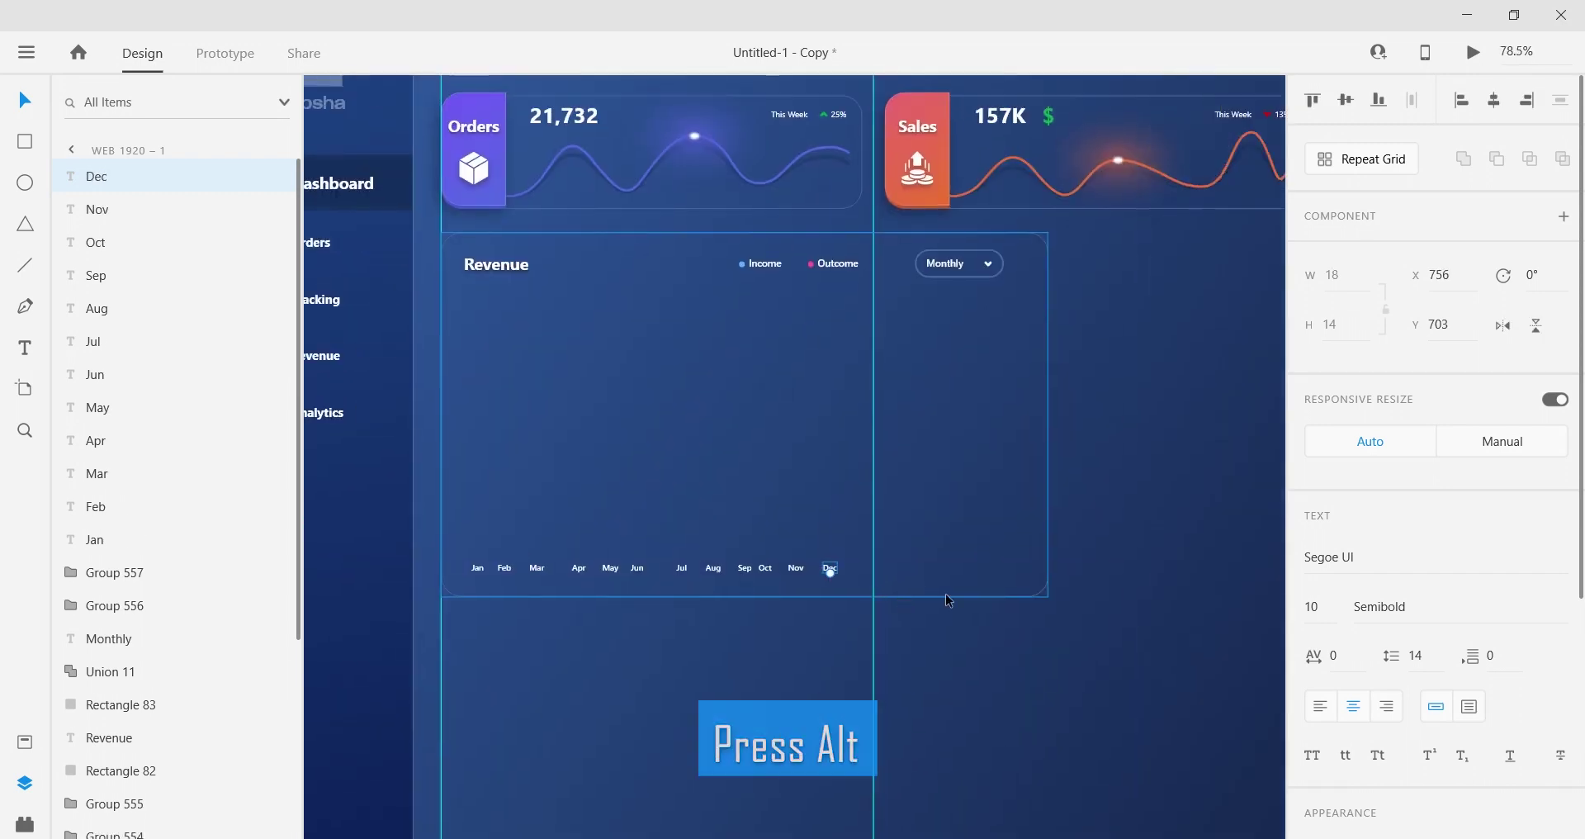
scroll(826, 567, "up", 3)
left_click_drag(781, 561, 1074, 567)
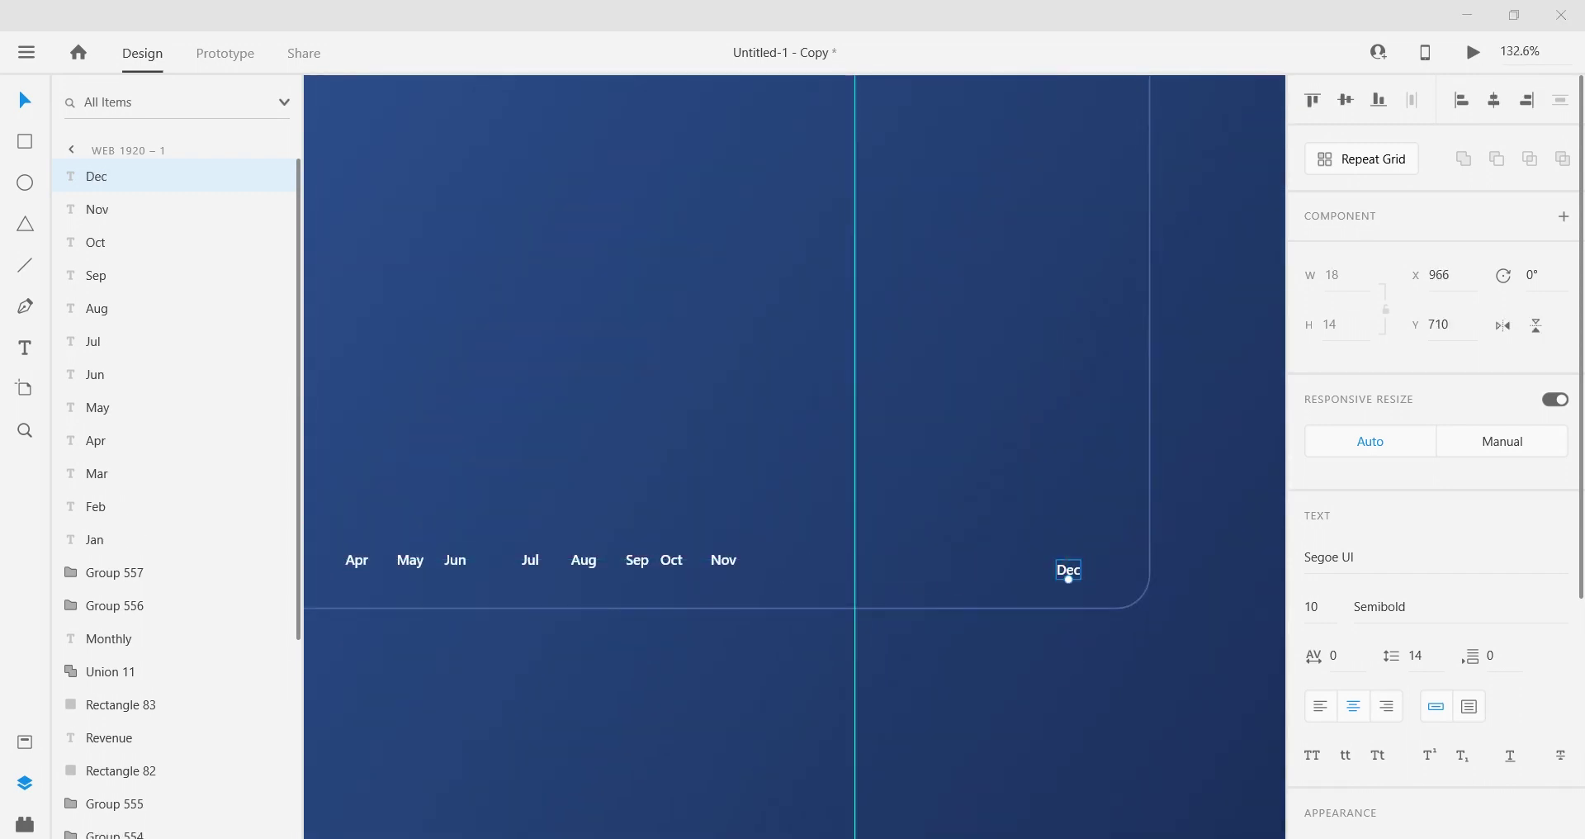
Step: Select the month labels and align them on one horizontal row at Y 712
scroll(1115, 607, "down", 3)
scroll(980, 597, "up", 2)
left_click(859, 576, "shift")
left_click(818, 576, "shift")
left_click(792, 575, "shift")
left_click(751, 575, "shift")
left_click_drag(720, 581, 426, 585)
scroll(1156, 588, "up", 6)
left_click_drag(1025, 558, 939, 679)
scroll(997, 673, "down", 4)
scroll(939, 669, "up", 3)
Step: Move the Dec label to X 977 and the Jan label to X 330
left_click(865, 641)
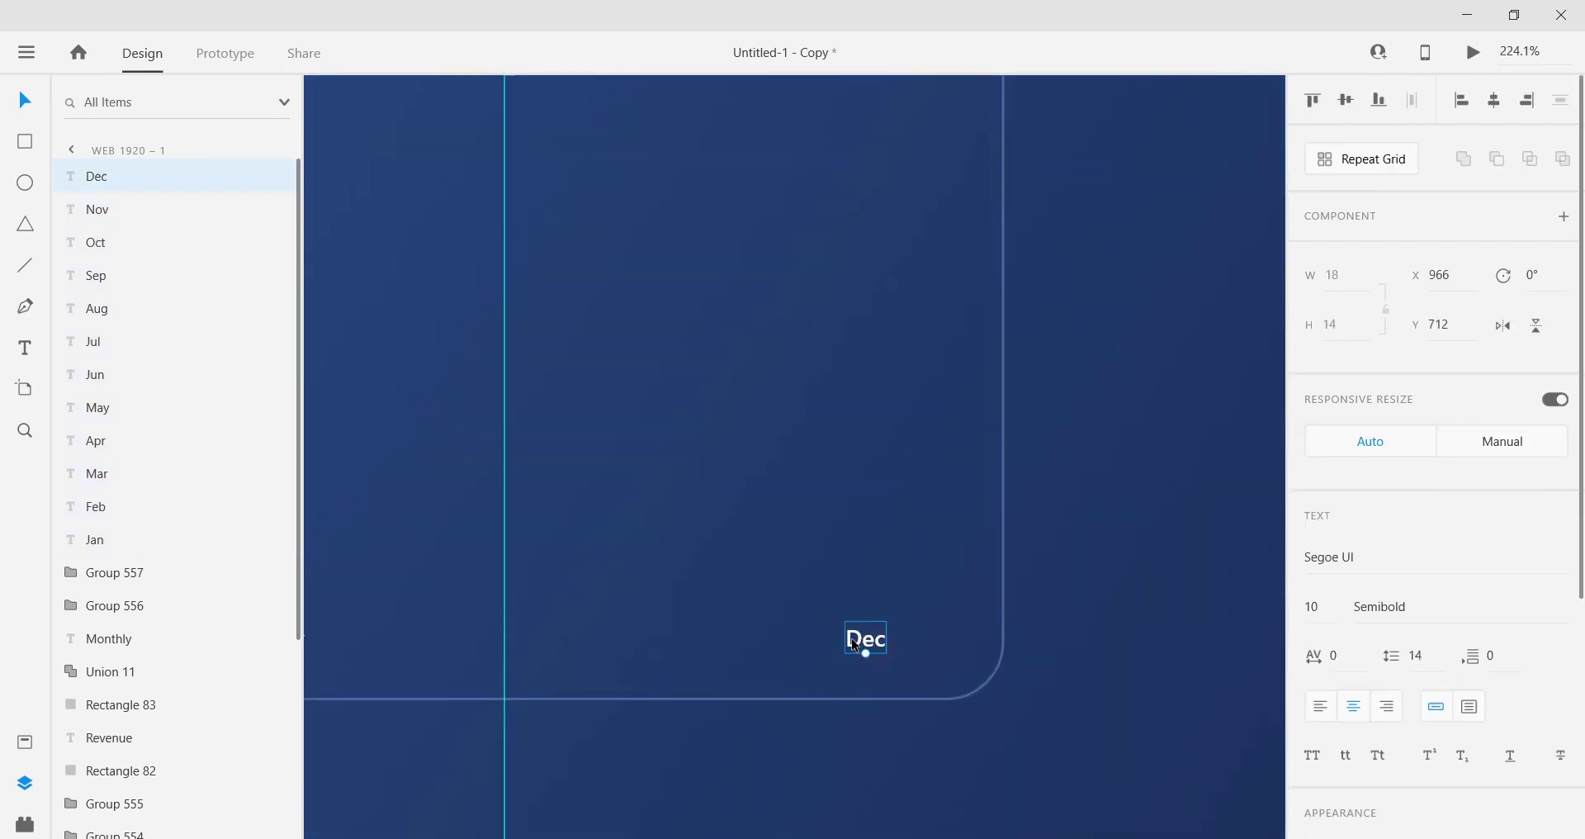
key("Right")
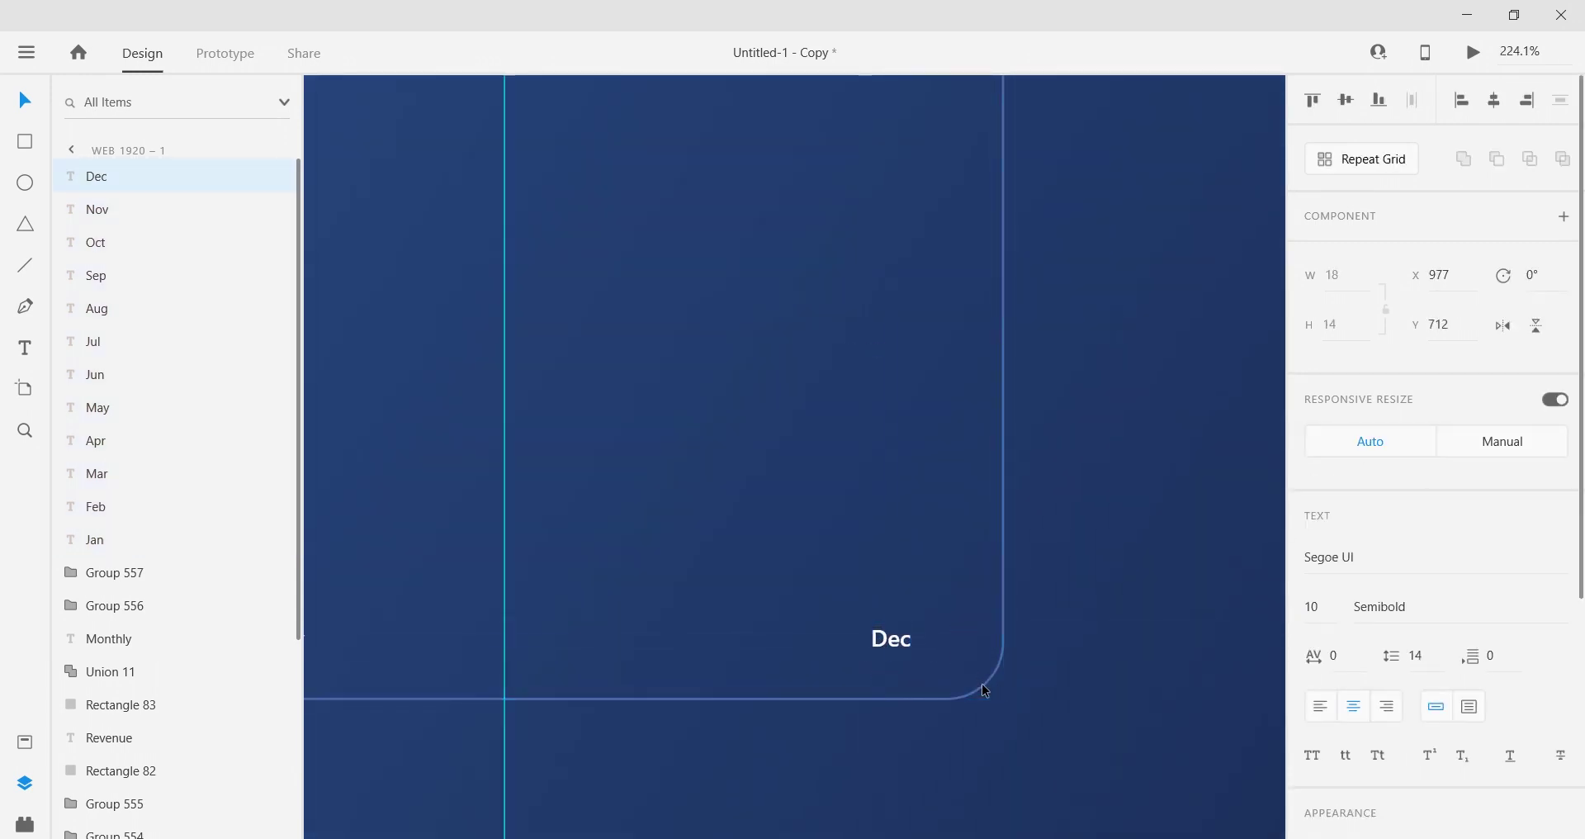
scroll(896, 660, "down", 3)
scroll(653, 676, "up", 2)
left_click(653, 676)
key("shift+Right")
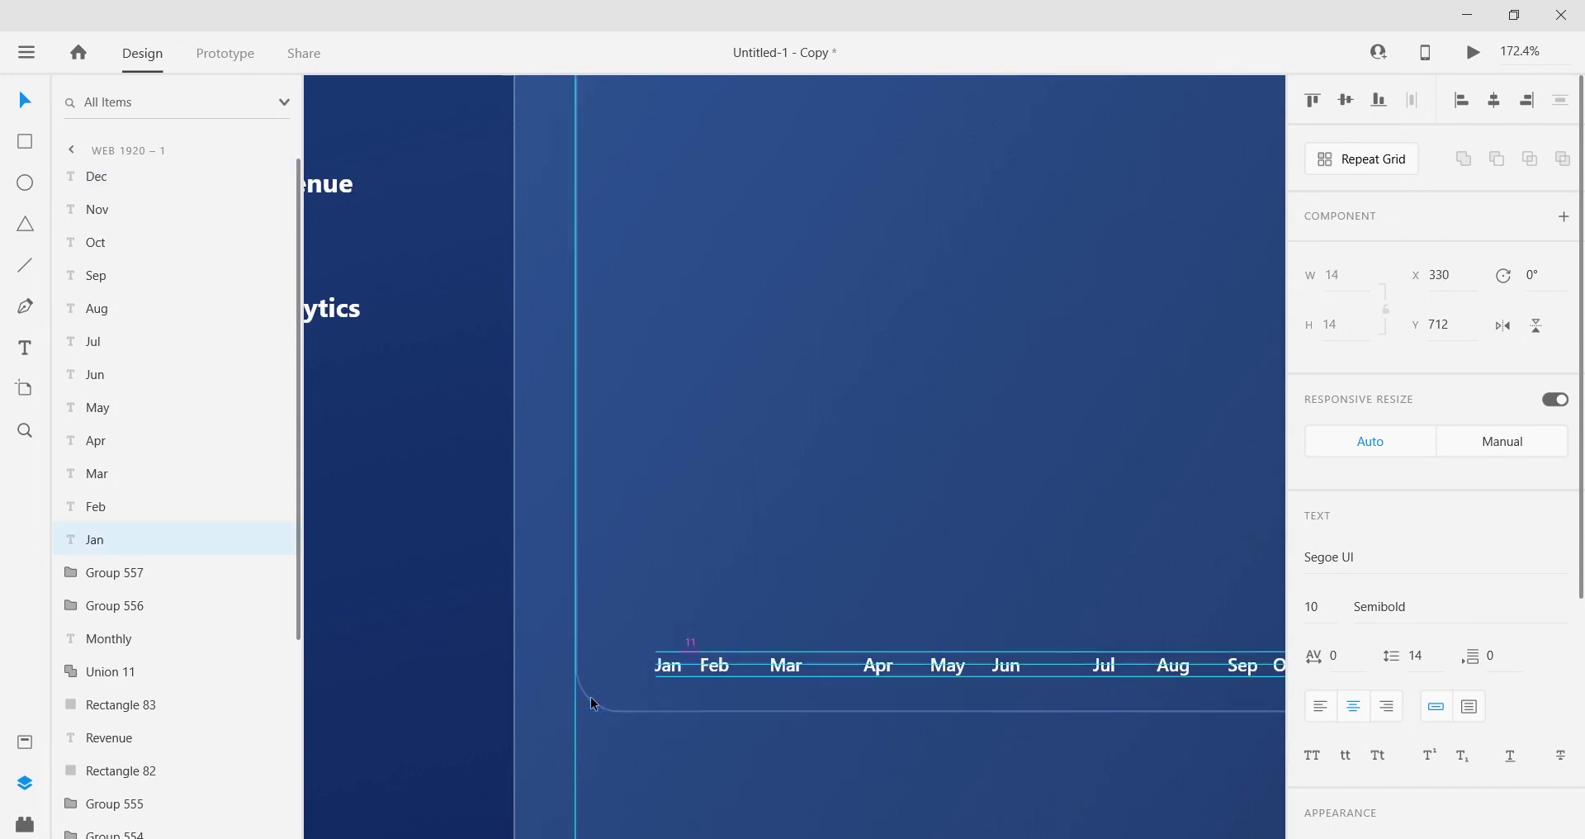
Step: Nudge the Dec label slightly to the left, away from the panel's corner
scroll(1002, 726, "right", 10)
left_click(1076, 644)
key("Left")
key("Left")
key("Left")
key("Left")
key("Left")
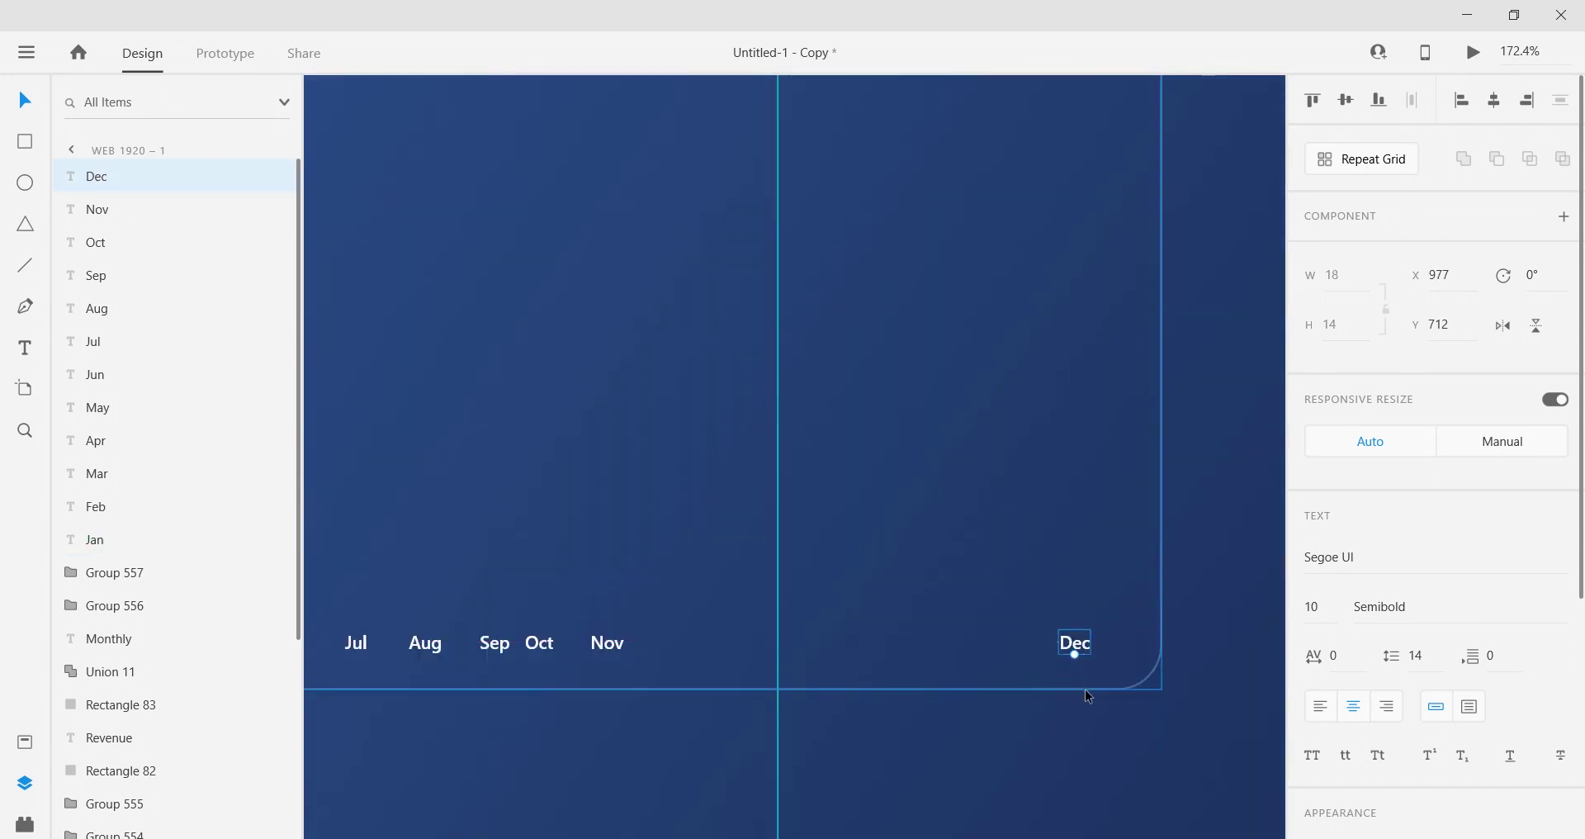
Step: Select all twelve month labels and distribute them evenly between Jan and Dec
scroll(1087, 694, "down", 4)
left_click_drag(983, 671, 552, 678)
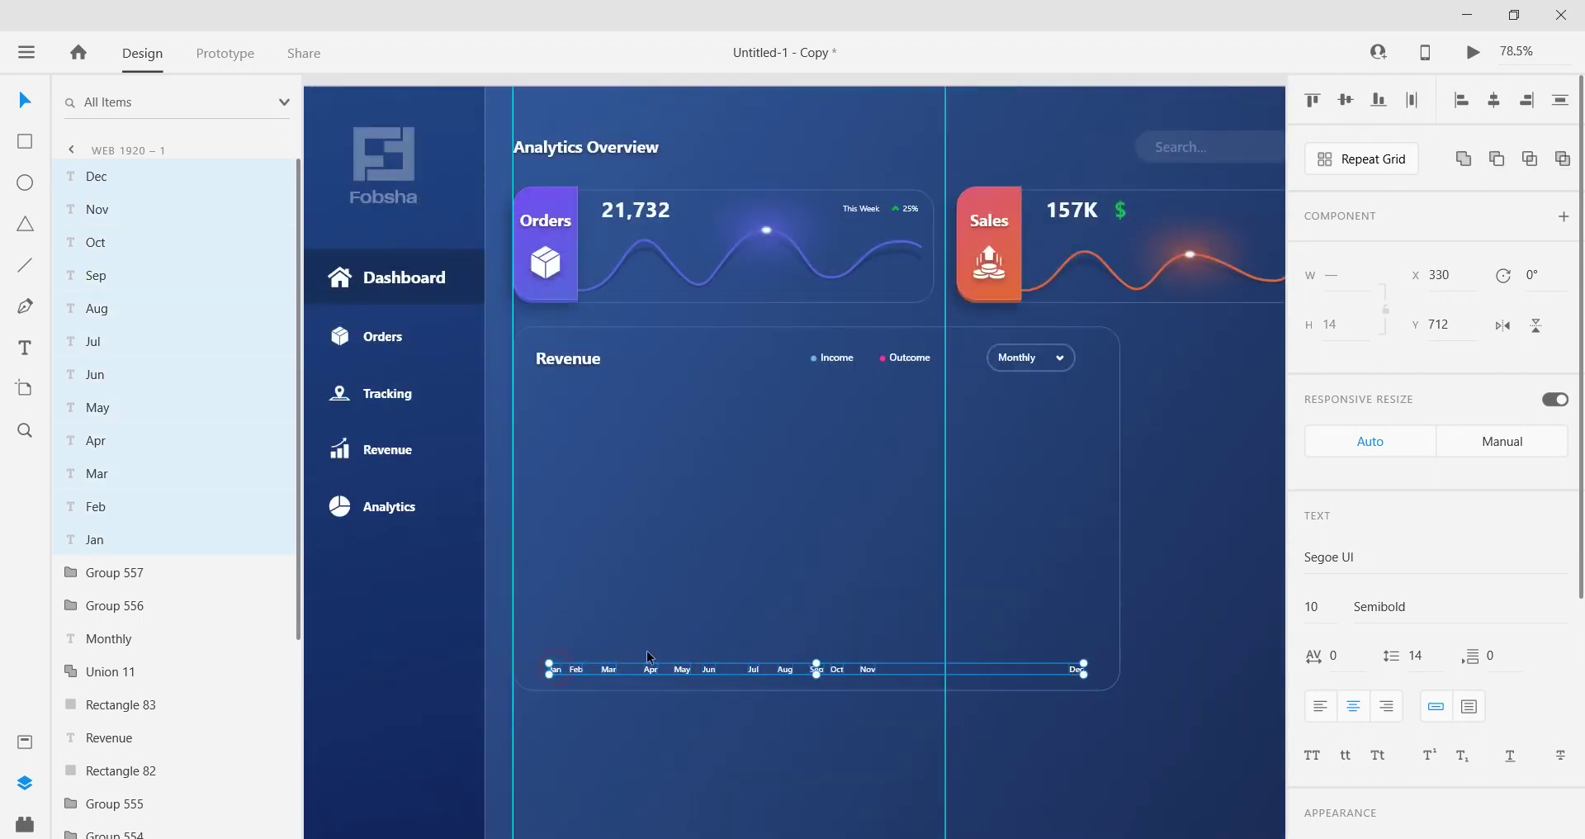
left_click(553, 687)
Step: Duplicate the Jan label up and to the left of the month row, and group the twelve original month labels
scroll(552, 687, "up", 6)
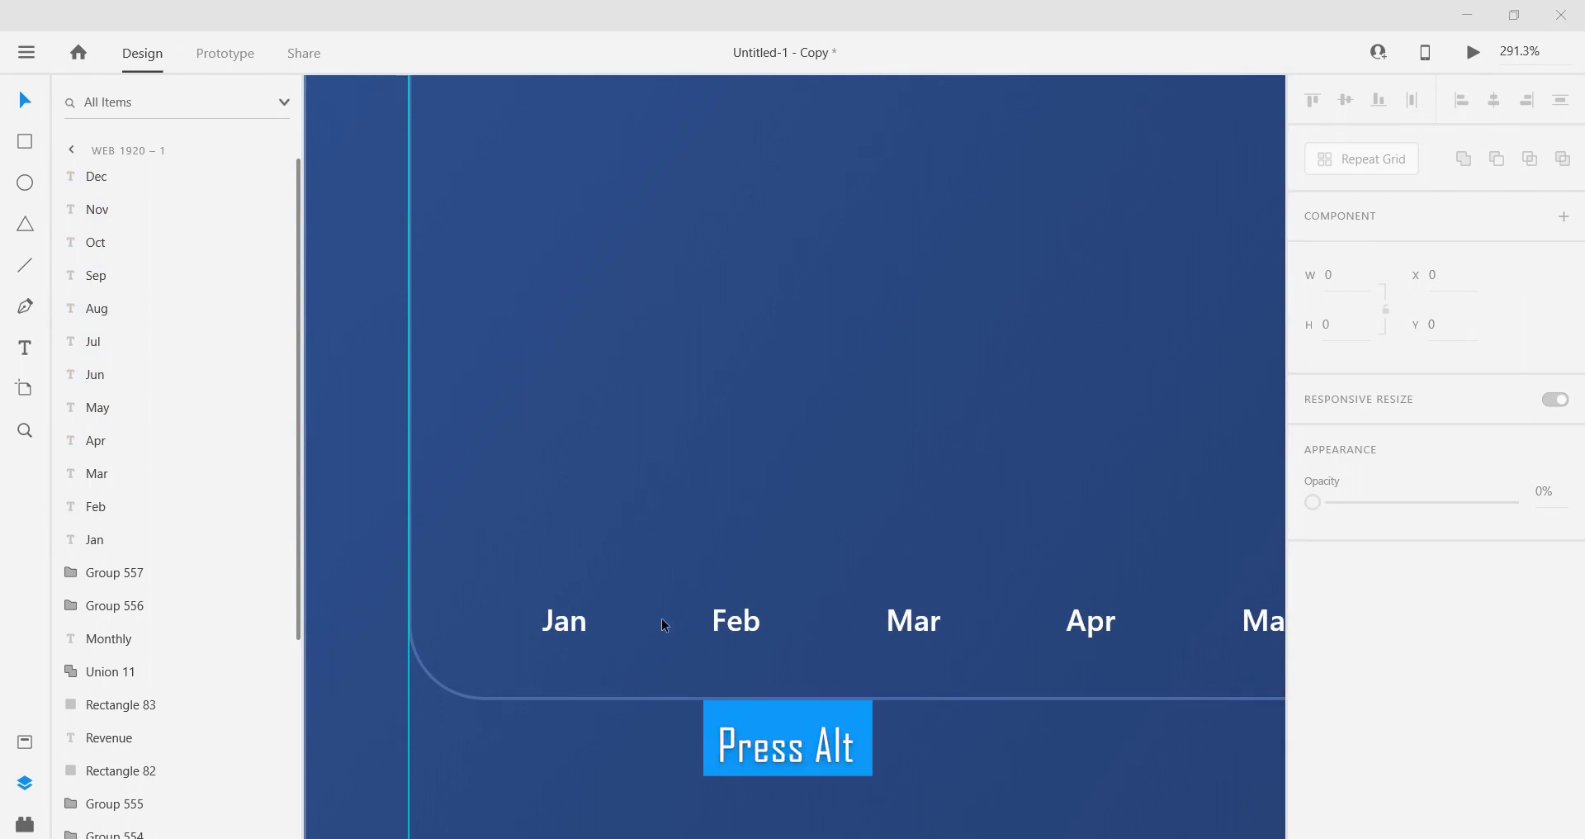
left_click_drag(572, 625, 499, 545, "alt")
left_click_drag(147, 549, 128, 184)
left_click(95, 209)
left_click(107, 570, "shift")
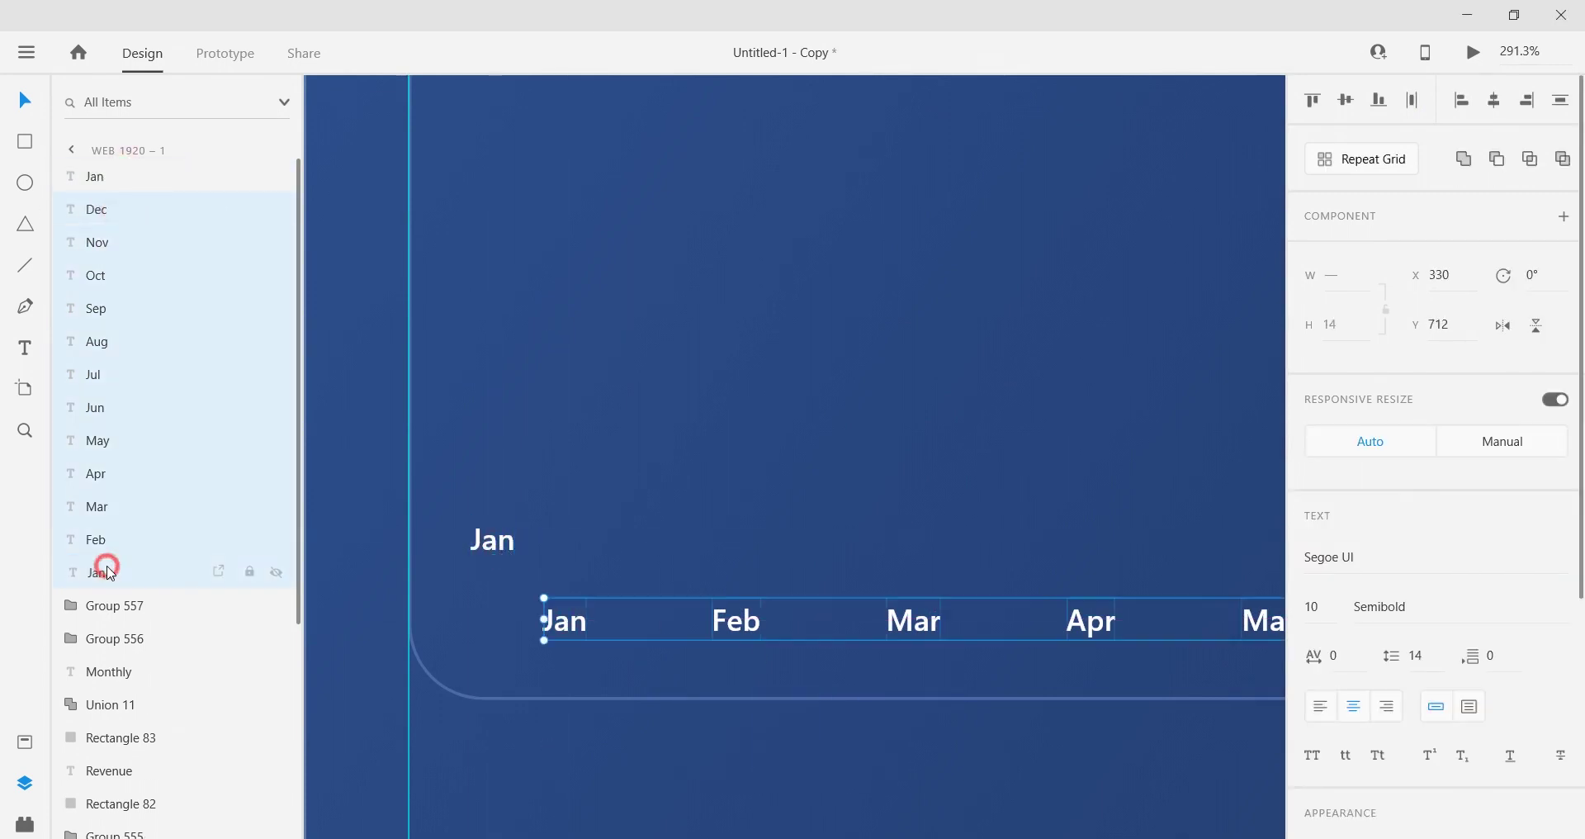
right_click(137, 536)
left_click(209, 265)
Step: Change the duplicated Jan label's text to "0" and position it at X 310, Y 682
left_click(491, 535)
key("Escape")
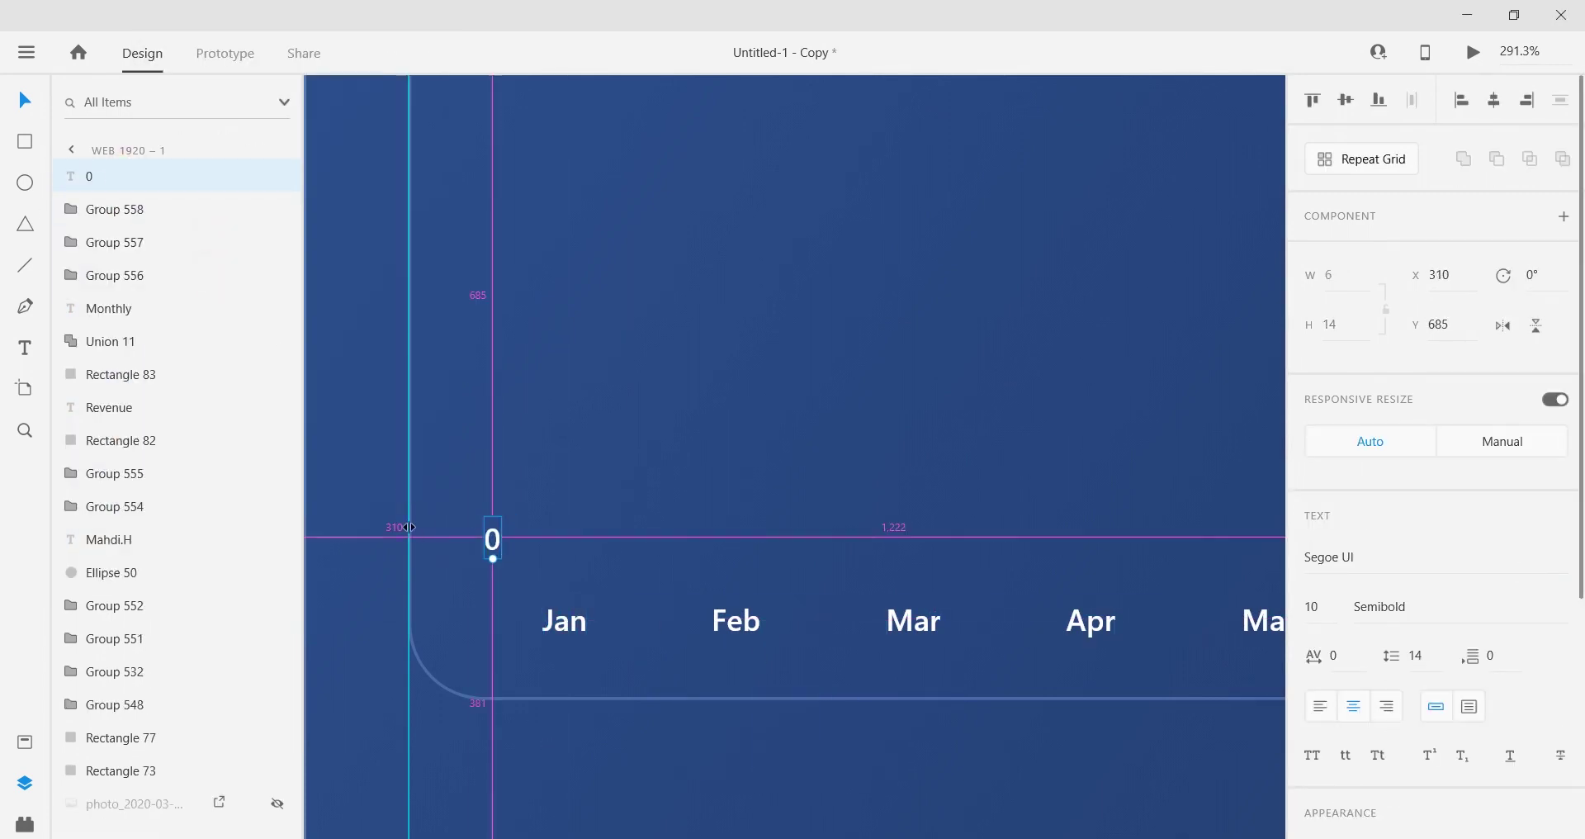
scroll(457, 563, "up", 4)
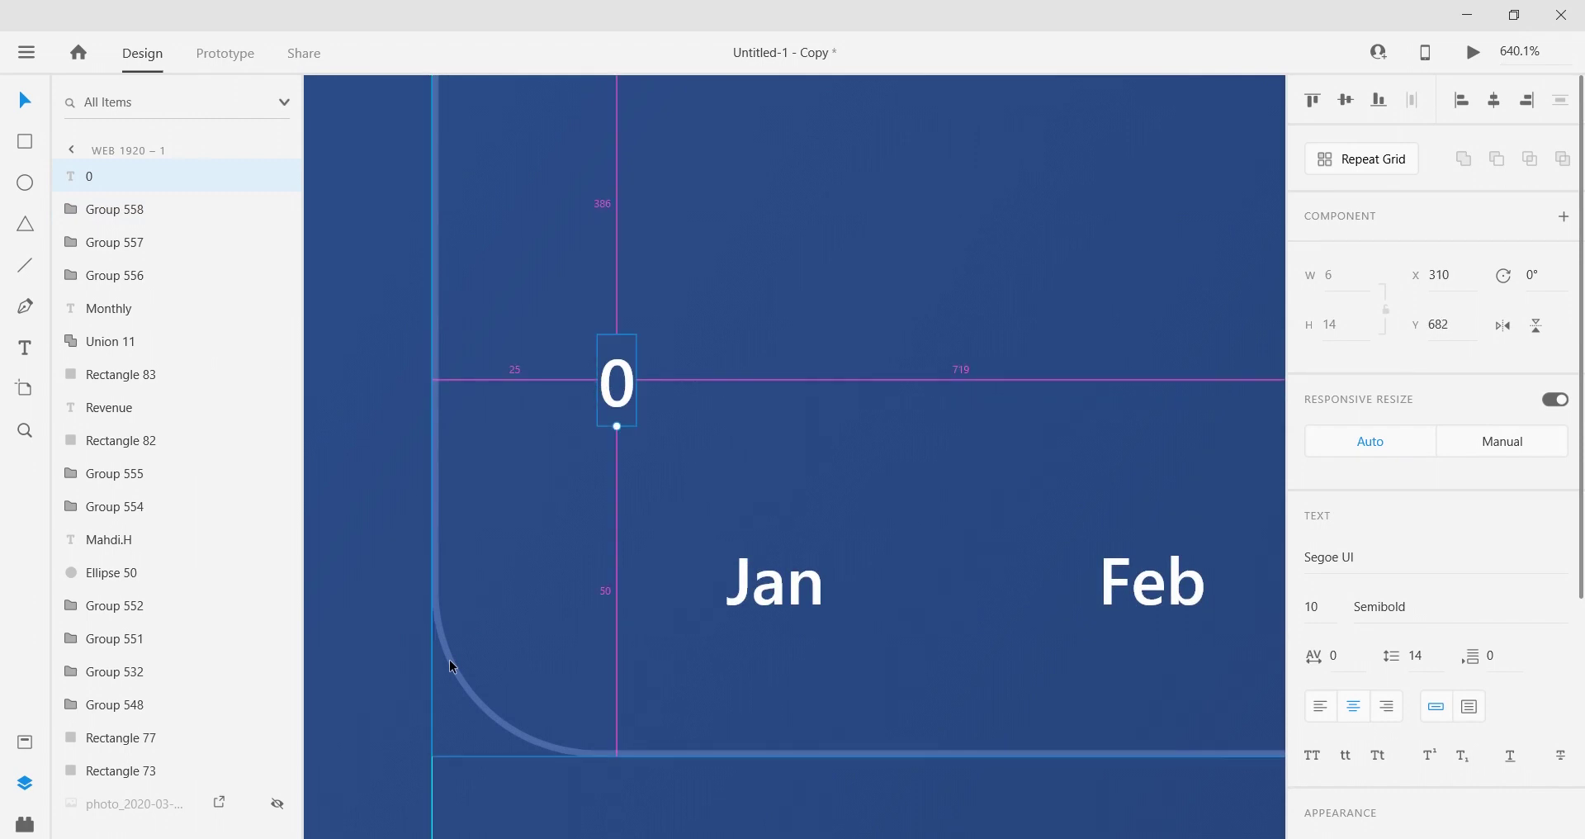
Step: Duplicate the 0 label upward to create the axis values 10K, 20K and 30K
scroll(449, 659, "down", 4)
left_click_drag(630, 592, 614, 493)
double_click(628, 514)
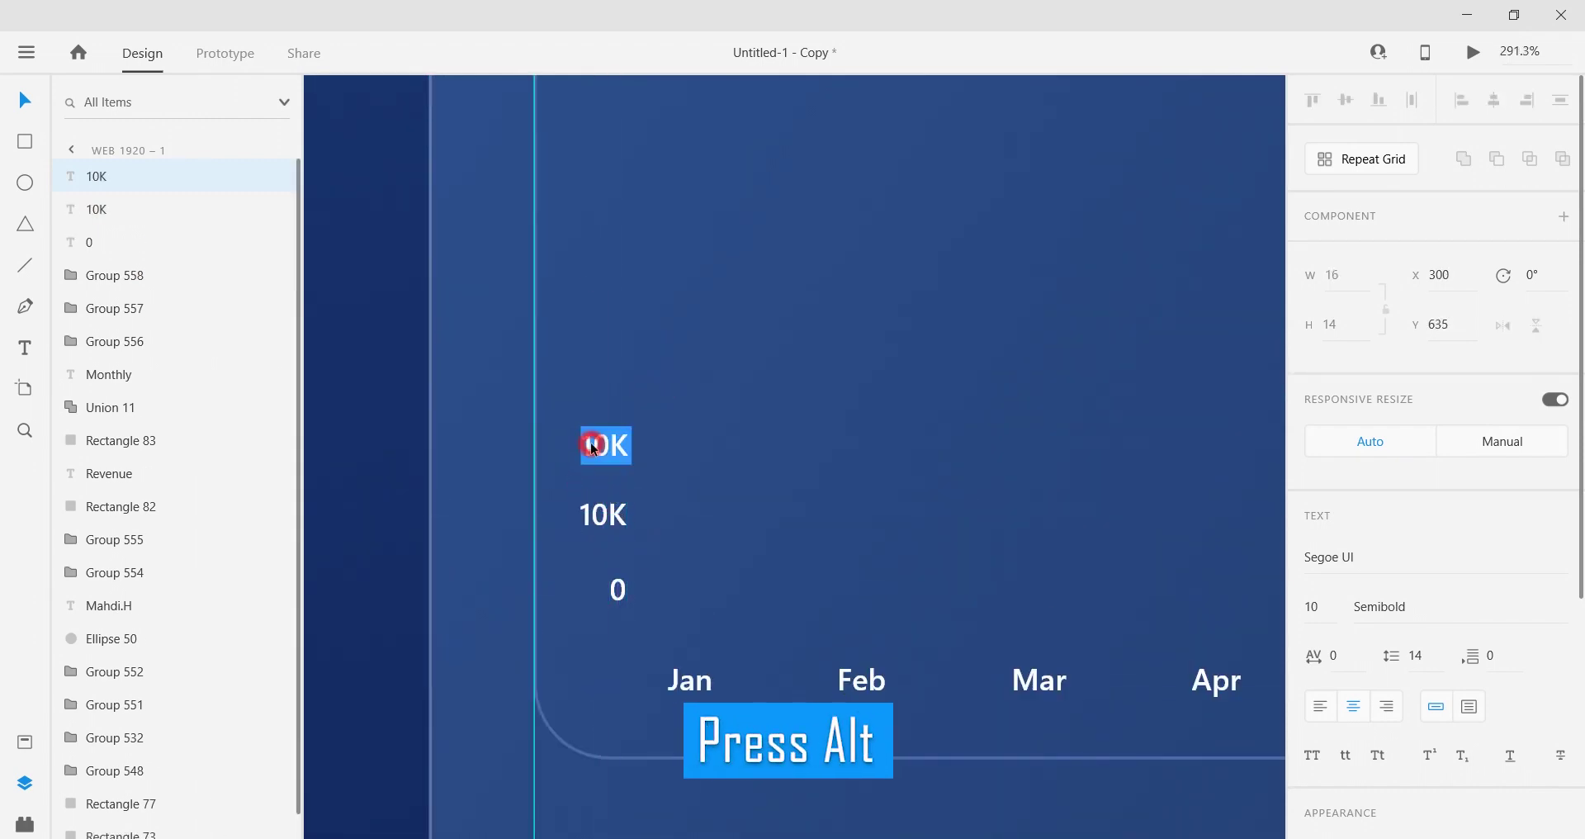
left_click_drag(608, 437, 609, 360)
double_click(588, 366)
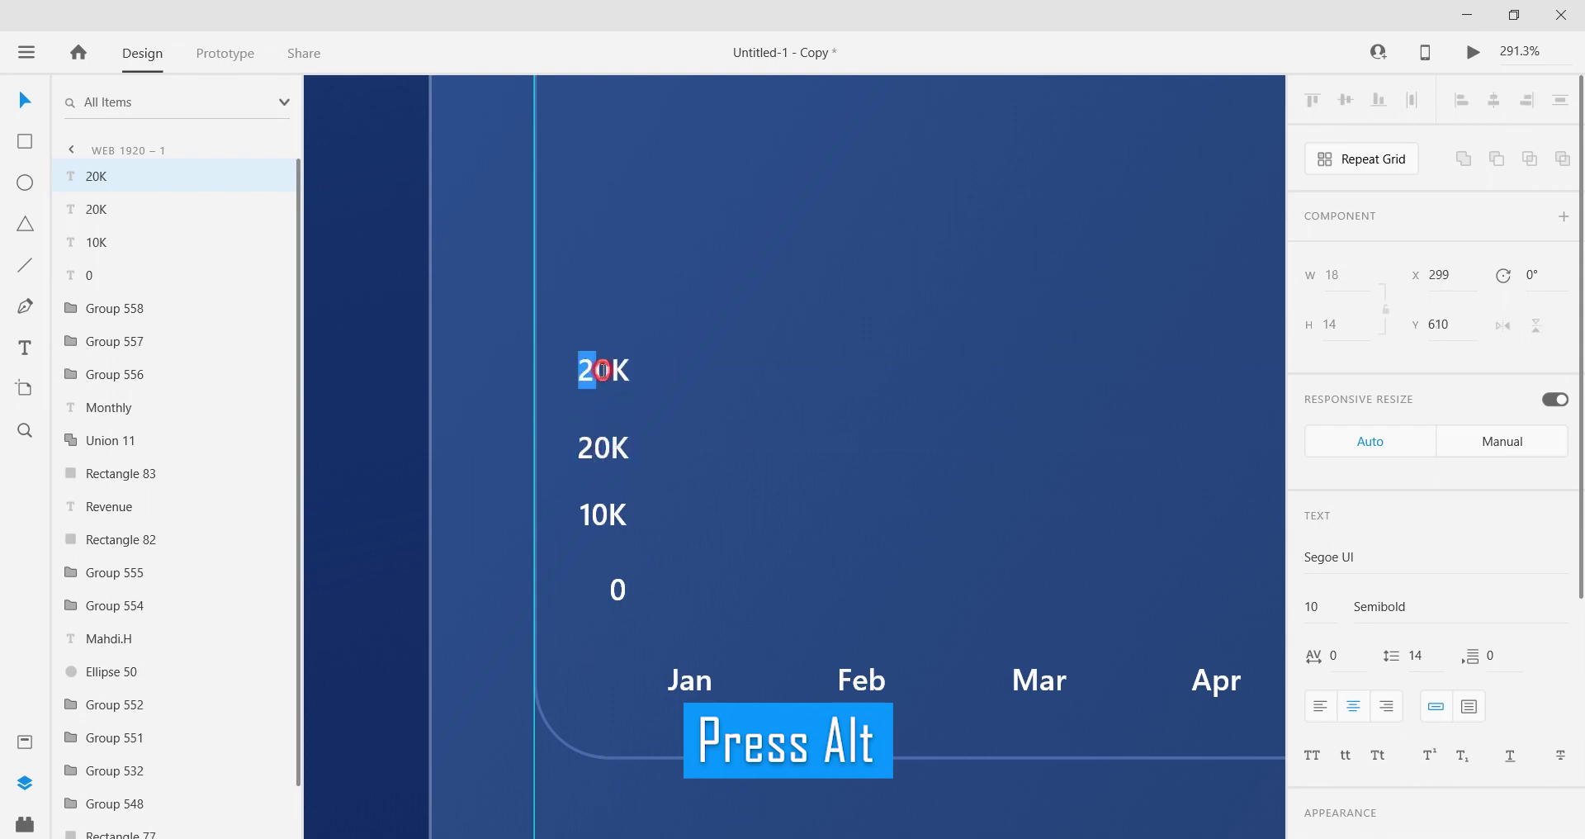
Step: Add the axis values 40K and 50K above 30K from duplicated labels
scroll(582, 310, "up", 3)
left_click_drag(613, 577, 611, 490)
double_click(603, 490)
left_click_drag(595, 489, 601, 380)
key("Escape")
type("5")
key("Escape")
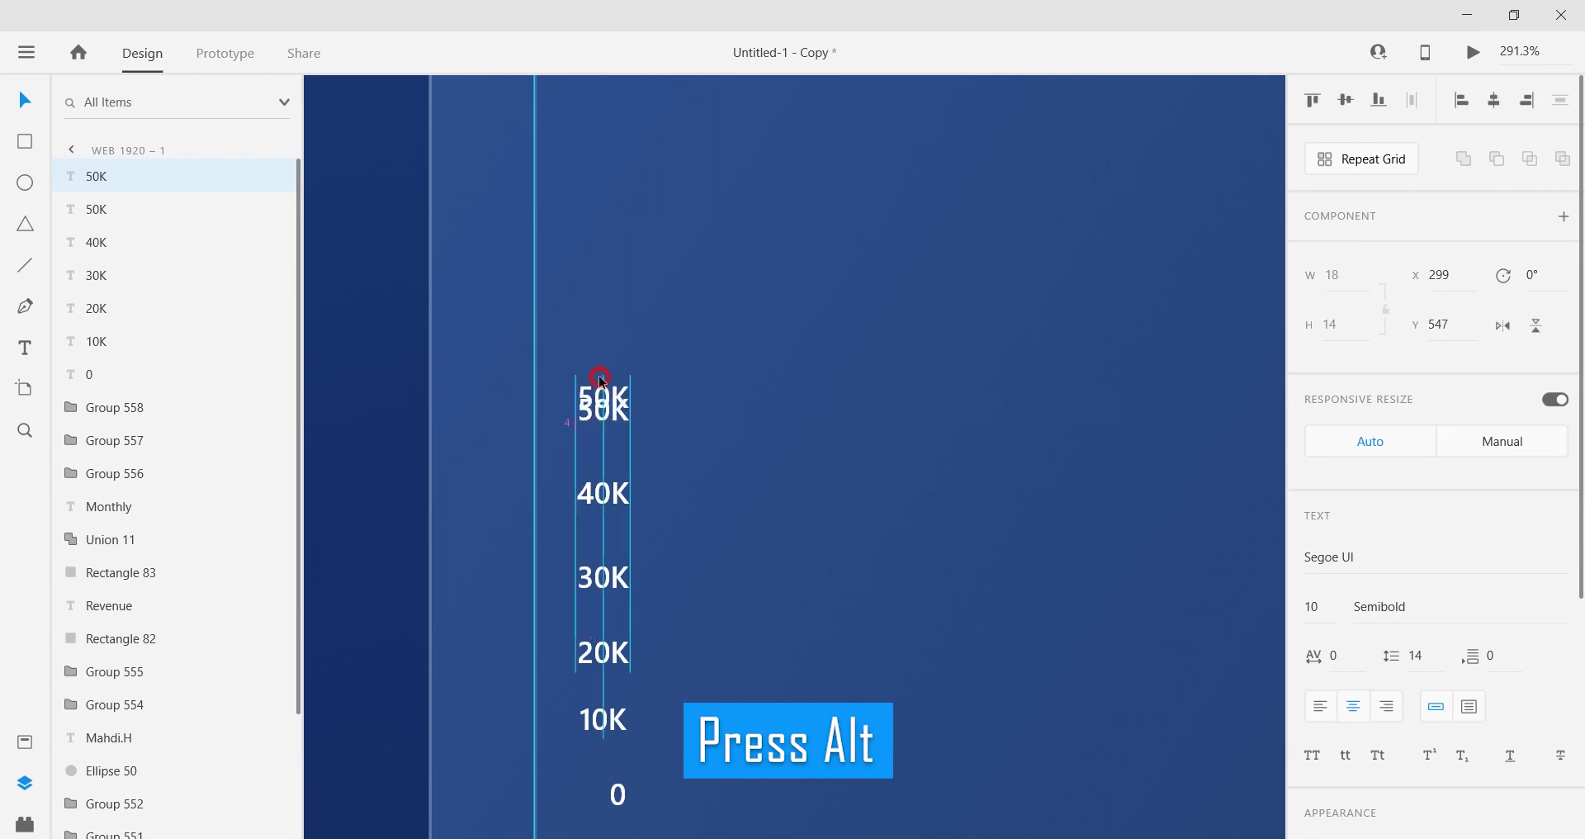
Step: Add a 60K value label from a duplicate of 50K and place it below the Revenue heading at X 299, Y 386
left_click(591, 361)
scroll(661, 516, "down", 5)
left_click_drag(651, 519, 661, 360)
scroll(794, 290, "up", 3)
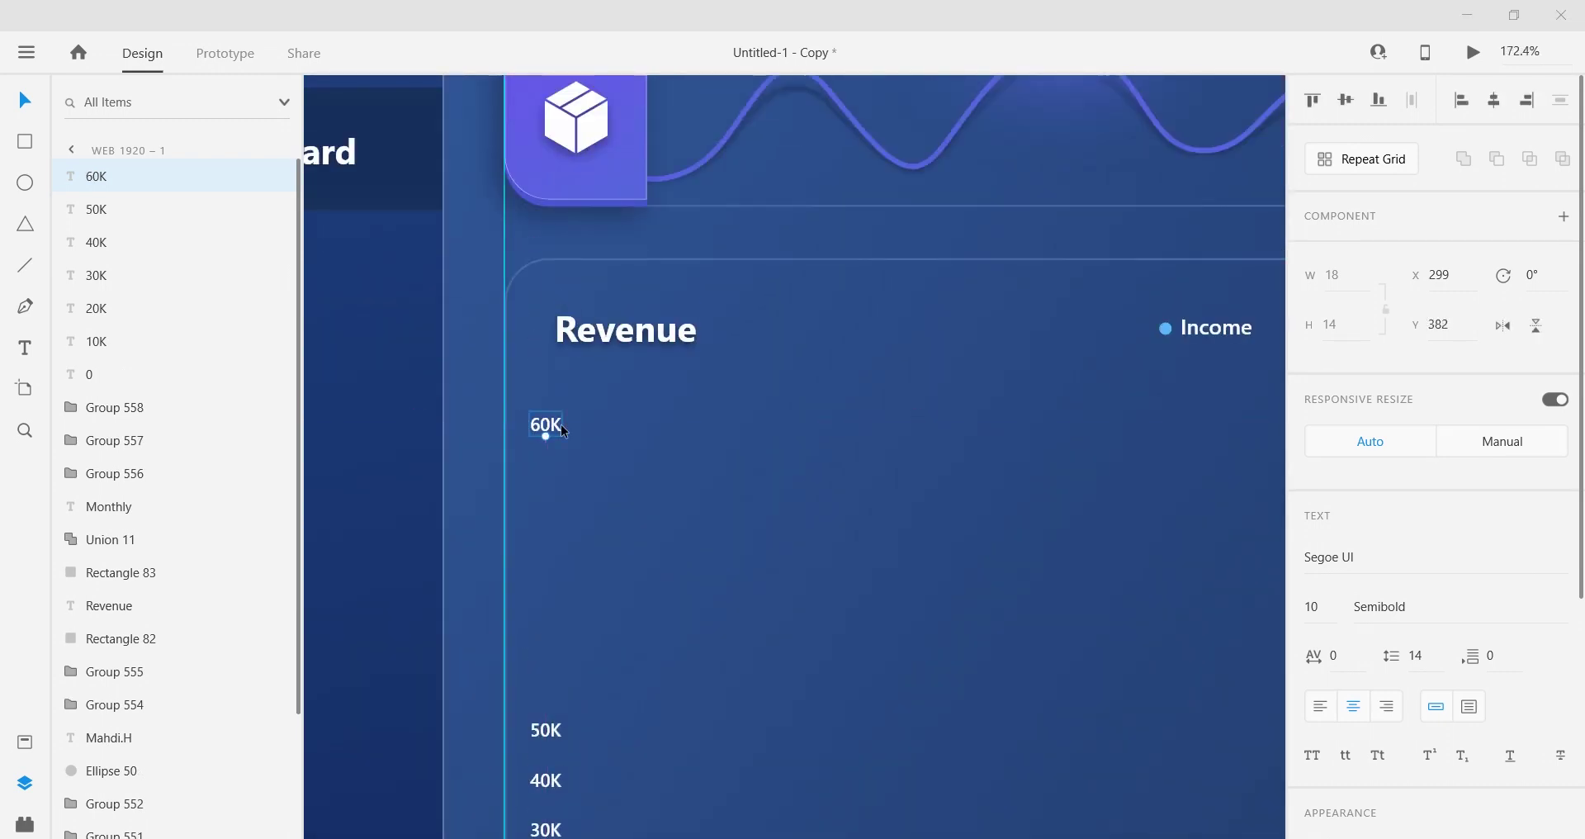
left_click_drag(558, 429, 558, 435)
scroll(584, 284, "down", 5)
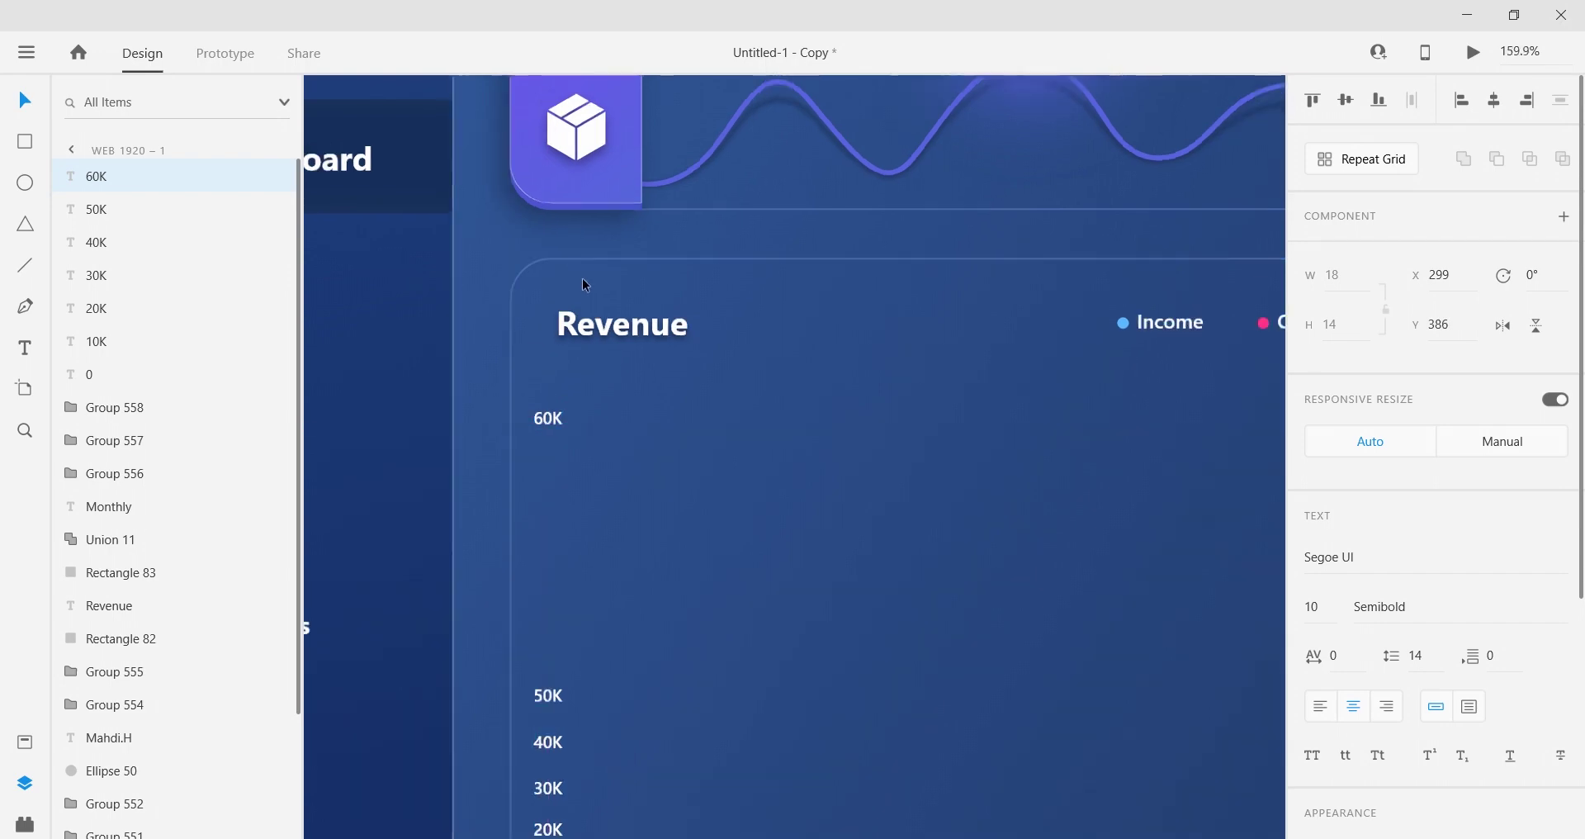
Step: Select all seven value labels from 60K to 0 and distribute them evenly in the vertical direction
scroll(583, 493, "up", 4)
left_click(572, 518, "shift")
left_click(572, 555, "shift")
left_click(572, 593, "shift")
left_click(572, 628, "shift")
left_click(572, 658, "shift")
left_click(579, 693, "shift")
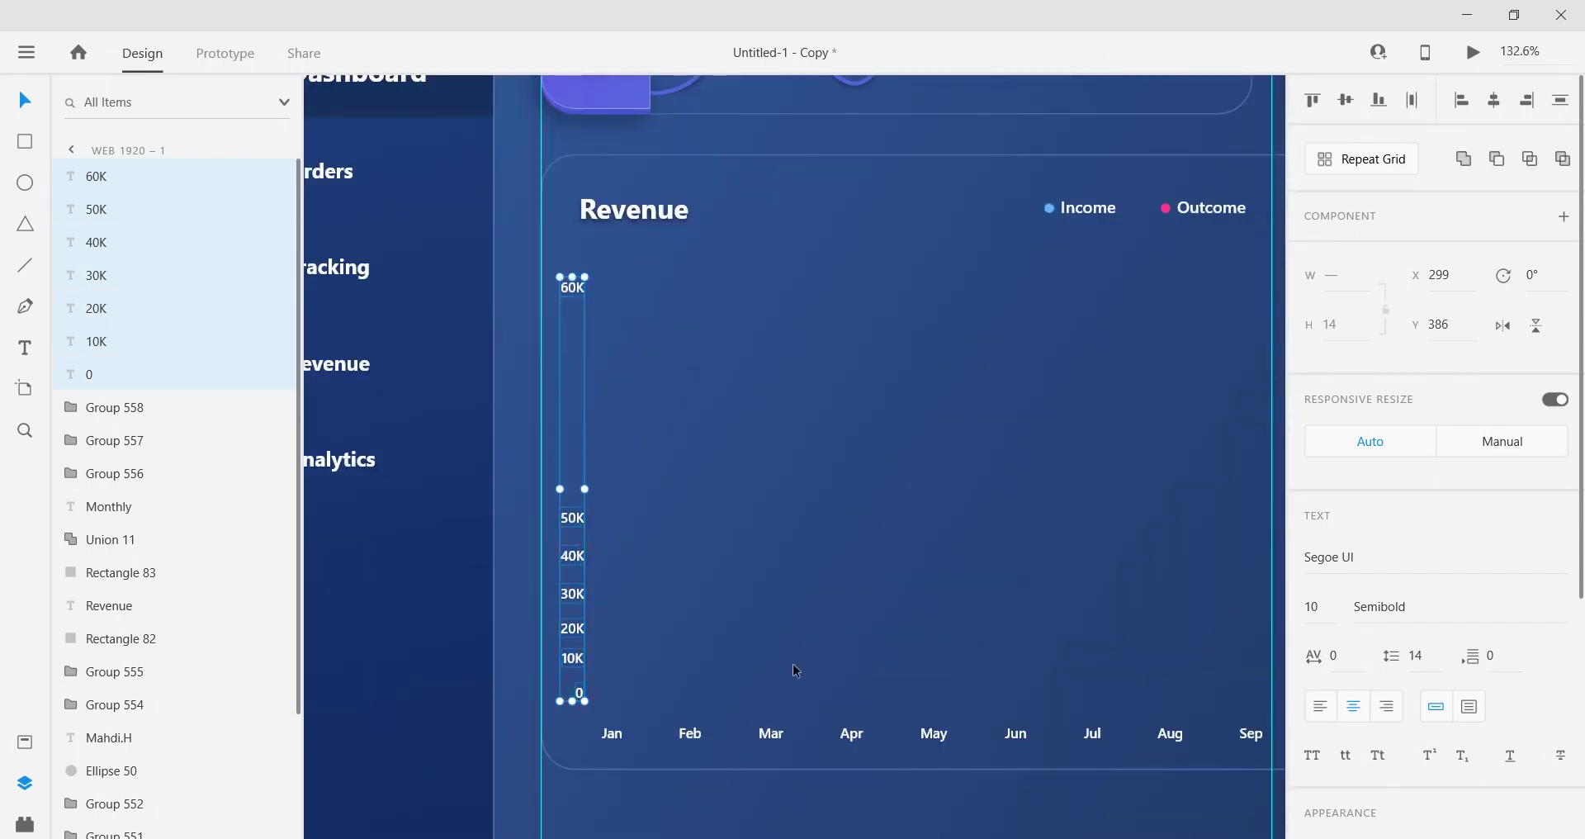
left_click(707, 396)
scroll(707, 396, "down", 3)
left_click_drag(857, 492, 722, 571)
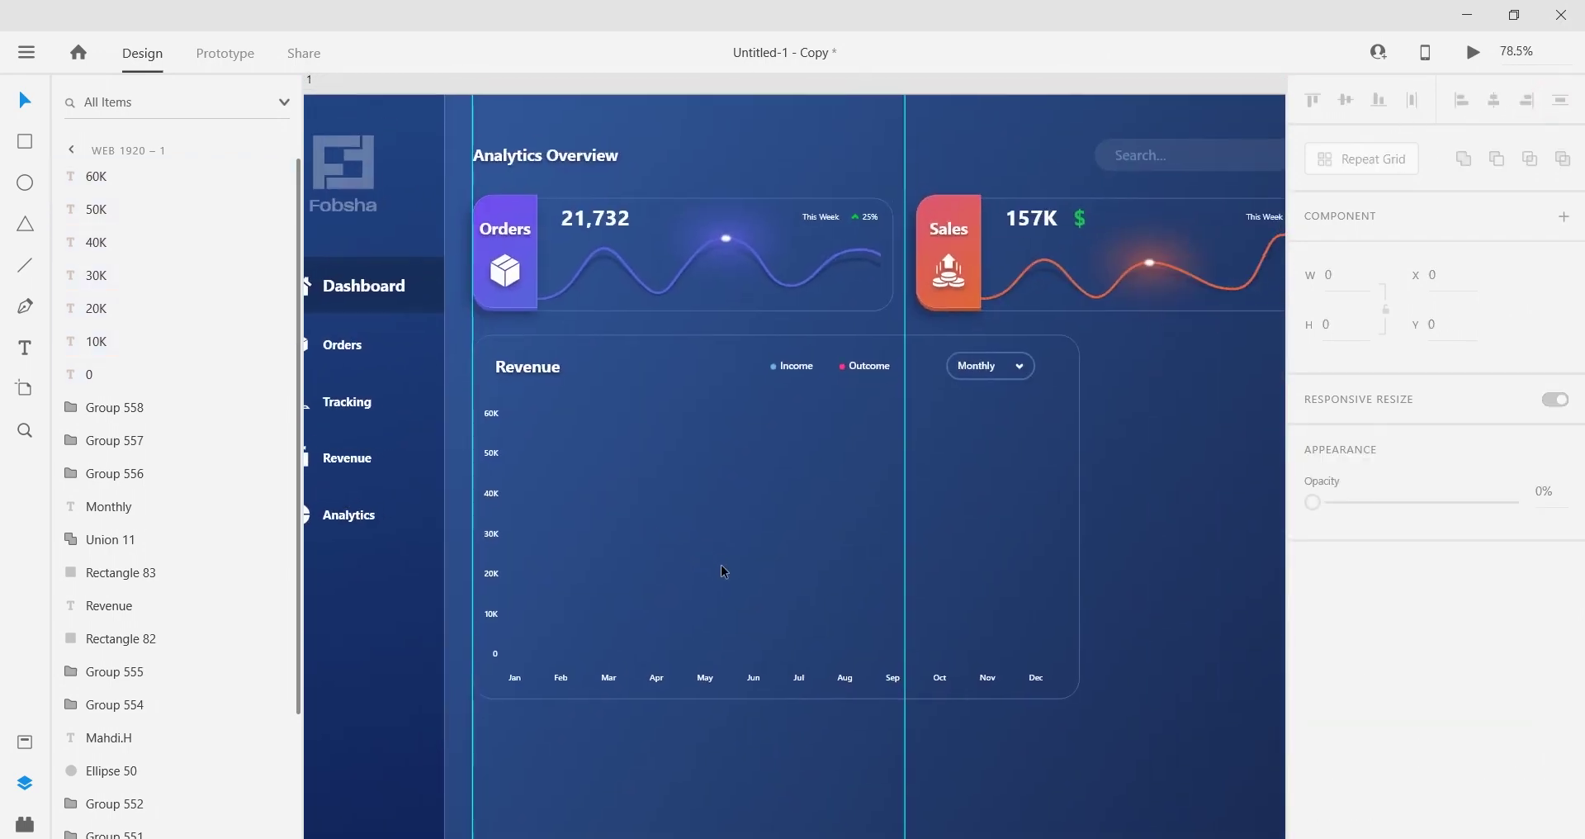
Step: Draw a vertical line beside the value labels, running from 60K down to 0 with a height of 296
scroll(611, 570, "up", 3)
left_click(25, 266)
mouse_move(499, 237)
left_mouse_down()
mouse_move(538, 239)
mouse_move(525, 654)
left_mouse_up()
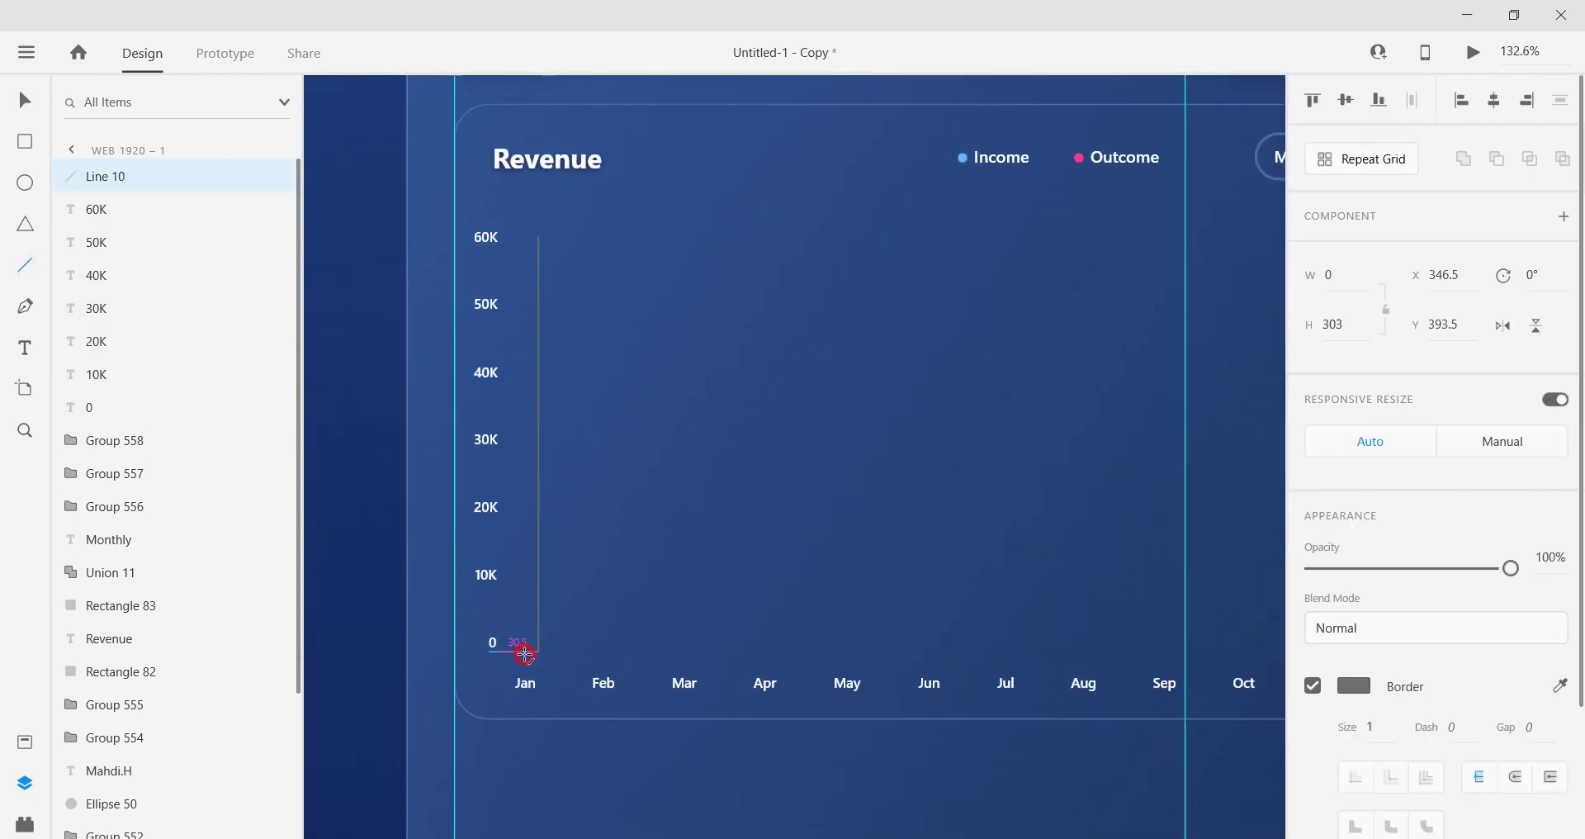
scroll(525, 654, "up", 2)
key("v")
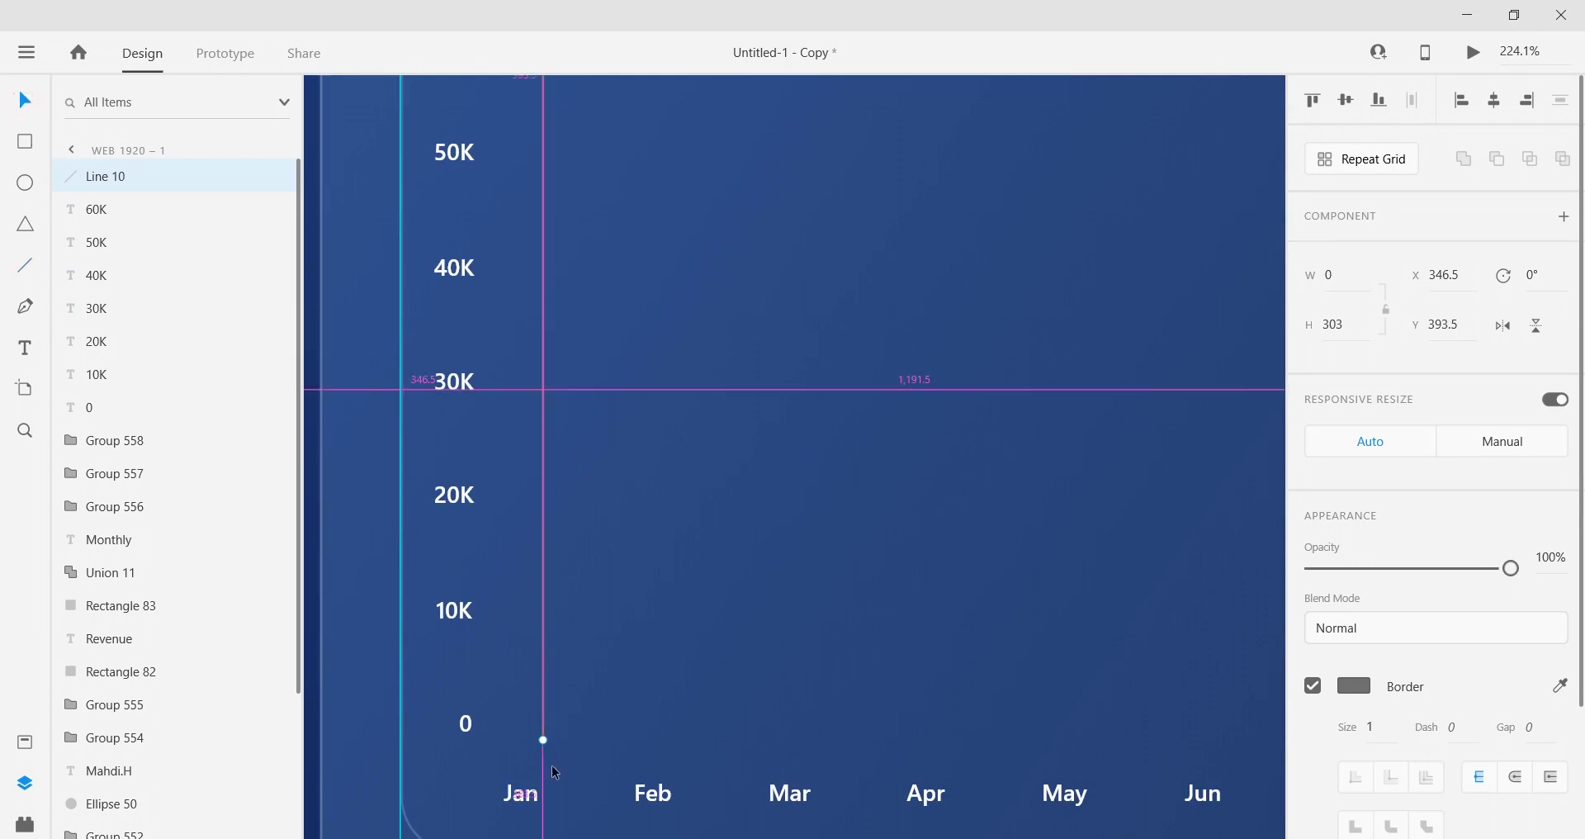
scroll(544, 732, "up", 5)
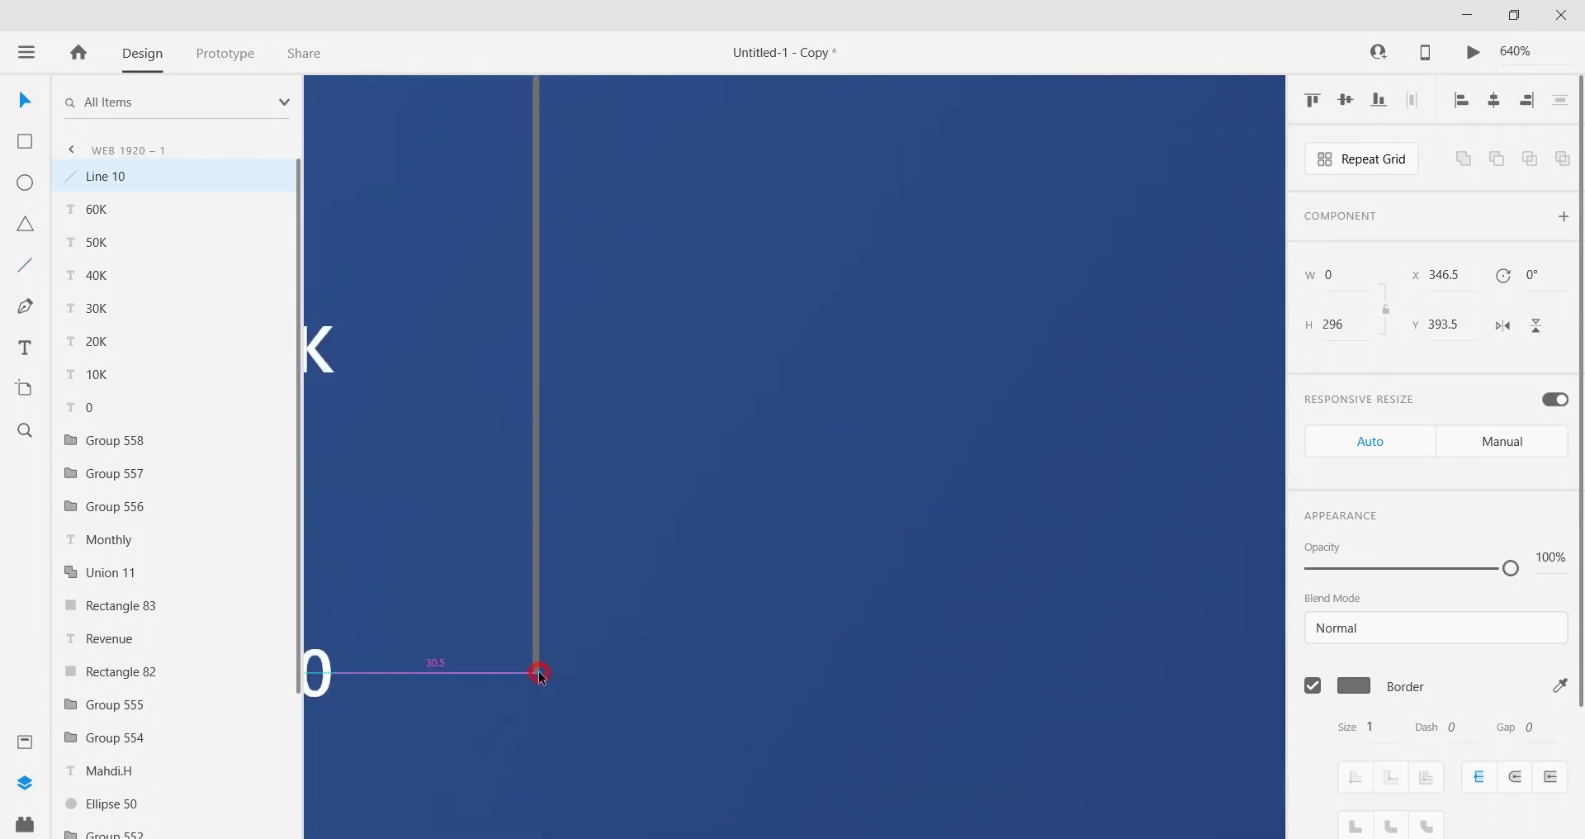
Step: Move the vertical line closer to the value labels, to X 336.5, Y 393.5
scroll(539, 675, "down", 5)
left_click_drag(502, 708, 592, 771)
left_click_drag(629, 657, 602, 661)
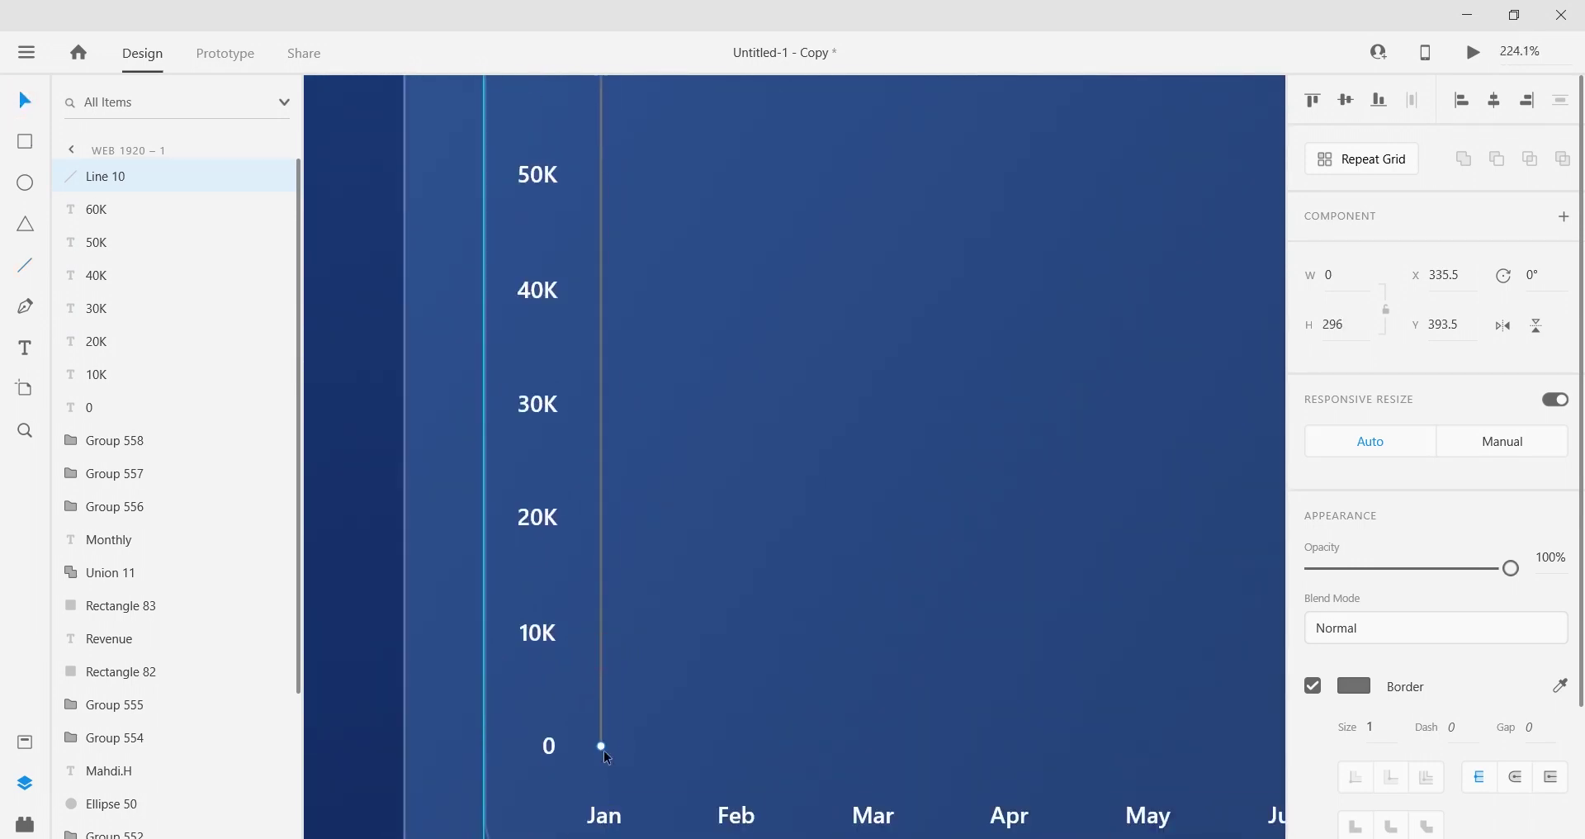
scroll(690, 609, "up", 3)
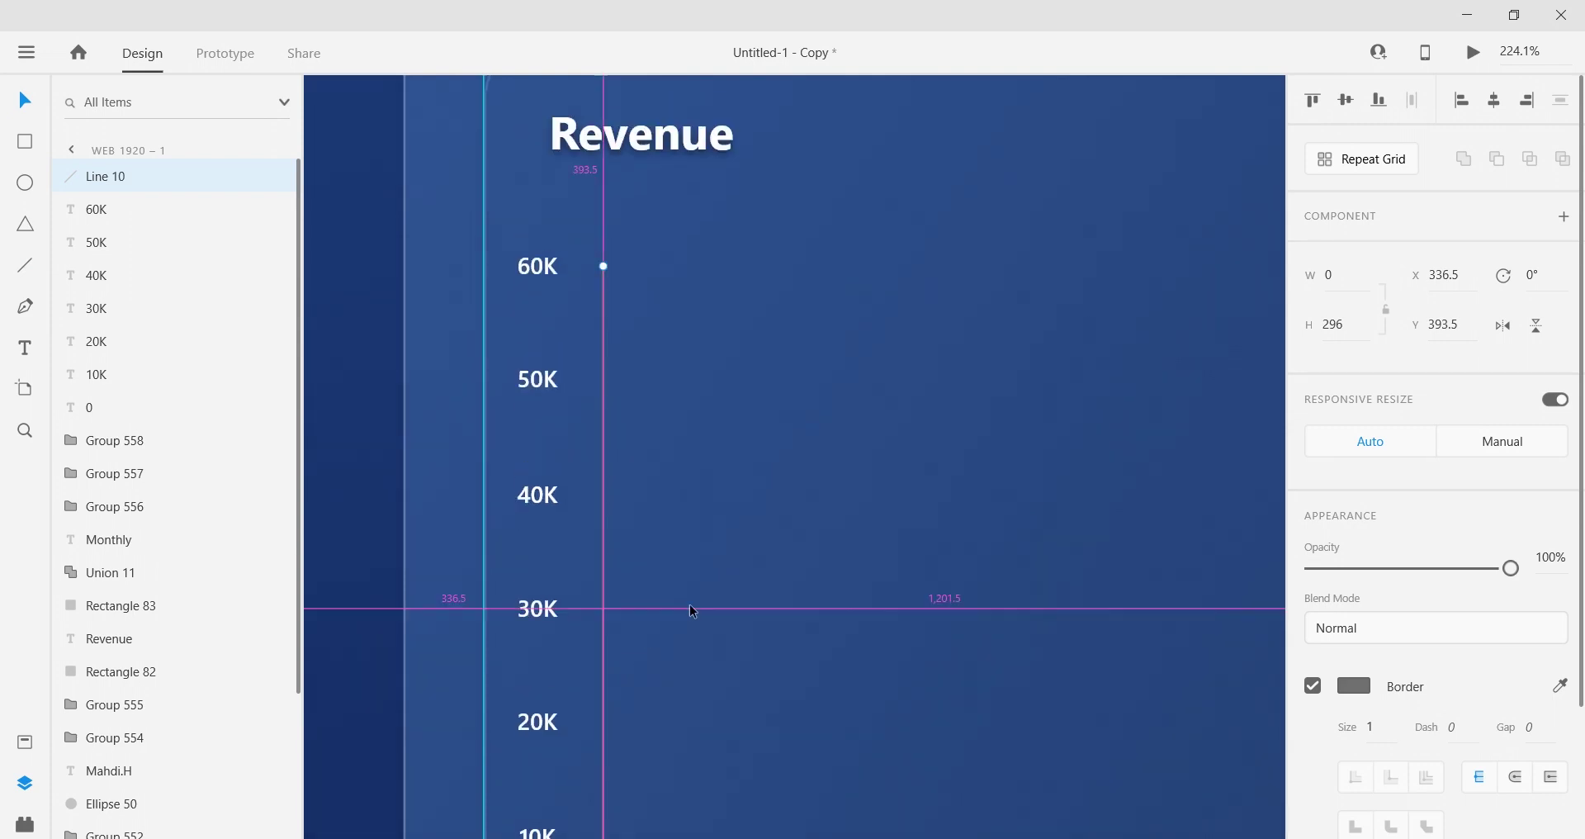
Step: Set the vertical line's border color to #FFFFFF at 9% opacity
scroll(709, 620, "down", 3)
left_click(1354, 685)
left_click(1047, 550)
scroll(766, 659, "up", 2)
left_click(1395, 661)
left_click(1361, 687)
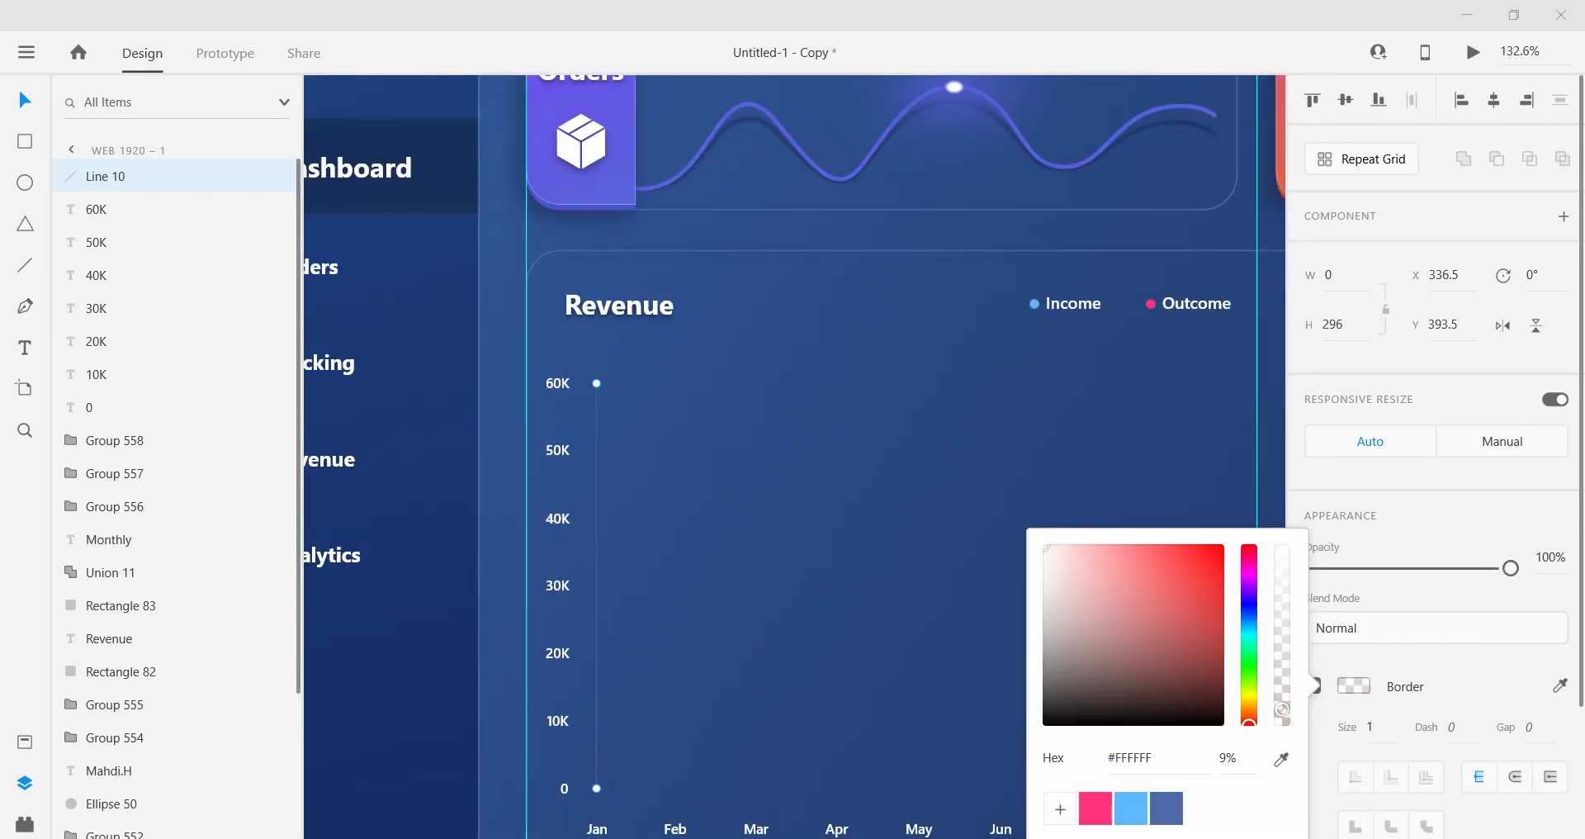
left_click(1382, 659)
key("Escape")
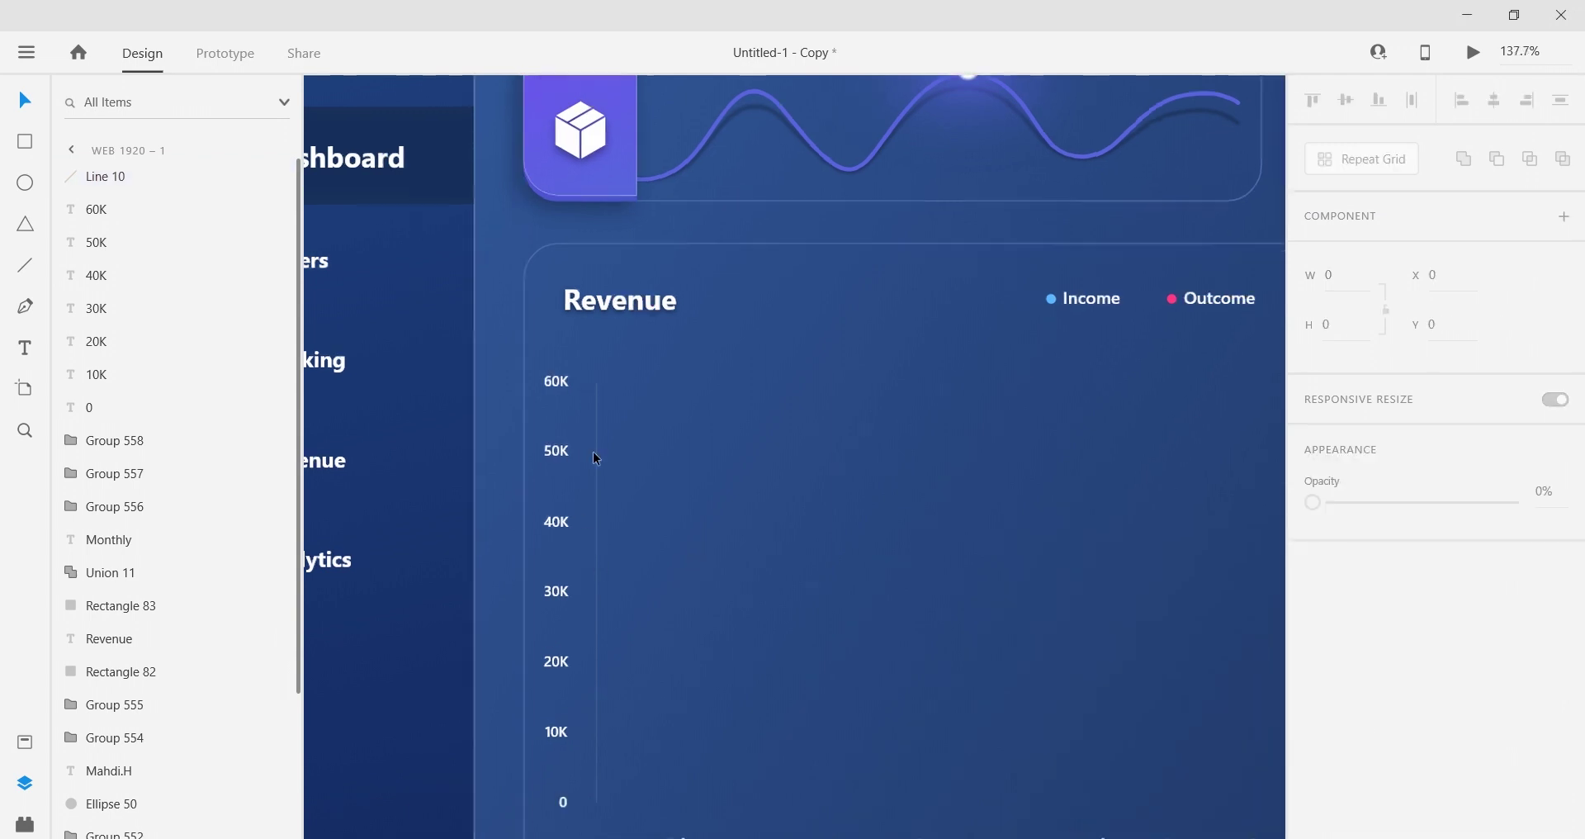
Step: Select the vertical line beside the value labels and give its border a round cap
scroll(596, 335, "up", 8)
left_click(603, 478)
scroll(866, 562, "down", 8)
left_click_drag(1014, 677, 793, 500)
scroll(1490, 640, "down", 3)
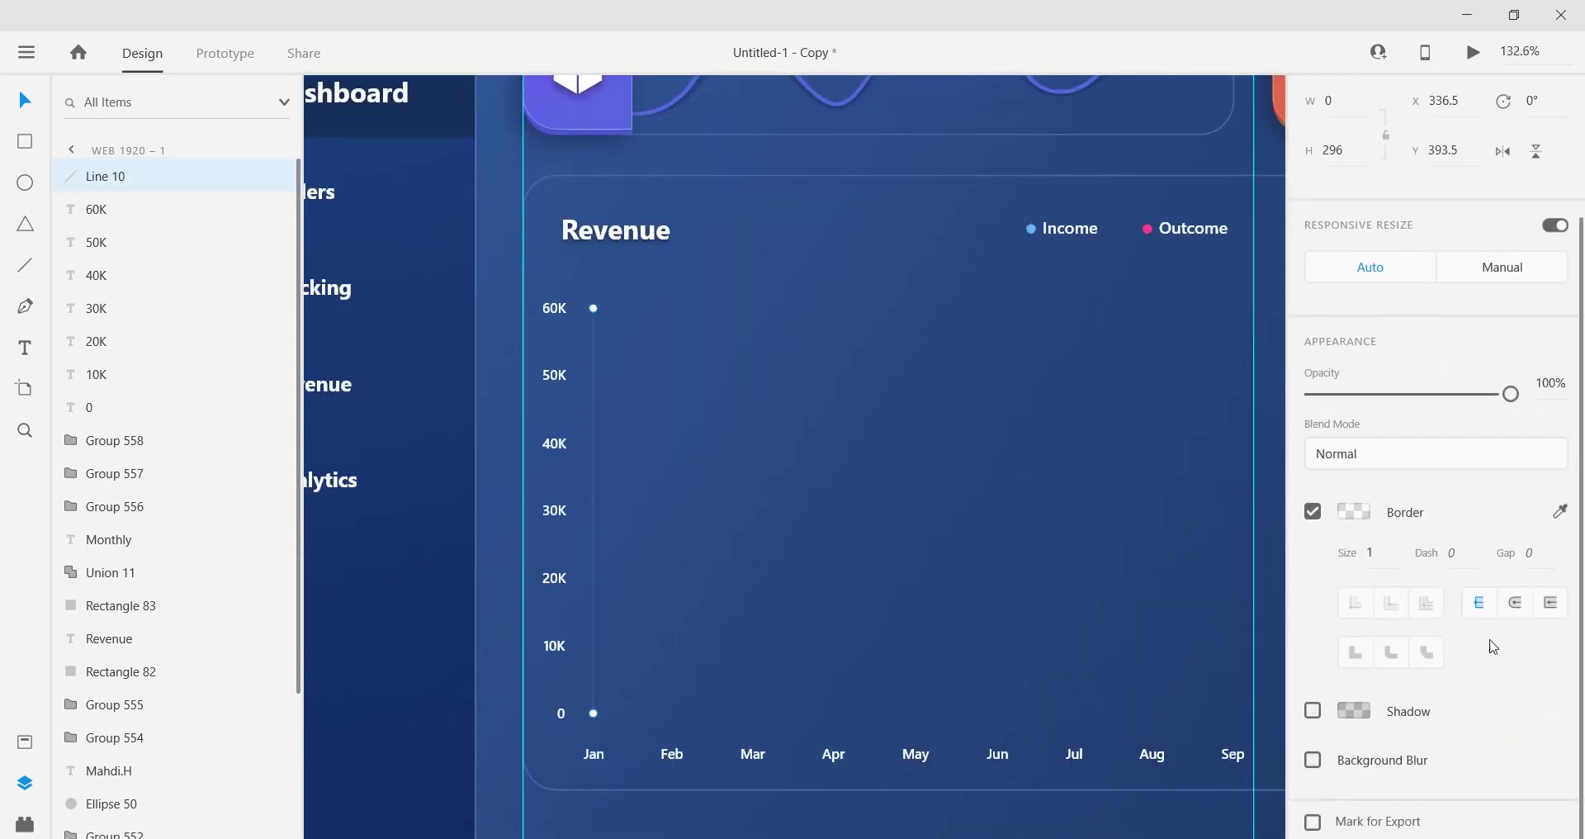
left_click(1511, 602)
Step: Turn the vertical line into a repeat grid extending horizontally across the month labels
scroll(598, 438, "up", 3)
scroll(1361, 248, "up", 3)
left_click(1347, 161)
scroll(842, 565, "down", 2)
left_click_drag(646, 563, 1070, 566)
left_click_drag(1095, 765, 1252, 598)
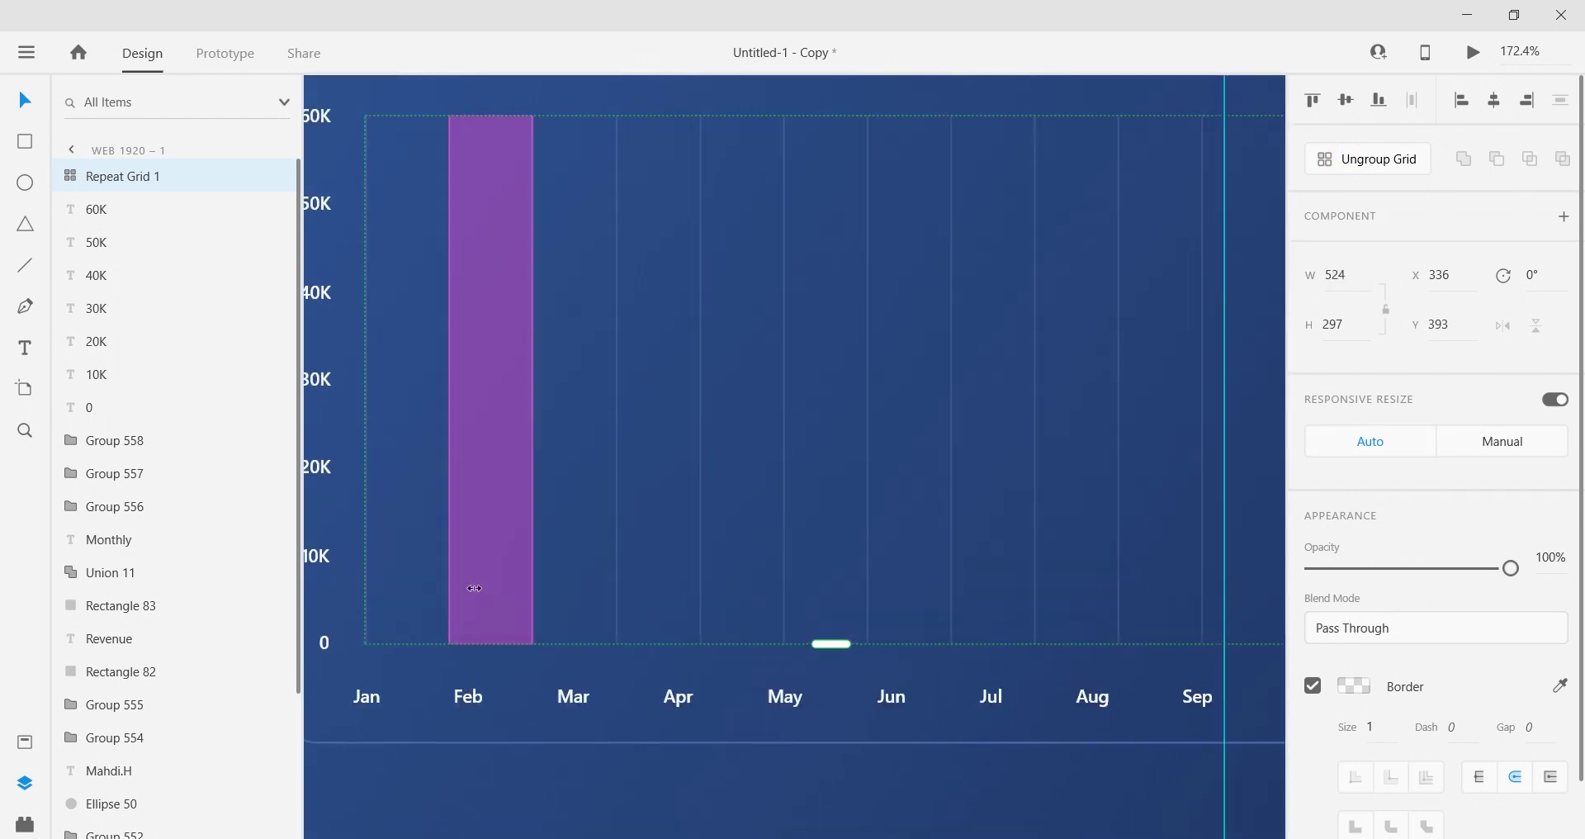
Step: Widen the spacing of the vertical line grid until its twelve lines match the Jan to Dec labels
left_click_drag(474, 588, 506, 588)
scroll(709, 617, "down", 3)
scroll(1169, 648, "right", 3)
scroll(1169, 648, "up", 1)
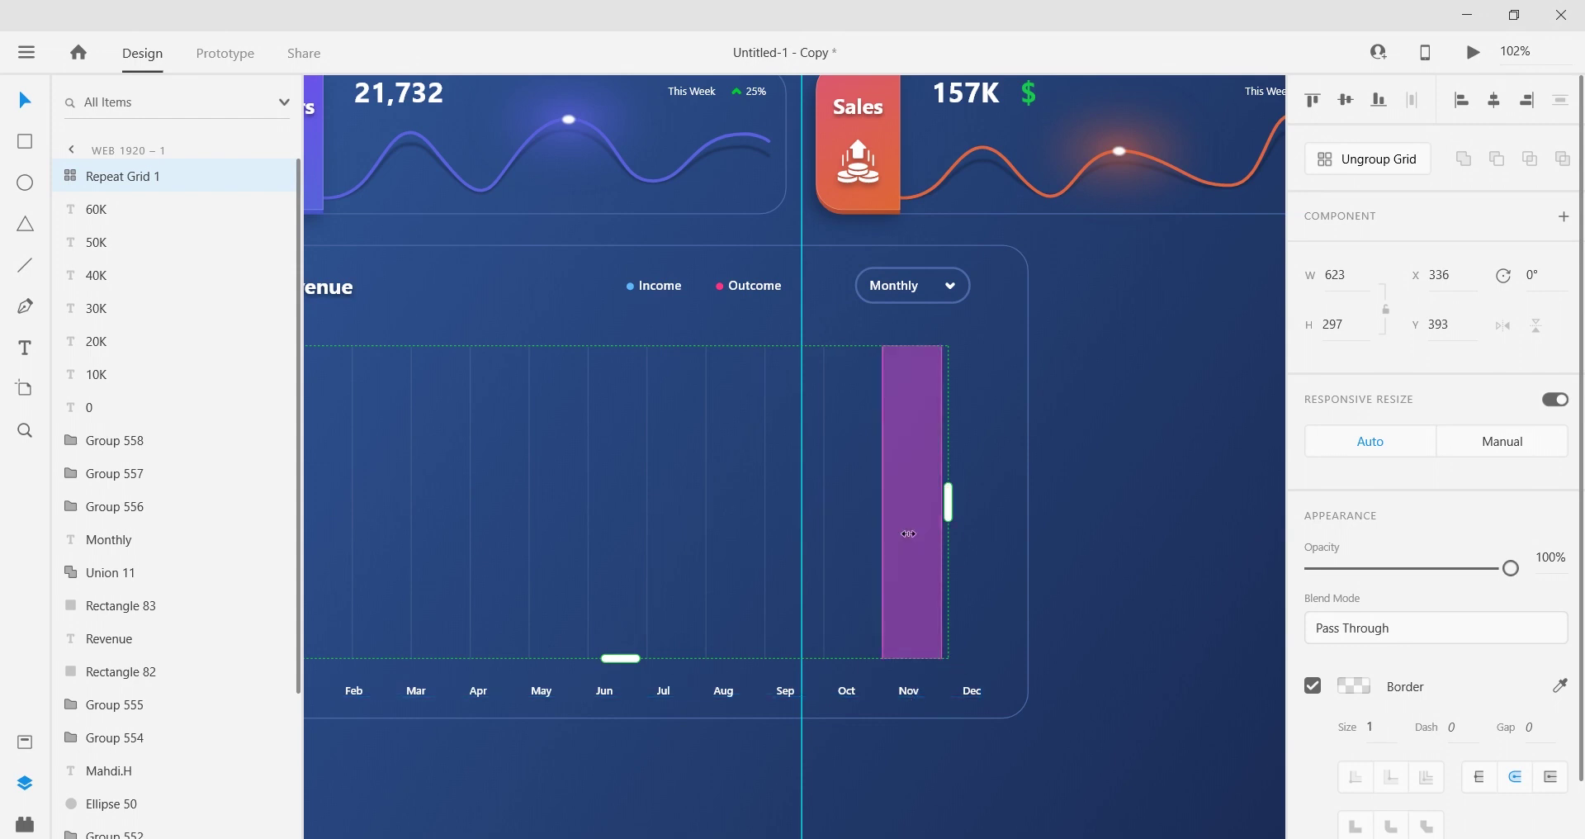
left_click_drag(907, 535, 926, 545)
left_click_drag(576, 701, 732, 681)
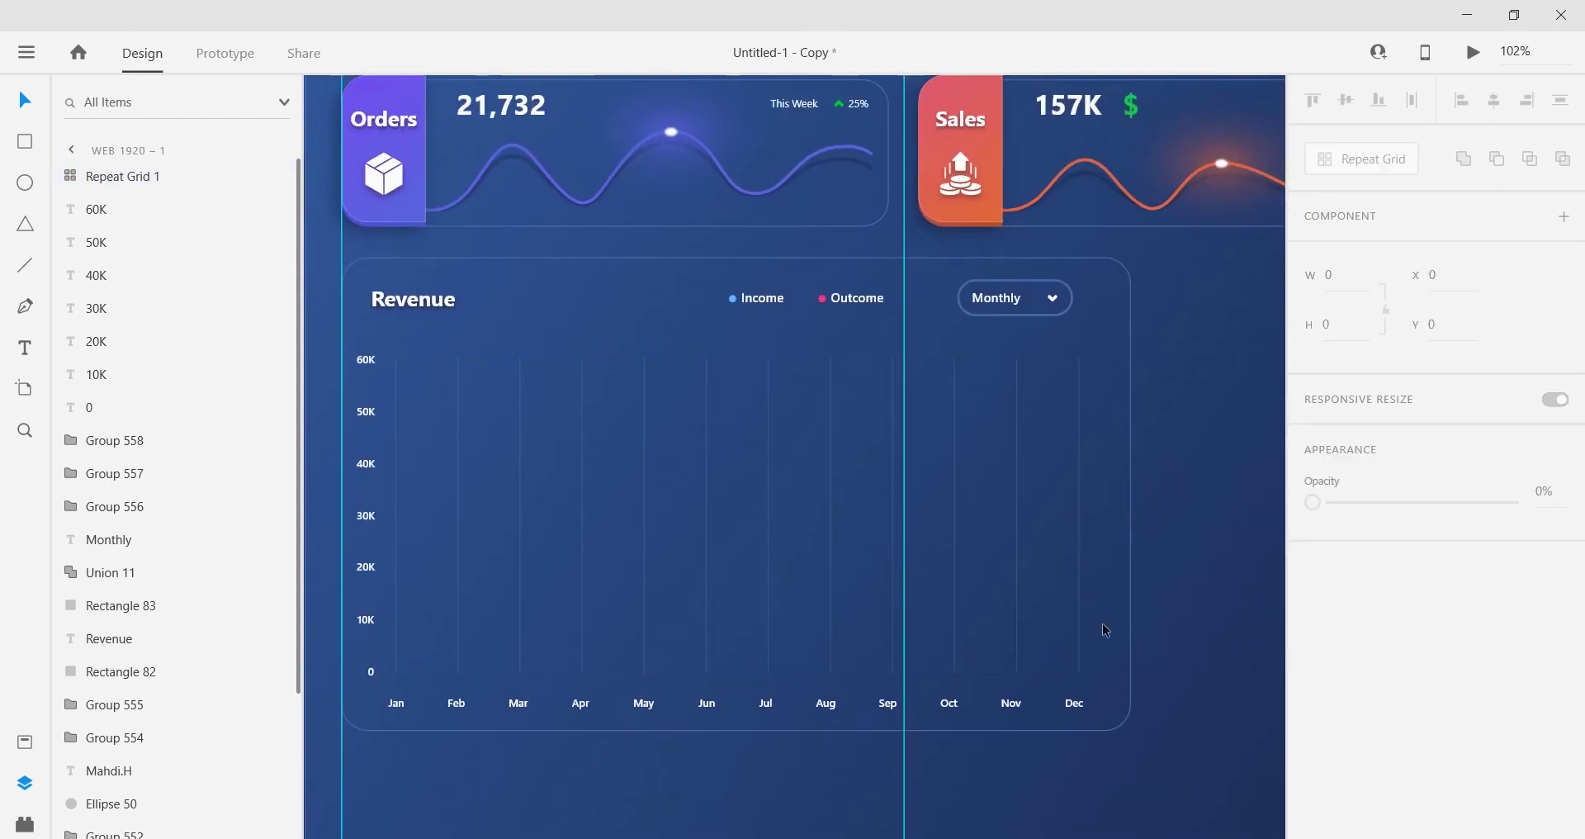
scroll(1103, 629, "up", 4)
scroll(953, 629, "down", 3)
left_click_drag(966, 638, 955, 636)
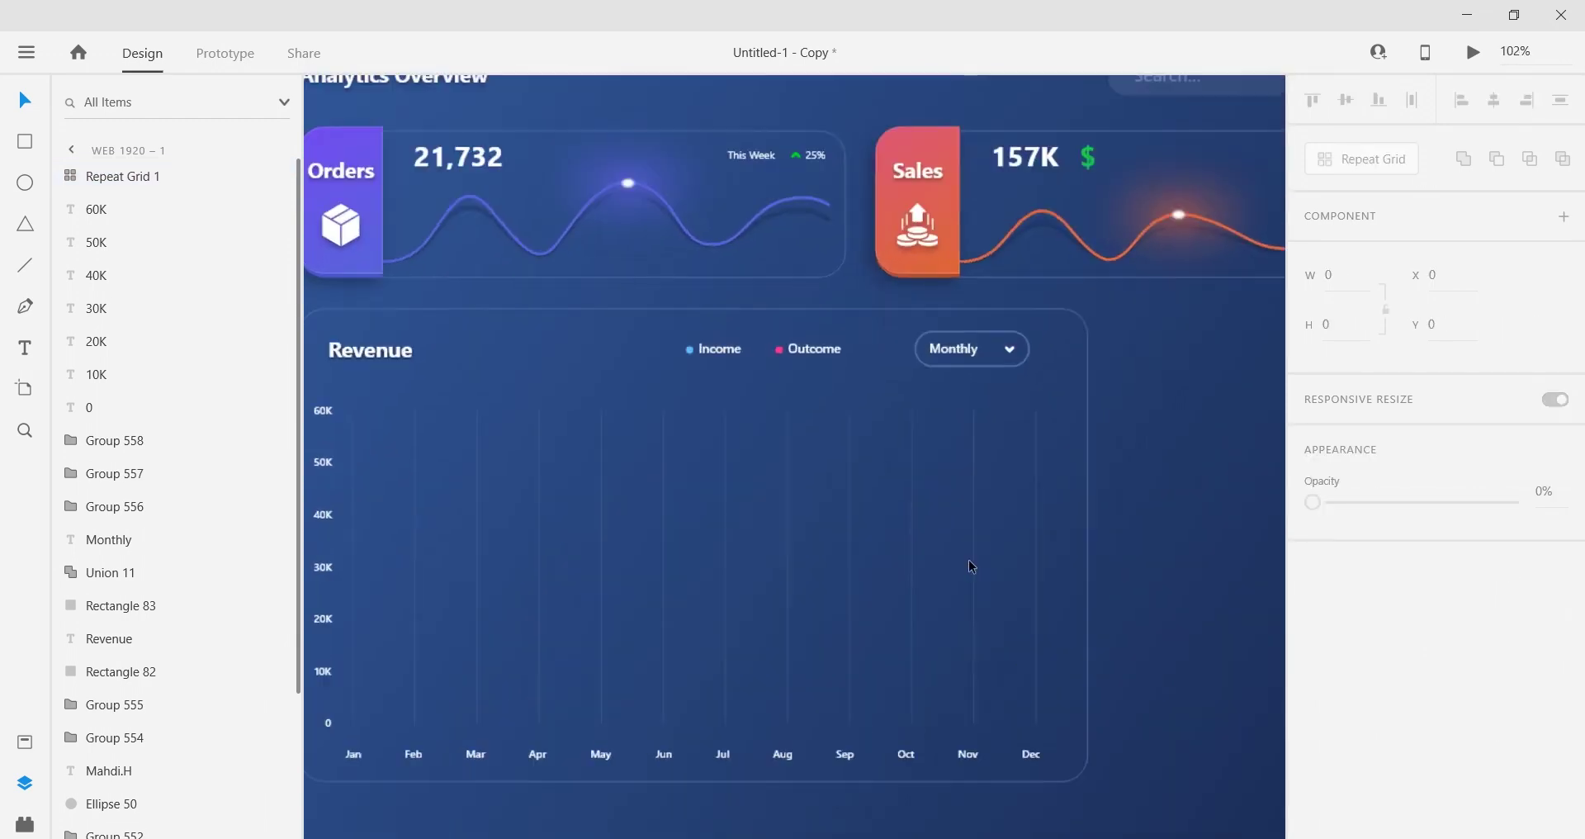
Step: Draw a horizontal line about 649 wide at 60K, from the first vertical line to the last, at Y 393.5
key("ctrl+semicolon")
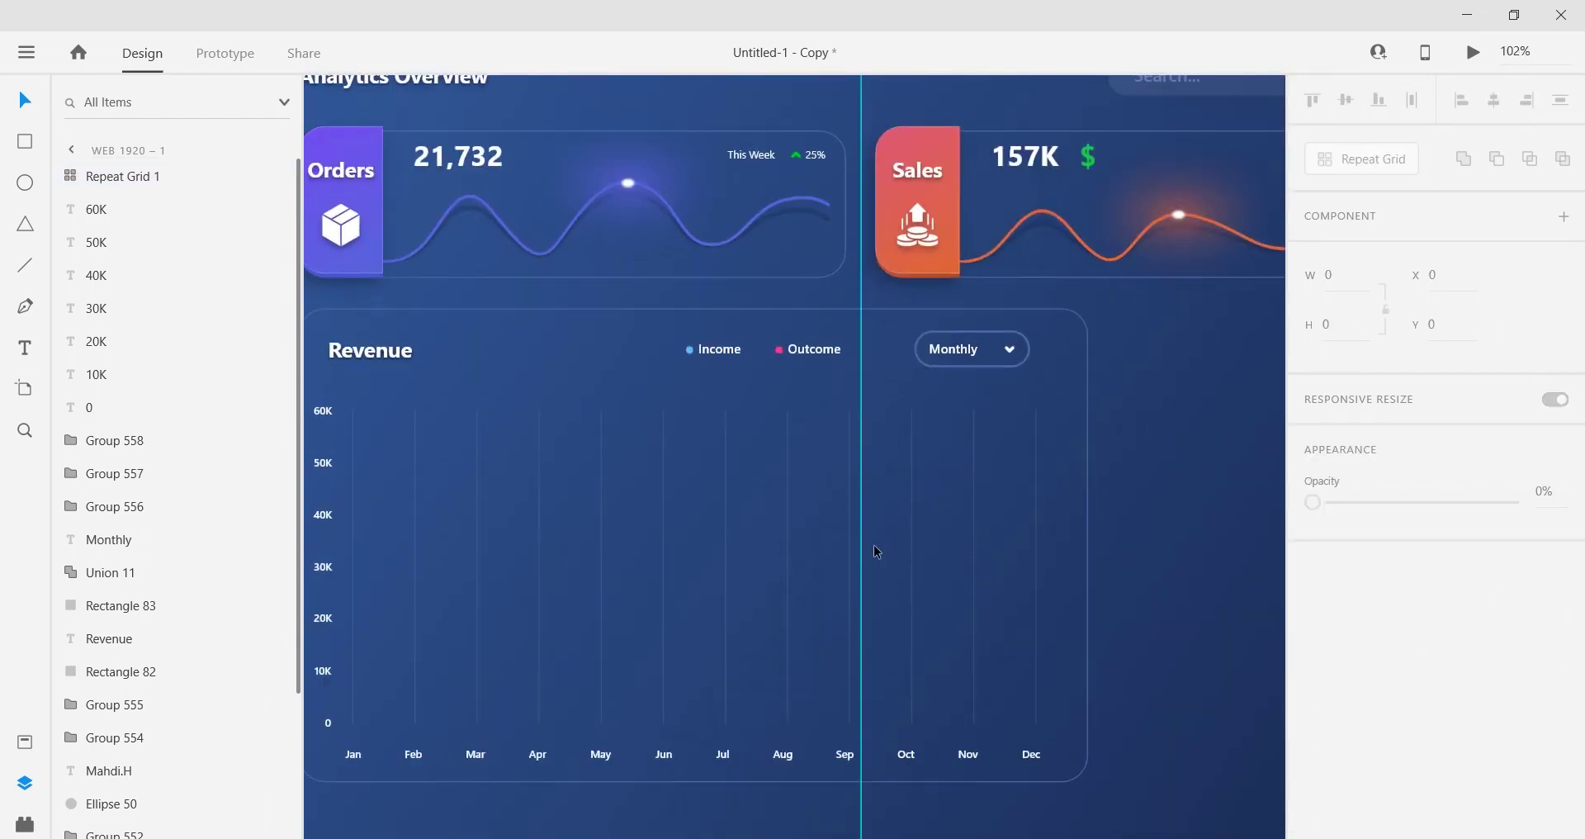
key("l")
scroll(353, 411, "up", 3)
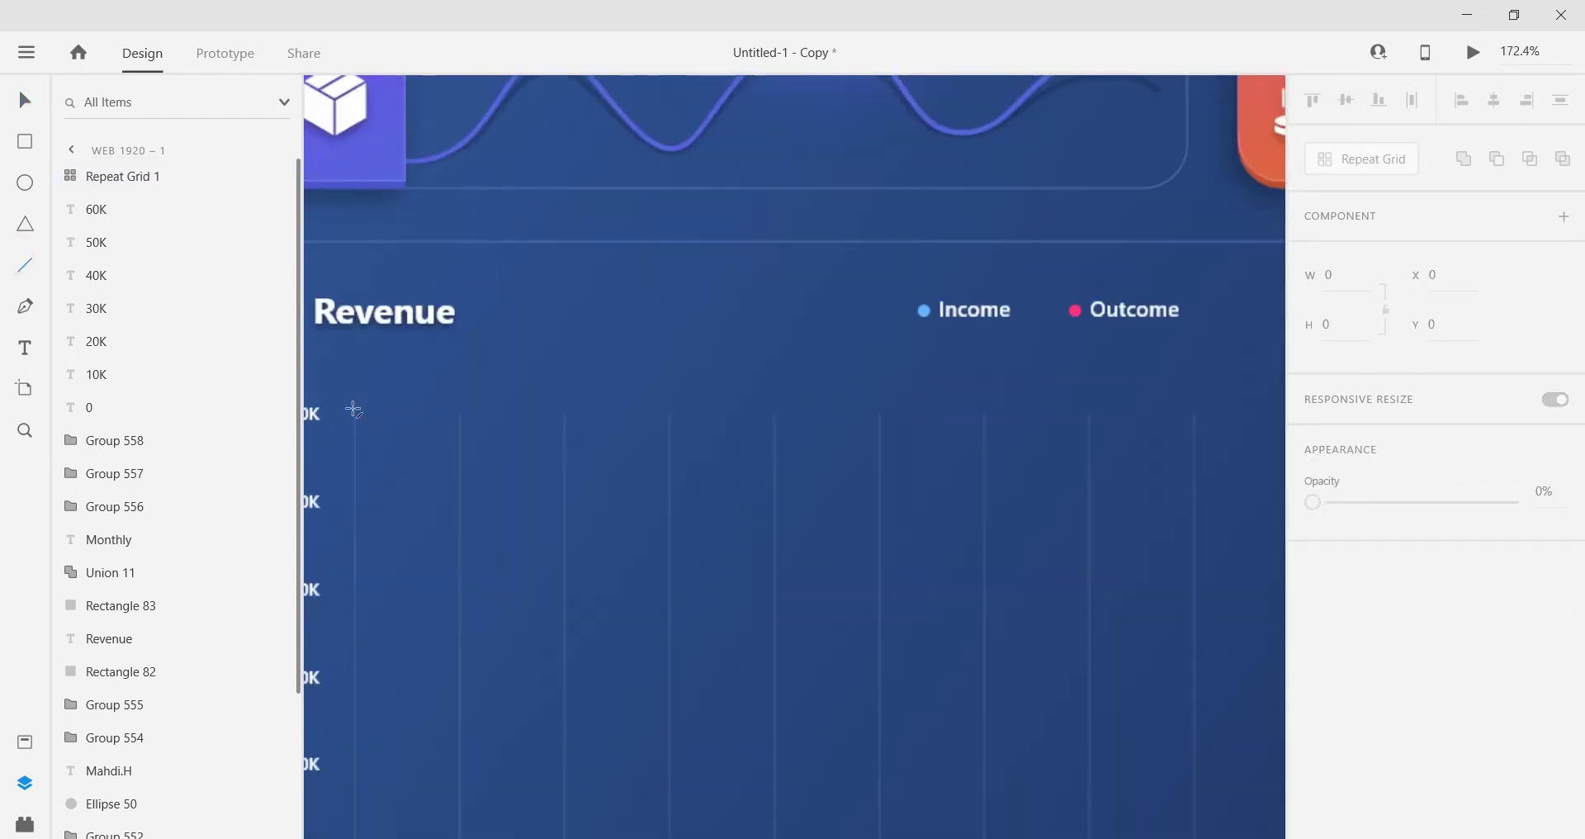
scroll(354, 411, "down", 1)
left_click(357, 413)
left_click_drag(357, 413, 1242, 457)
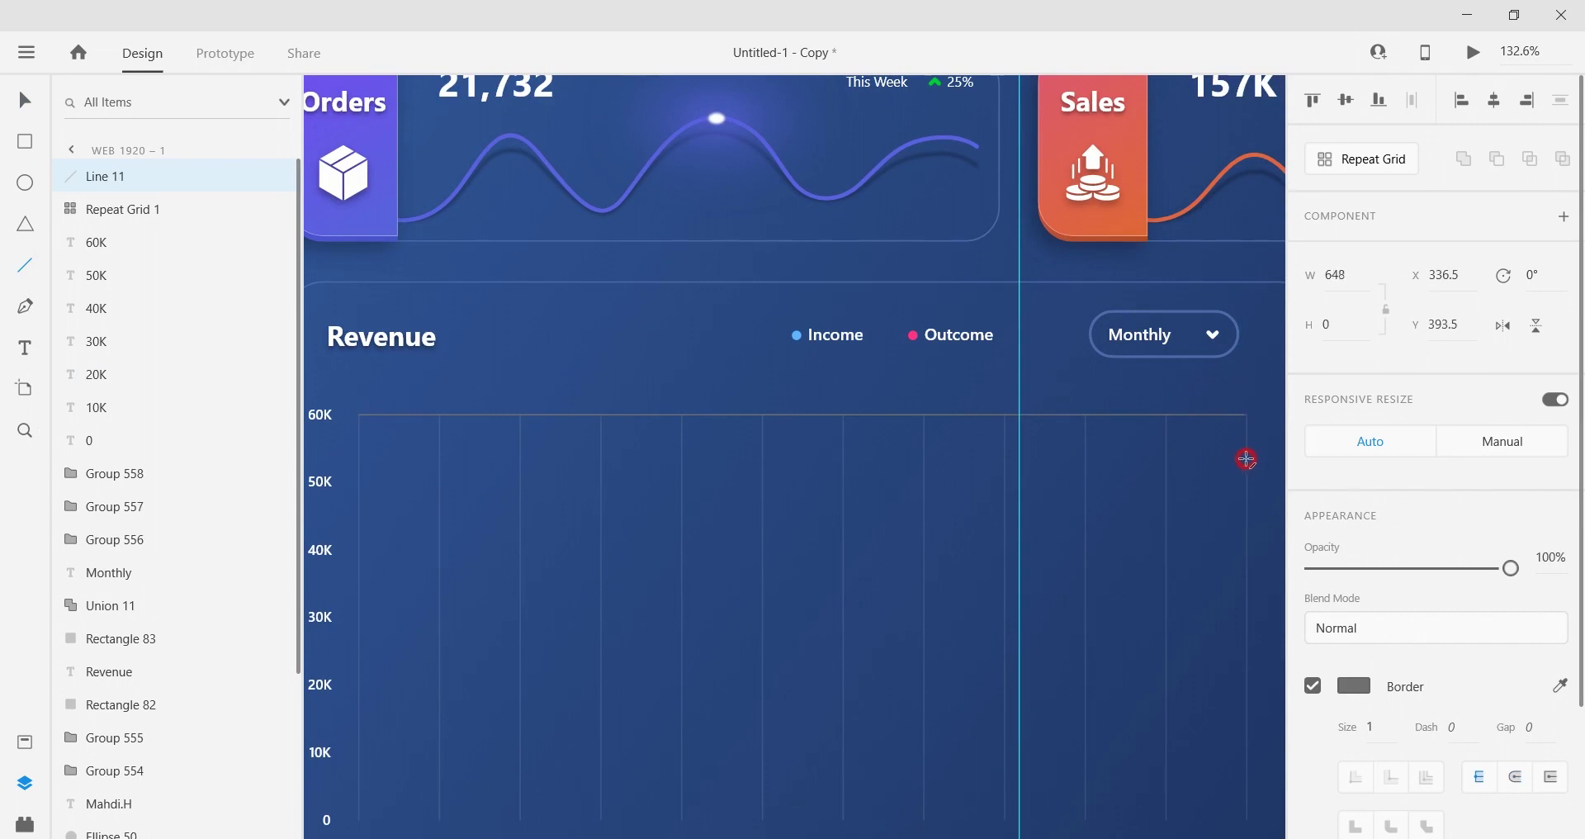
Step: Give the horizontal 60K line a round cap and a strongly translucent border color
scroll(1263, 428, "up", 3)
left_click(1354, 685)
left_click_drag(1282, 549, 1298, 707)
left_click(21, 97)
scroll(1179, 346, "up", 8)
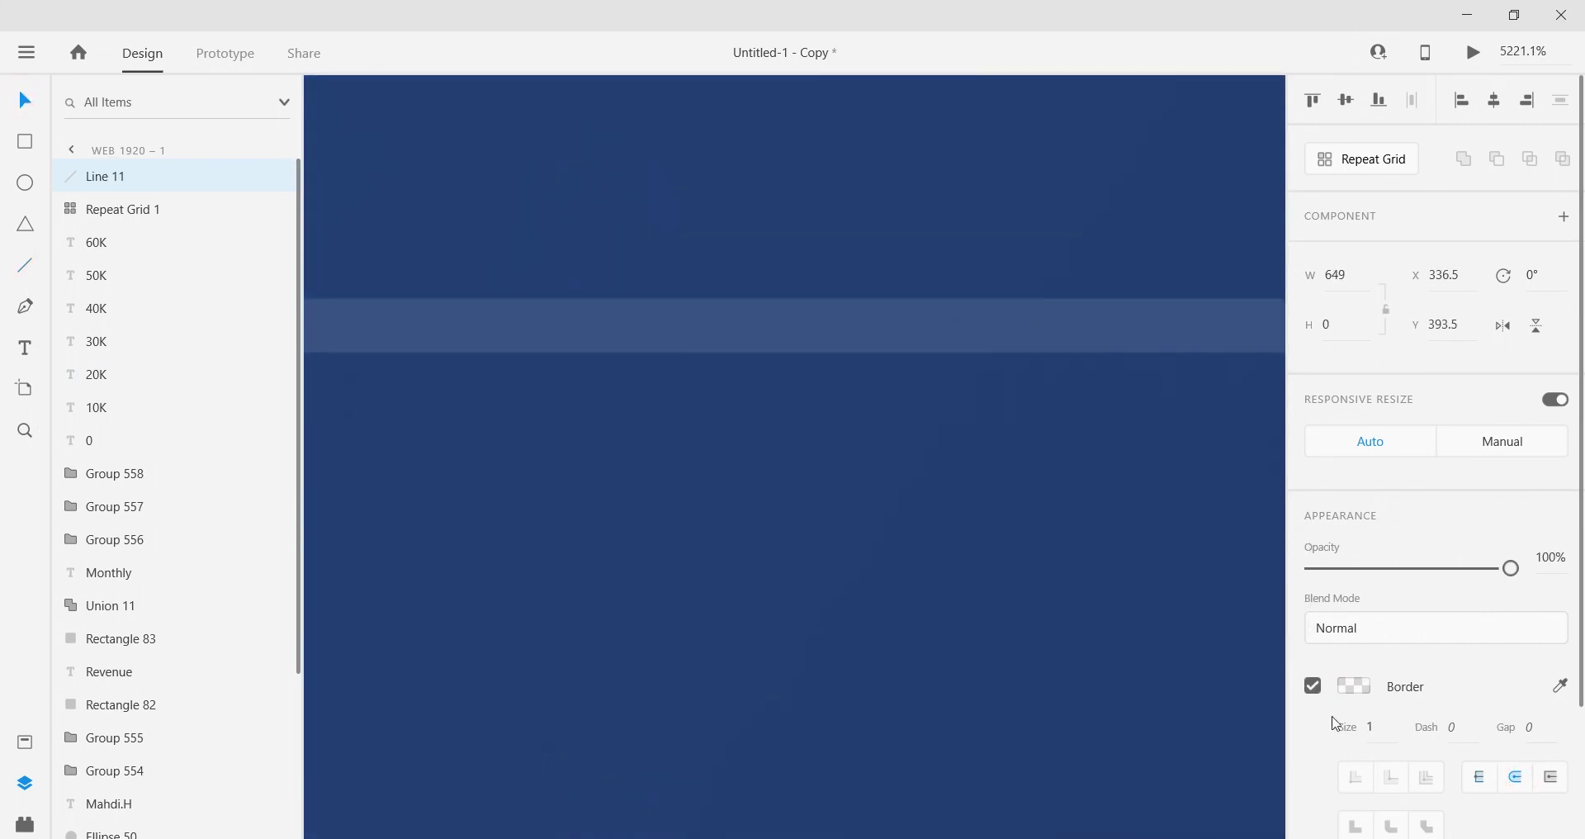
Step: Replace the horizontal line's translucent border with a solid color sampled from its appearance on the canvas
left_click(1354, 687)
left_click(1280, 759)
left_click(1035, 343)
scroll(1096, 400, "down", 4)
left_click(1098, 403)
scroll(963, 430, "down", 5)
Step: Set the vertical line grid's border to the solid color #405C90, sampled from the lines on the canvas
left_click_drag(683, 512, 1179, 450)
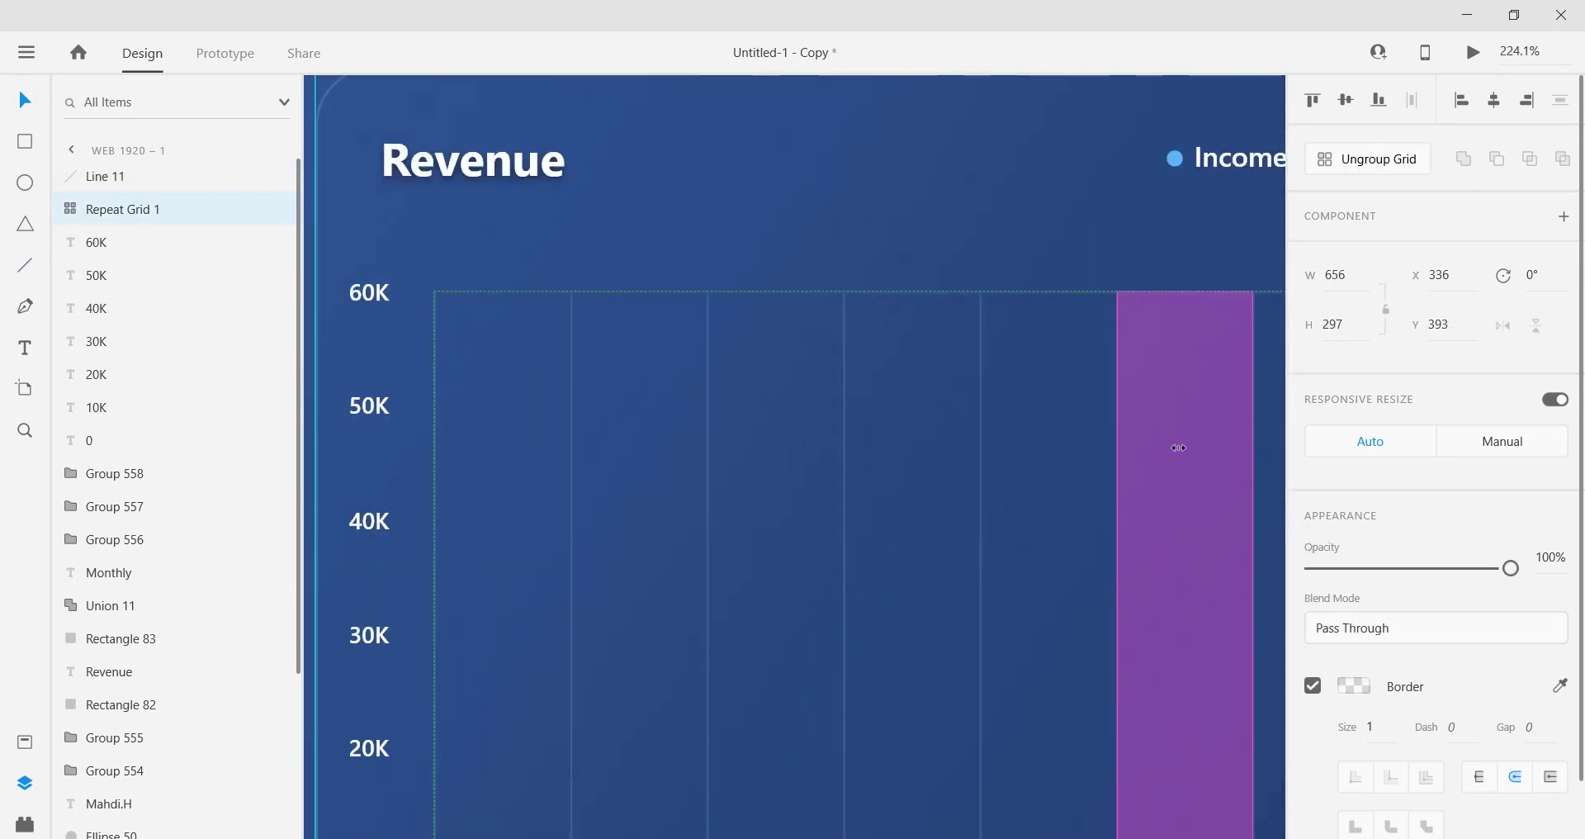
scroll(837, 396, "up", 10)
left_click(1347, 684)
left_click(1281, 759)
left_click(374, 528)
scroll(637, 425, "down", 10)
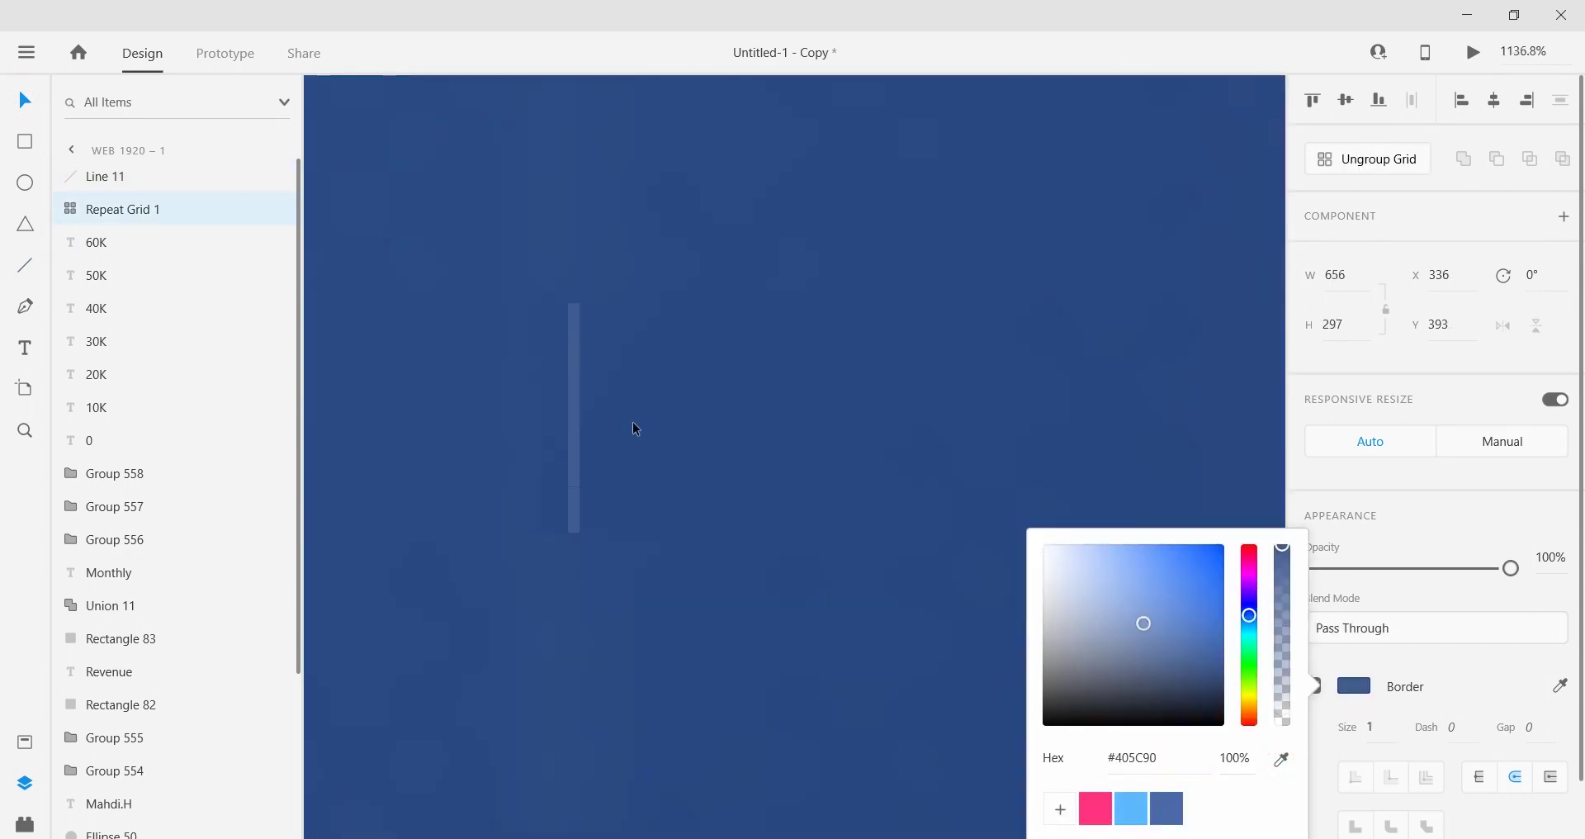
Step: Match the horizontal line's border to the vertical grid lines by sampling their color, #405C90
scroll(1014, 425, "up", 7)
scroll(984, 412, "up", 5)
left_click(474, 220)
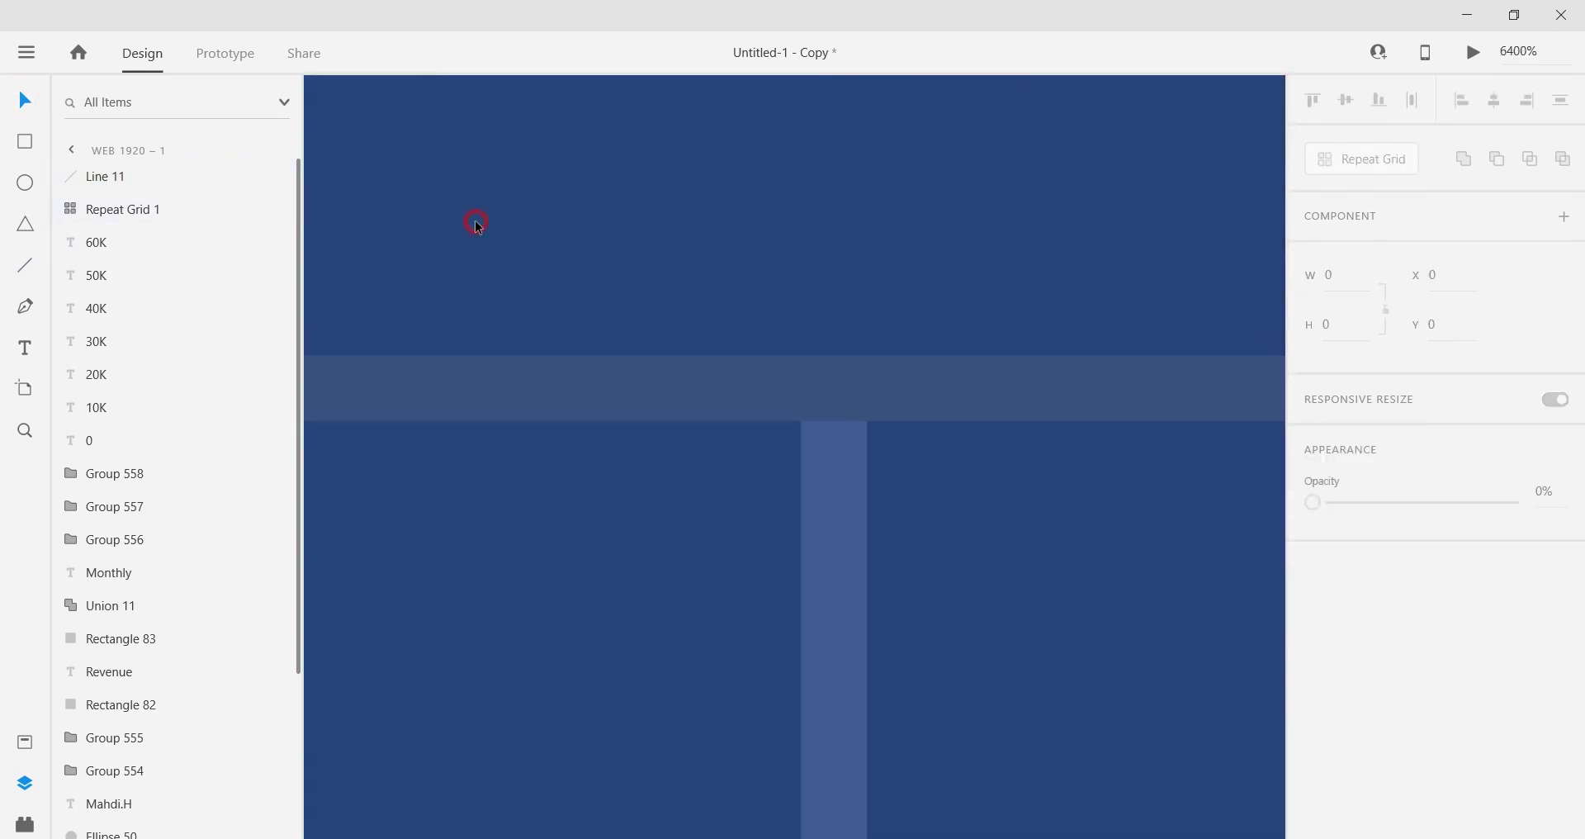
left_click(886, 399)
scroll(886, 399, "down", 10)
left_click_drag(1158, 443, 690, 472)
scroll(905, 499, "up", 5)
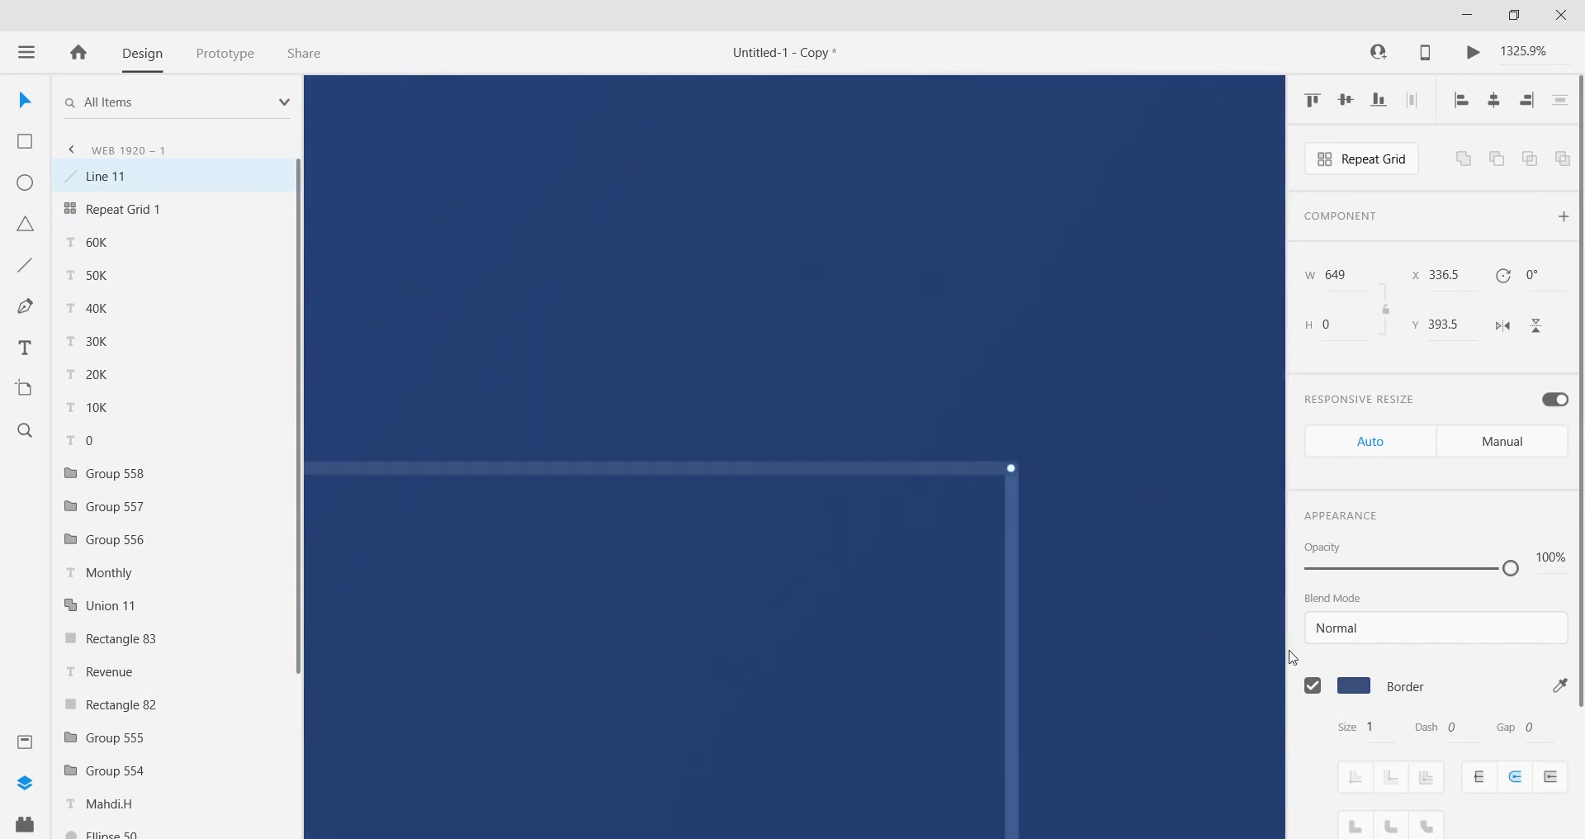
left_click(1353, 685)
left_click(1280, 759)
scroll(1010, 620, "down", 5)
scroll(850, 570, "up", 5)
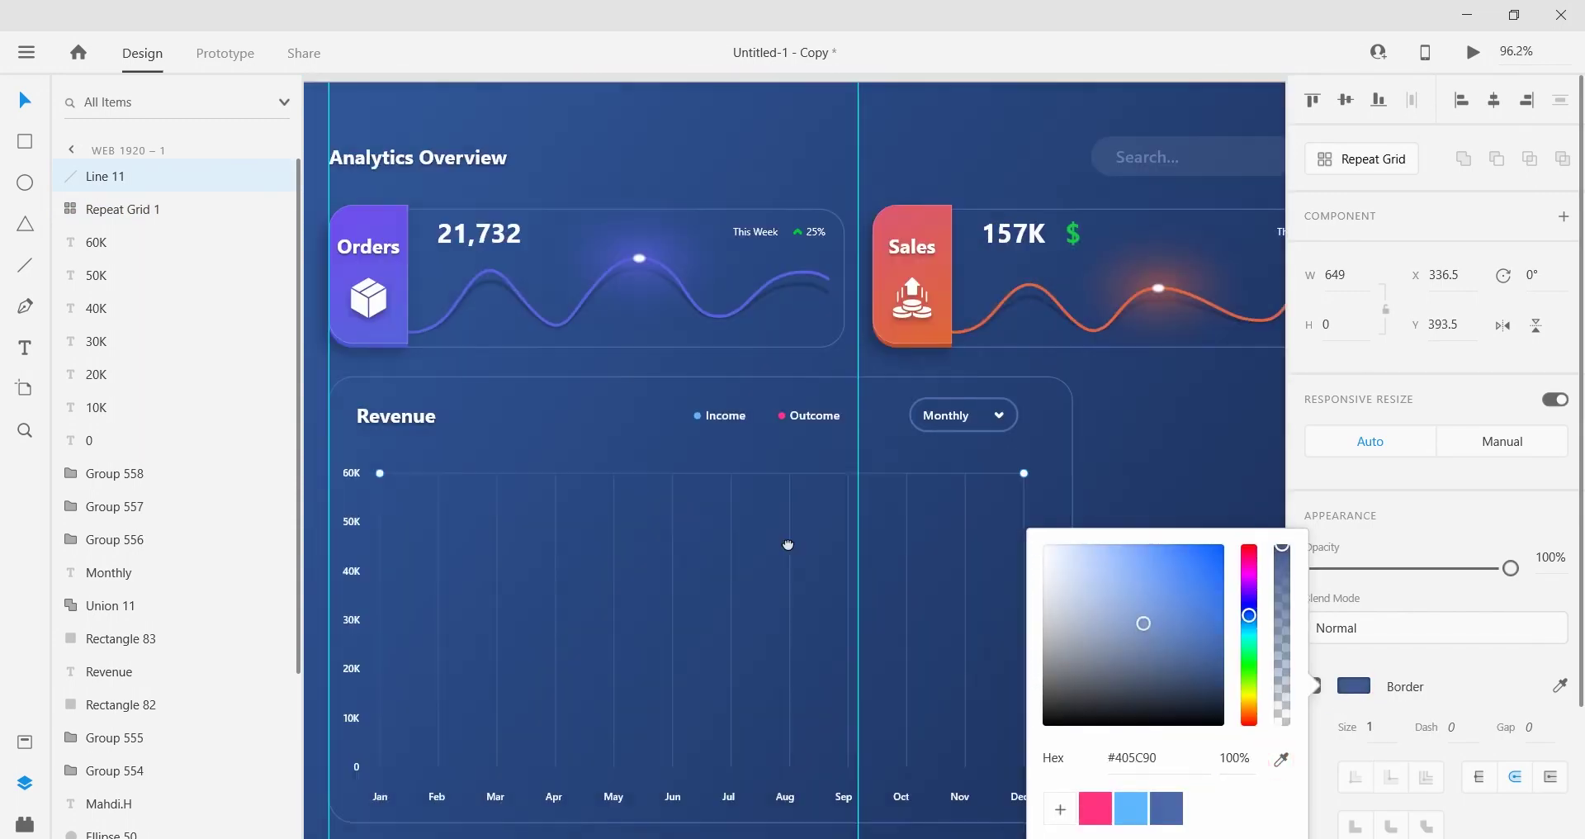
Step: Turn the horizontal line into a repeat grid running down to 0 and adjust its spacing to the value labels
key("ctrl+r")
left_click_drag(733, 469, 645, 786)
left_click_drag(733, 817, 950, 686)
scroll(708, 770, "up", 4)
left_click_drag(978, 633, 969, 644)
scroll(787, 635, "down", 4)
scroll(709, 645, "up", 4)
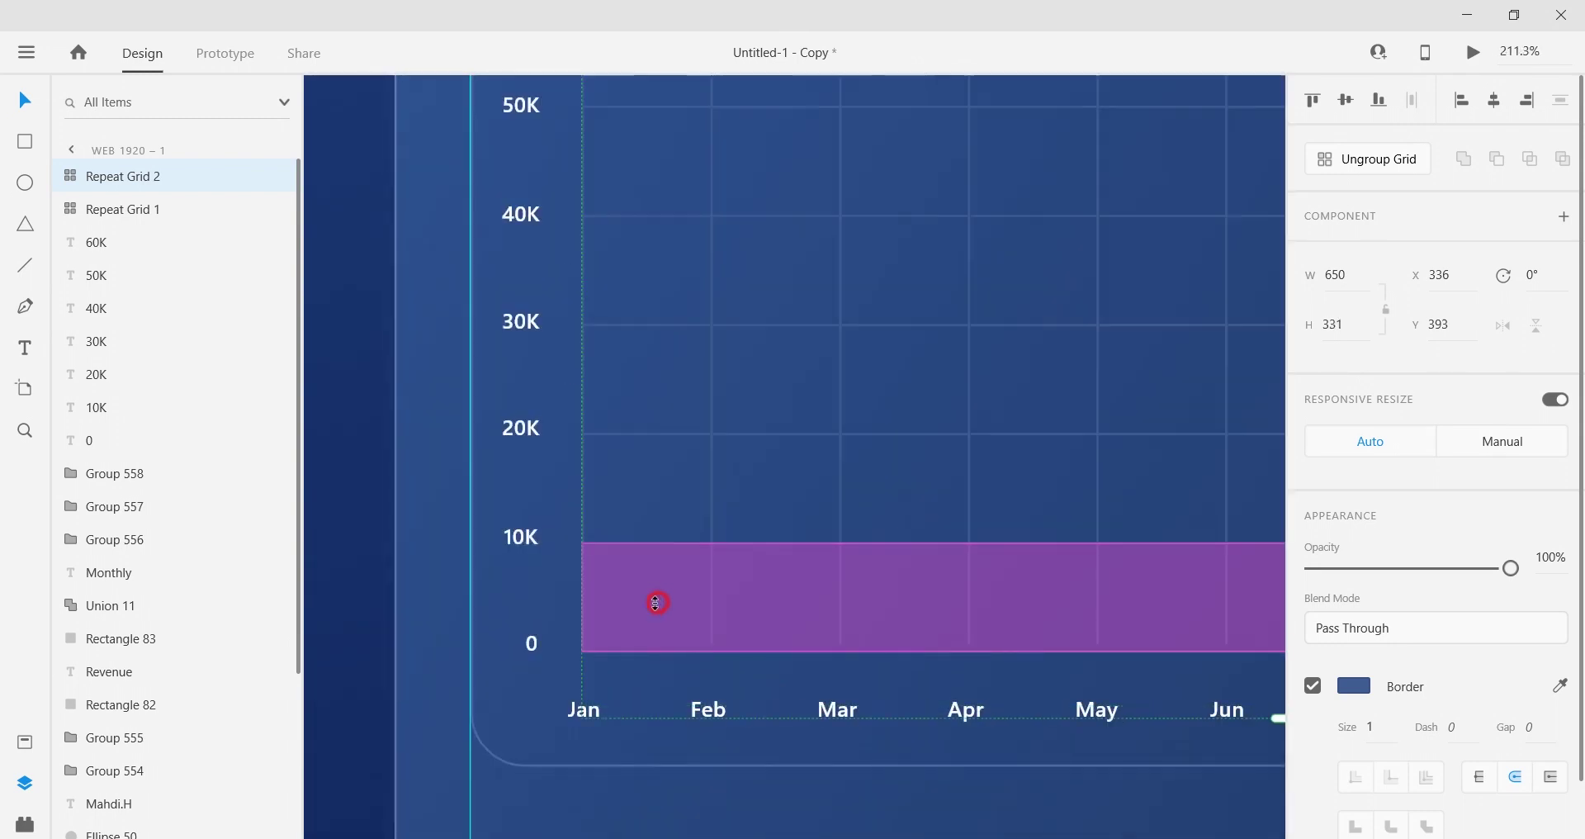
Step: Try to lengthen the line inside the vertical grid so it meets the horizontal line at 0
key("Escape")
scroll(582, 615, "up", 4)
double_click(585, 649)
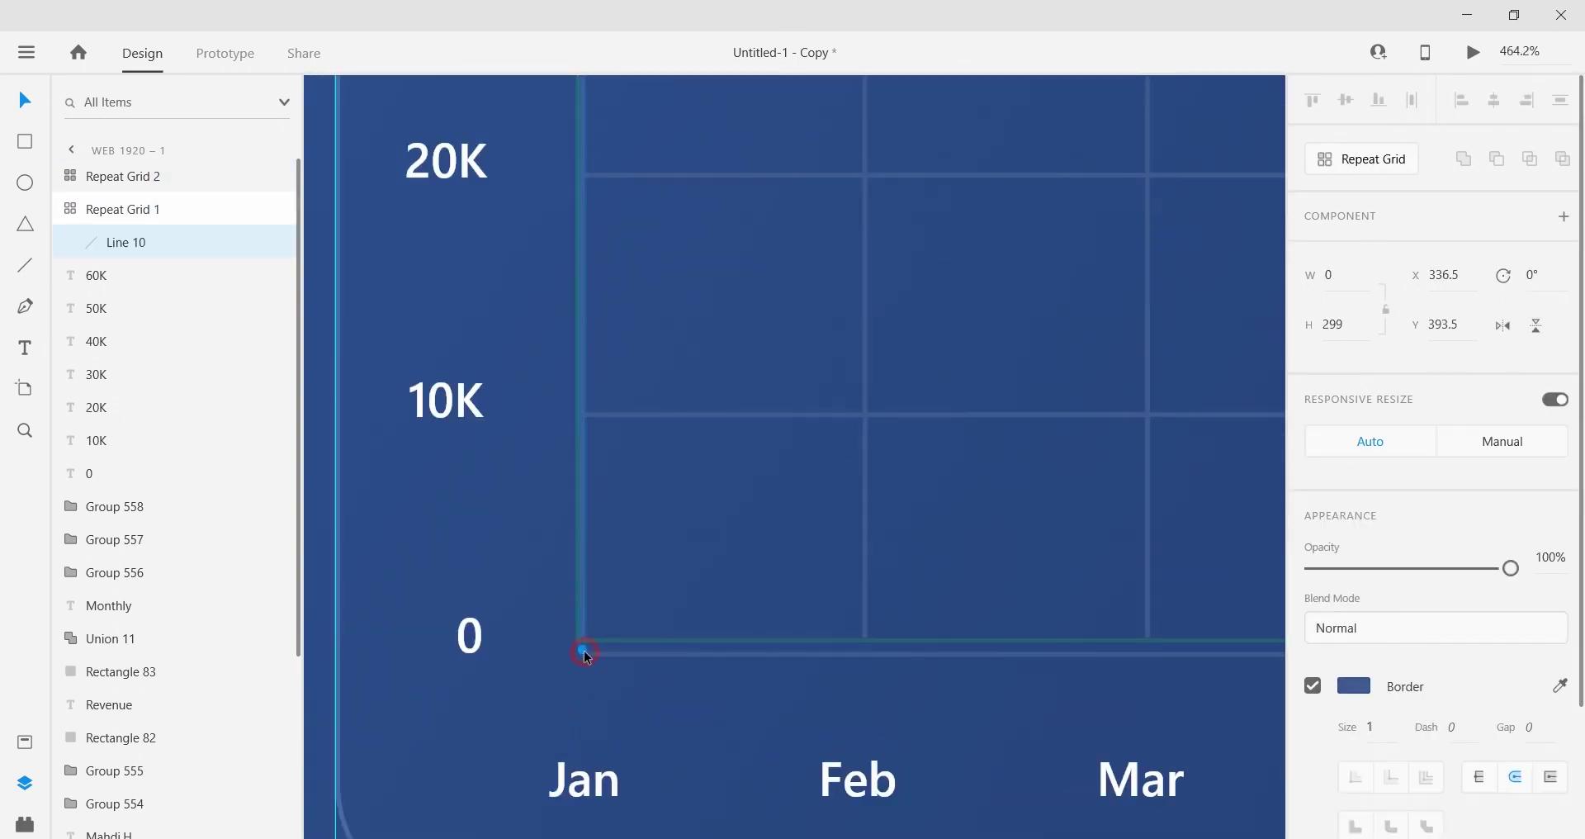
mouse_move(585, 653)
left_mouse_down()
mouse_move(602, 662)
mouse_move(583, 636)
left_mouse_up()
scroll(577, 661, "up", 4)
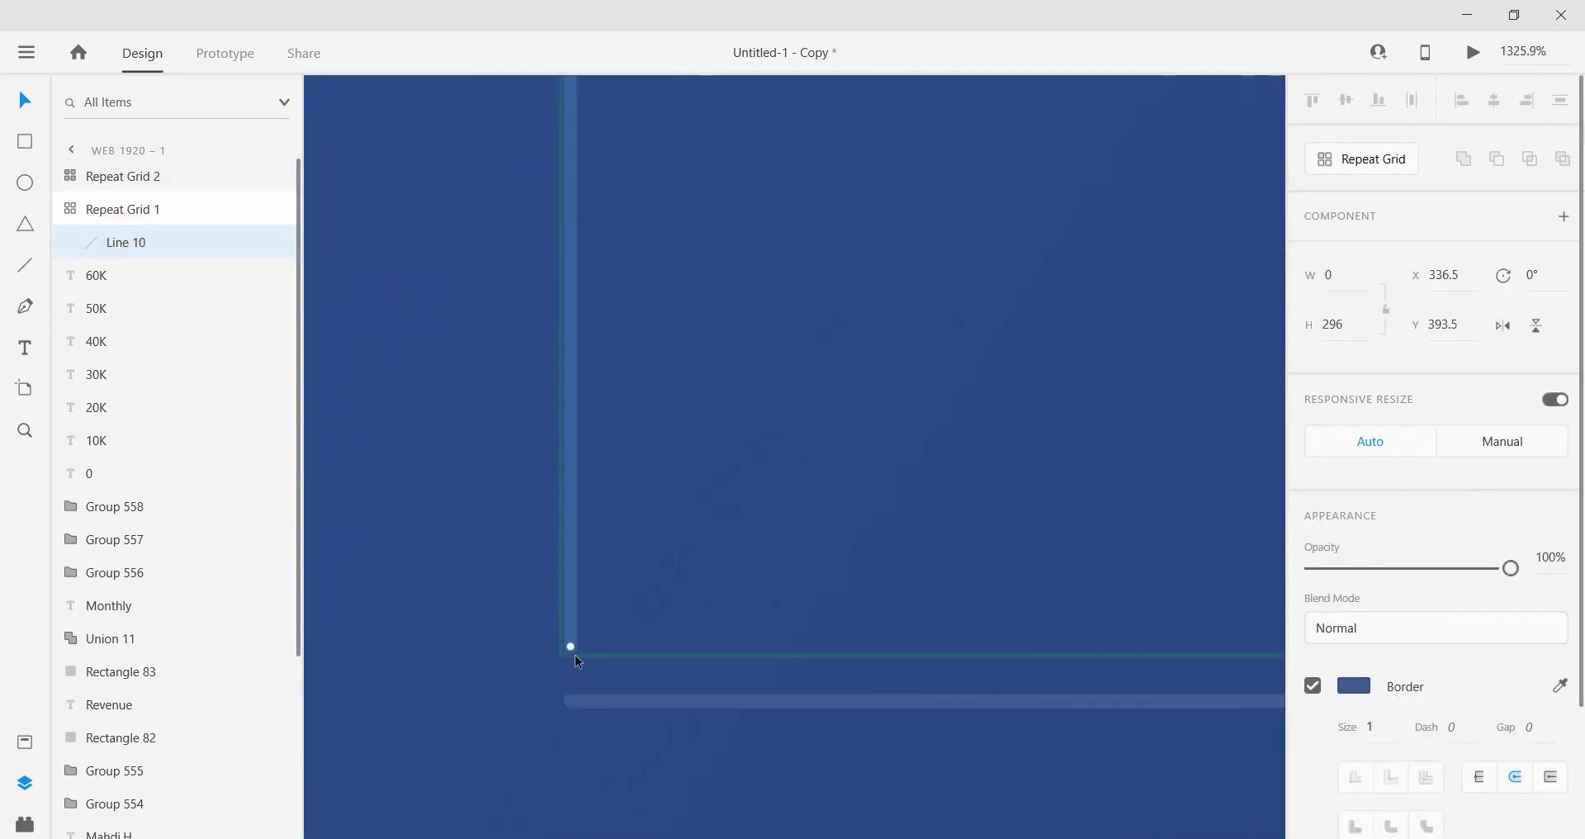
key("Escape")
scroll(933, 616, "down", 10)
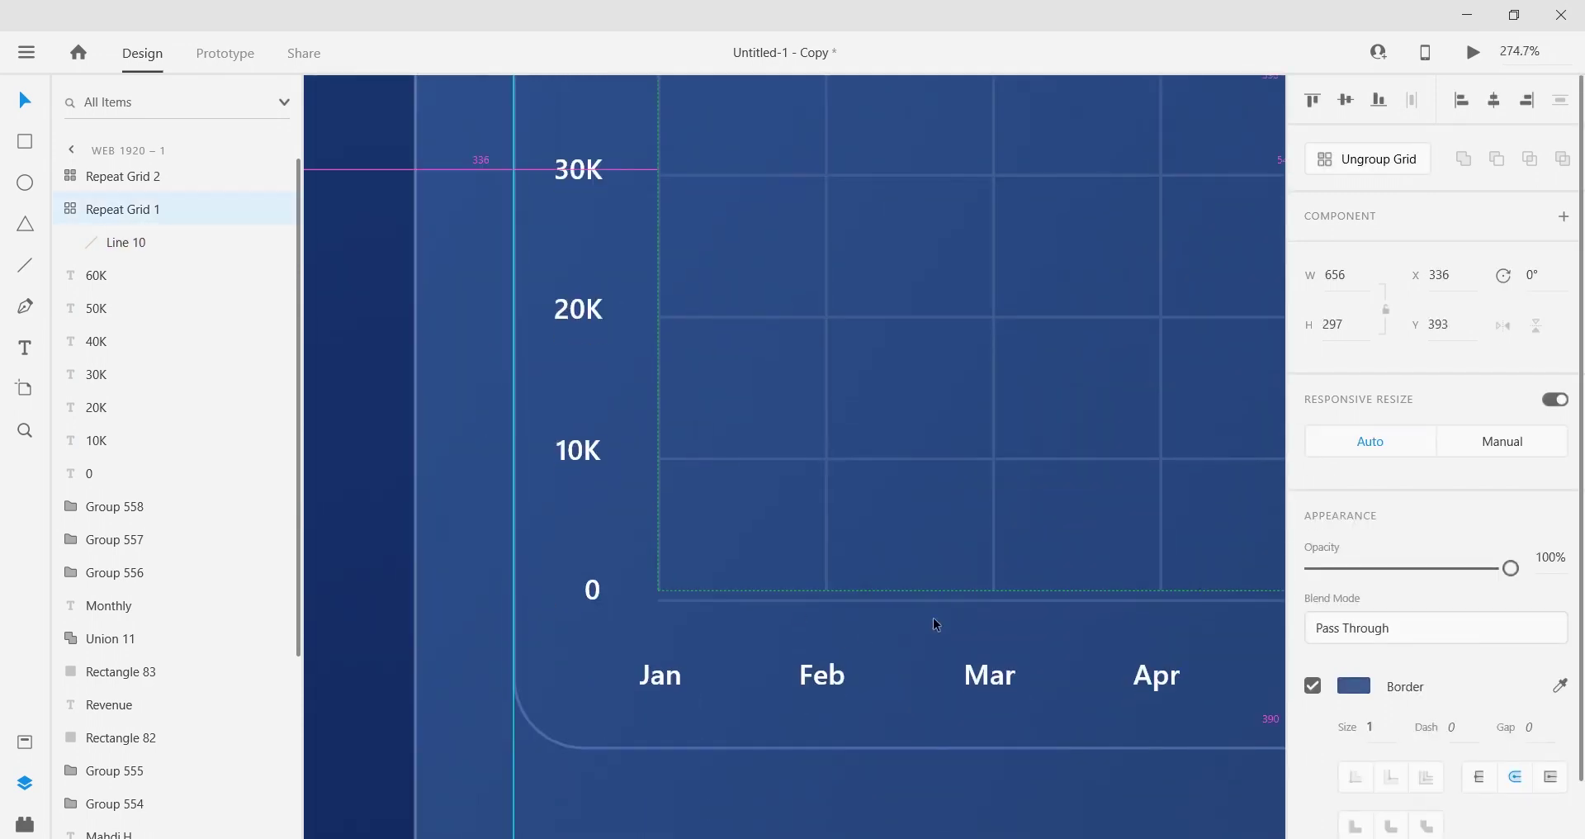
Step: Select the horizontal line grid and fine-tune its extent around the 0 line
left_click_drag(1064, 587, 754, 605)
left_click(529, 635)
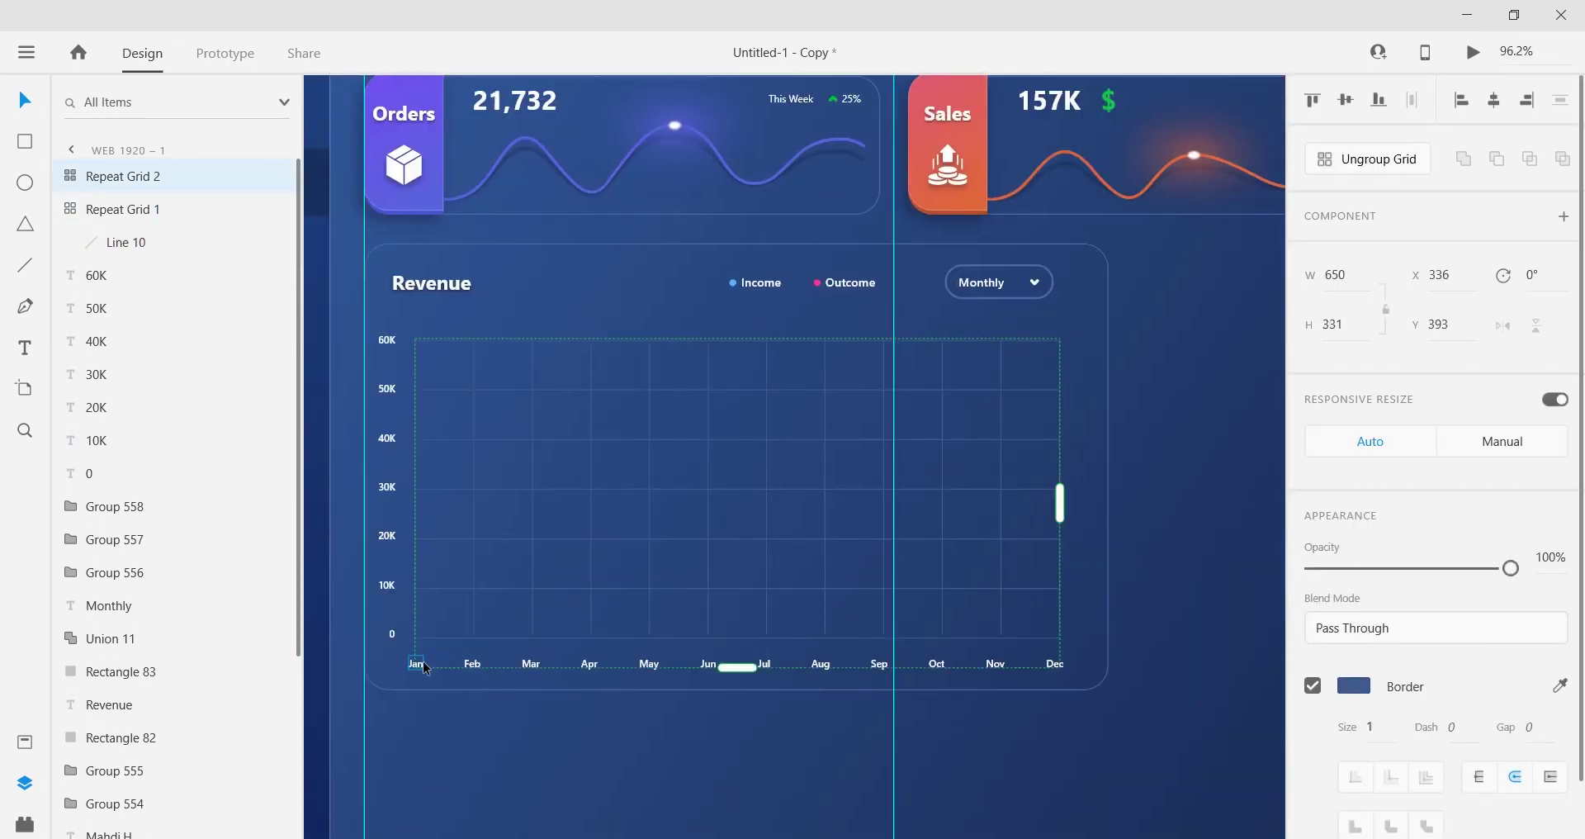
left_click_drag(421, 666, 421, 662)
scroll(604, 640, "up", 4)
scroll(785, 670, "down", 1)
left_click_drag(776, 671, 918, 668)
mouse_move(1081, 681)
left_mouse_down()
mouse_move(1091, 688)
mouse_move(1083, 662)
left_mouse_up()
left_click_drag(1050, 592, 1049, 598)
Step: Set the vertical line grid's height to 300 and extend its lines down to the 0 line
left_click(370, 598)
scroll(370, 598, "up", 3)
left_click(381, 593)
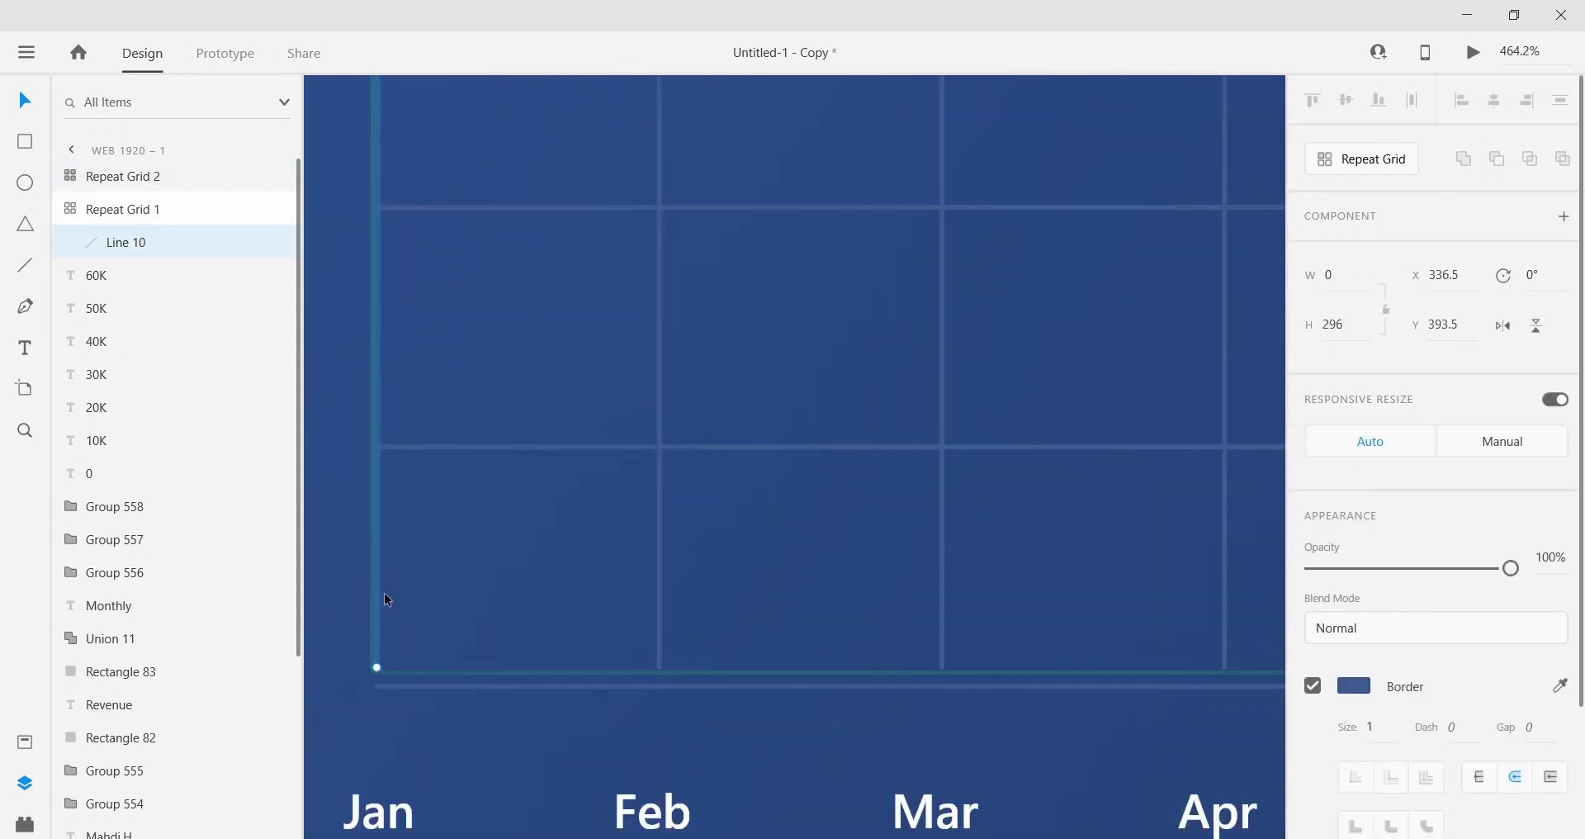
left_click(147, 214)
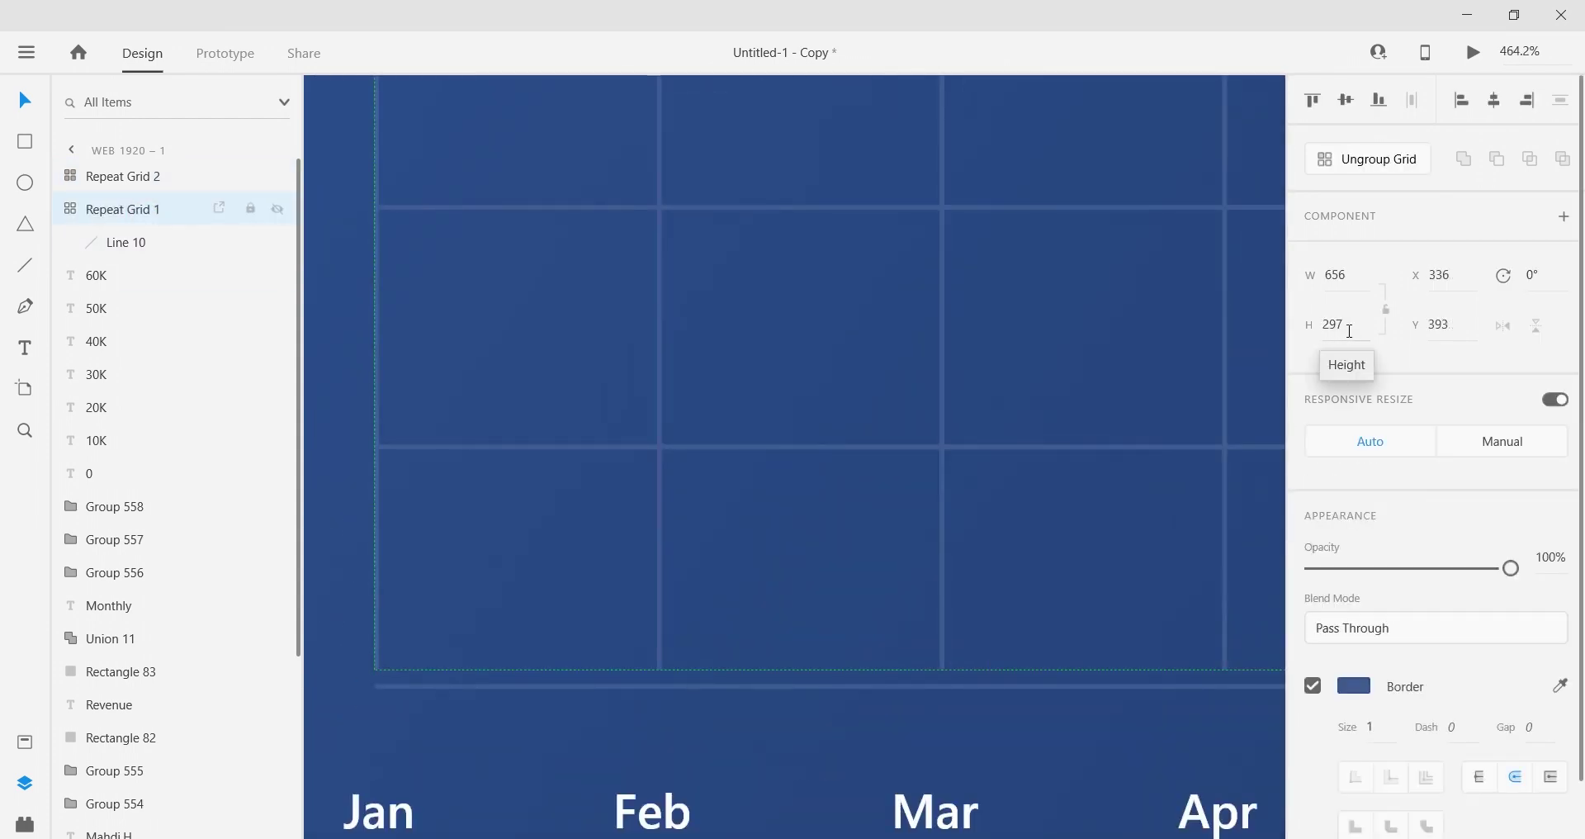
left_click(1352, 328)
scroll(805, 570, "down", 3)
scroll(628, 601, "up", 3)
double_click(641, 593)
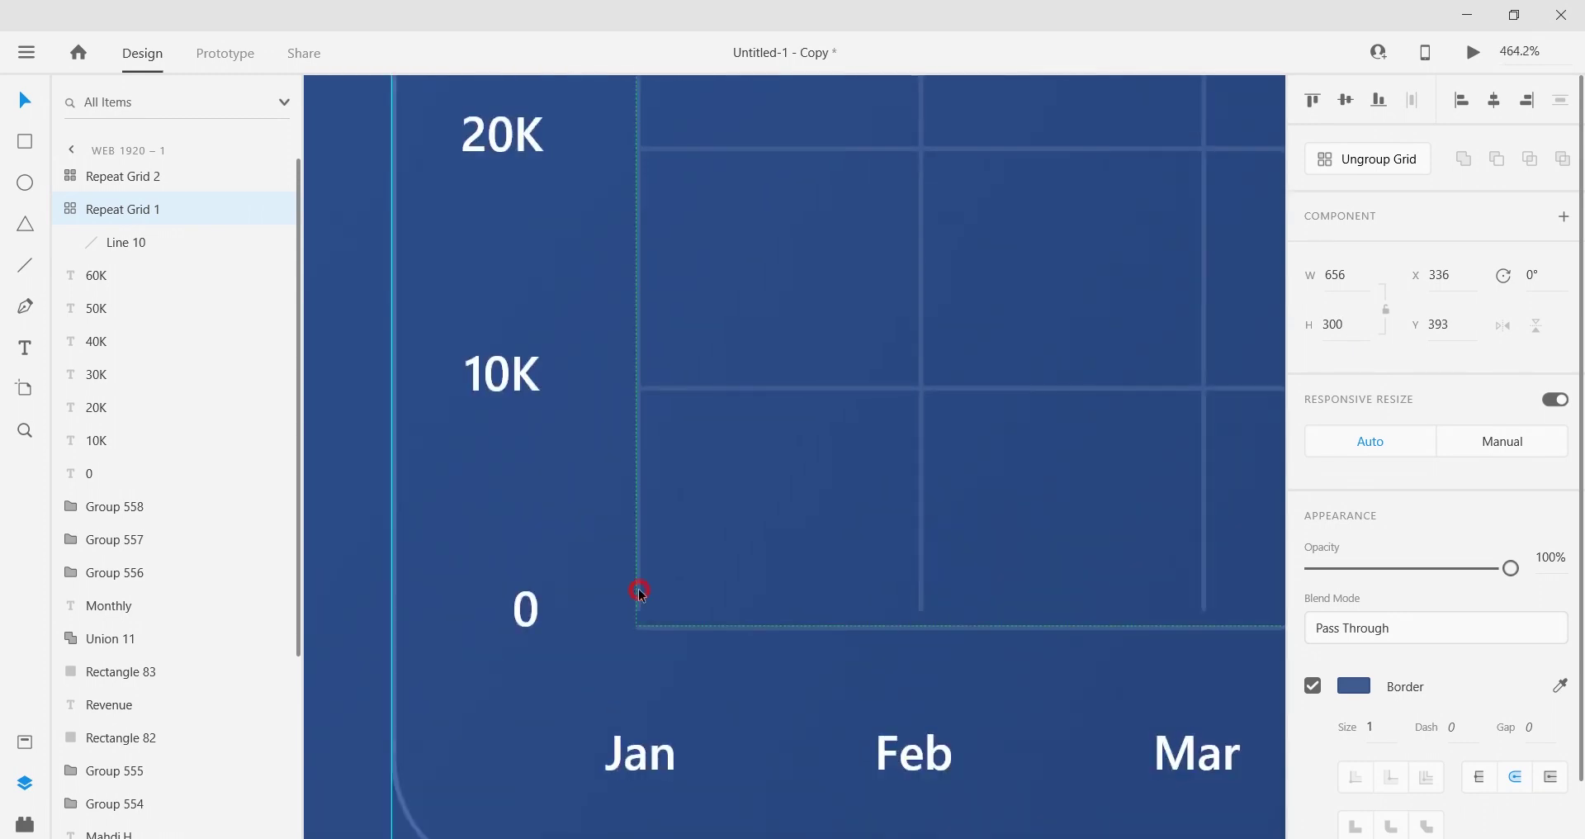
scroll(640, 603, "up", 3)
left_click(651, 607)
scroll(721, 677, "down", 5)
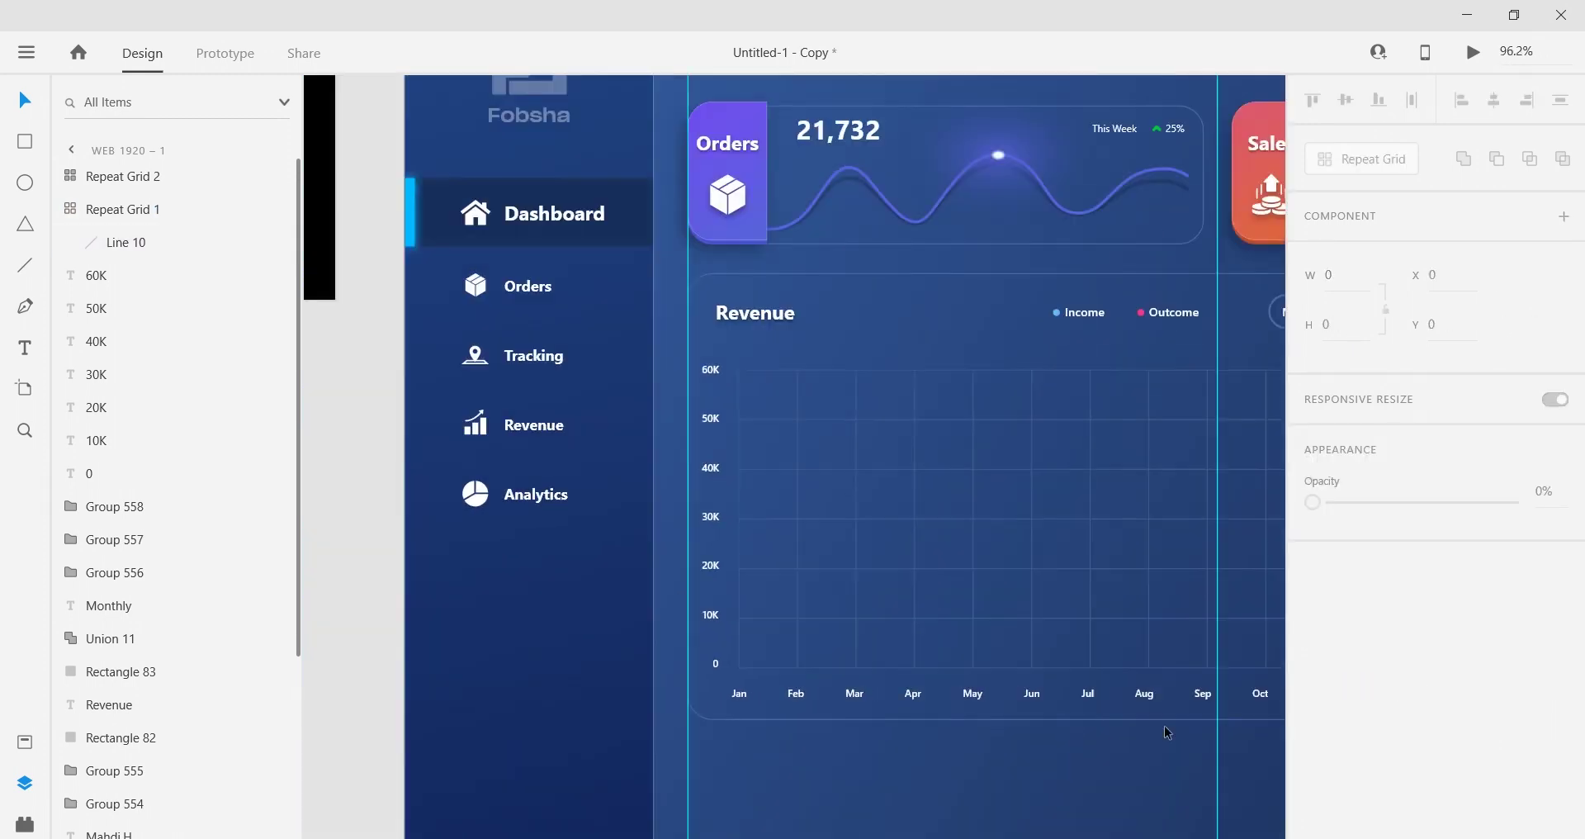
Step: Increase the vertical line grid's height slightly so its lines fully meet the horizontal line at 0
scroll(834, 617, "up", 6)
left_click(812, 591)
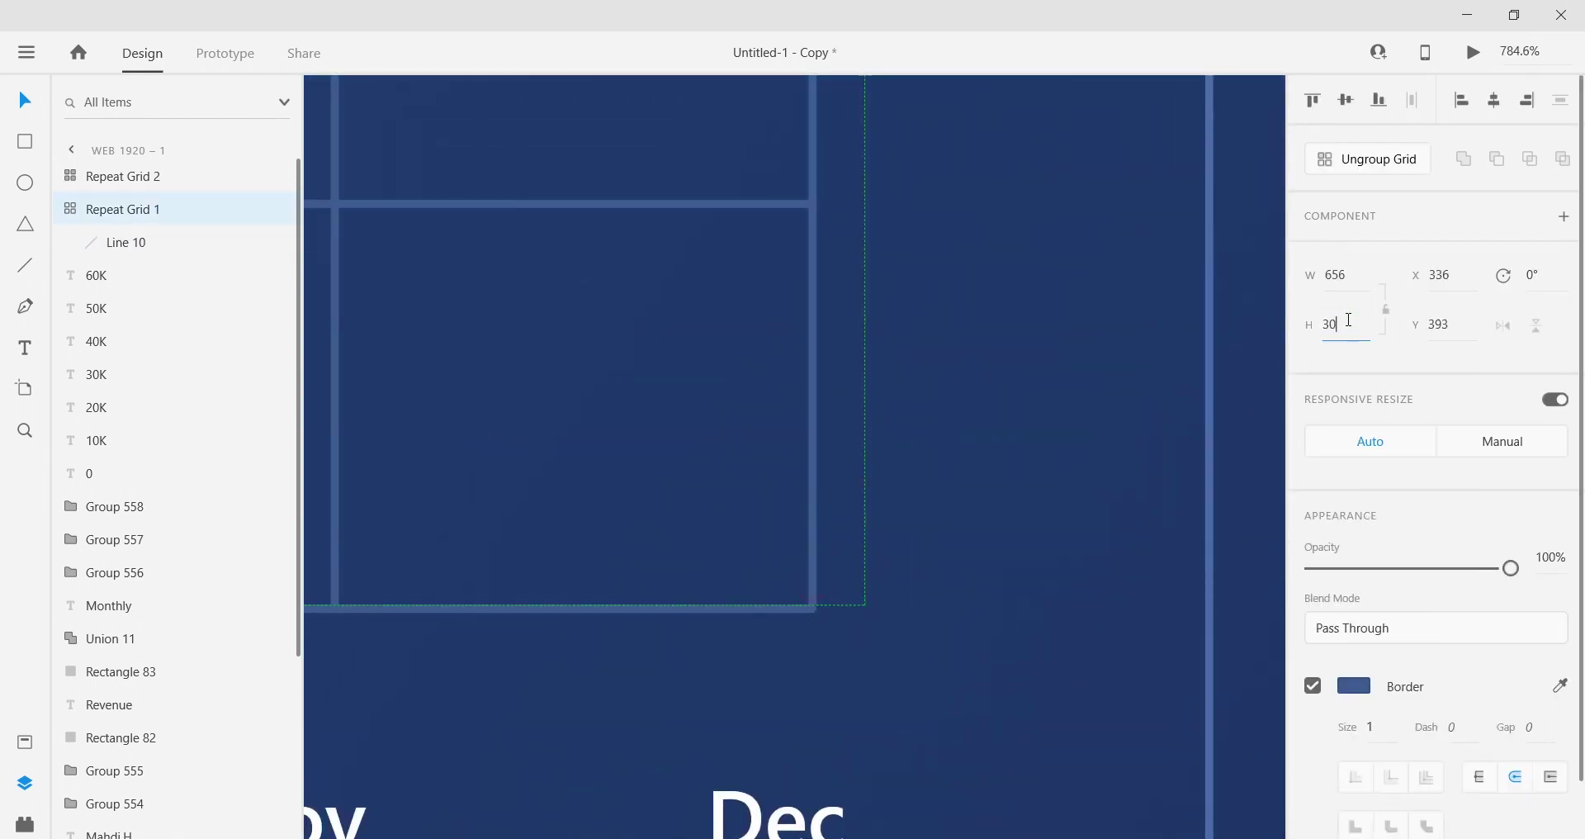
scroll(1027, 452, "down", 6)
left_click(916, 649)
scroll(598, 478, "up", 3)
scroll(591, 504, "down", 2)
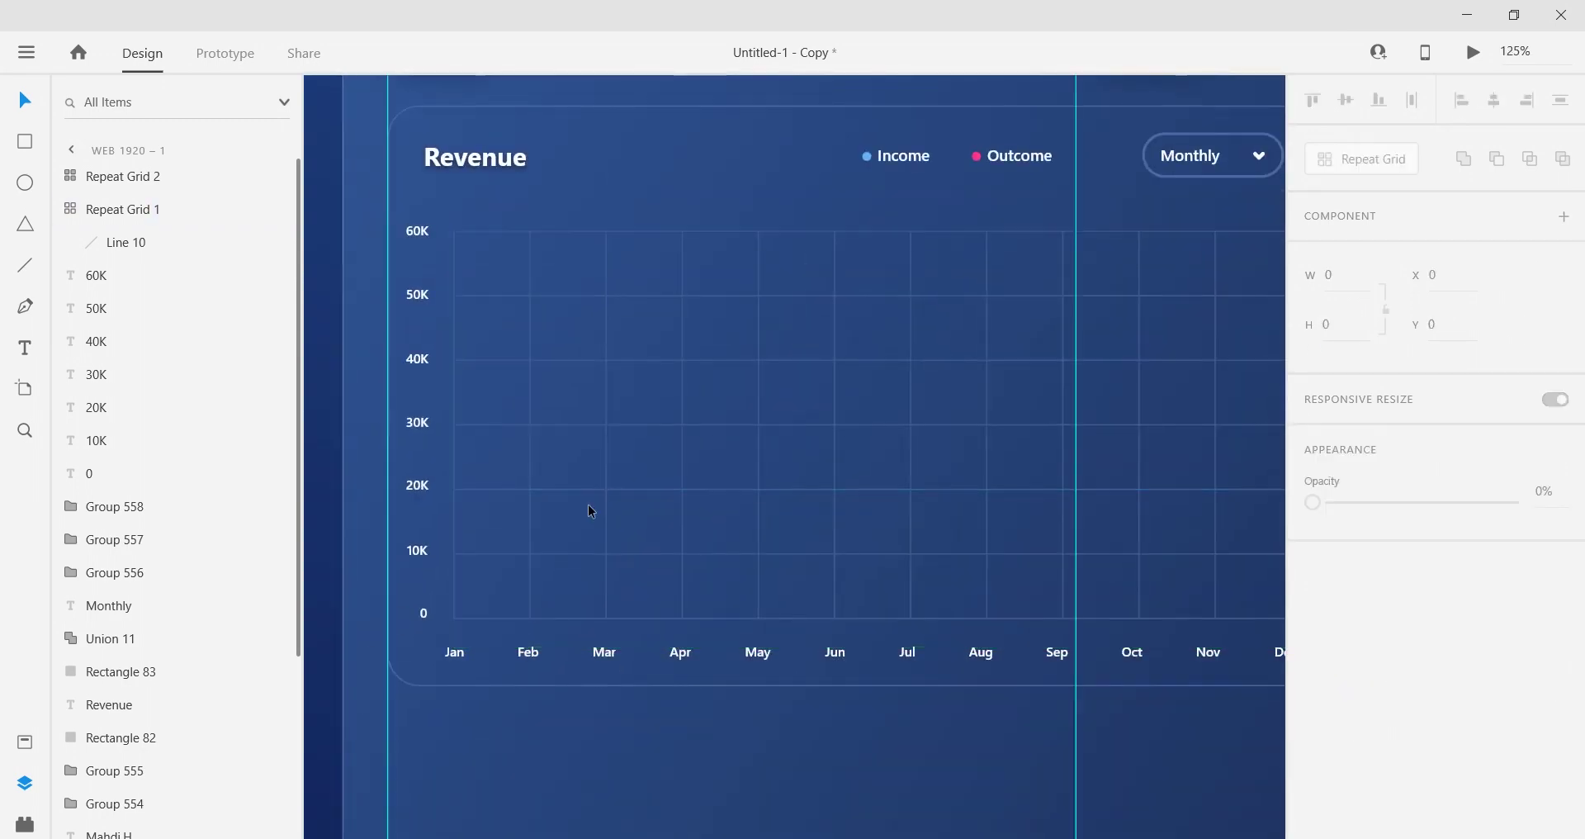
Step: Hide the guides on the dashboard artboard
scroll(591, 509, "up", 1)
scroll(991, 548, "down", 4)
scroll(1043, 559, "right", 1)
left_click_drag(948, 558, 433, 557)
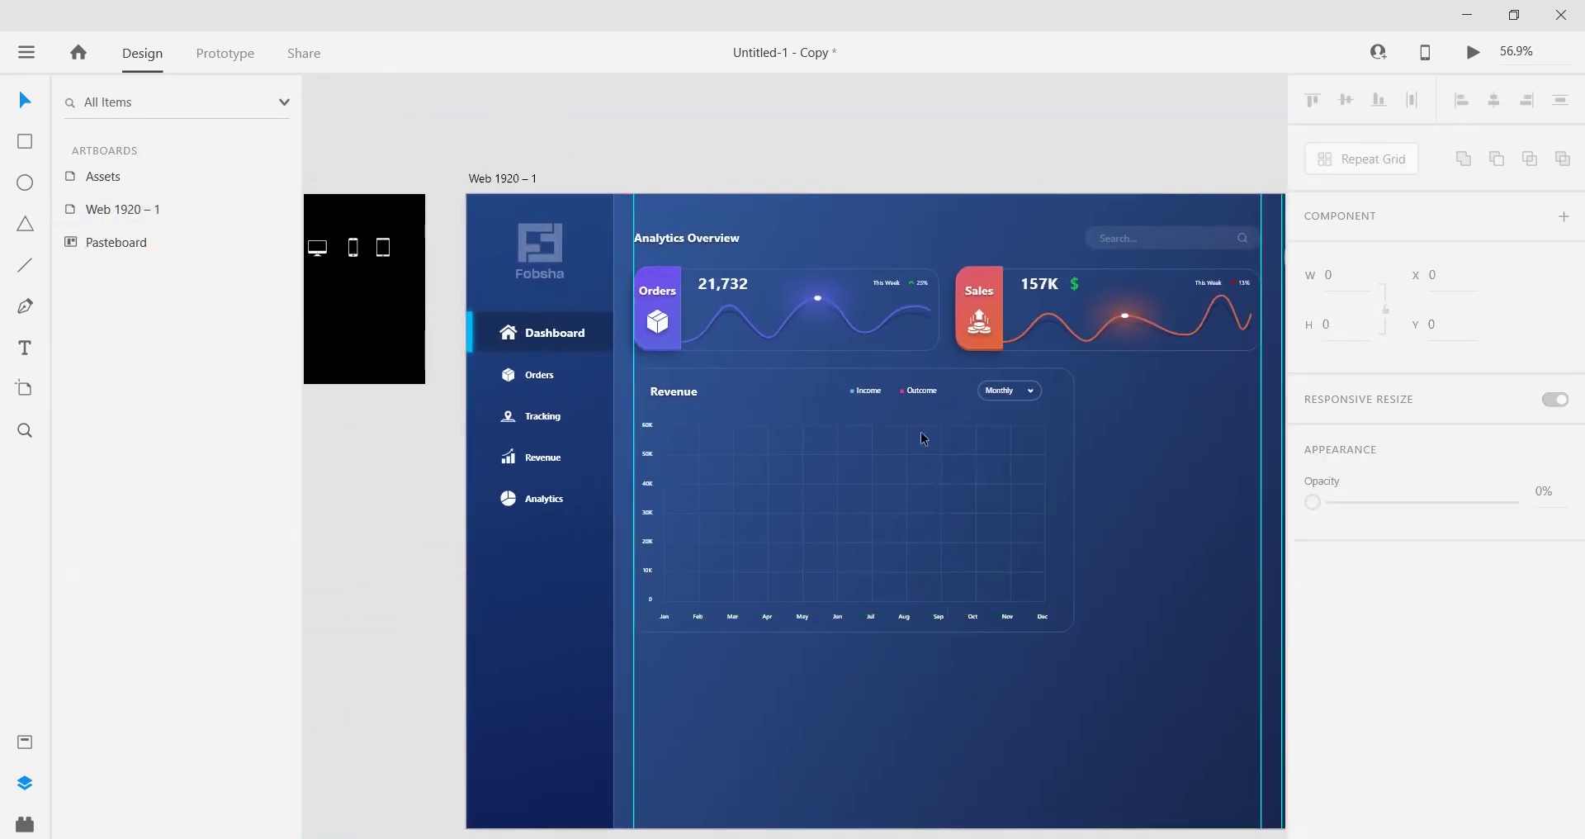
key("ctrl+z")
right_click(1218, 581)
mouse_move(1278, 727)
left_click(958, 671)
scroll(464, 499, "right", 3)
scroll(465, 500, "up", 3)
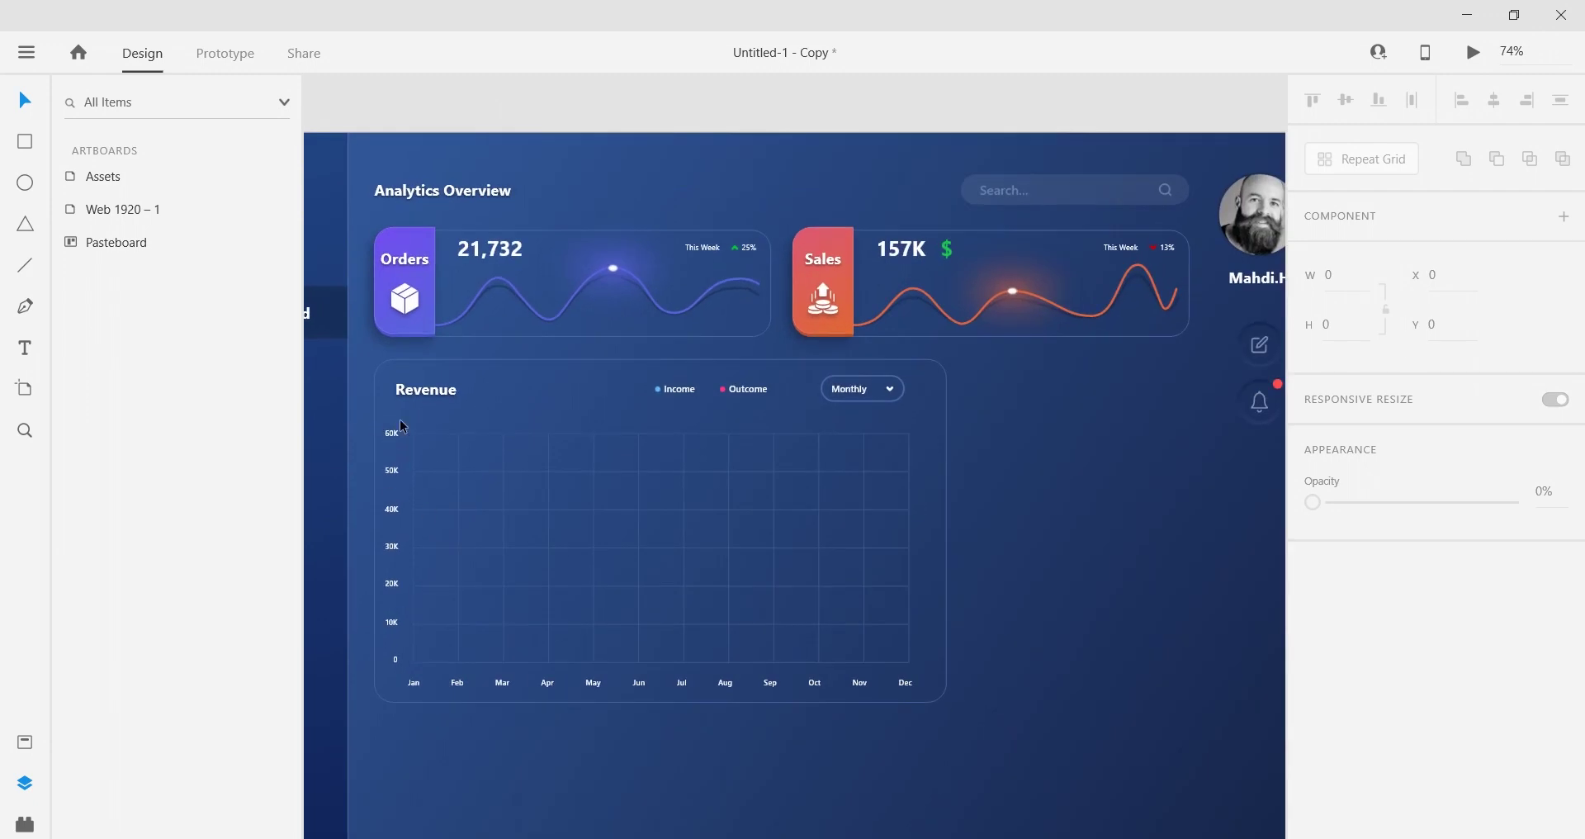
Step: Start a Pen path at Jan near the 0 line and undo the two trial curve points
scroll(974, 791, "left", 2)
key("p")
scroll(605, 676, "up", 5)
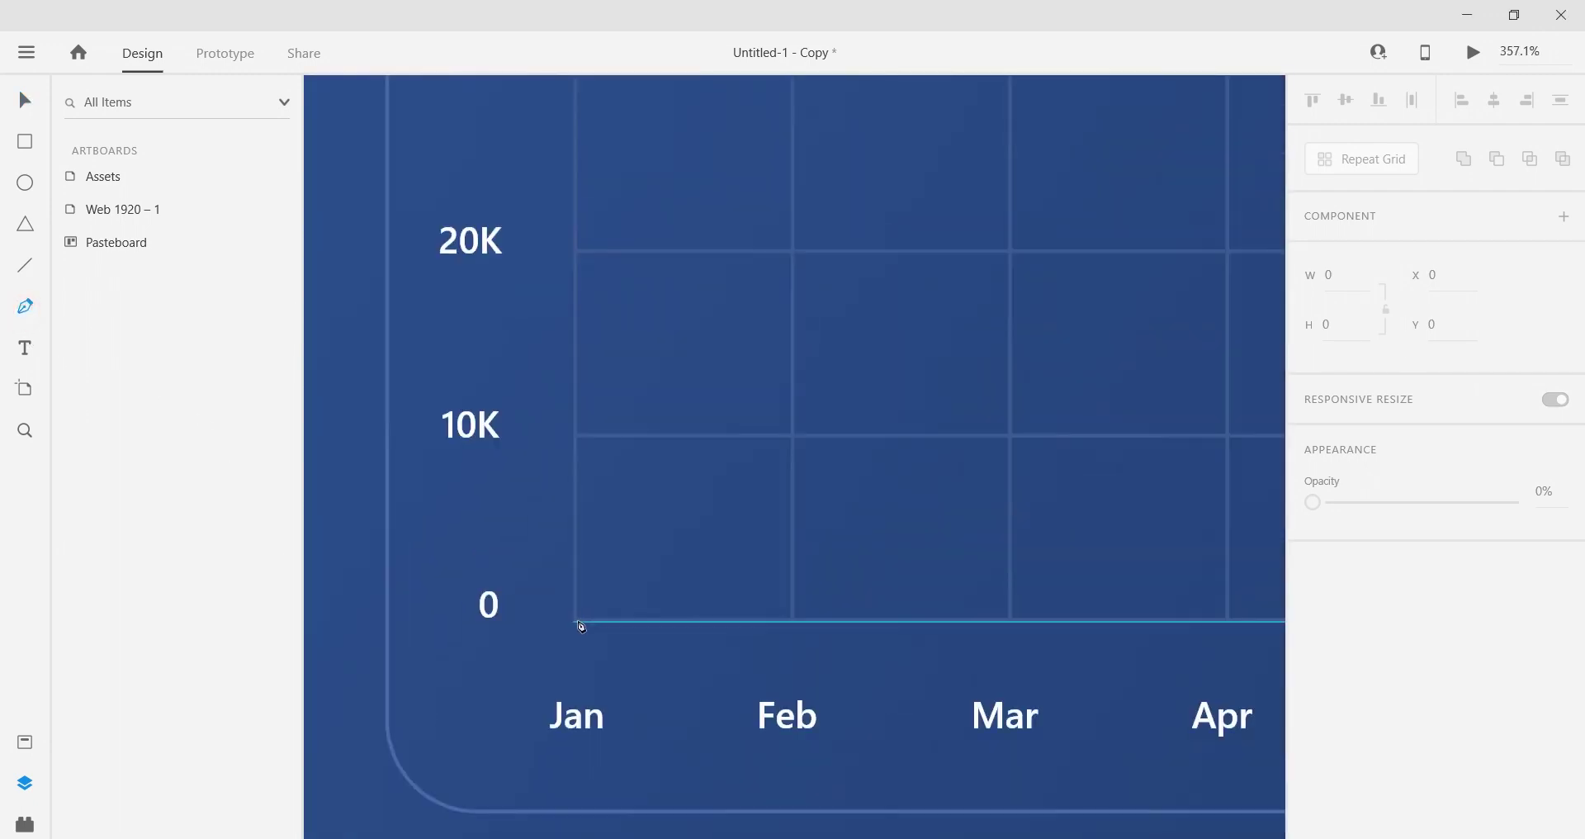
left_click(575, 618)
scroll(575, 617, "down", 4)
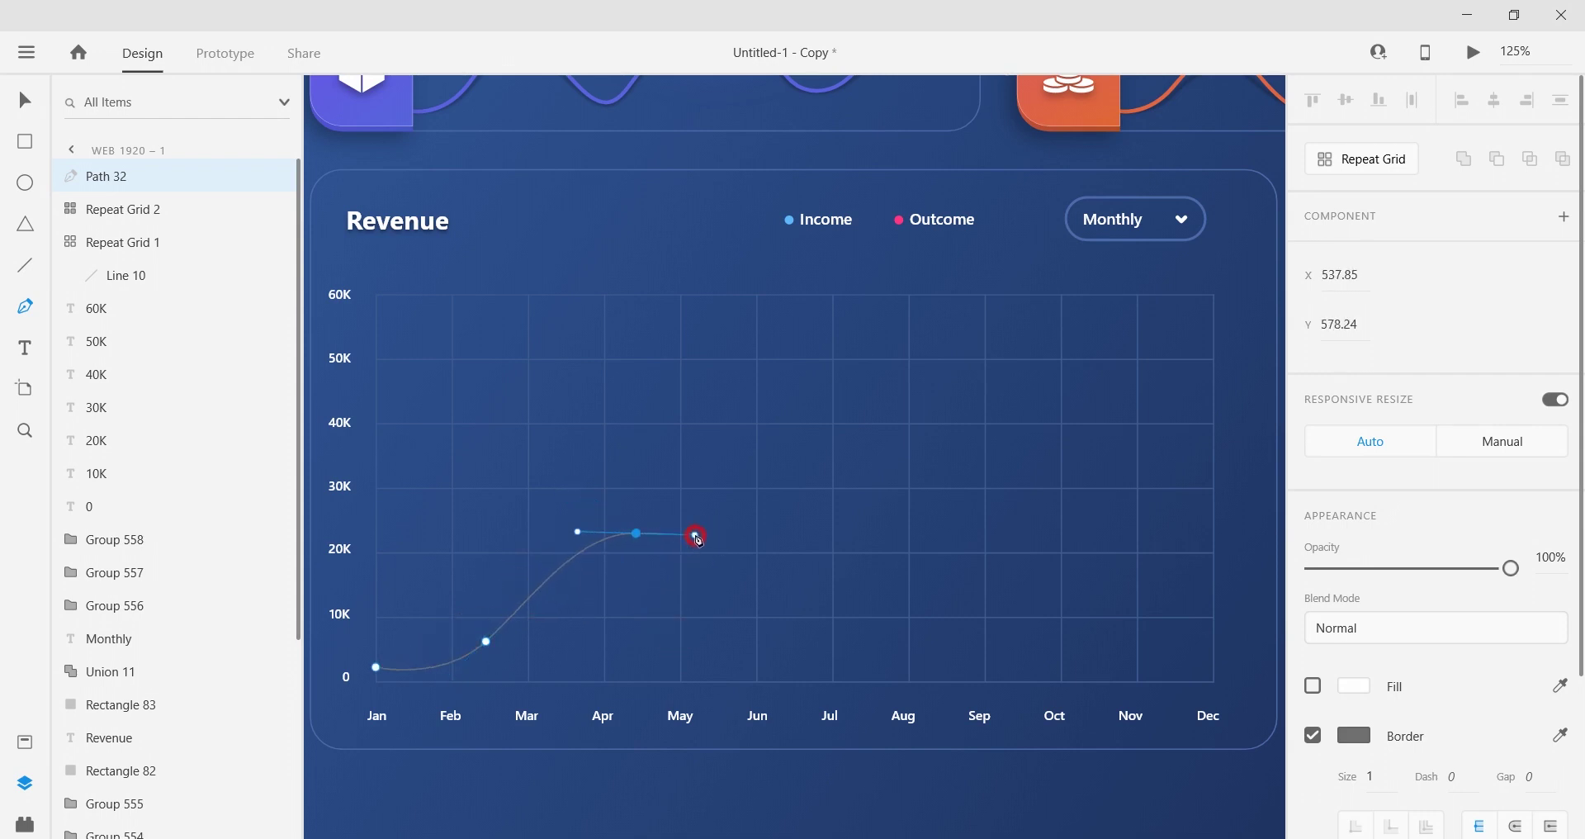
key("ctrl+z")
key("ctrl+z")
Step: Continue the path as a smooth wave from about 20K at Feb through alternating peaks and dips to Dec just above 30K
left_click_drag(456, 547, 523, 549)
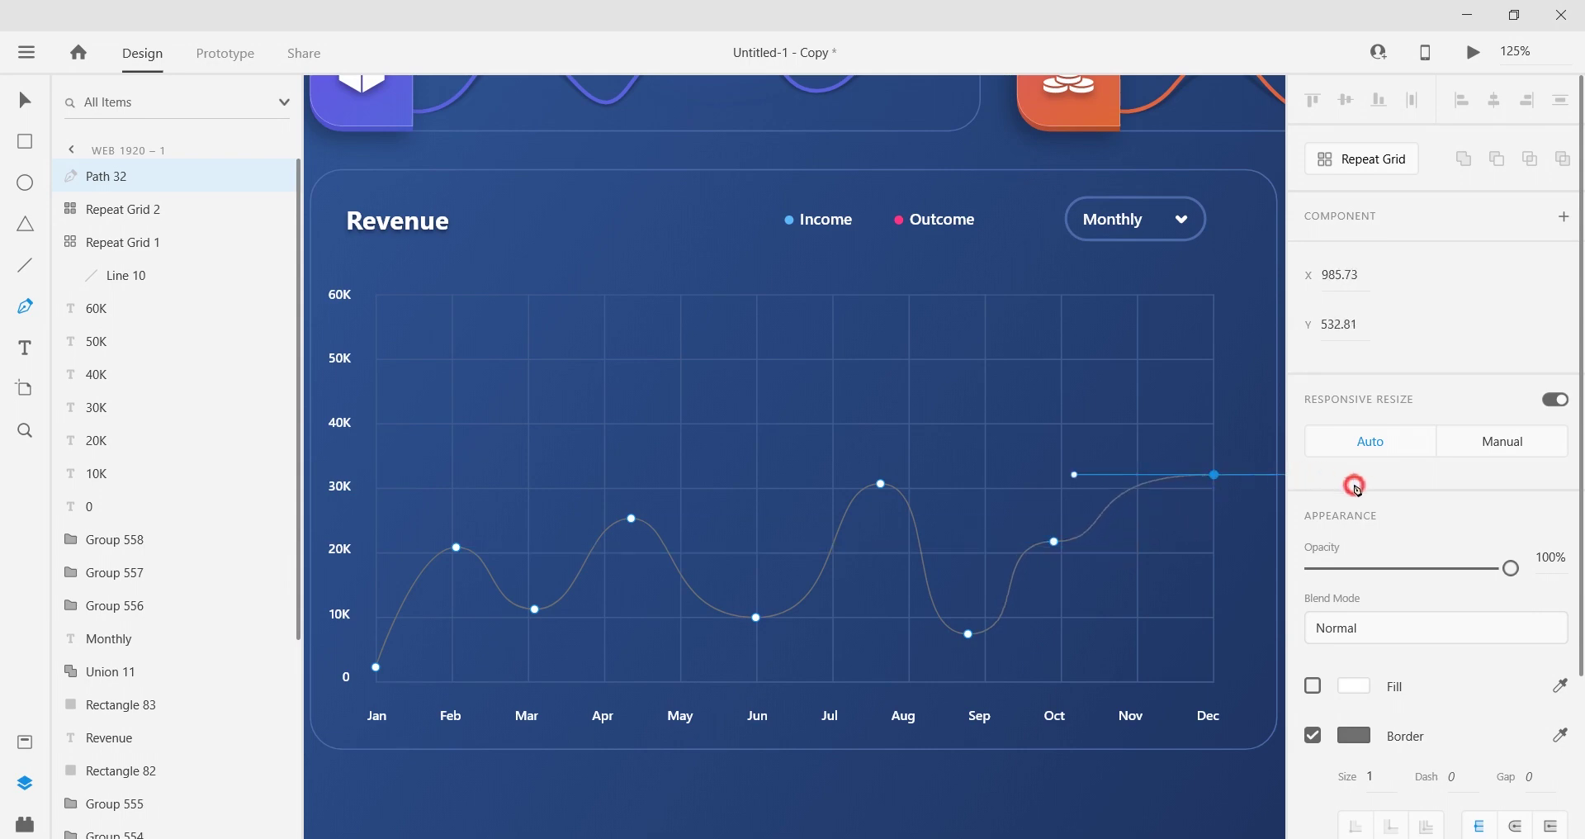
scroll(1141, 517, "down", 3)
key("v")
scroll(1189, 502, "up", 6)
scroll(1105, 533, "down", 3)
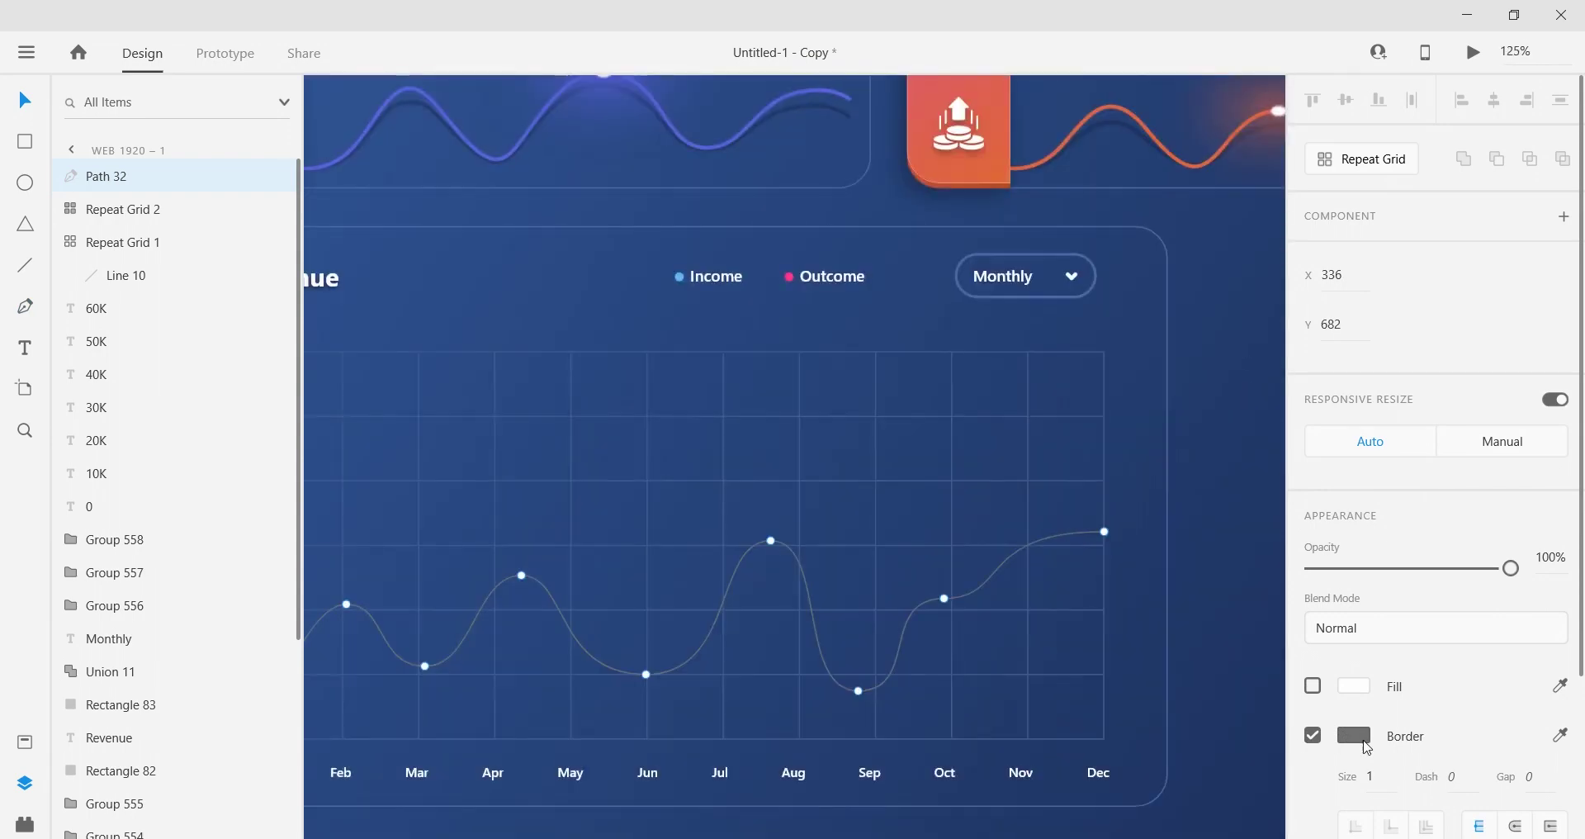
Step: Set the wave path's border to size 5 and color #FF337E, with a round cap
left_click(1370, 775)
type("5")
key("Return")
left_click(1363, 734)
left_click(1093, 821)
scroll(833, 532, "down", 3)
scroll(653, 573, "up", 1)
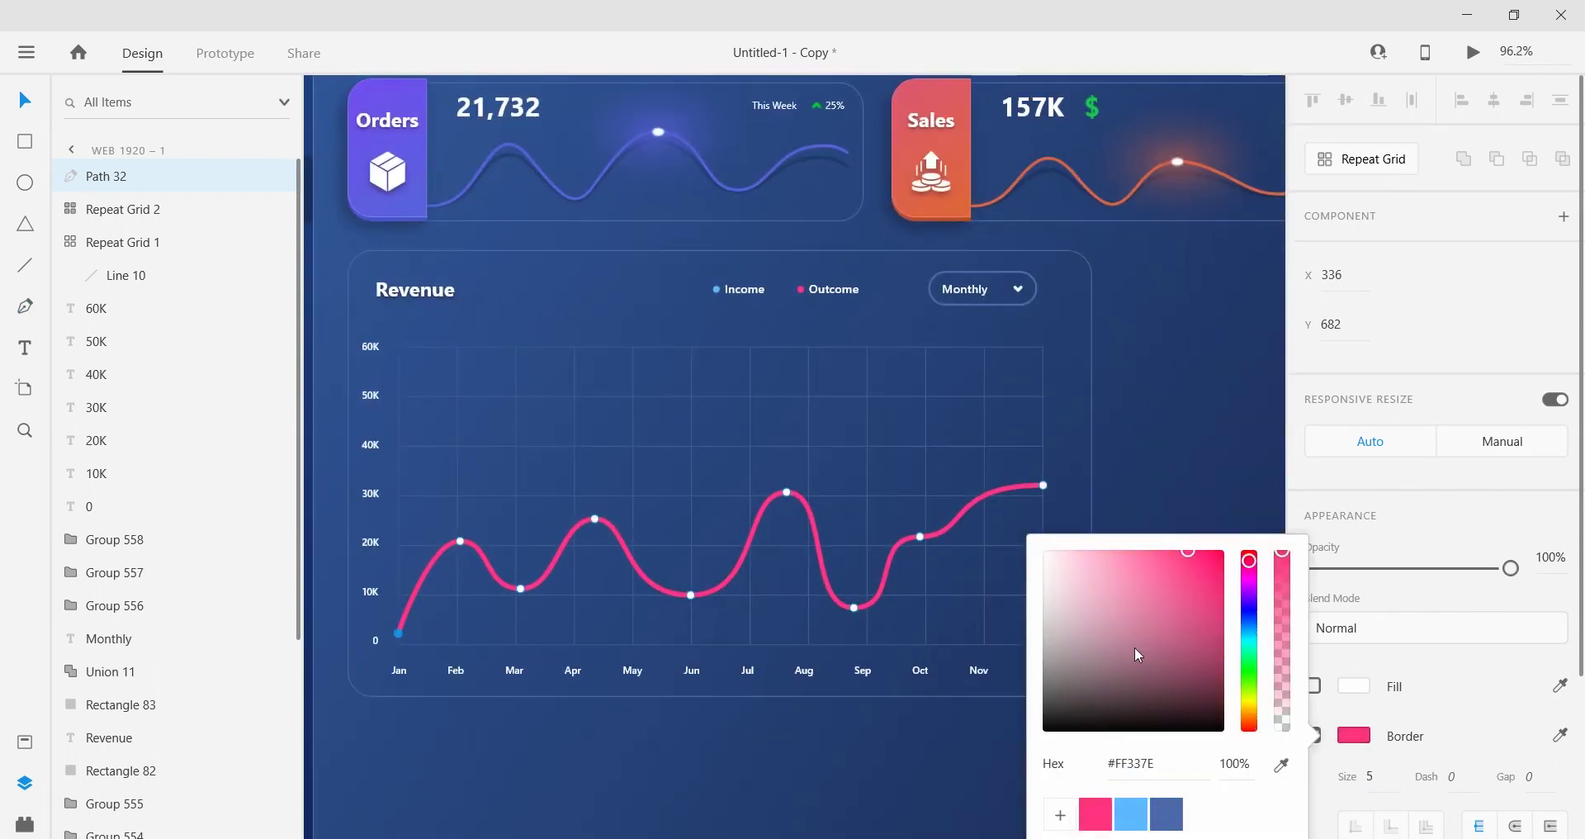
left_click(1518, 823)
Step: Group the seven value labels from 60K to 0 into one layer group
left_click(72, 244)
left_click(95, 279)
left_click(104, 473, "shift")
right_click(106, 477)
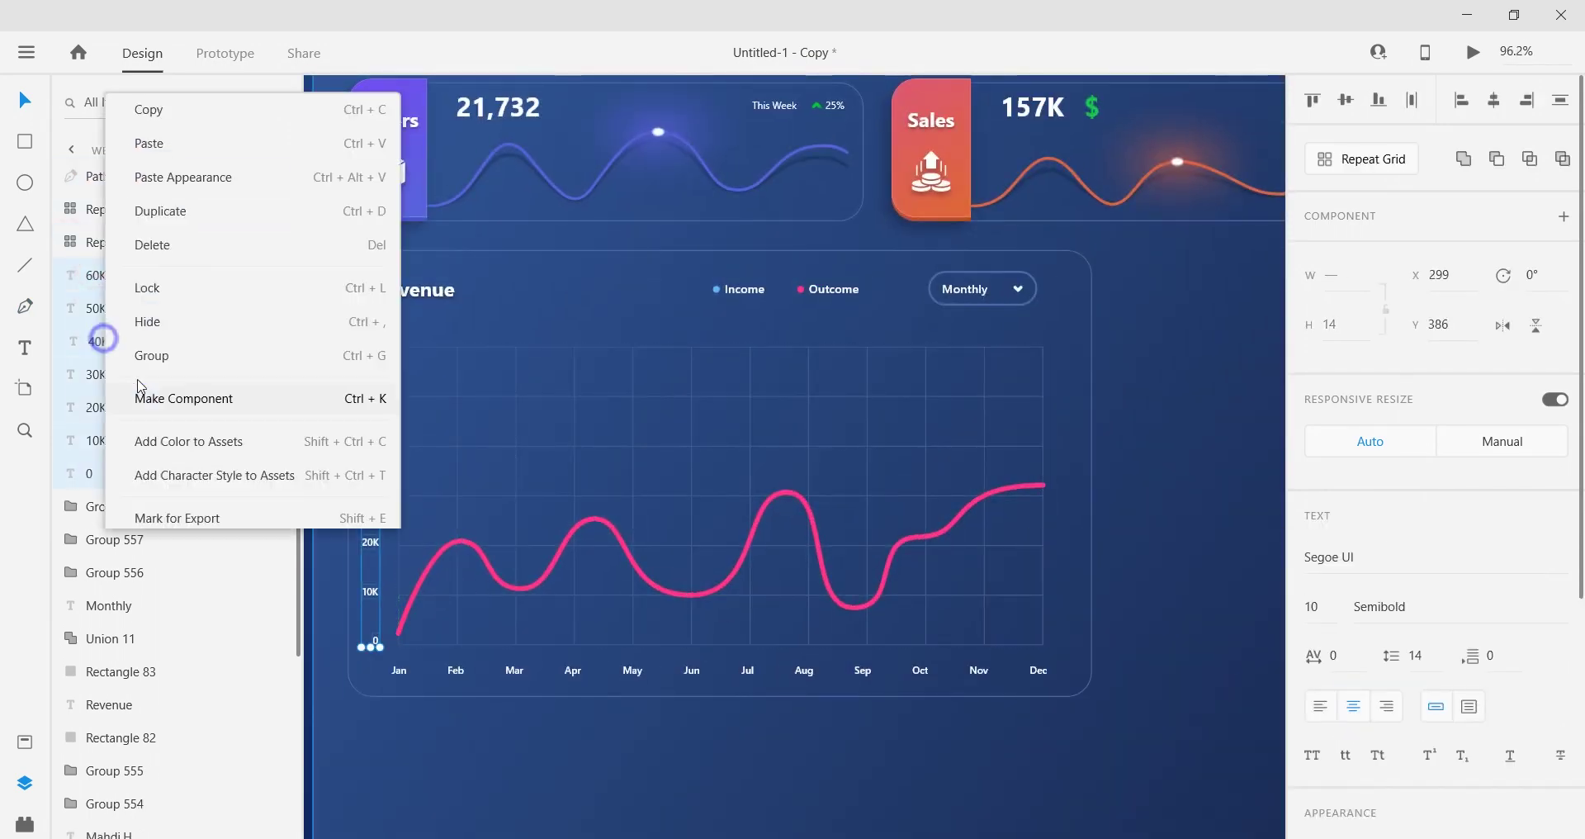
left_click(136, 318)
Step: Group the Monthly text, its arrow shape and the rounded rectangle behind them into one layer group
left_click(112, 308)
left_click(117, 341)
left_click(116, 374)
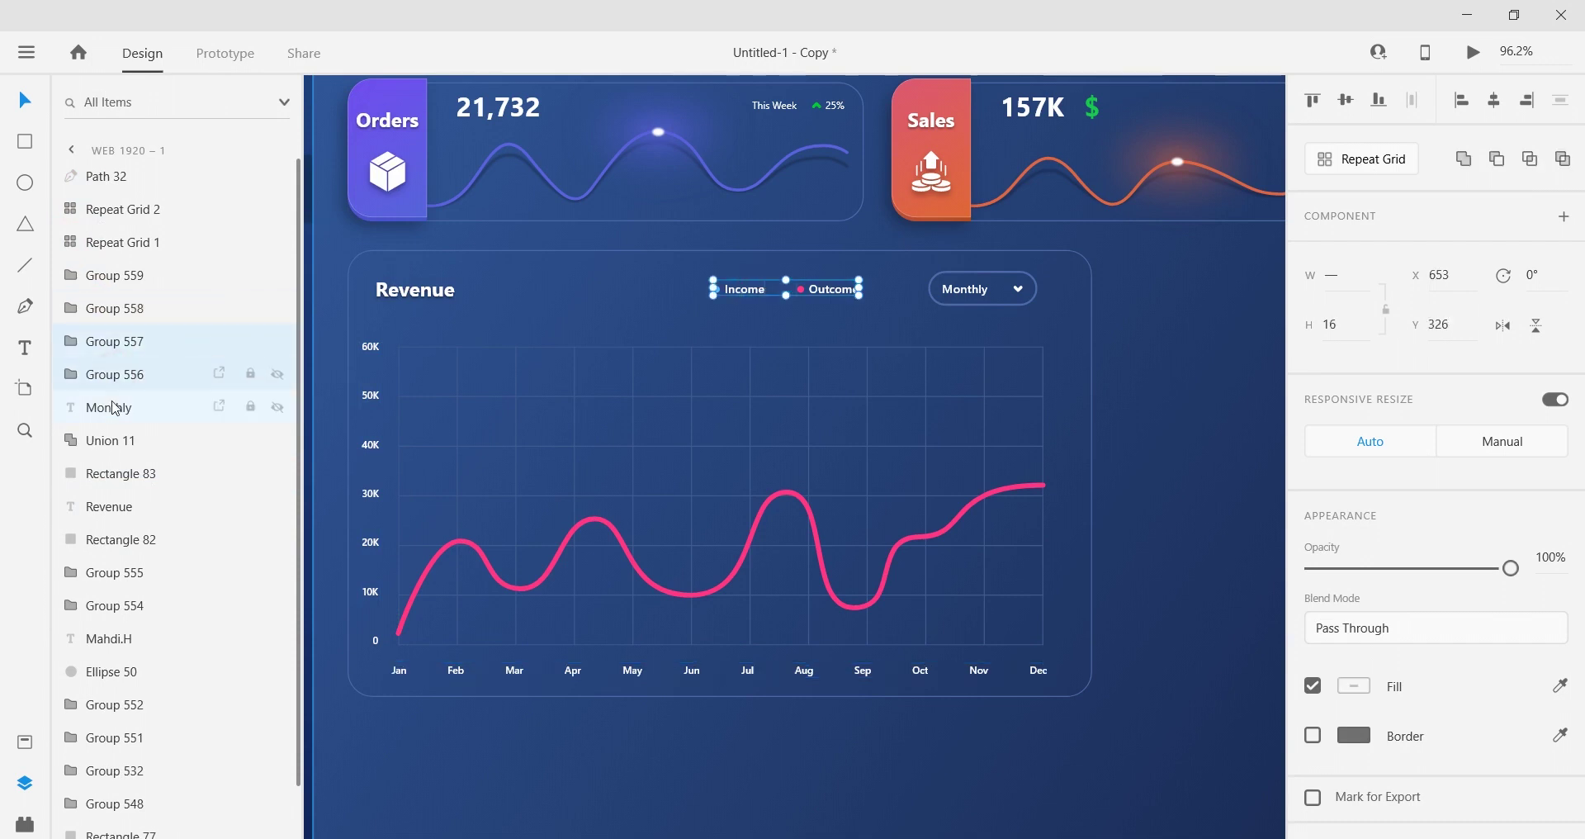
left_click(113, 407)
left_click(123, 440, "shift")
right_click(123, 440)
left_click(165, 266)
left_click(117, 441)
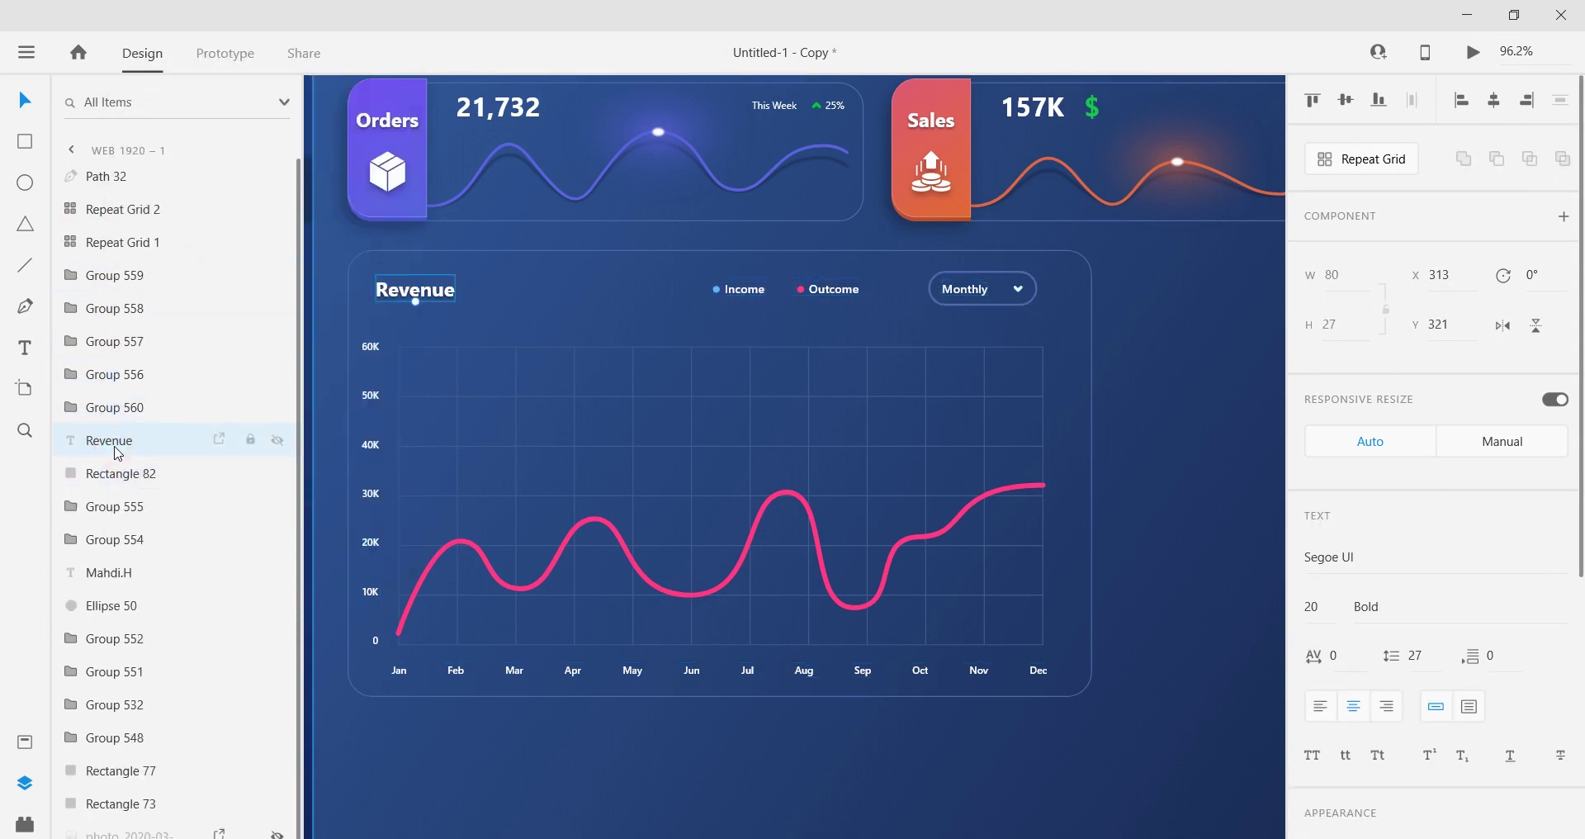
Step: Group the Revenue title, the Income and Outcome legends and the Monthly dropdown into one layer group
left_click(111, 341, "shift")
right_click(111, 341)
left_click(165, 262)
left_click(113, 308)
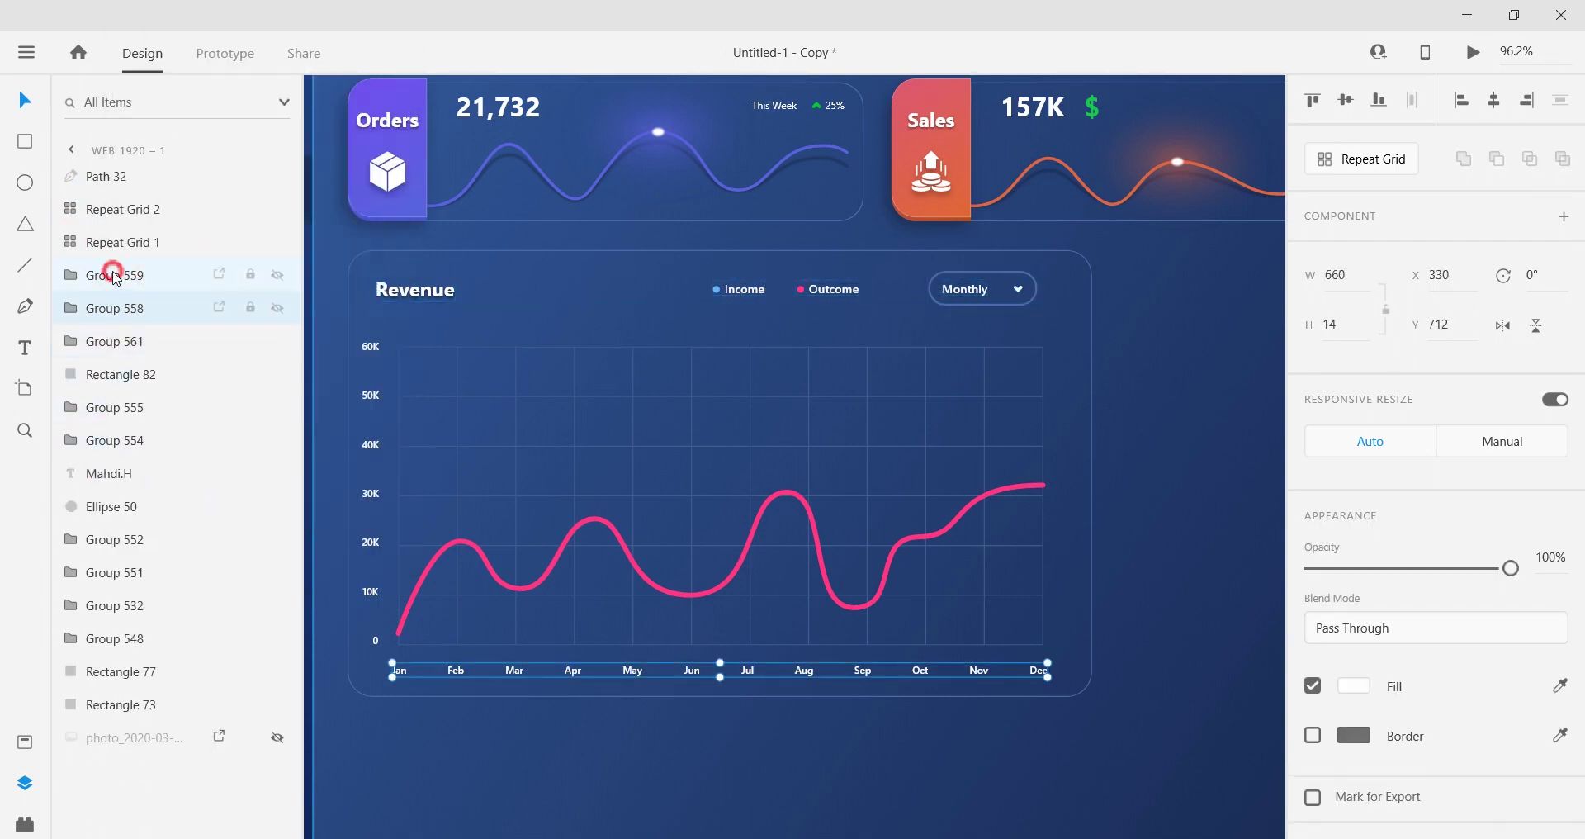
Step: Duplicate the pink curve path and give the copy a size 6 border in the lighter pink #FF8FB8
left_click(132, 209)
left_click(132, 176)
right_click(165, 178)
left_click(194, 297)
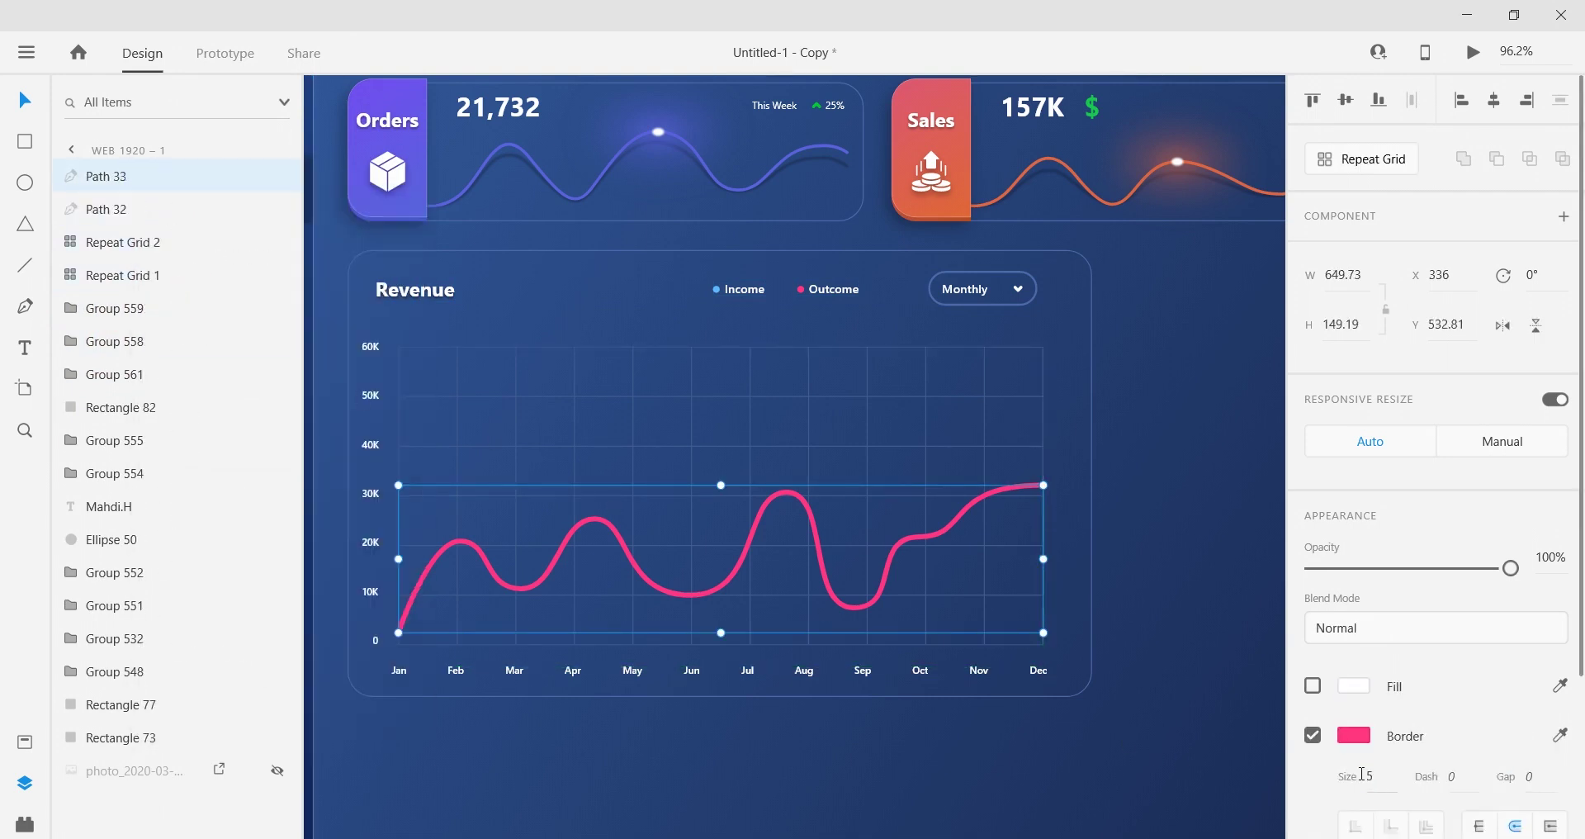
left_click(1353, 736)
left_click_drag(1160, 551, 1123, 545)
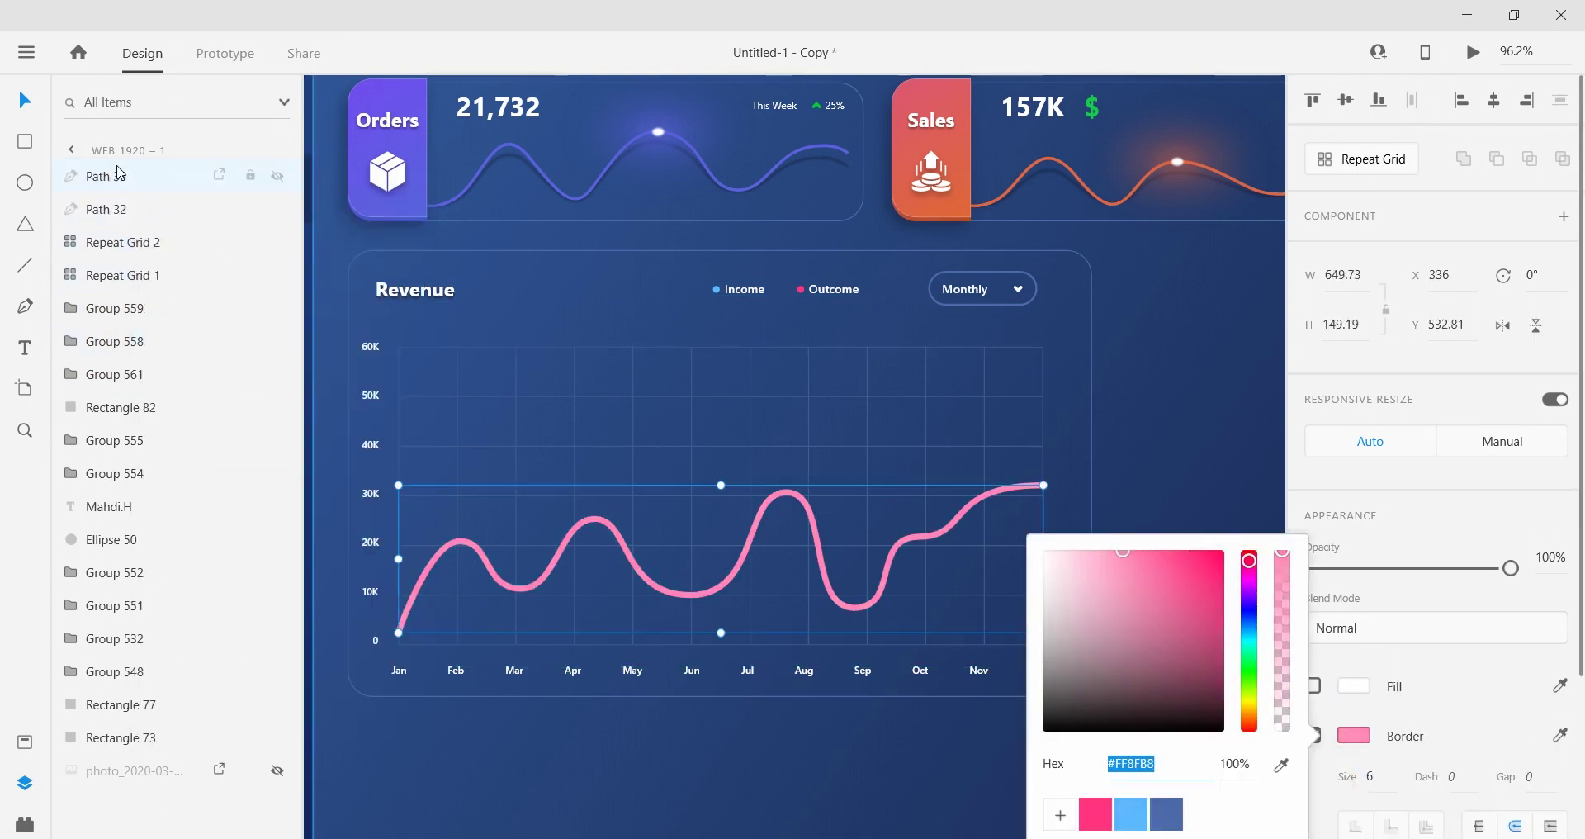
Step: Move the light pink copy below the original curve in the layer order and lighten its border to #FFADCB
left_click_drag(117, 176, 119, 221)
scroll(914, 592, "up", 3)
left_click(1368, 738)
left_click(1102, 543)
scroll(792, 506, "down", 3)
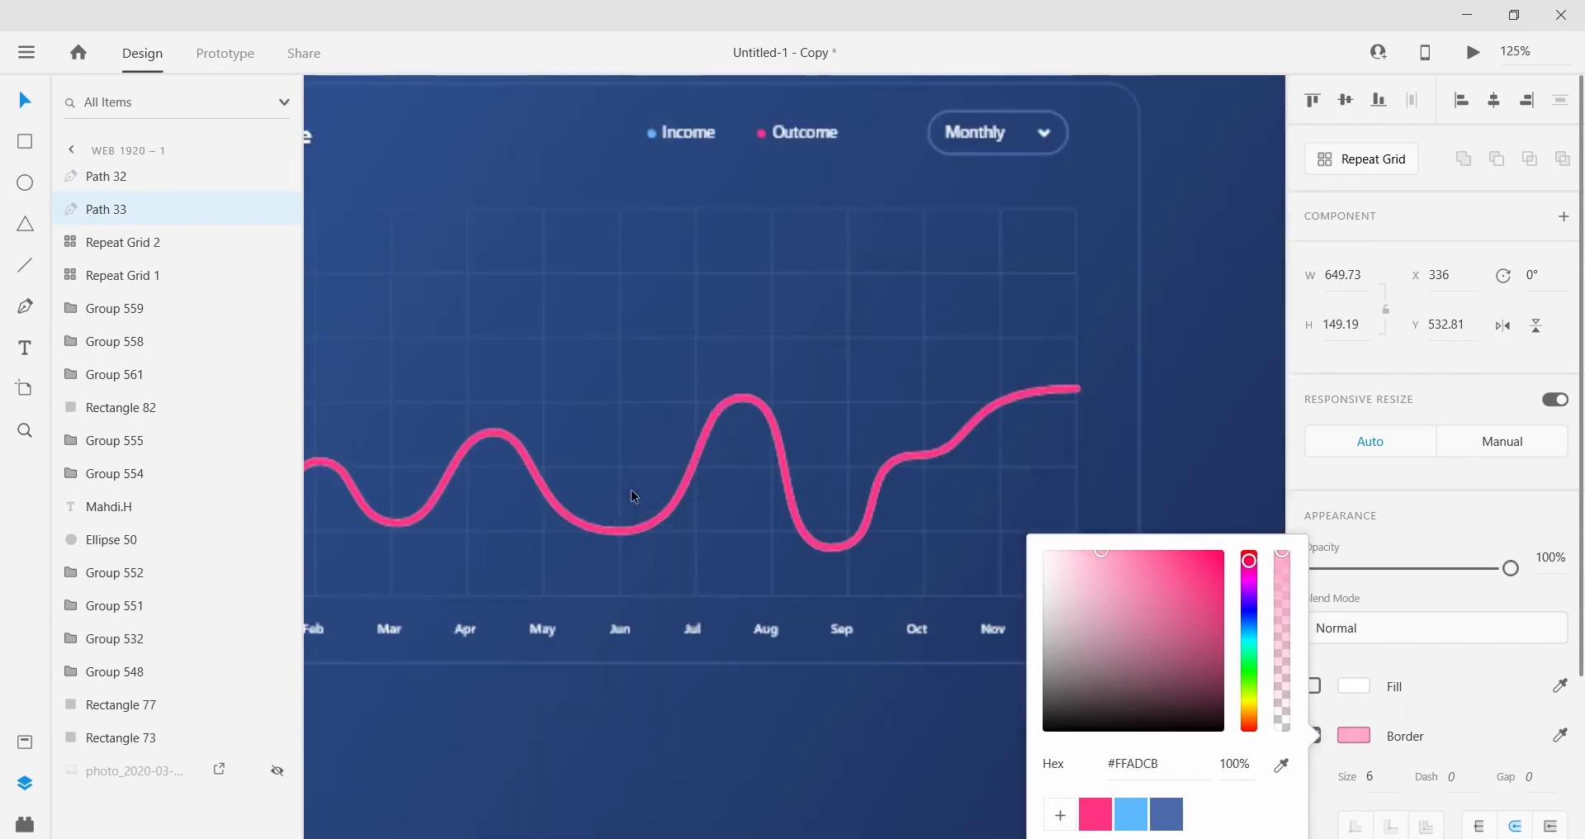
left_click(631, 506)
left_click_drag(633, 459, 712, 504)
left_click(127, 214)
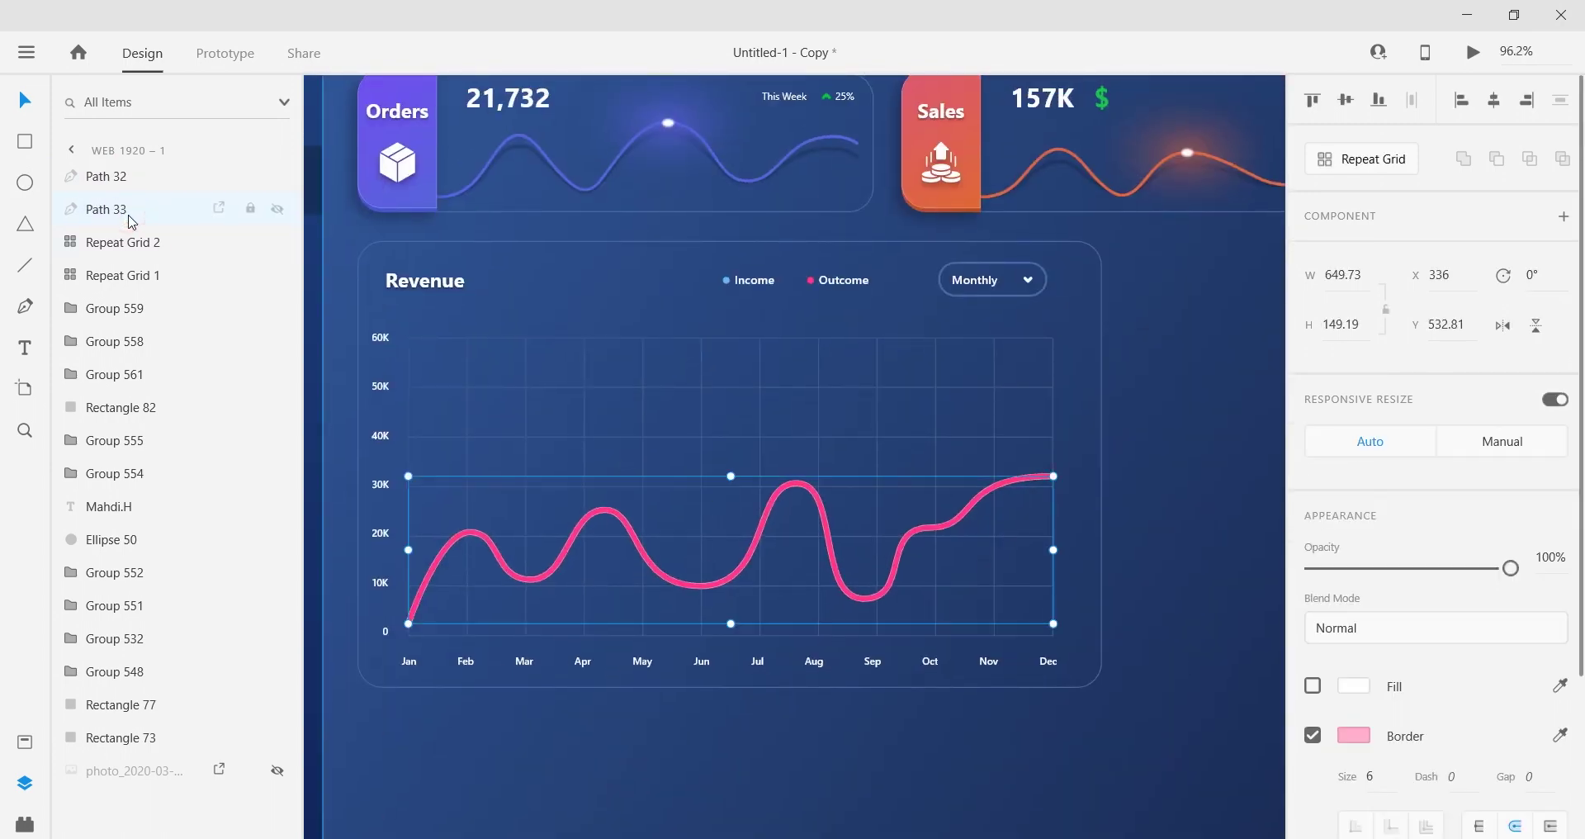
Step: Duplicate the original pink curve, place the copy beneath both pink paths and set its border to black #000000
left_click(127, 184)
key("ctrl+d")
left_click_drag(123, 177, 134, 241)
left_click(1354, 736)
left_click_drag(1147, 685, 948, 789)
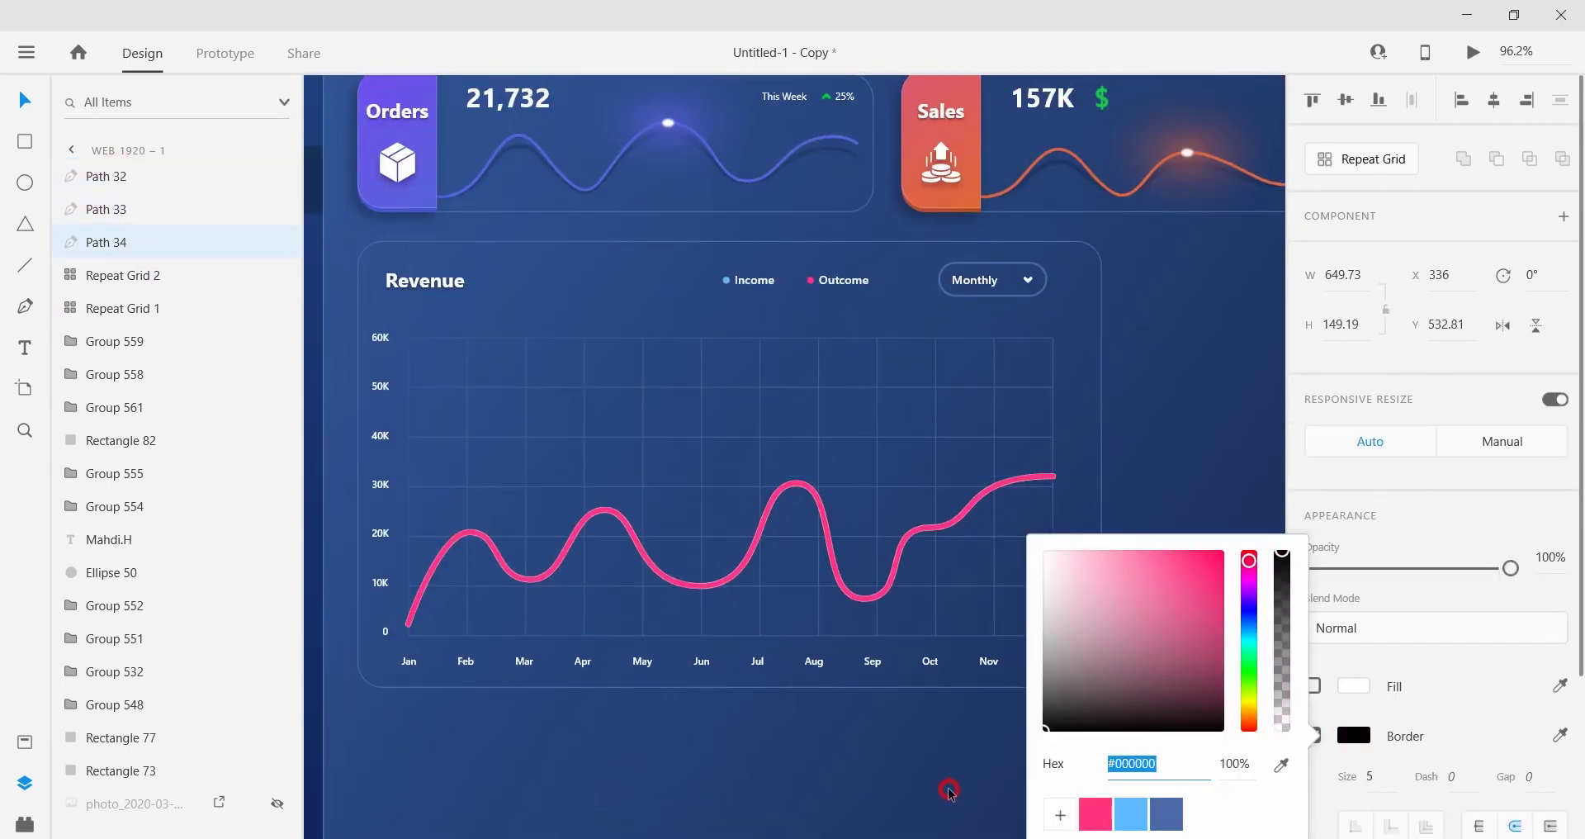
left_click(1400, 706)
Step: Apply an Object Blur with an amount of 4 to the black curve
scroll(1353, 739, "down", 3)
left_click(1367, 766)
left_click(1377, 803)
left_click_drag(1364, 762, 1359, 762)
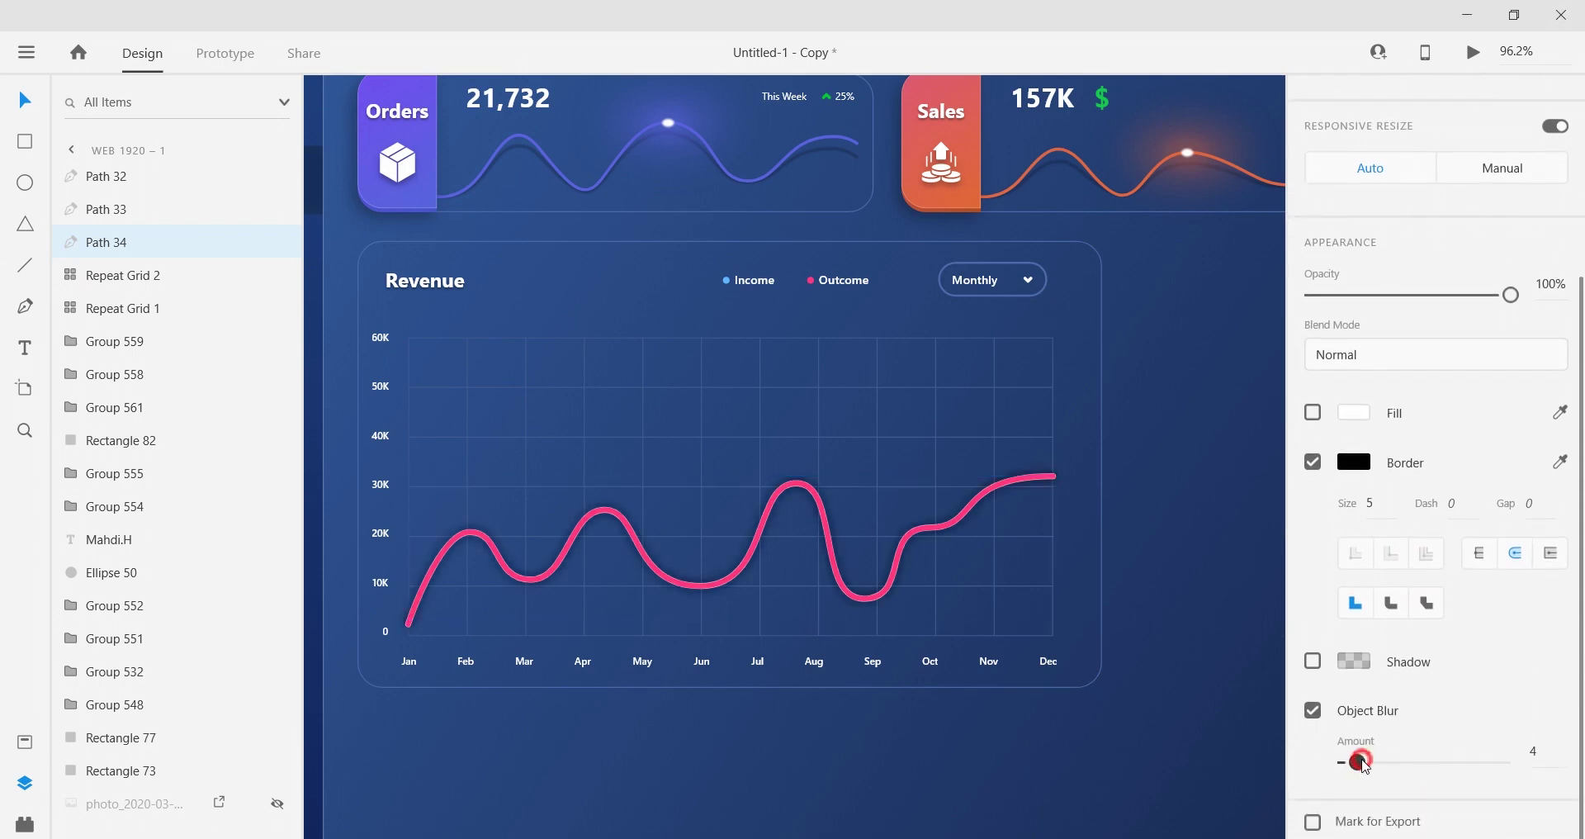
Step: Hide the two pink curves to isolate the blurred black shadow curve for editing
scroll(607, 532, "up", 3)
left_click(278, 209)
left_click(278, 173)
left_click_drag(477, 605, 678, 570)
scroll(575, 498, "up", 3)
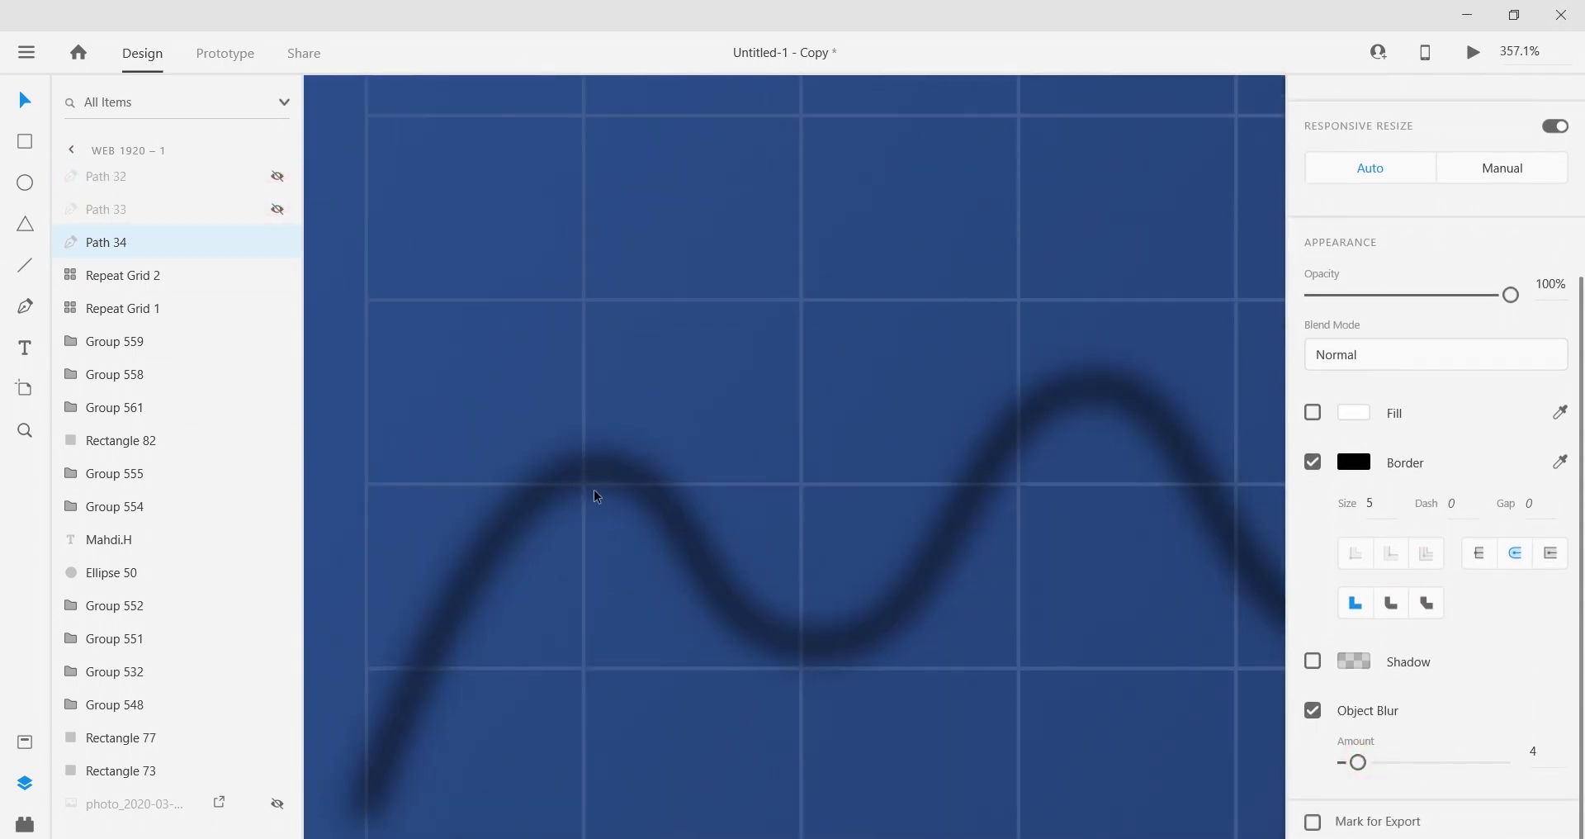
Step: Edit the shadow curve's anchors, lowering the Feb and Apr peaks and slightly lowering the Mar and Jun dips
double_click(593, 479)
left_click_drag(593, 469, 592, 522)
left_click_drag(818, 650, 817, 656)
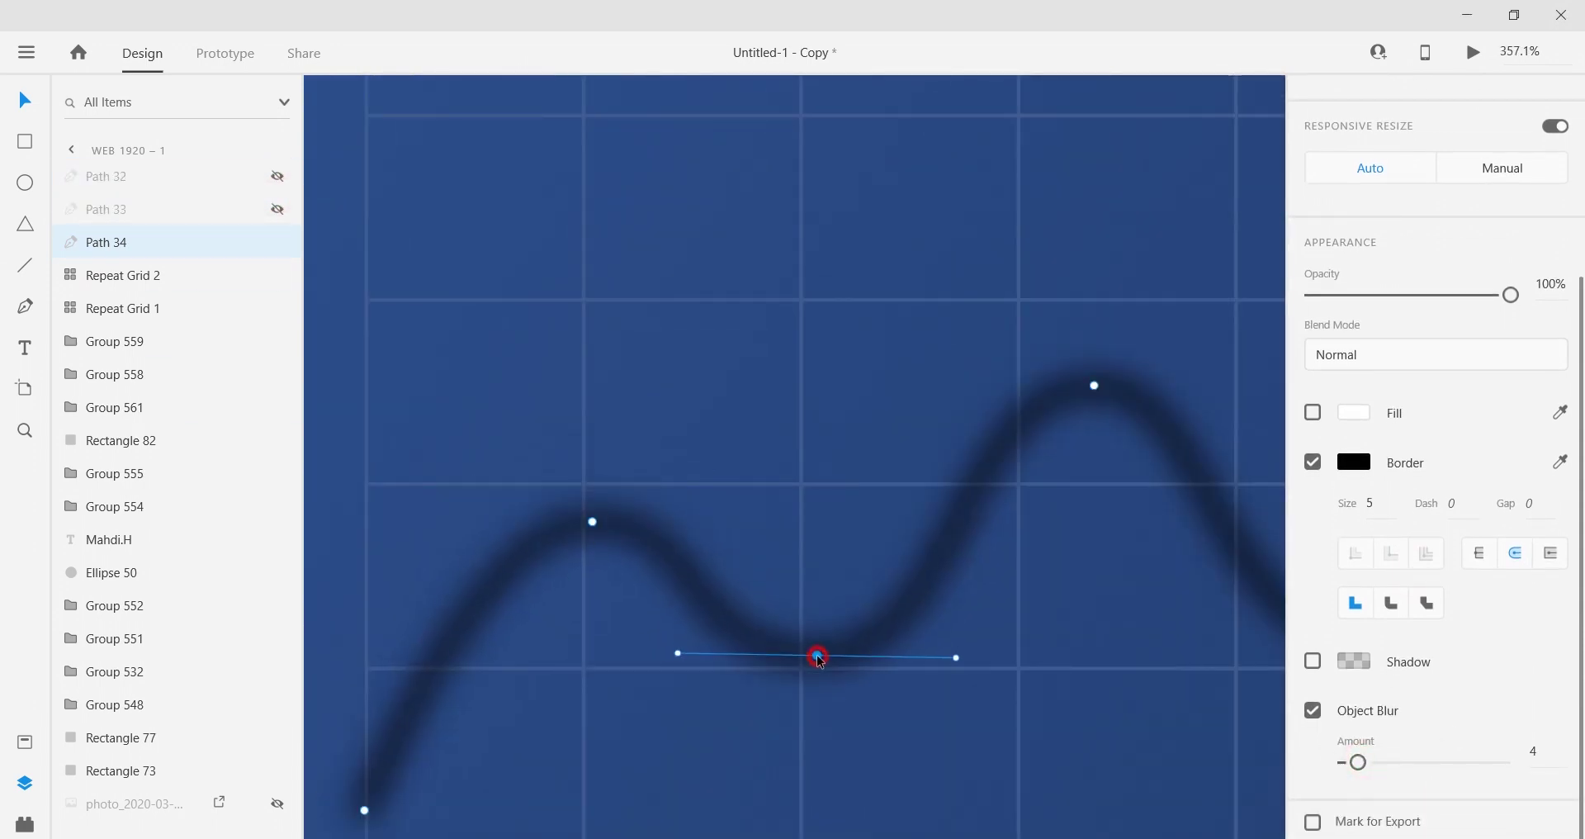
scroll(743, 520, "right", 5)
left_click_drag(673, 384, 676, 425)
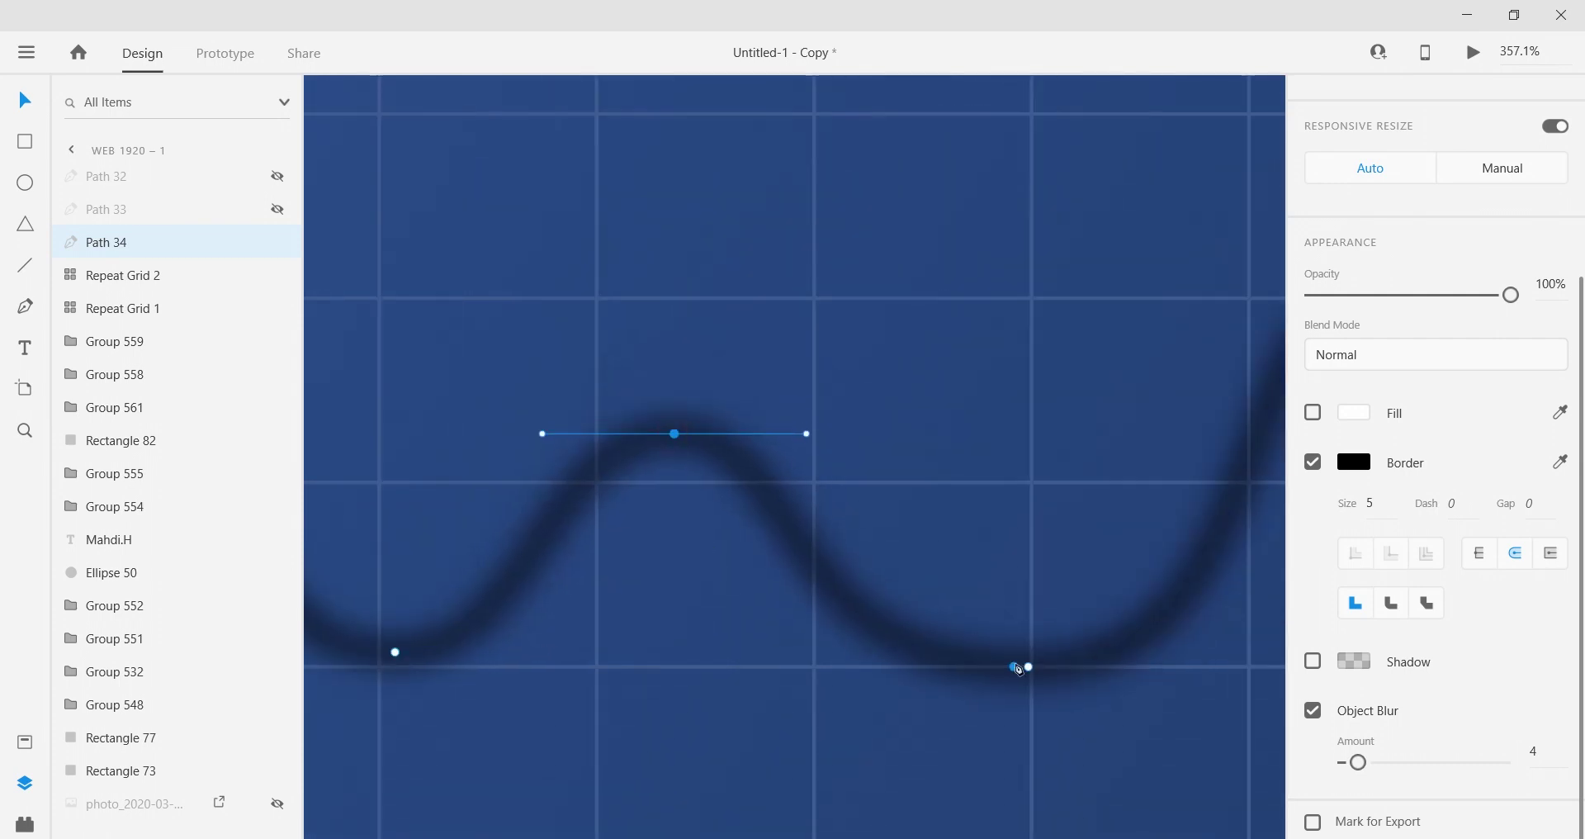
left_click_drag(1018, 668, 1026, 676)
Step: Lower the shadow curve's anchors at the Aug peak, Oct bend and Dec end, and shorten the Oct anchor's left handle
scroll(825, 495, "right", 5)
scroll(826, 496, "up", 1)
left_click_drag(948, 331, 942, 401)
scroll(941, 401, "right", 6)
scroll(941, 401, "down", 2)
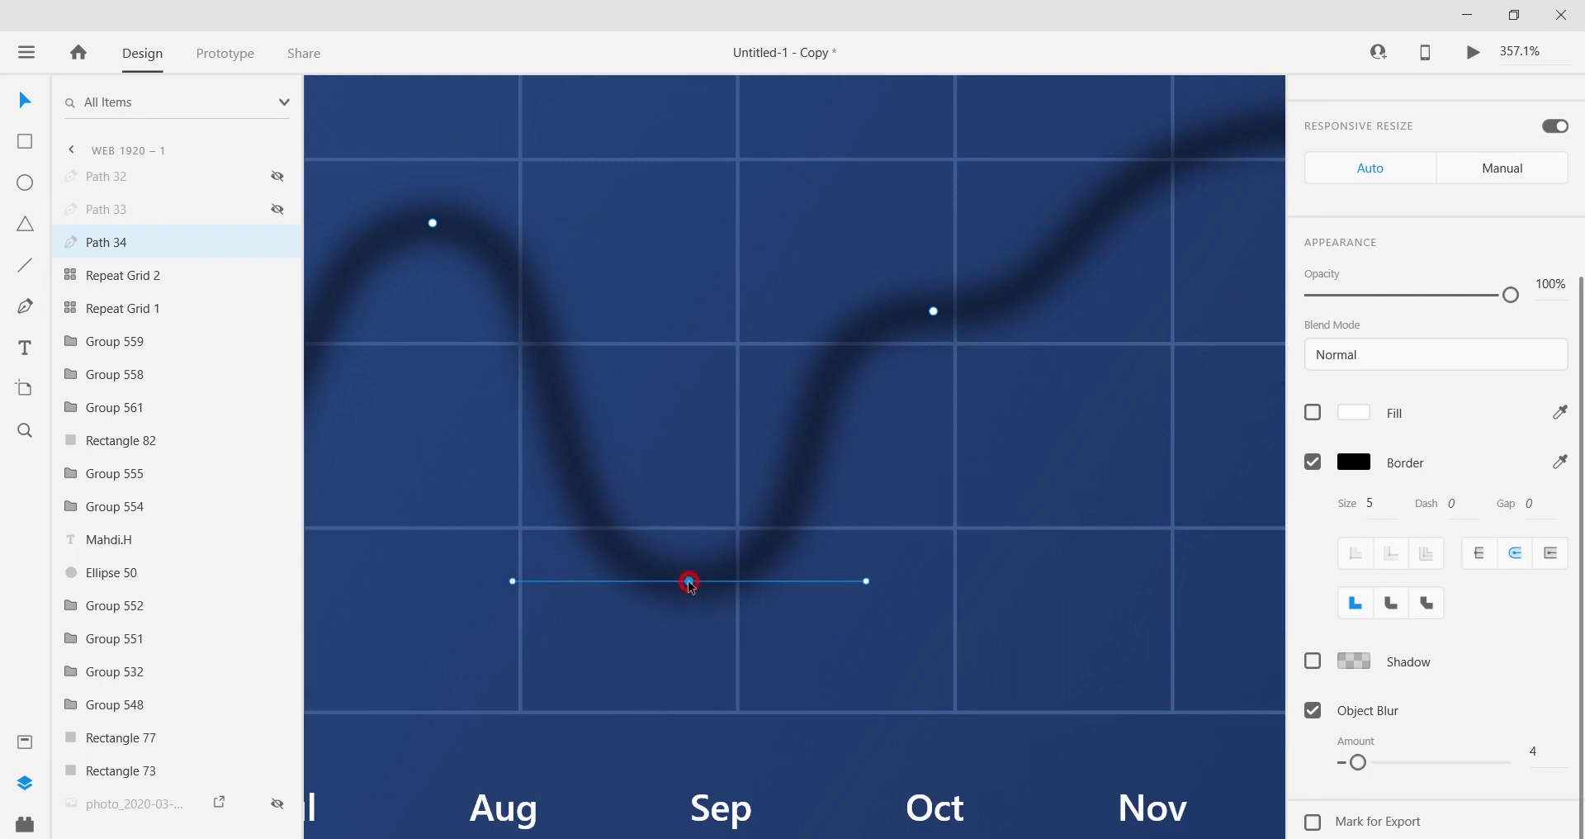
scroll(781, 468, "right", 4)
scroll(781, 468, "up", 1)
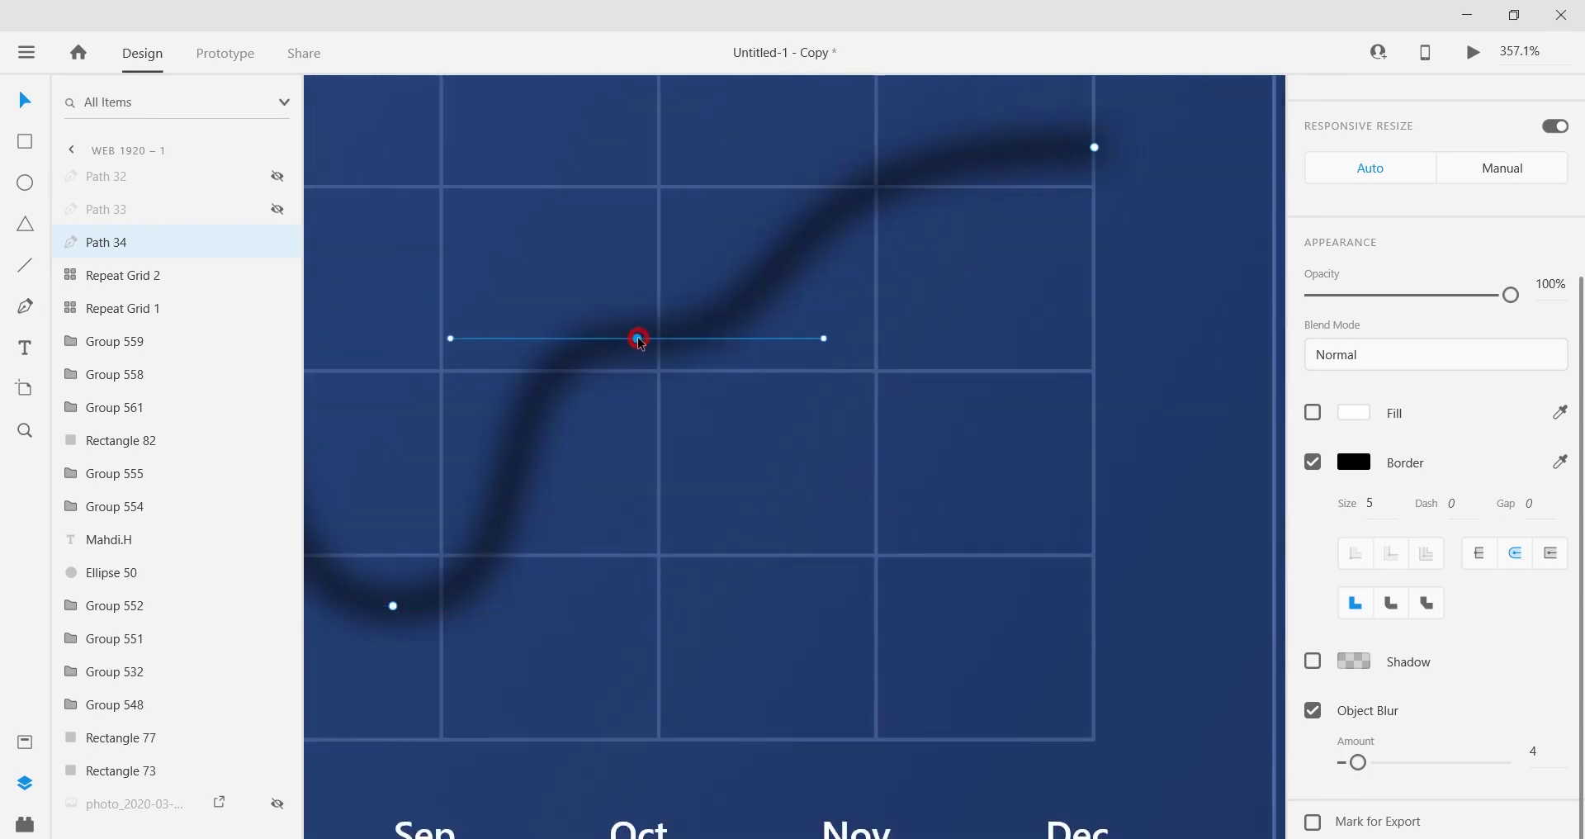
left_click_drag(639, 339, 640, 349)
left_click_drag(454, 354, 519, 350)
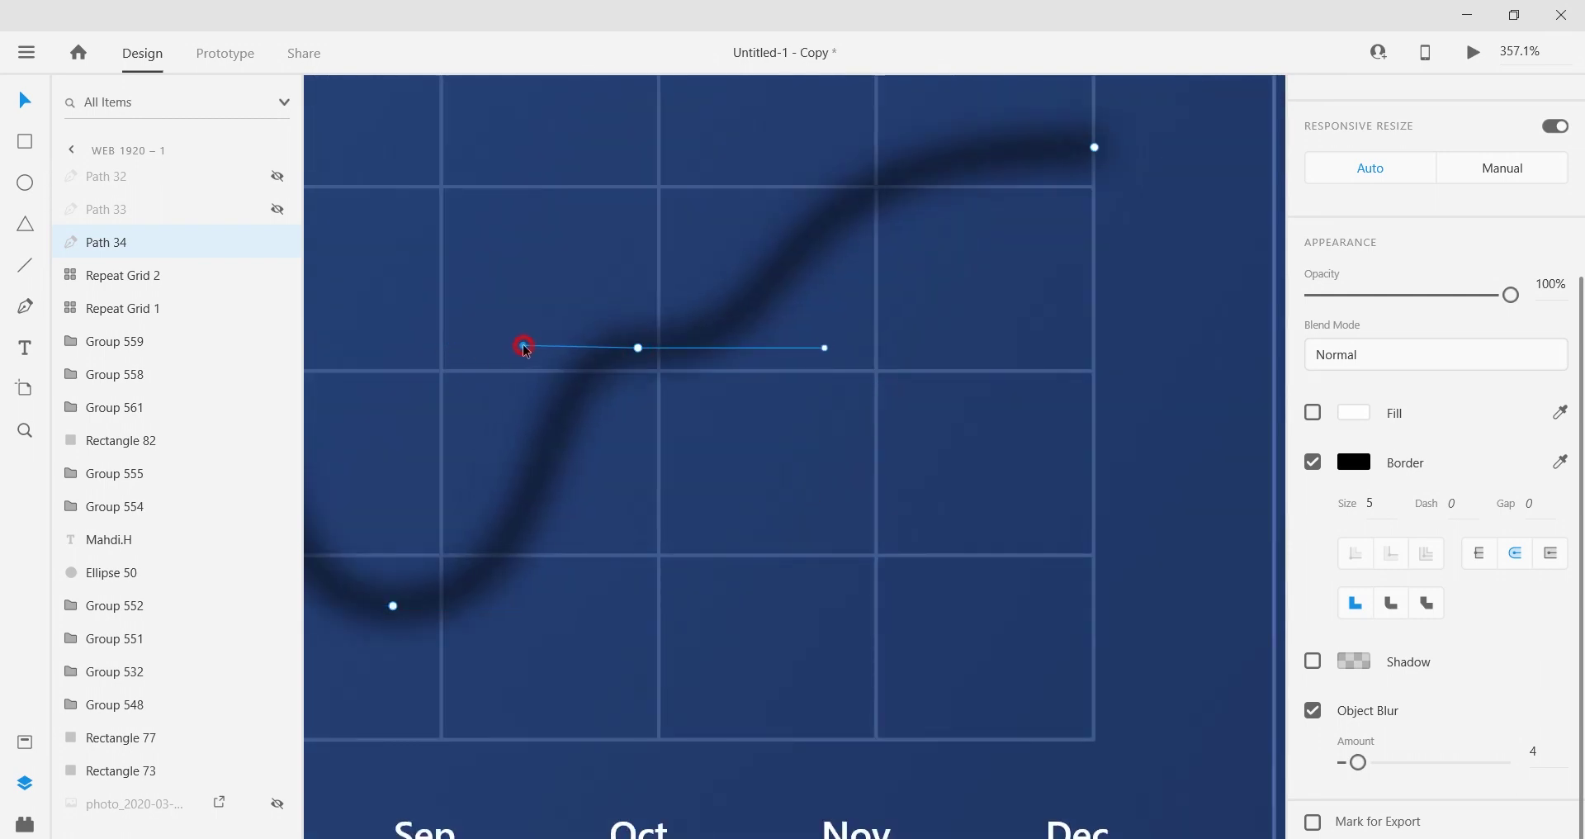
left_click_drag(996, 398, 808, 527)
left_click_drag(906, 276, 906, 327)
Step: Show both pink curves again above the shadow curve
scroll(897, 357, "down", 4)
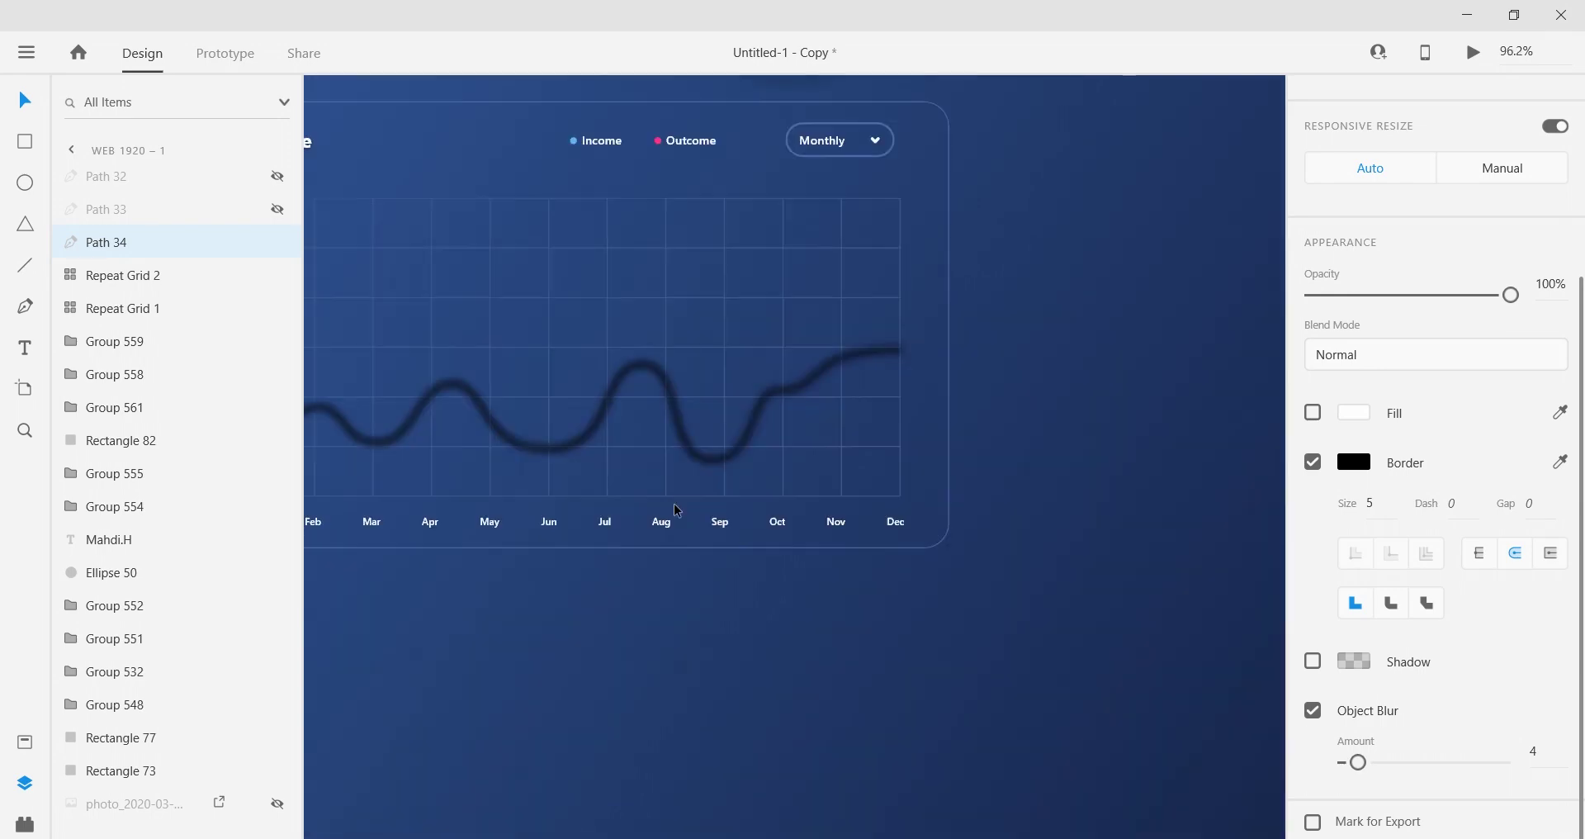
left_click_drag(675, 511, 1049, 544)
left_click(276, 210)
left_click(276, 176)
scroll(867, 426, "up", 6)
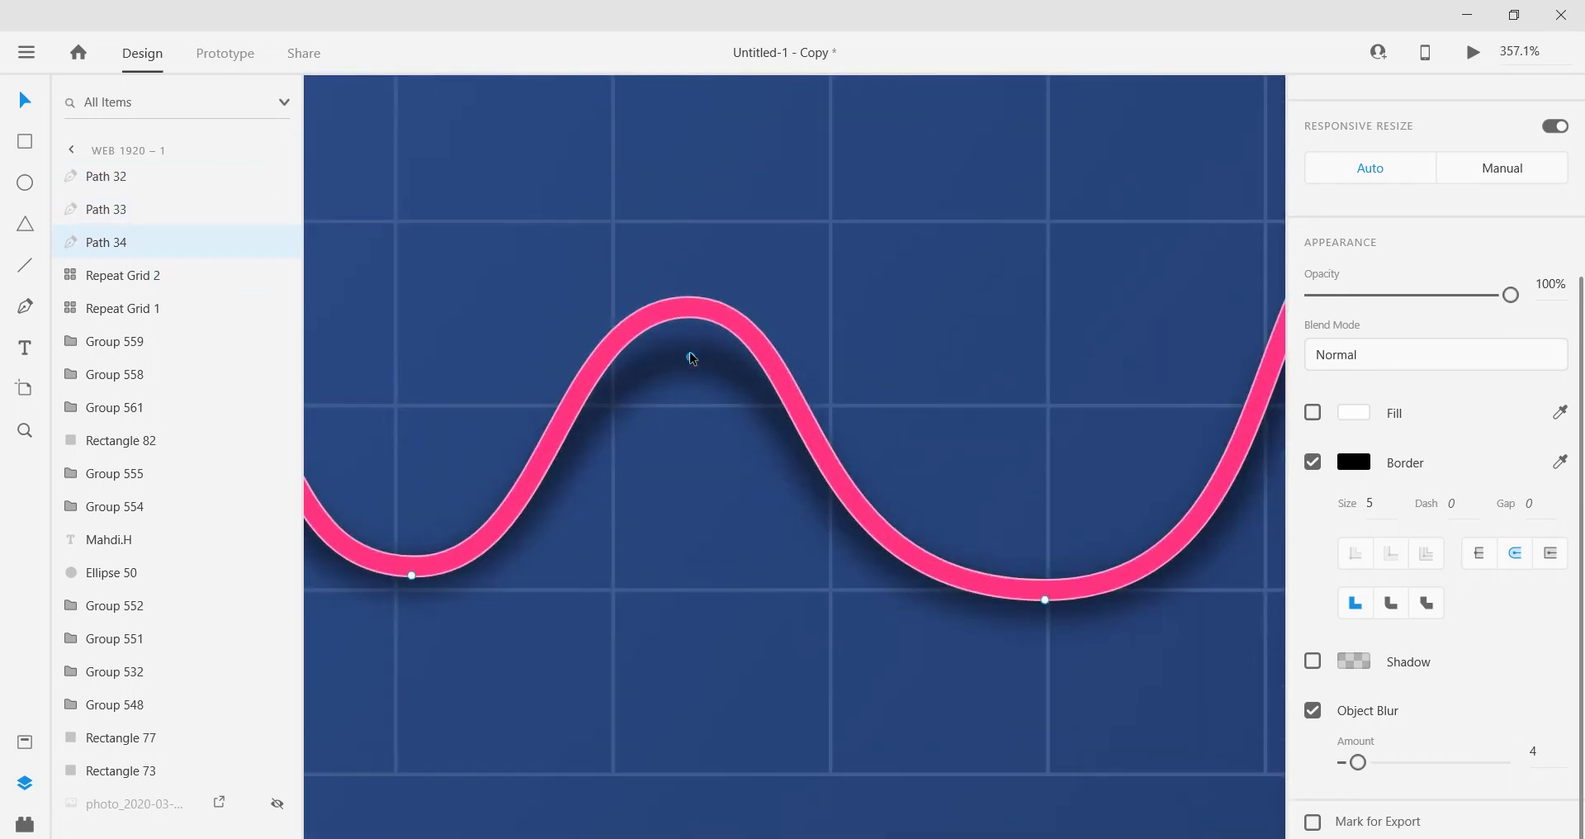
Step: Undo the last change and lower the shadow curve's Apr and Feb peaks slightly further below the pink curve
key("ctrl+z")
left_click_drag(691, 369, 691, 380)
scroll(685, 462, "down", 2)
scroll(672, 562, "left", 2)
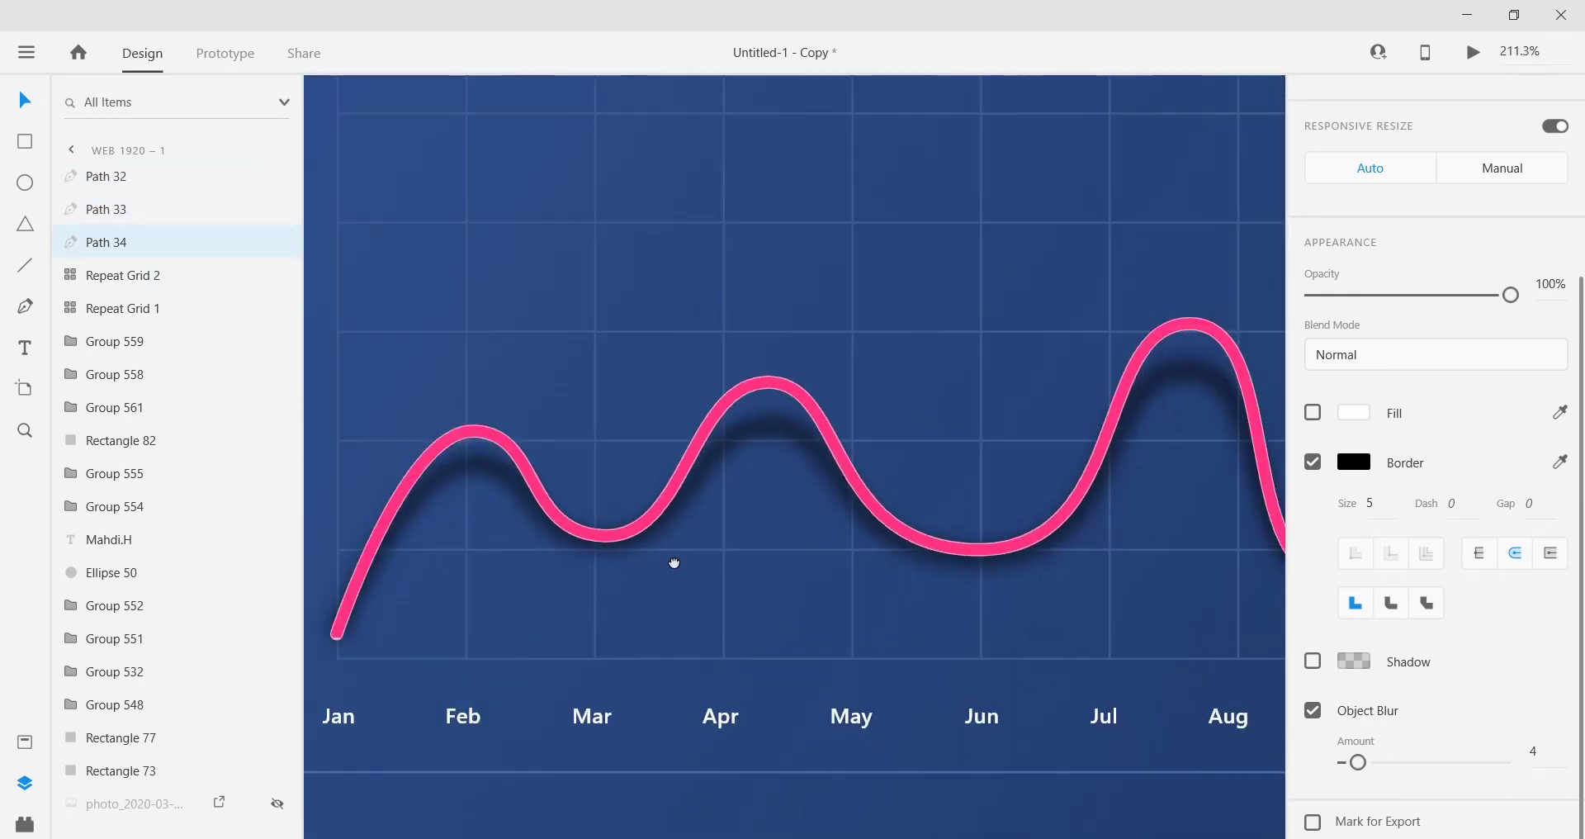
left_click_drag(490, 469, 491, 479)
Step: Lower the shadow curve's end anchor at Dec slightly further below the pink curve
scroll(722, 587, "right", 5)
scroll(863, 472, "down", 1)
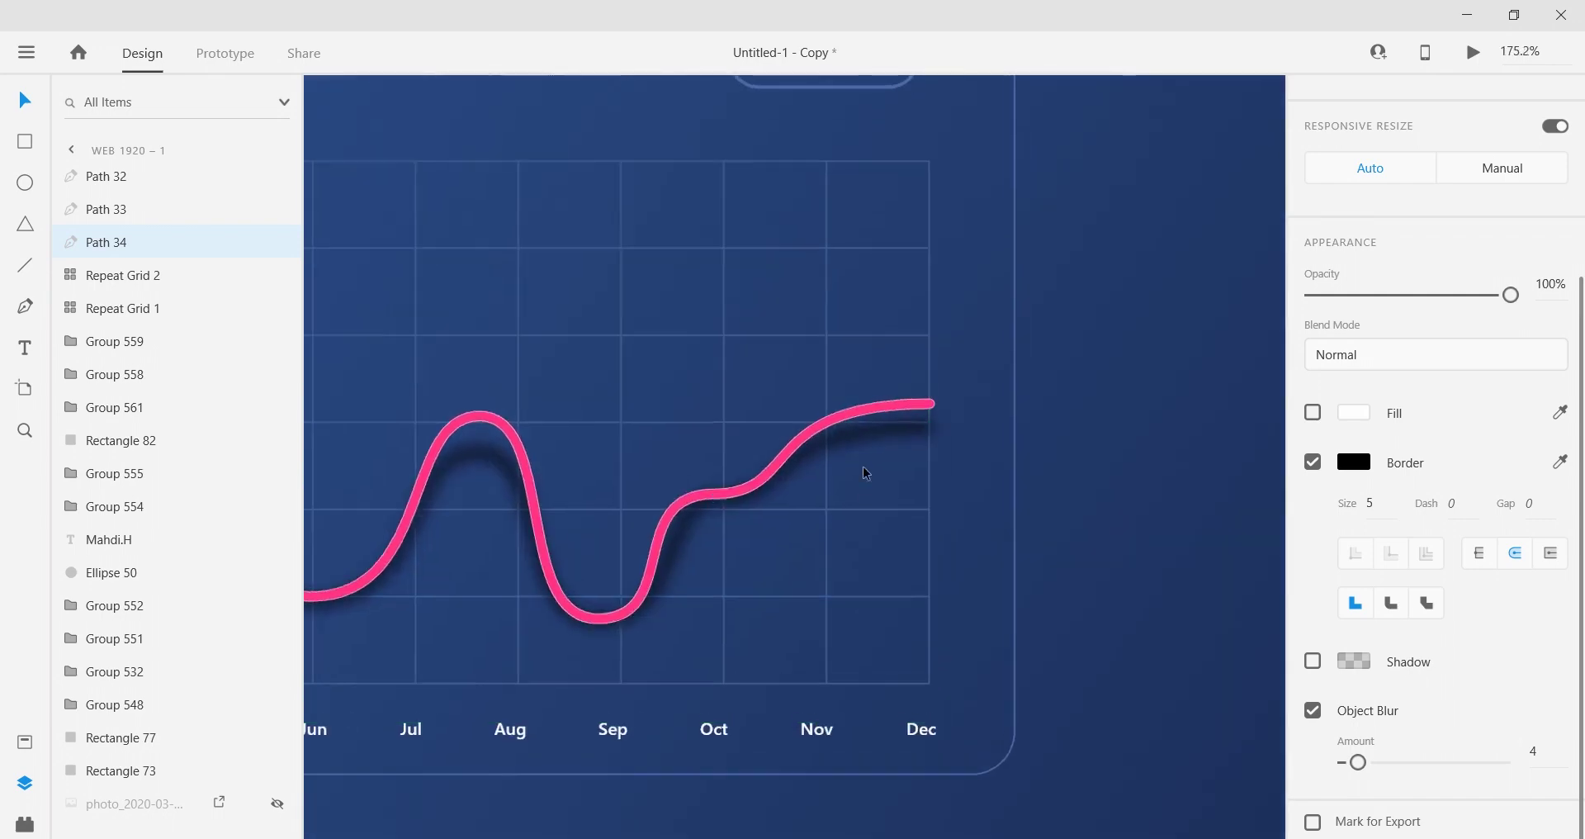
scroll(859, 476, "up", 2)
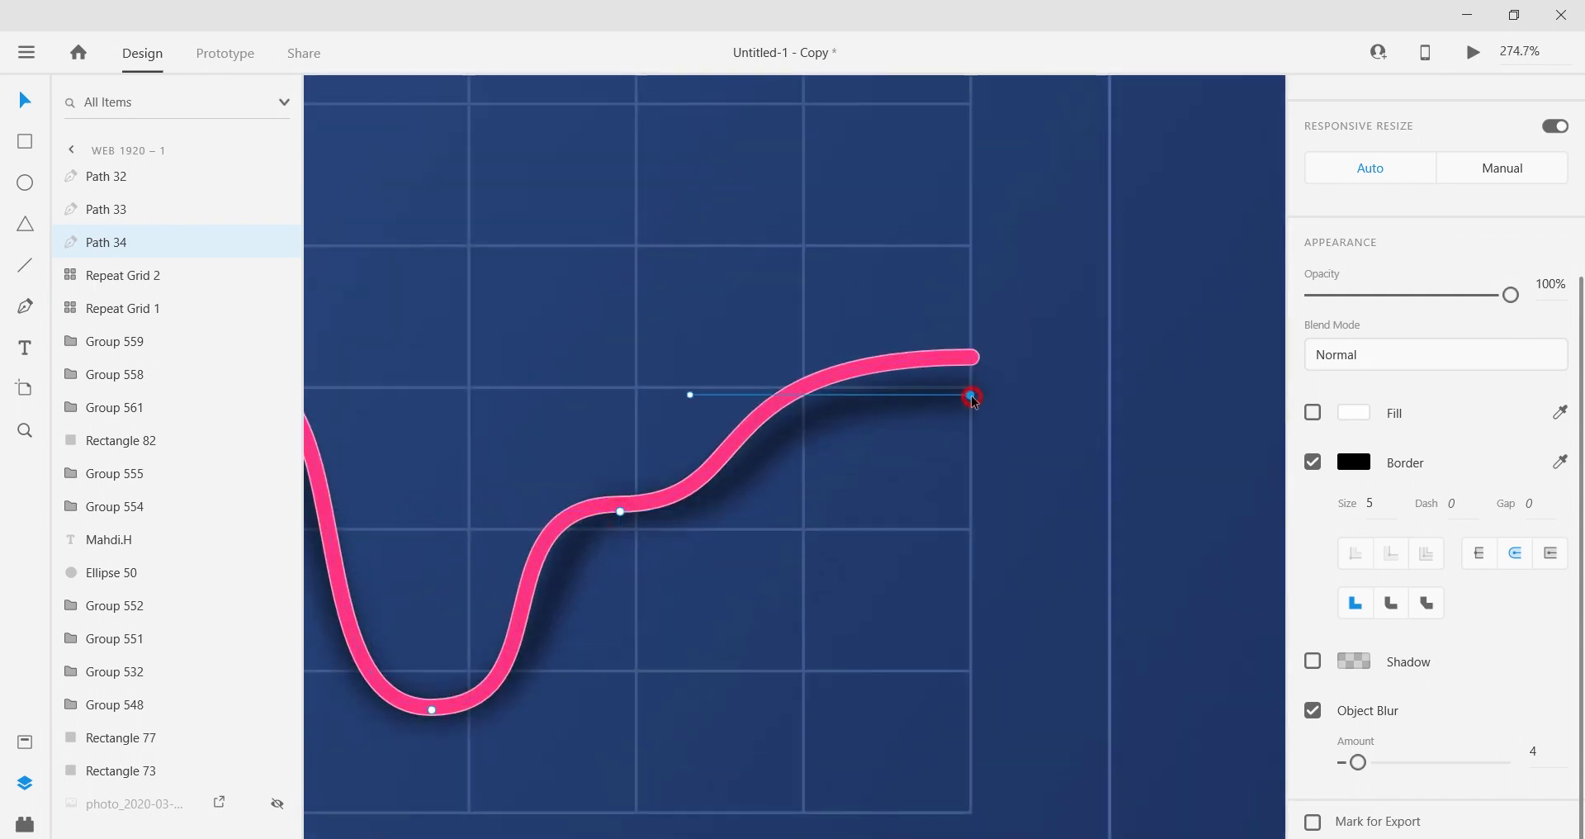
left_click_drag(971, 396, 971, 407)
scroll(776, 512, "down", 3)
Step: Reshape the shadow curve's bend near Oct with the anchor's left handle, and finish editing the path
scroll(739, 495, "up", 6)
left_click(712, 464)
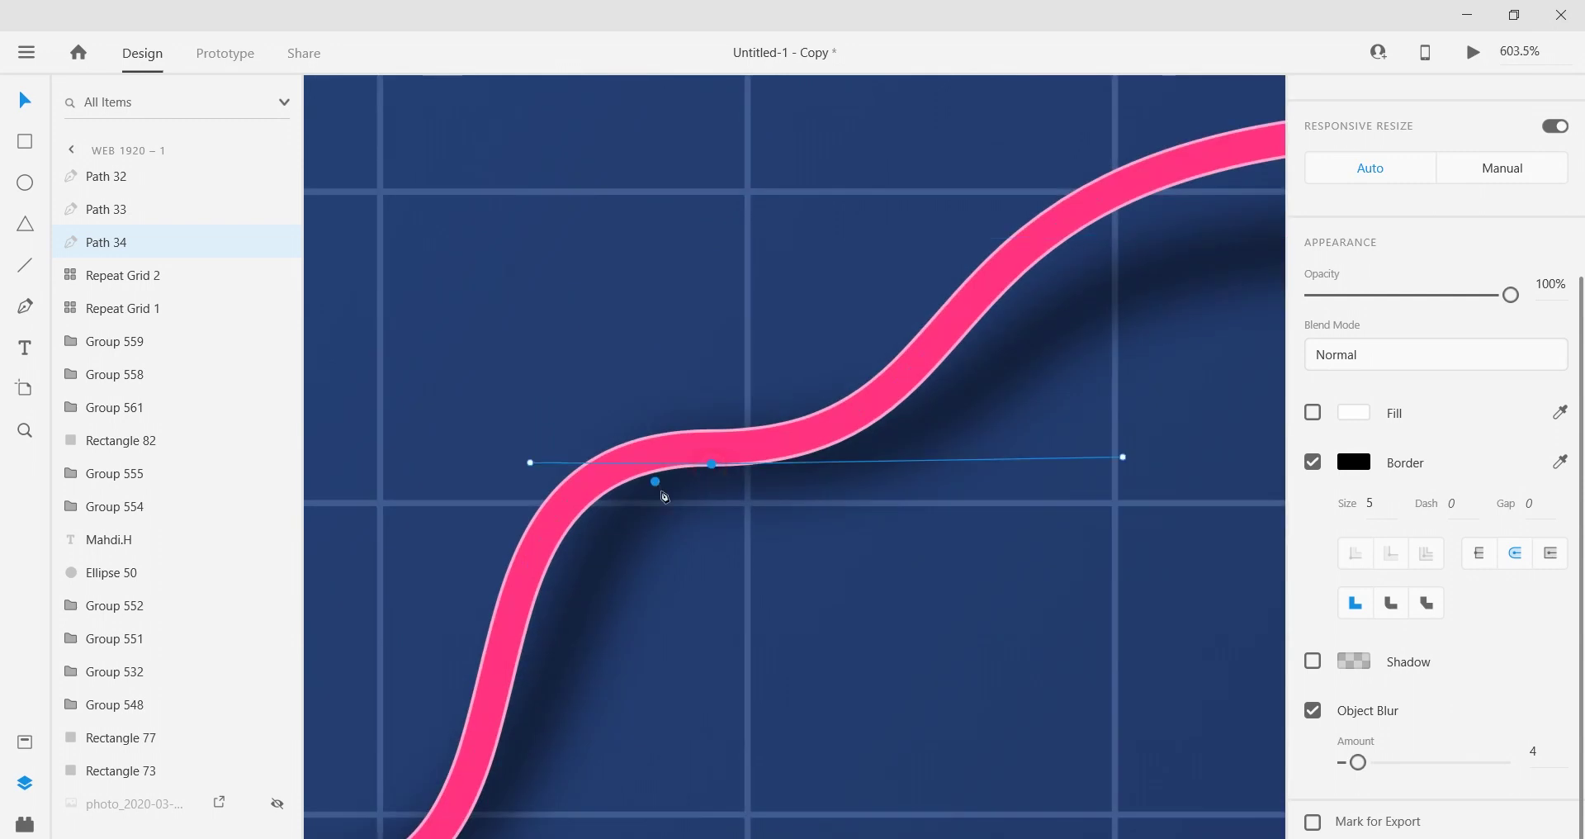
scroll(665, 495, "down", 3)
left_click_drag(591, 476, 631, 474)
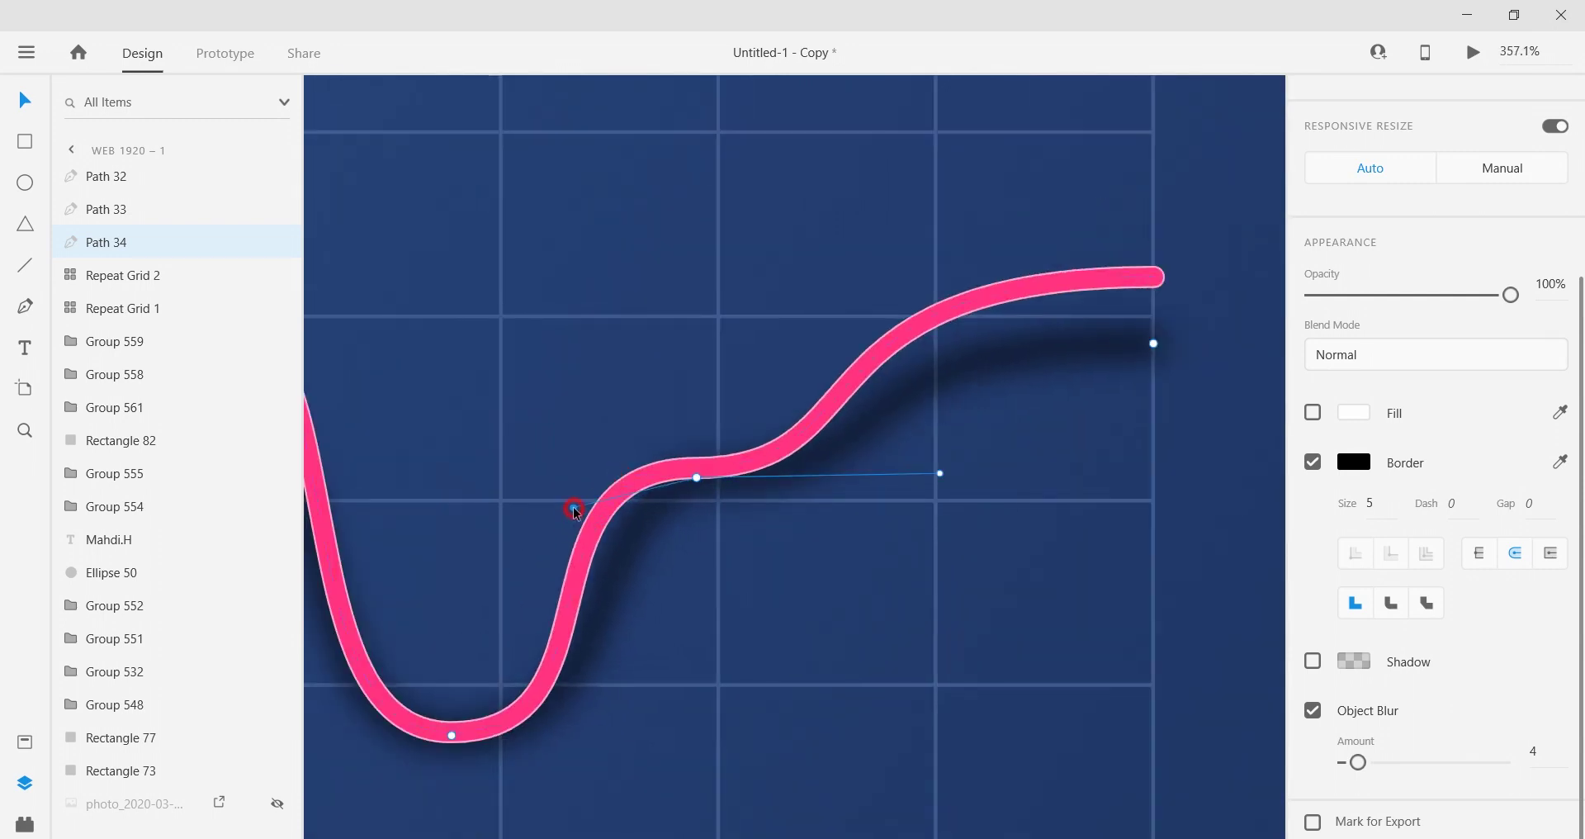
scroll(576, 512, "down", 3)
scroll(584, 476, "up", 6)
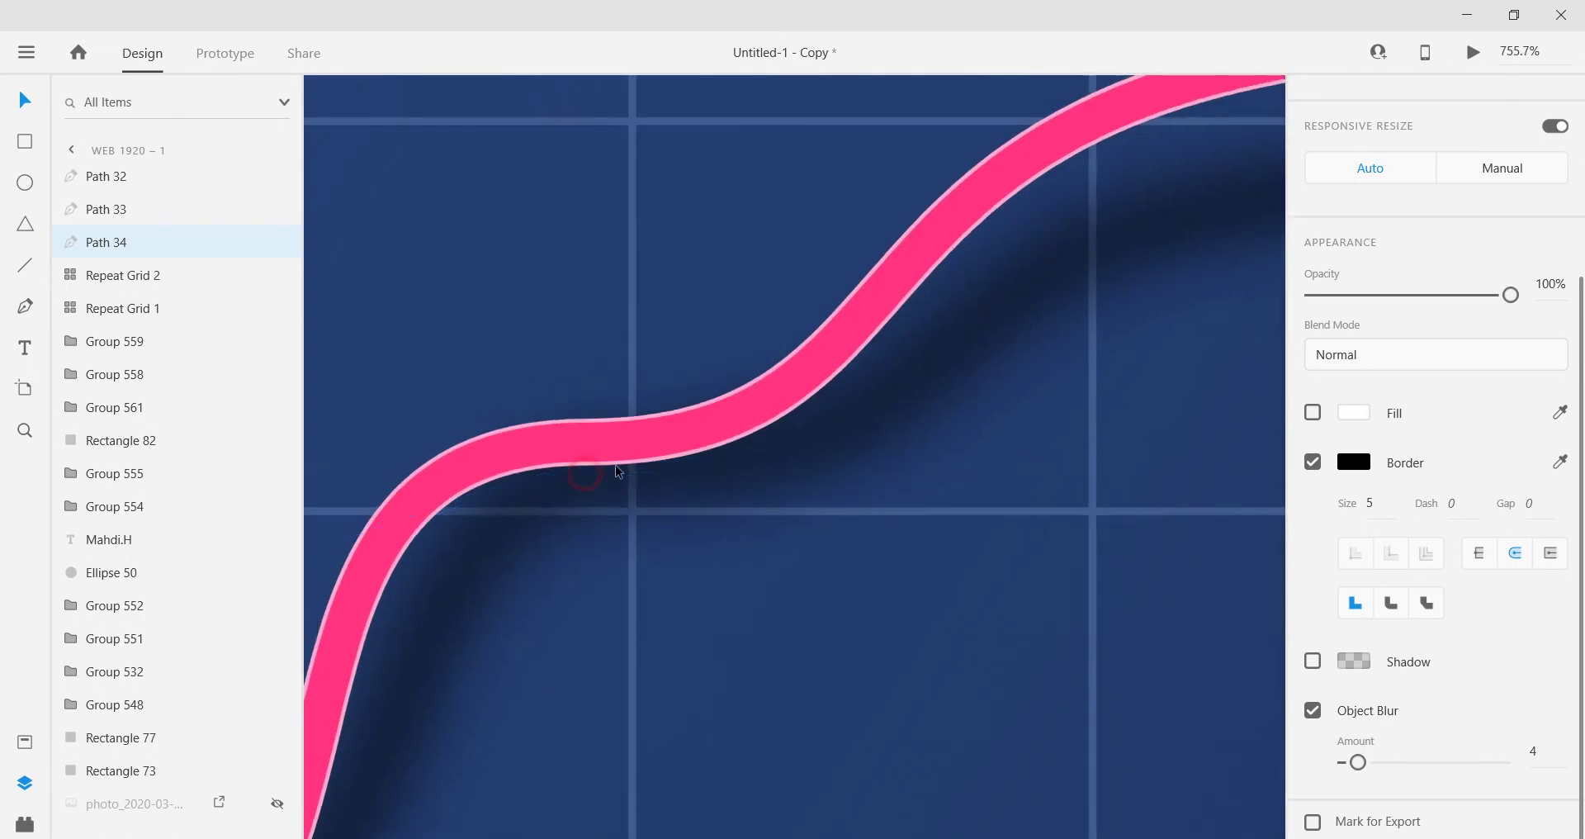
key("Escape")
scroll(616, 471, "down", 7)
scroll(597, 522, "up", 2)
scroll(597, 523, "left", 2)
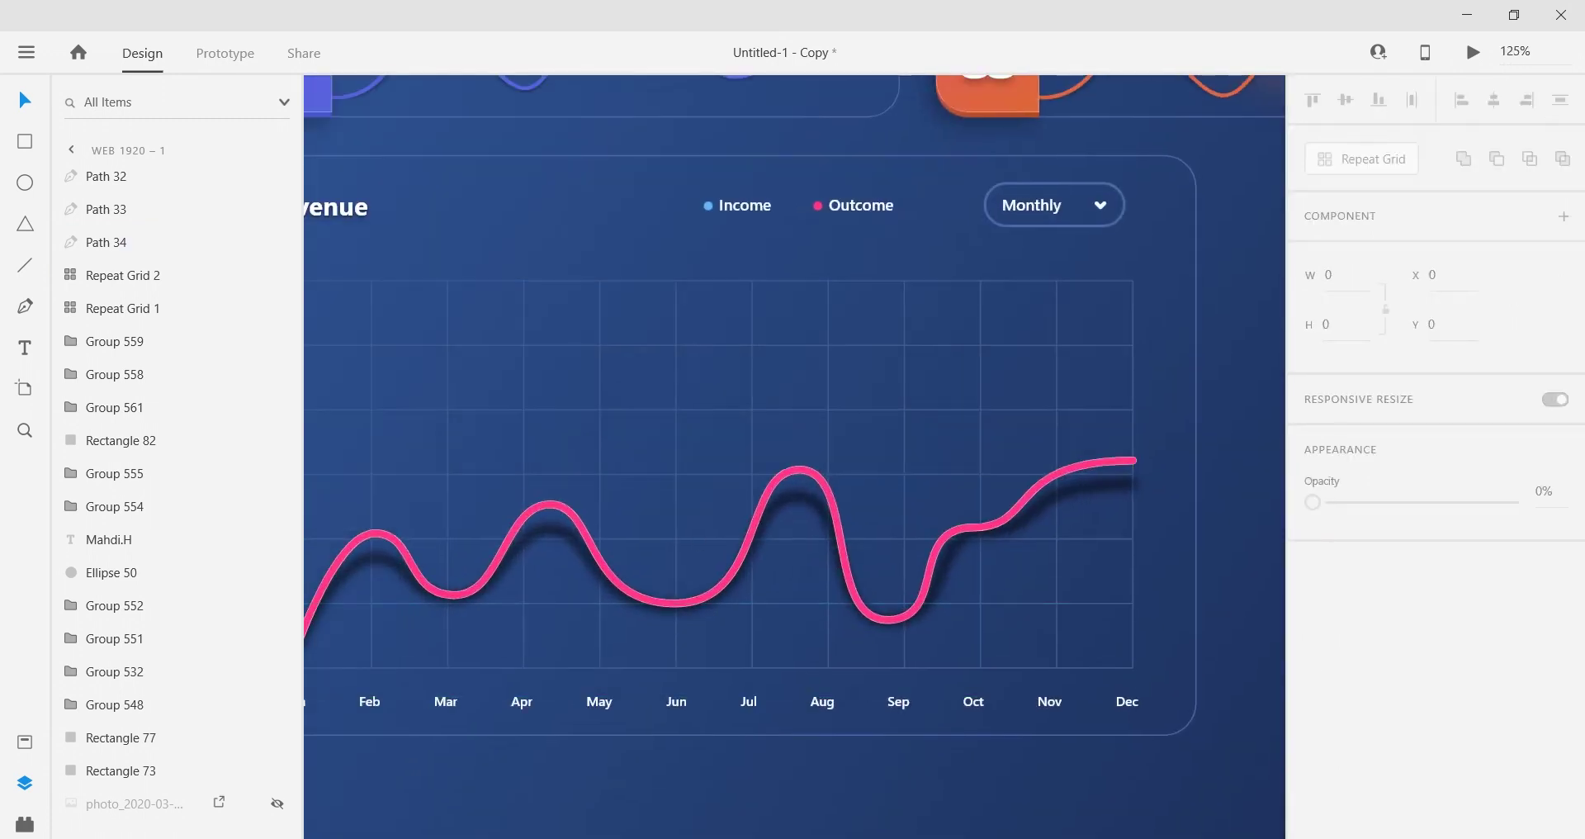
Step: Reduce the shadow curve's opacity to about 59%
left_click(1084, 494)
left_click_drag(1518, 568, 1427, 575)
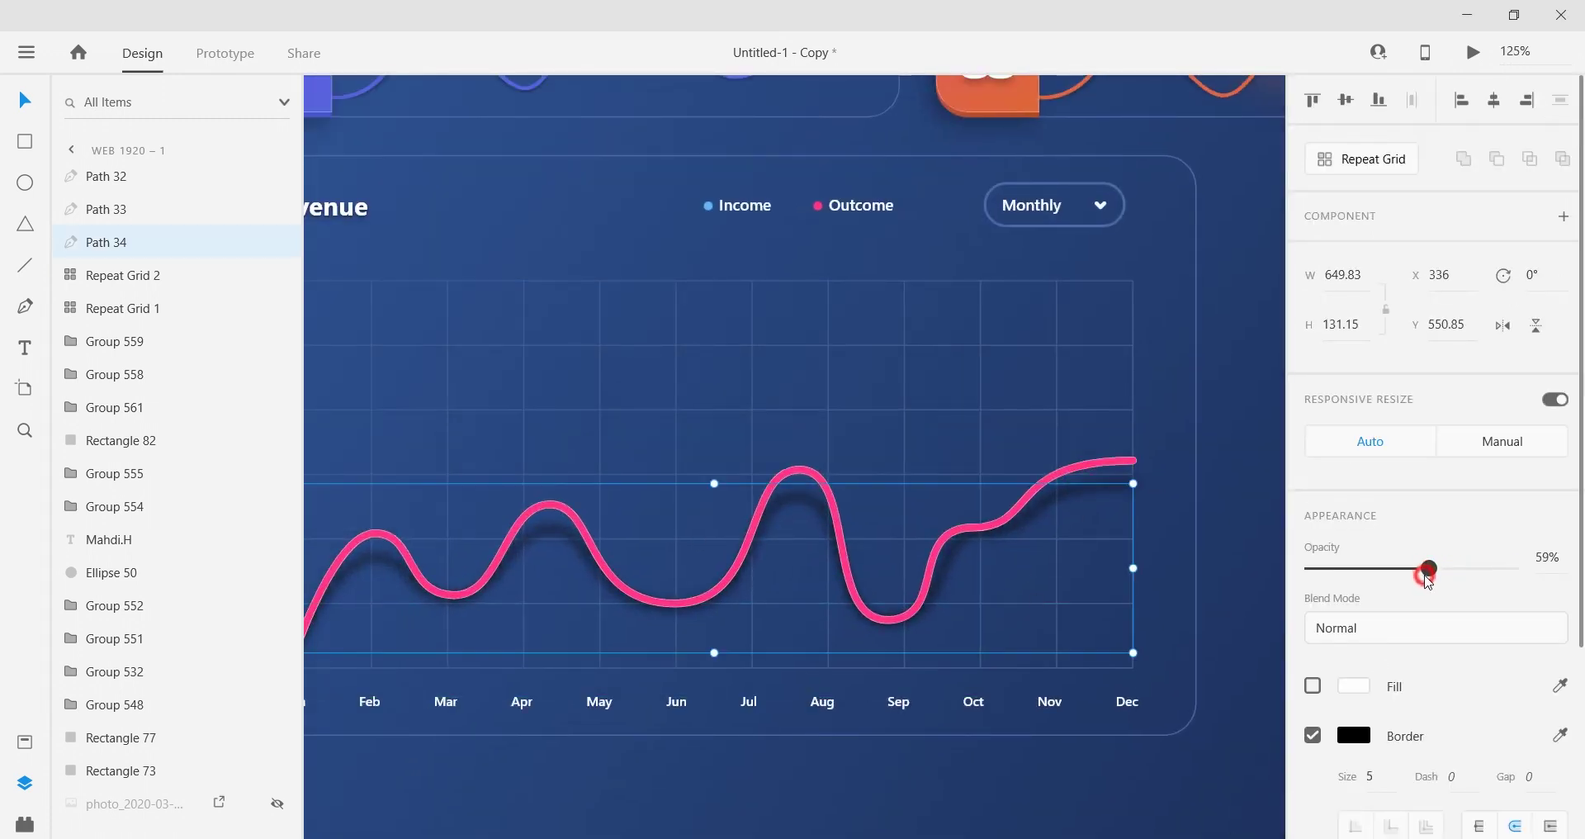
scroll(746, 602, "down", 1)
scroll(746, 602, "up", 3)
scroll(917, 619, "down", 4)
left_click(866, 753)
scroll(980, 540, "up", 3)
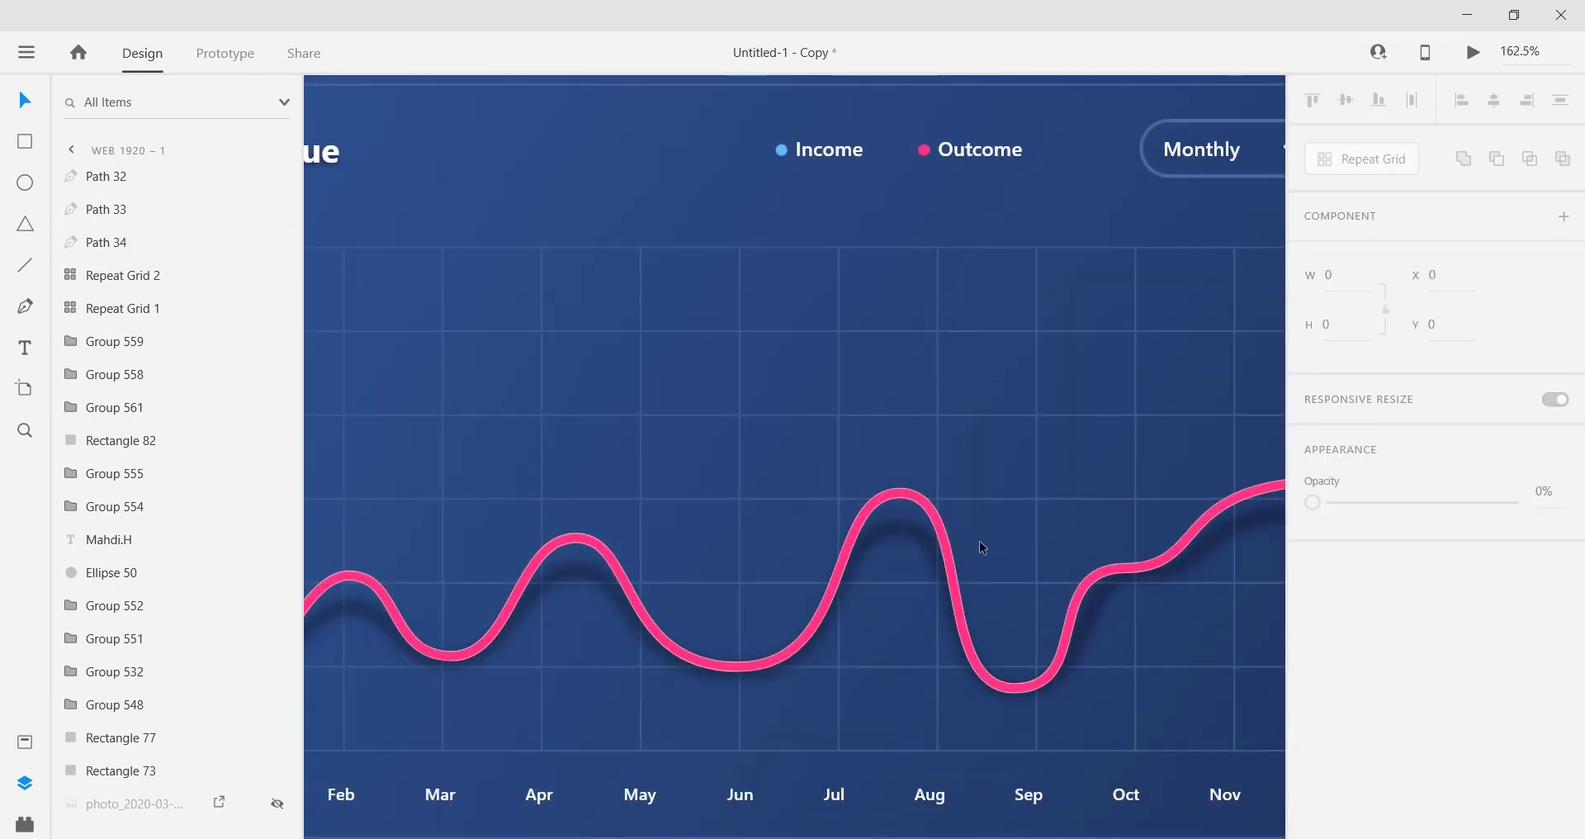
Step: Draw an 11 by 11 circle on the pink curve just past Oct
scroll(958, 570, "right", 2)
scroll(1033, 598, "up", 5)
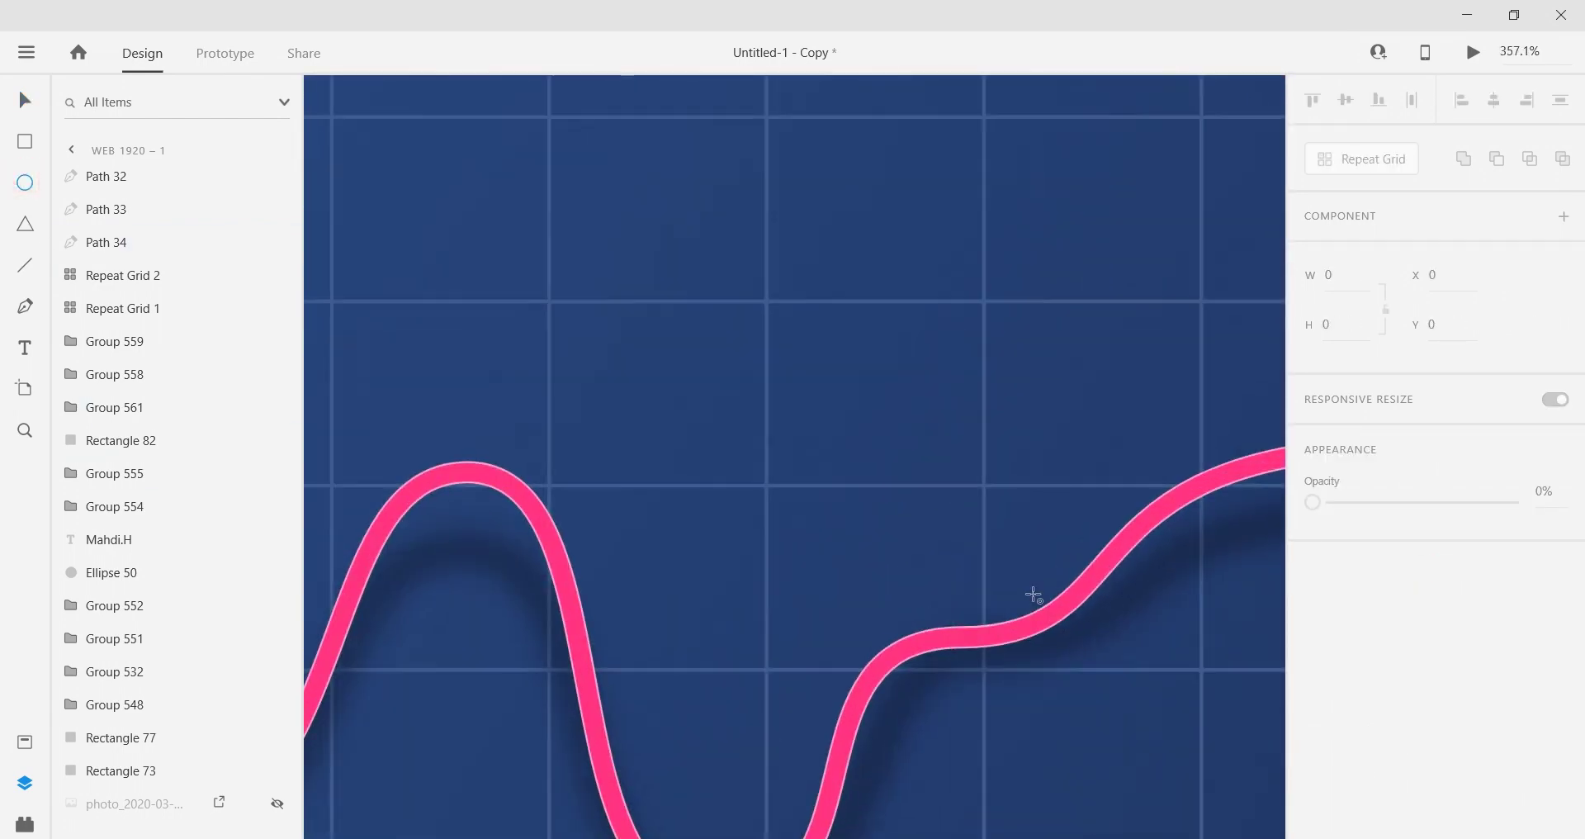
key("e")
mouse_move(774, 498)
left_mouse_down()
mouse_move(805, 529)
mouse_move(783, 500)
left_mouse_up()
key("v")
scroll(799, 513, "up", 4)
Step: Set the marker circle's border to size 3 with an outer stroke
left_click(1387, 777)
type("3")
key("Return")
scroll(1372, 779, "down", 2)
left_click(1391, 711)
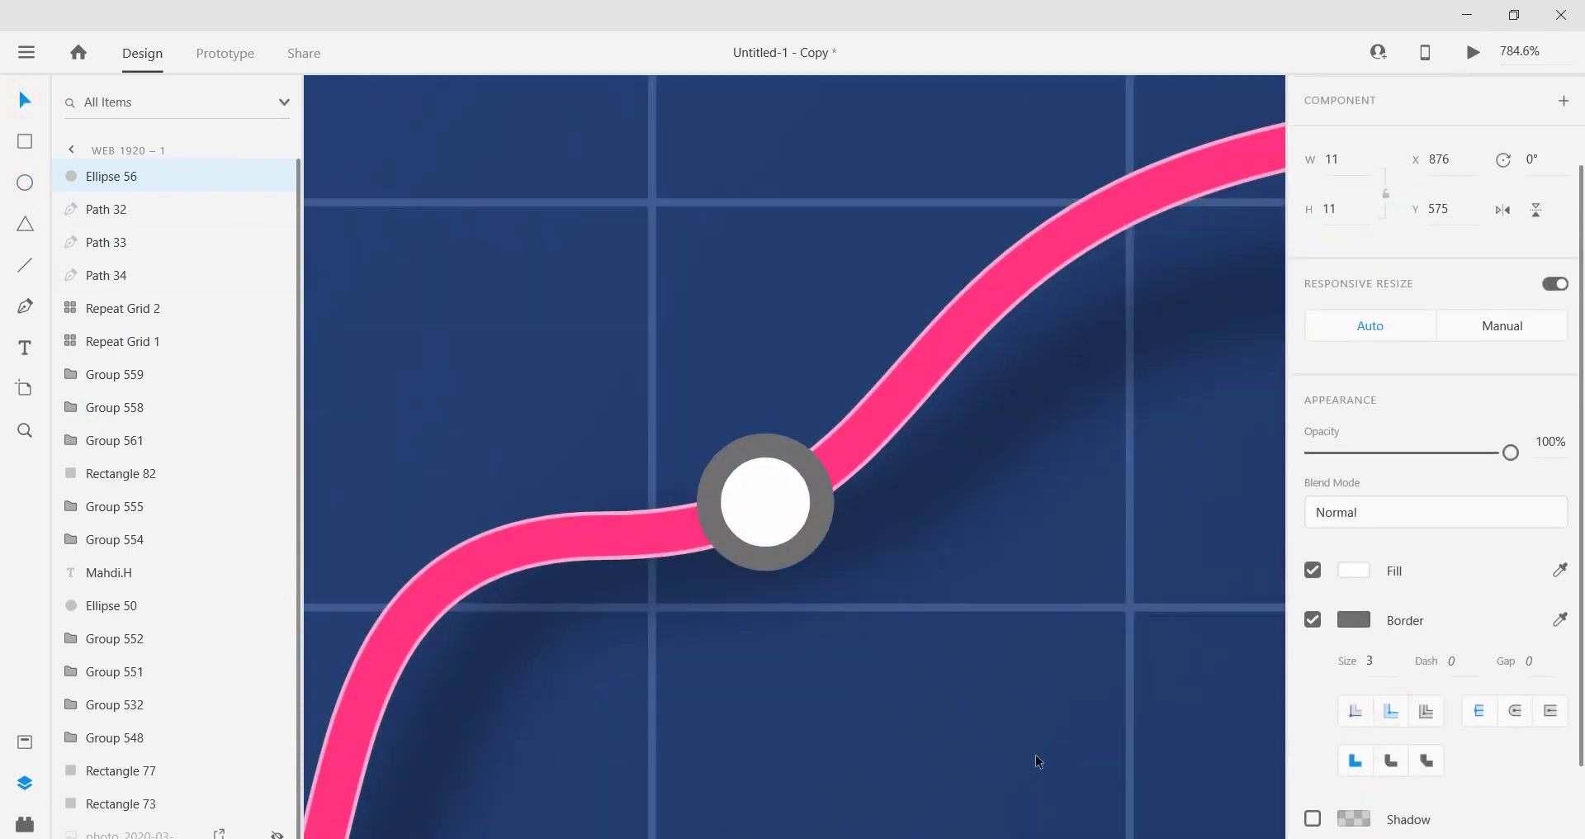
Step: Color the marker circle's border by sampling the curve's pink #FF337E and raising it to full saturation
scroll(846, 675, "up", 3)
scroll(835, 692, "down", 1)
left_click(1350, 624)
left_click(1351, 623)
left_click(875, 567)
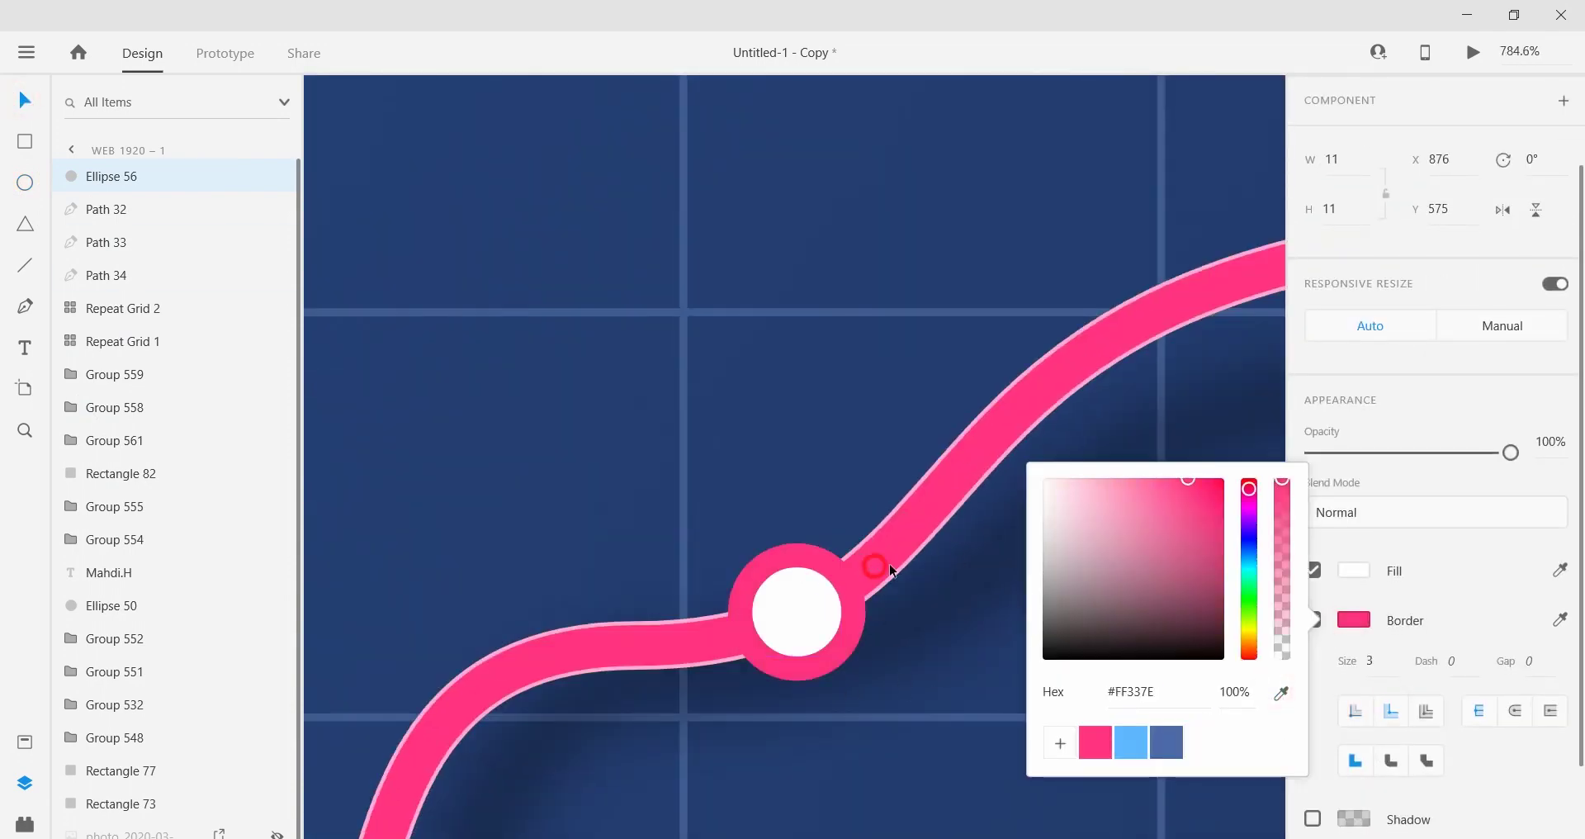
left_click(1224, 477)
left_click(803, 611)
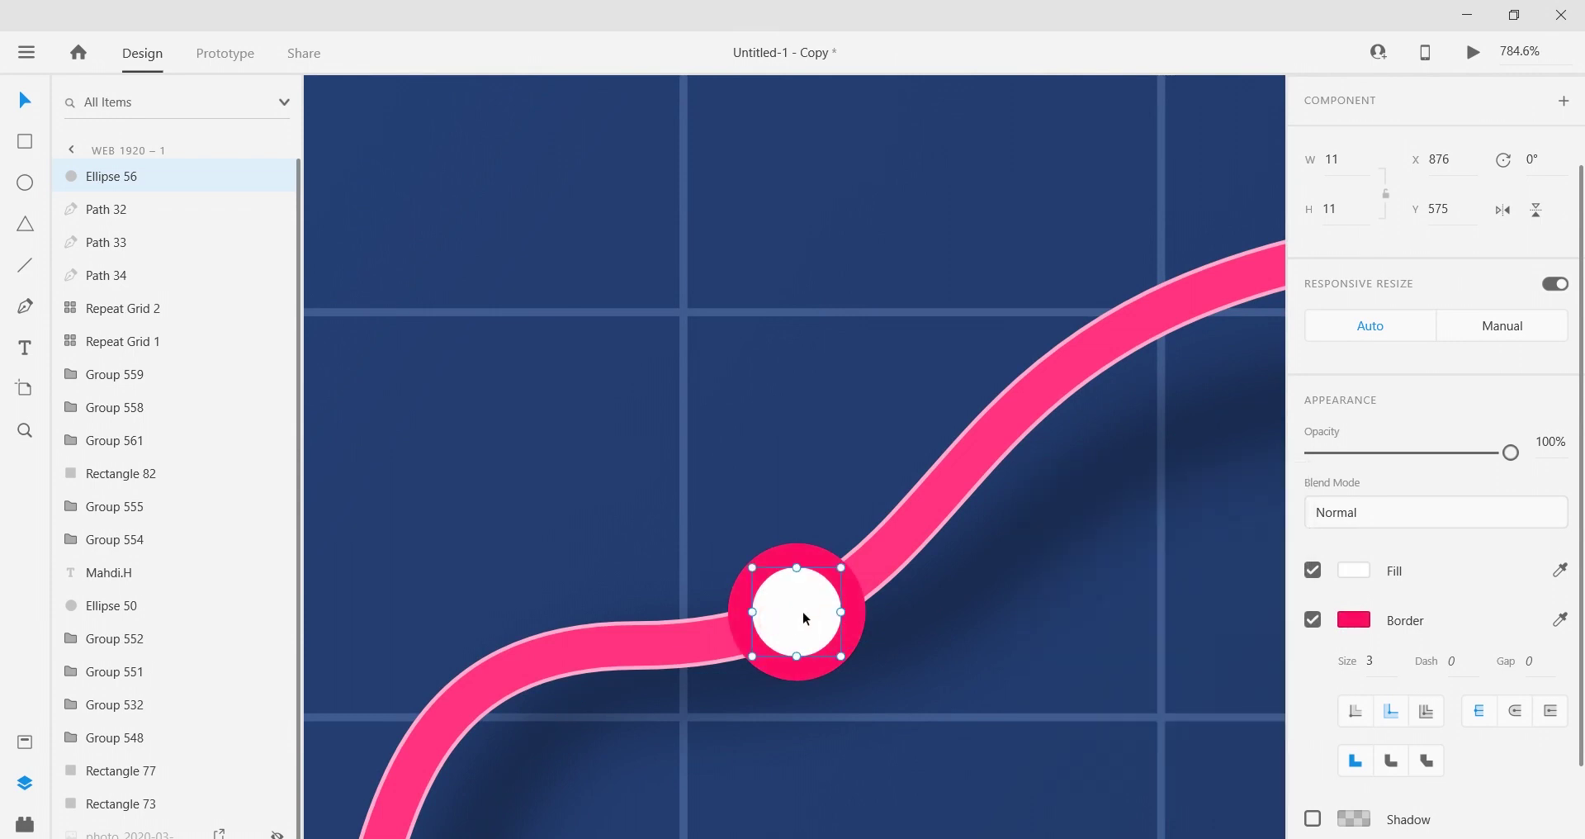
Step: Duplicate the marker circle and enlarge the lower circle from its center to 25 by 25
right_click(142, 176)
left_click(198, 203)
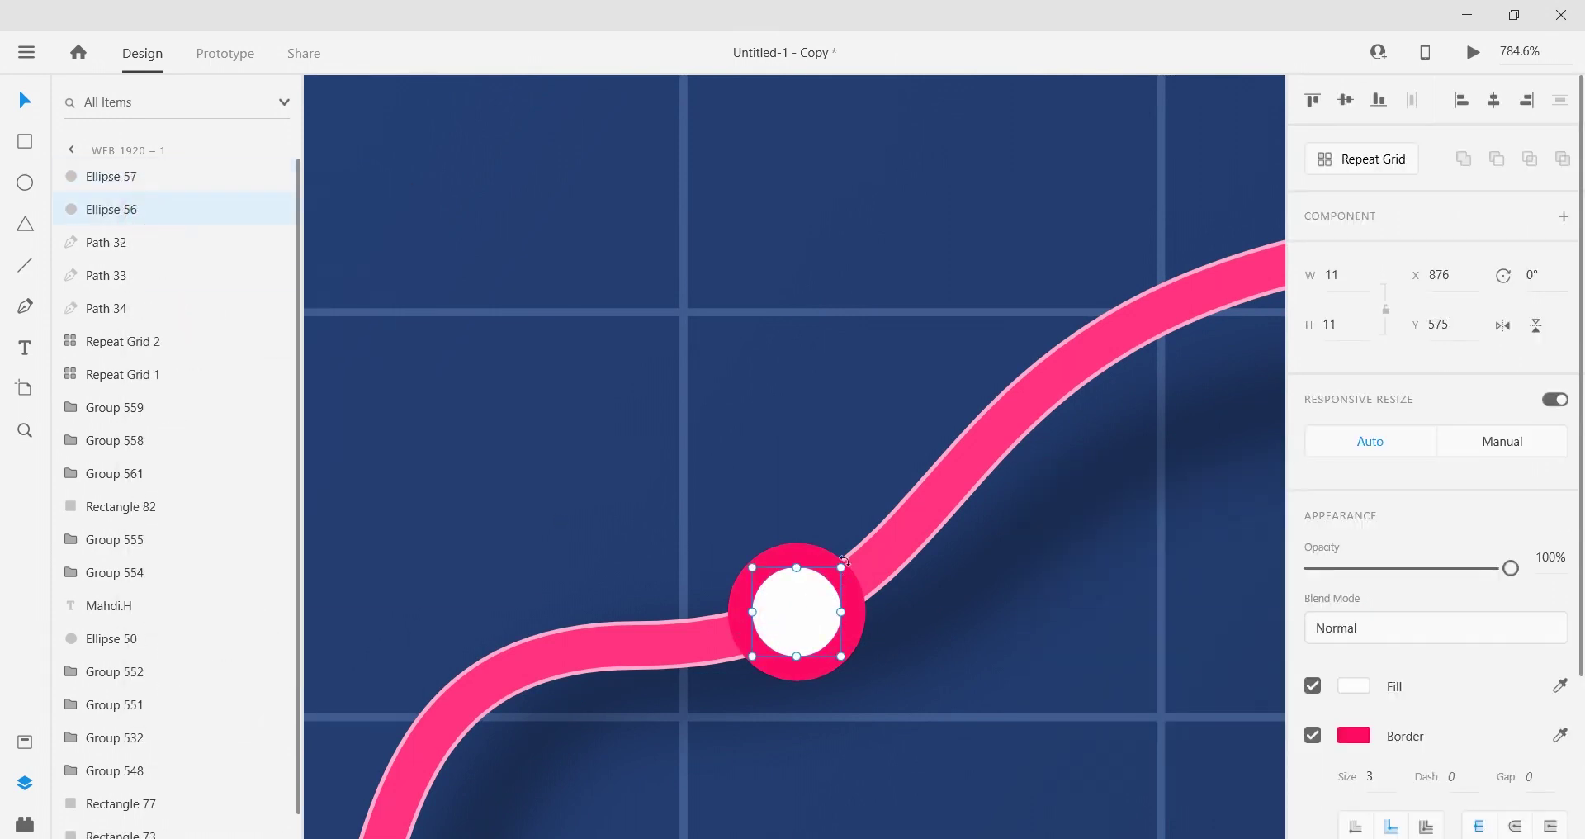
left_click_drag(842, 568, 915, 512)
Step: Fill the larger circle with the marker border's pink and remove its own border
left_click(1349, 692)
left_click(1279, 762)
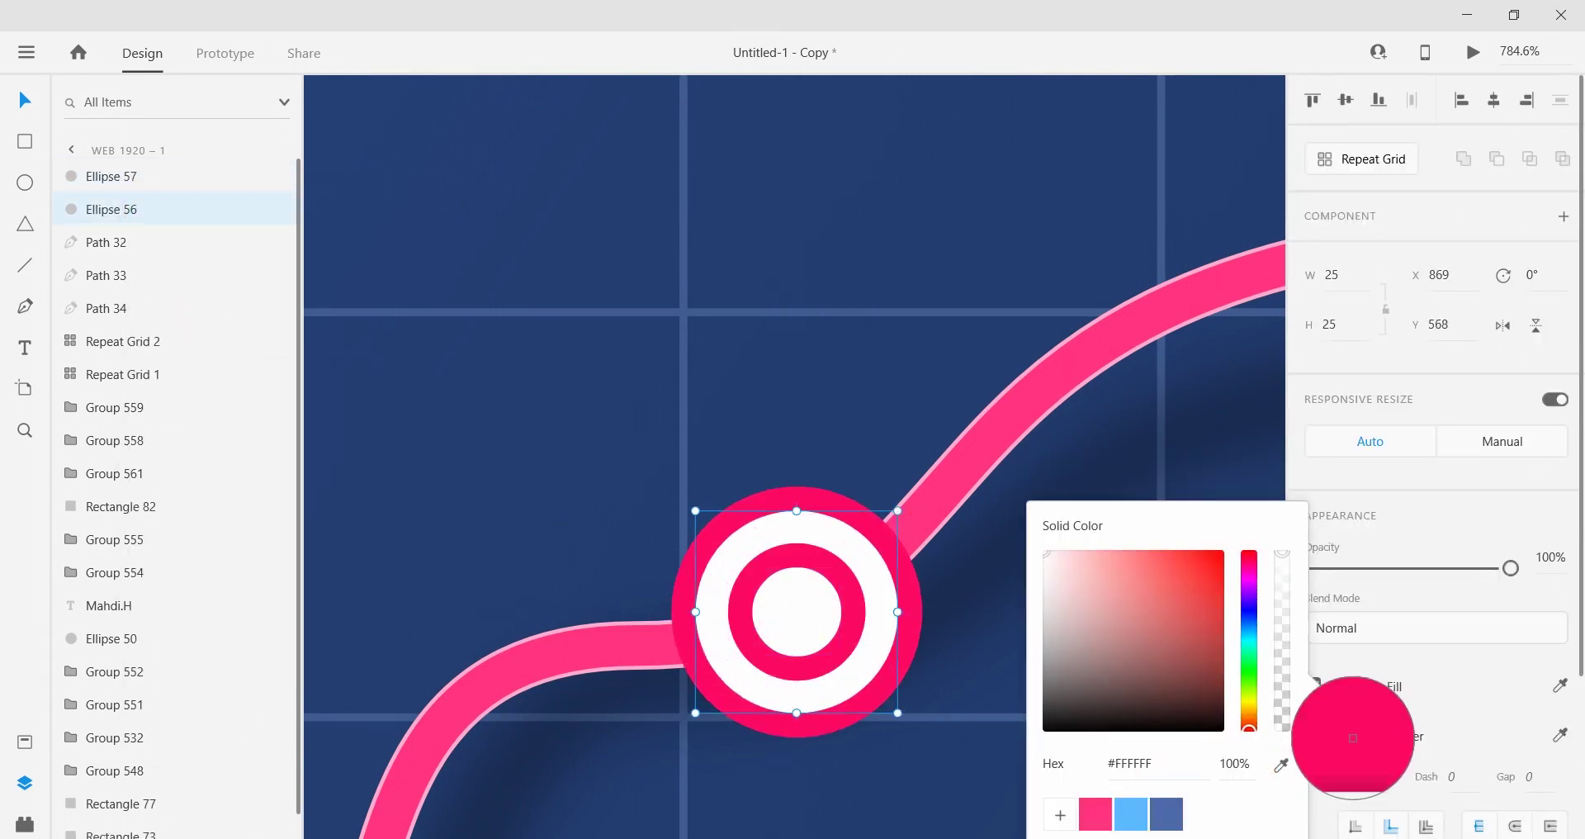
left_click(1353, 732)
left_click(1313, 735)
Step: Enlarge the pink halo circle to 31 by 31 around the marker and lower its opacity to 15%
left_click_drag(1506, 572, 1371, 570)
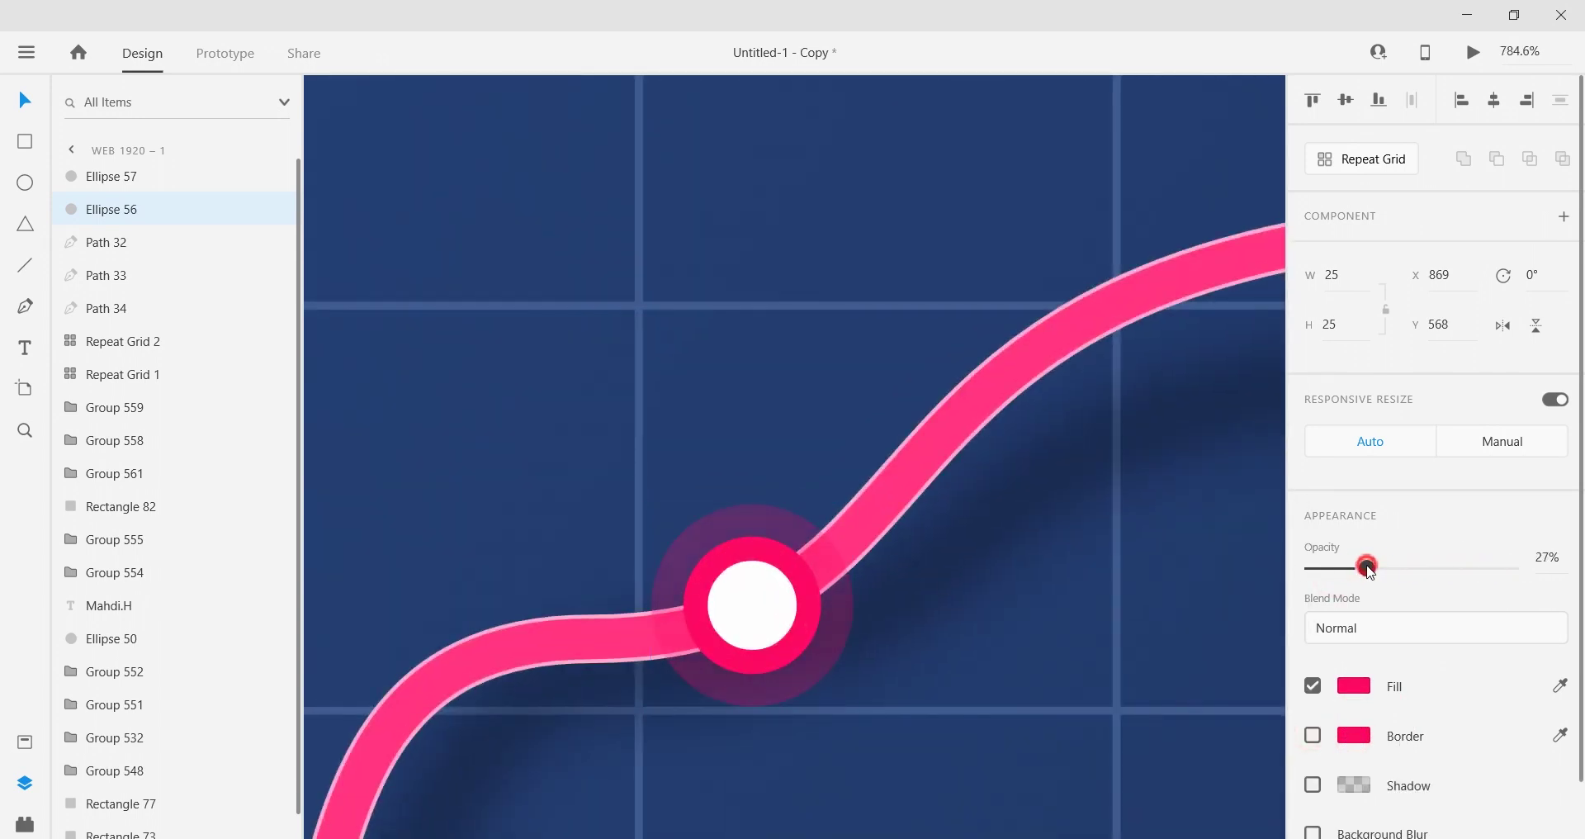
left_click_drag(851, 511, 867, 499)
scroll(834, 570, "down", 5)
scroll(824, 582, "up", 4)
scroll(859, 547, "down", 7, "ctrl")
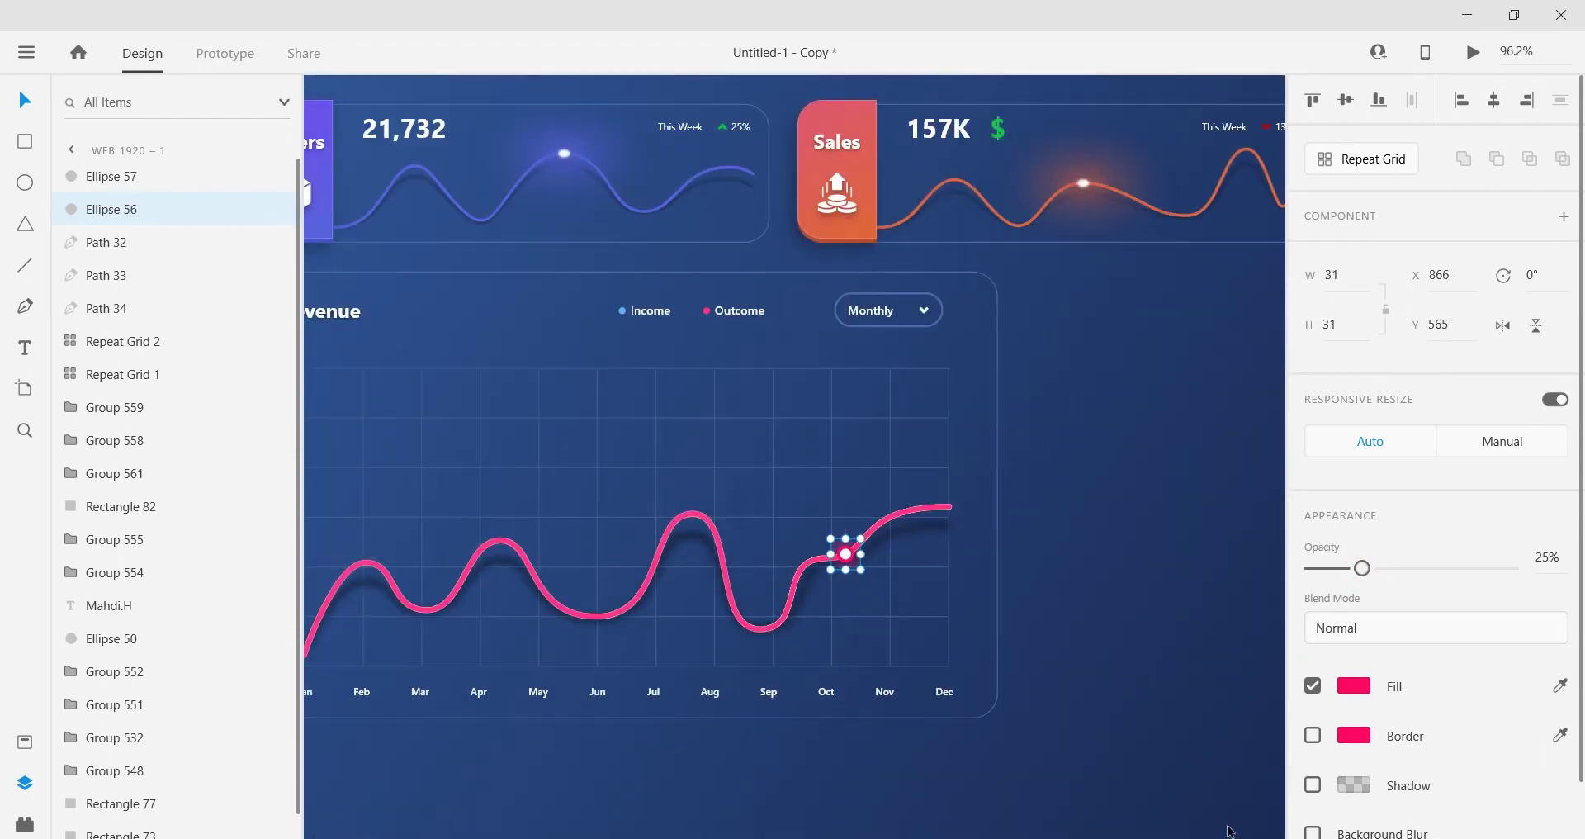
left_click_drag(1351, 570, 1344, 570)
Step: Duplicate the marker's pink halo circle and raise the lower copy's opacity to 25%
scroll(874, 545, "up", 7, "ctrl")
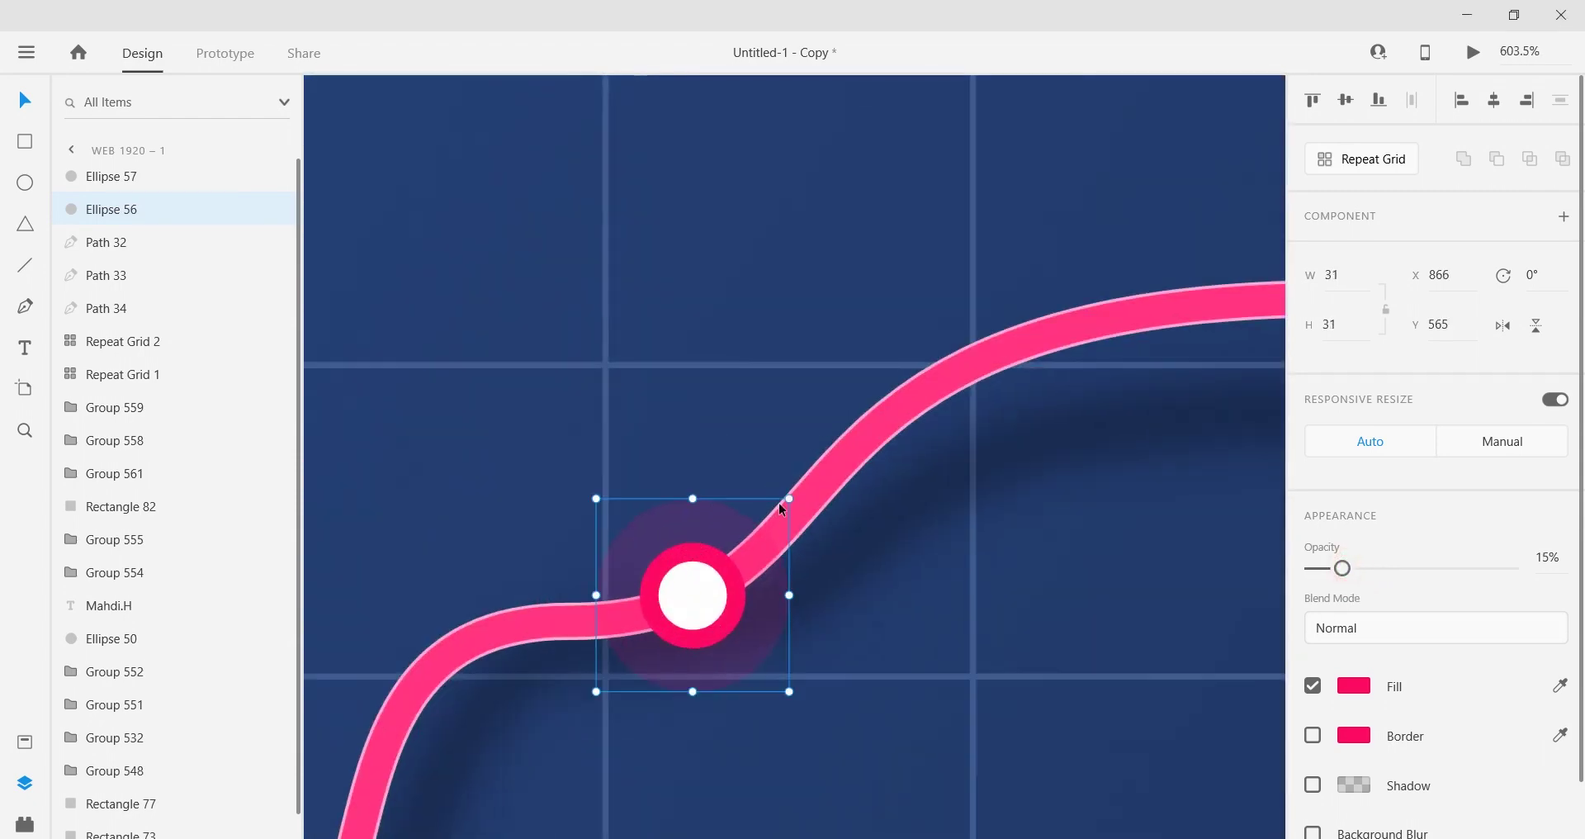
key("alt+shift")
scroll(870, 536, "down", 3)
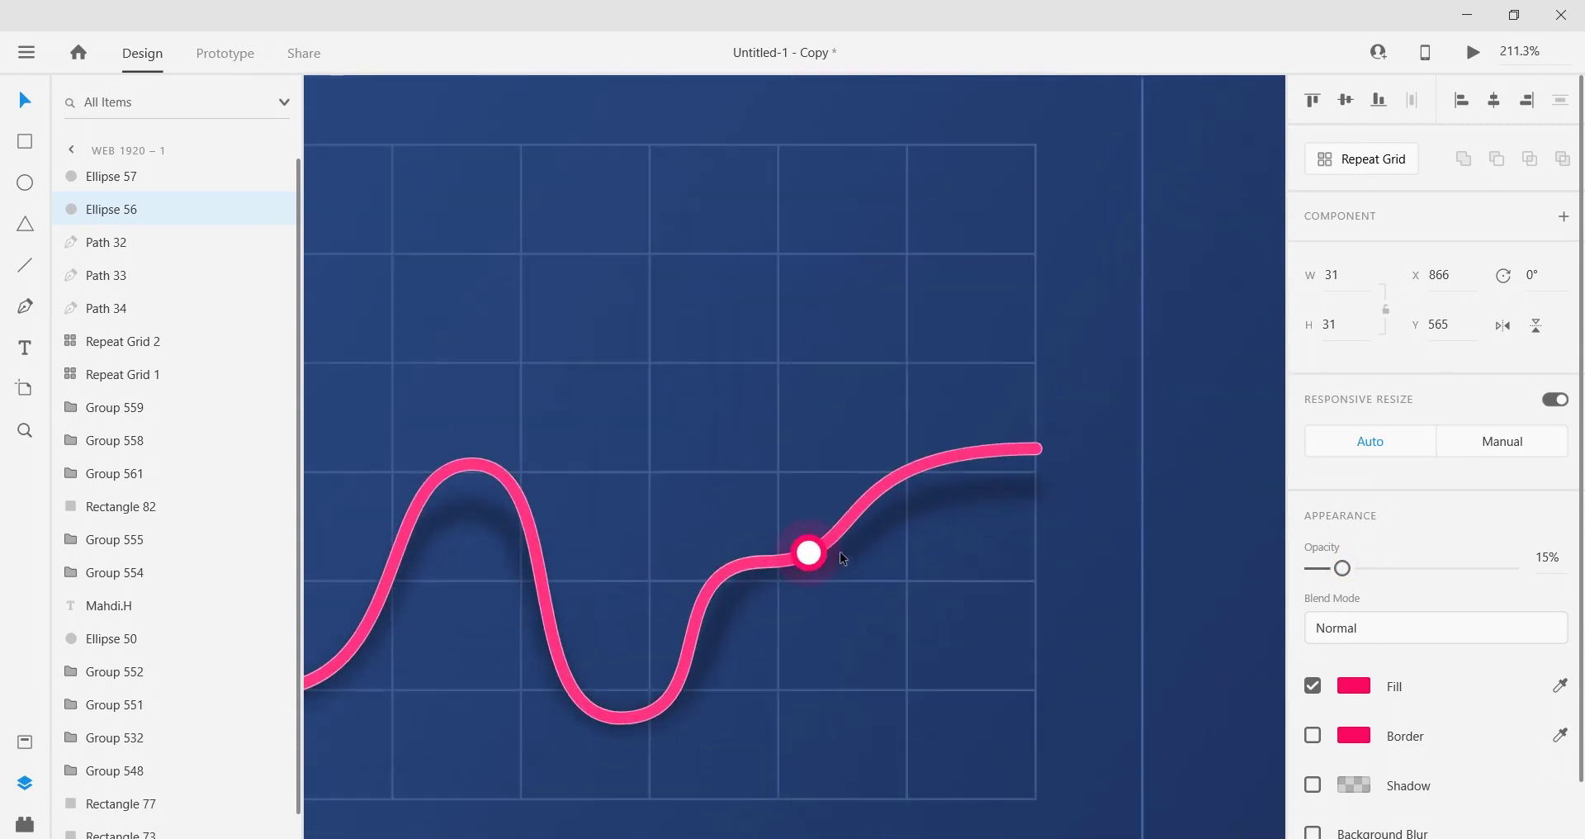
scroll(840, 552, "up", 2)
key("ctrl+d")
left_click(105, 248)
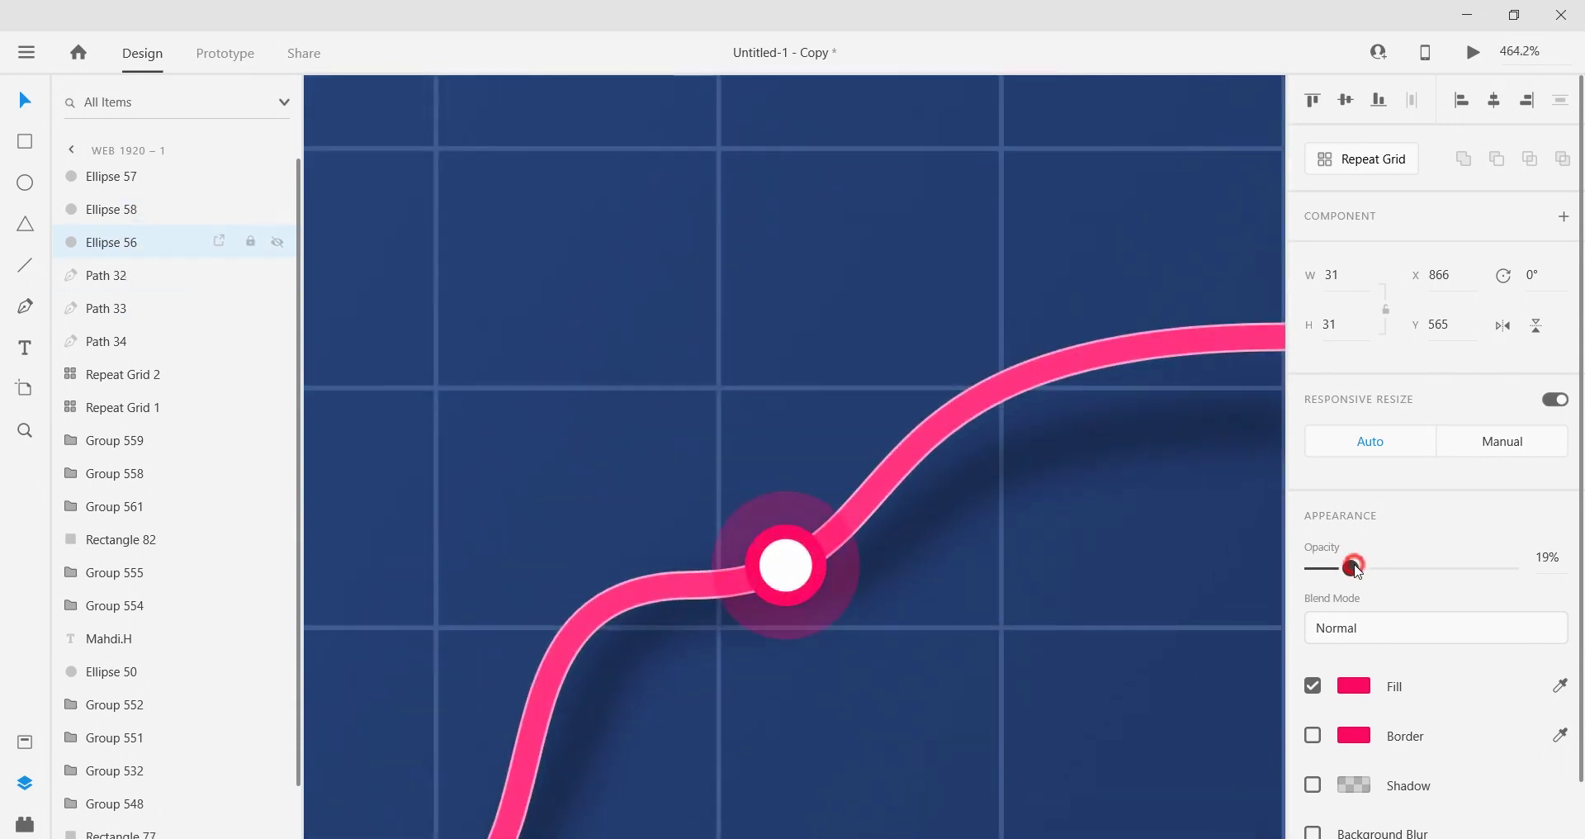
left_click_drag(1354, 567, 1362, 567)
Step: Apply an object blur of 3 to the lower halo circle and enlarge it from its center to 41 by 41
scroll(1404, 726, "down", 2)
left_click(1384, 791)
scroll(1379, 785, "down", 1)
left_click_drag(1362, 762, 1361, 762)
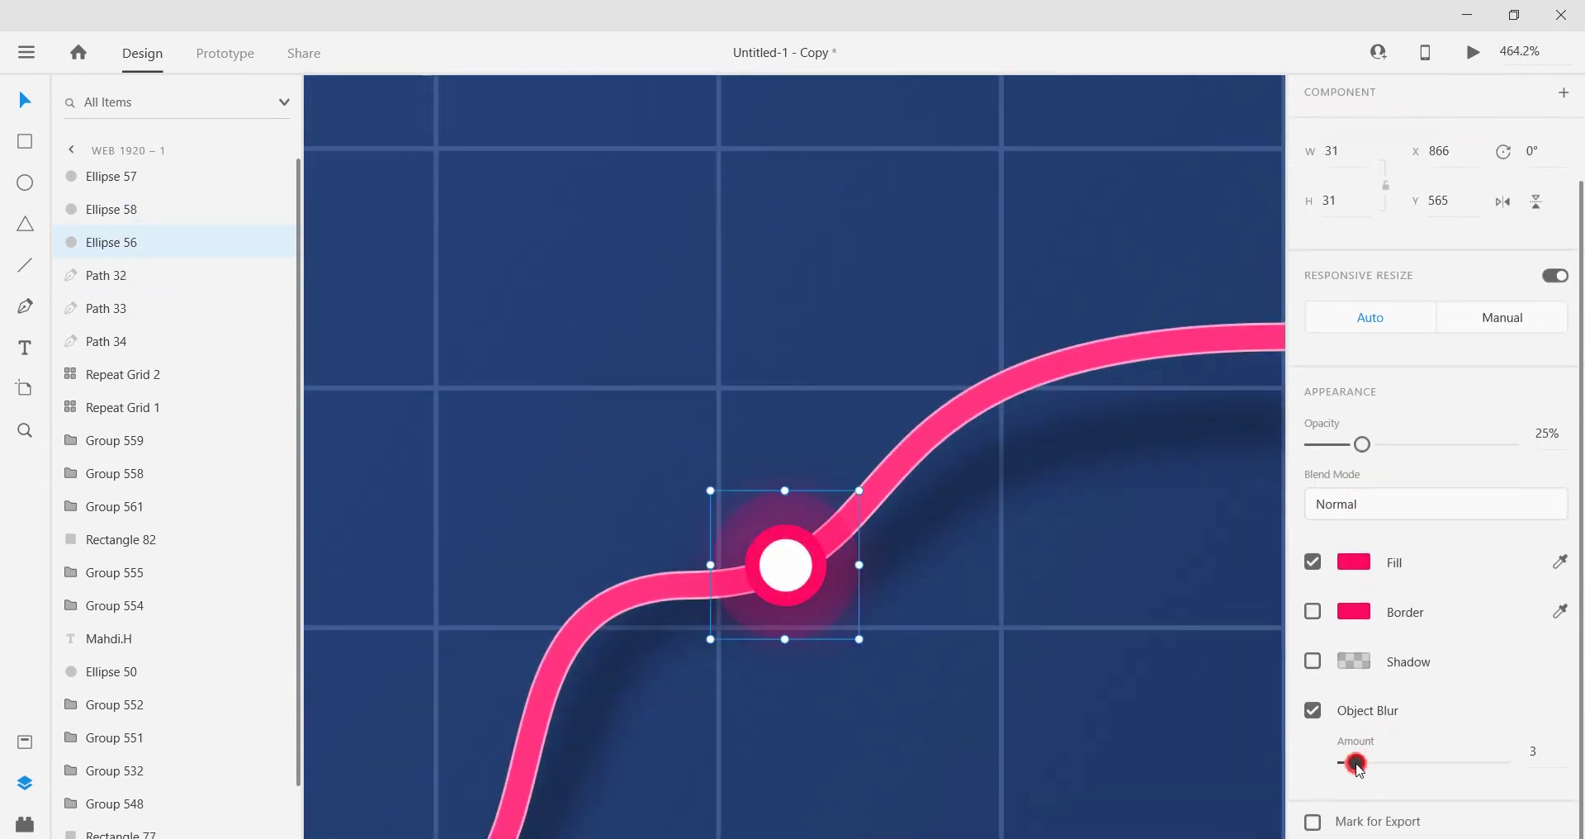
left_click_drag(860, 493, 904, 478)
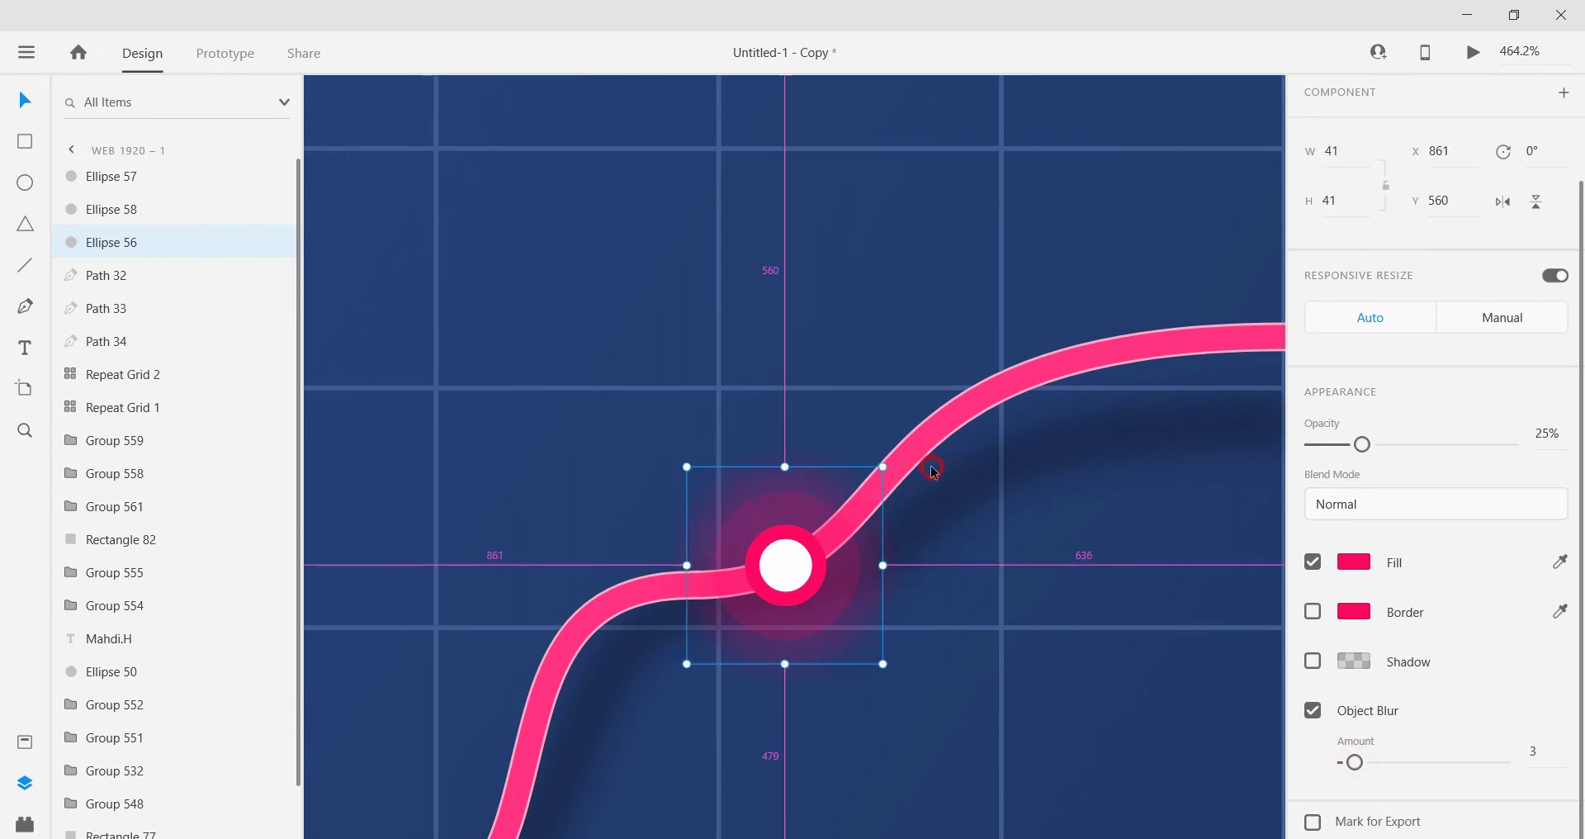
scroll(828, 544, "down", 5)
scroll(831, 549, "up", 4)
left_click(1214, 513)
scroll(1133, 584, "down", 3)
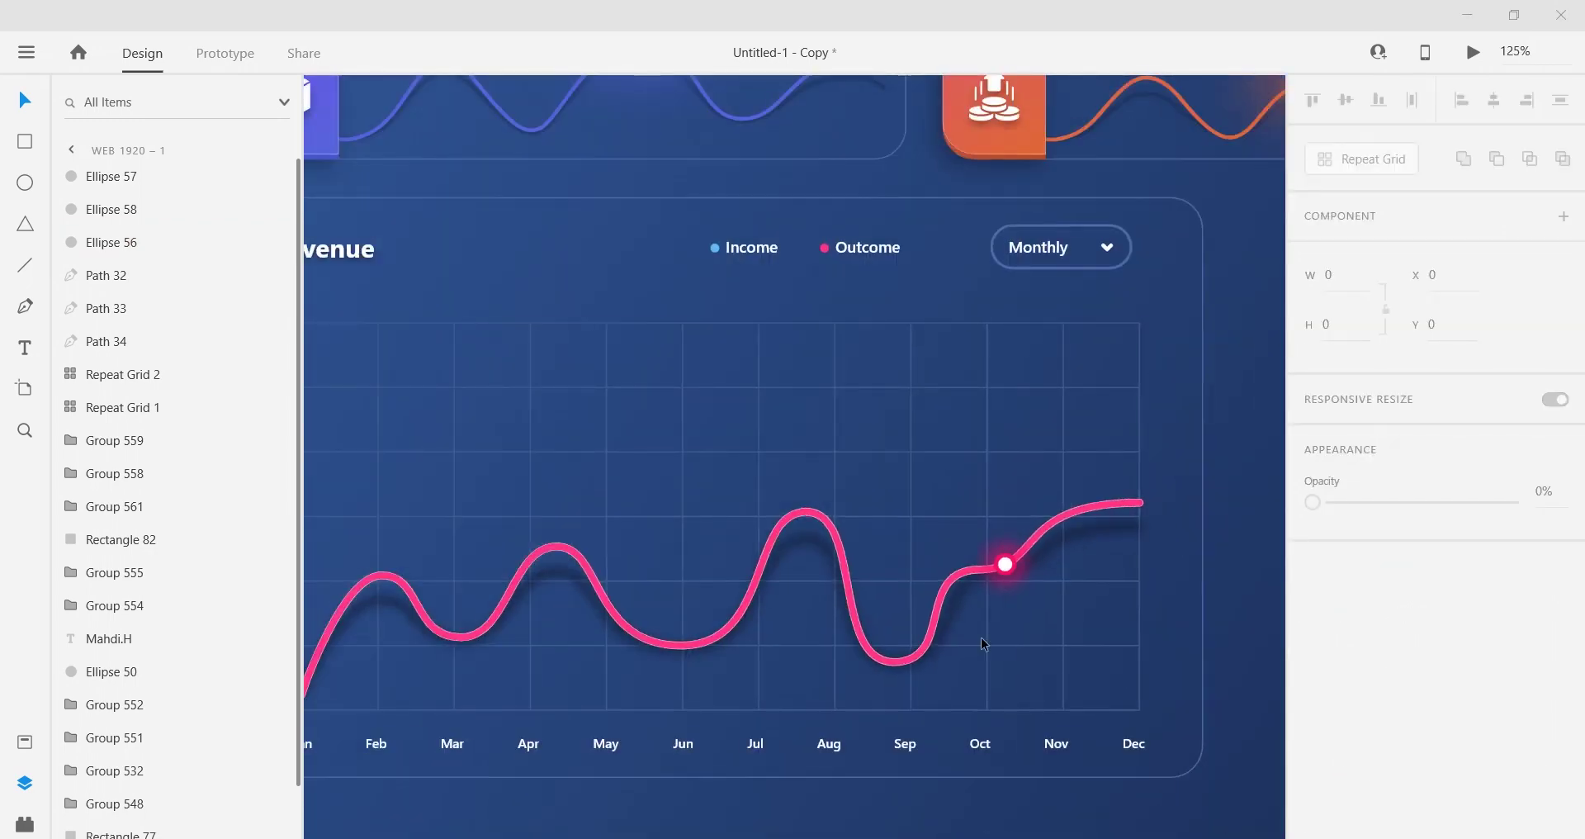
Step: Draw a rounded rectangle about 46 by 24 with corner radius 8 and place it just below the pink marker
scroll(984, 644, "up", 5)
left_click_drag(672, 619, 828, 636)
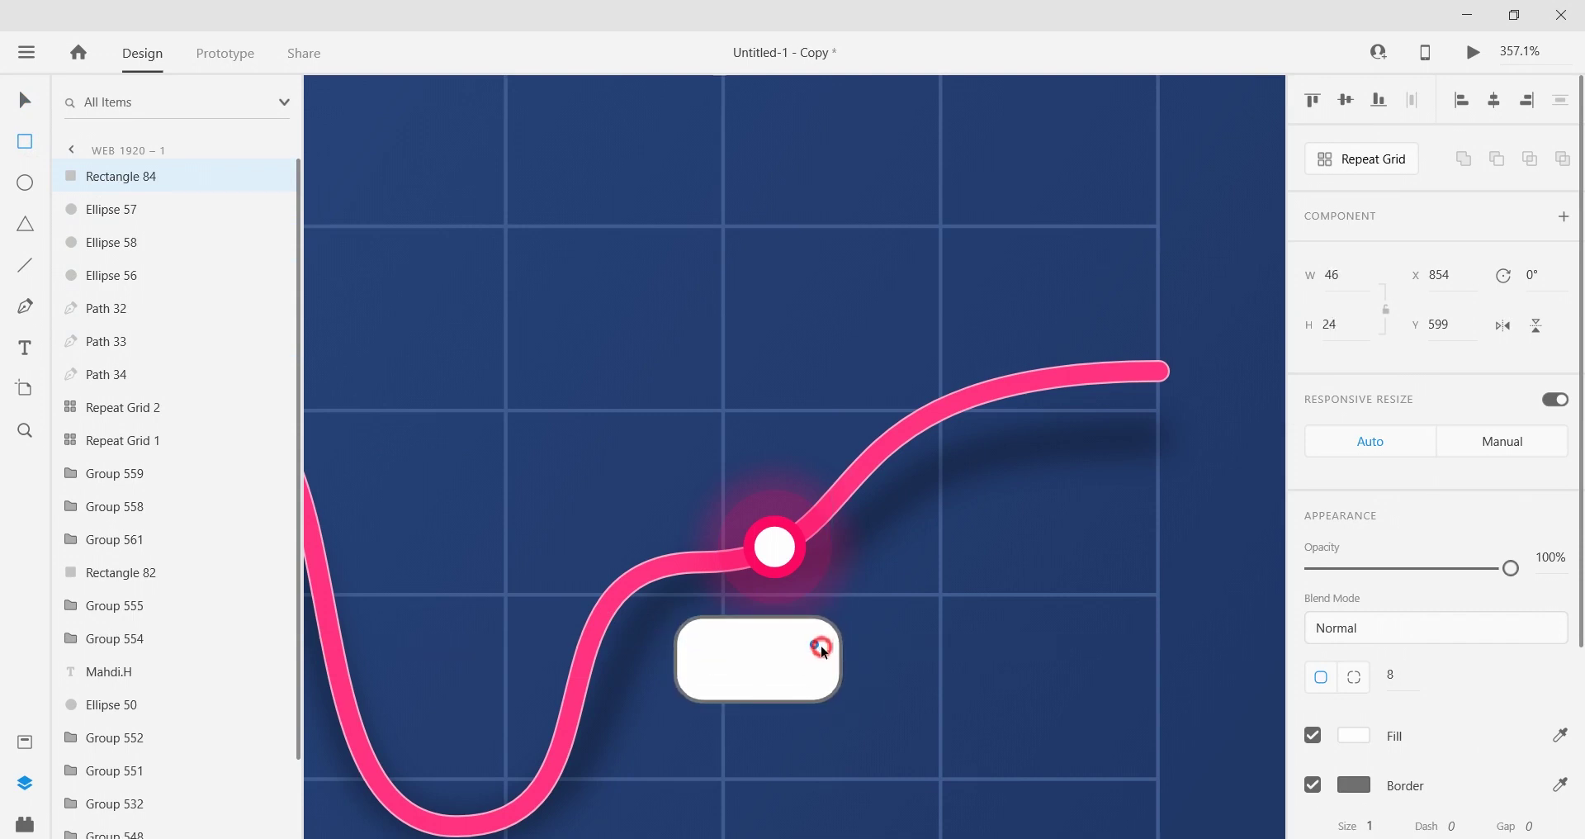
scroll(957, 798, "up", 4)
left_click_drag(526, 512, 565, 544)
Step: Change the rounded rectangle's border to white and set its corner radius to 7
left_click(1340, 788)
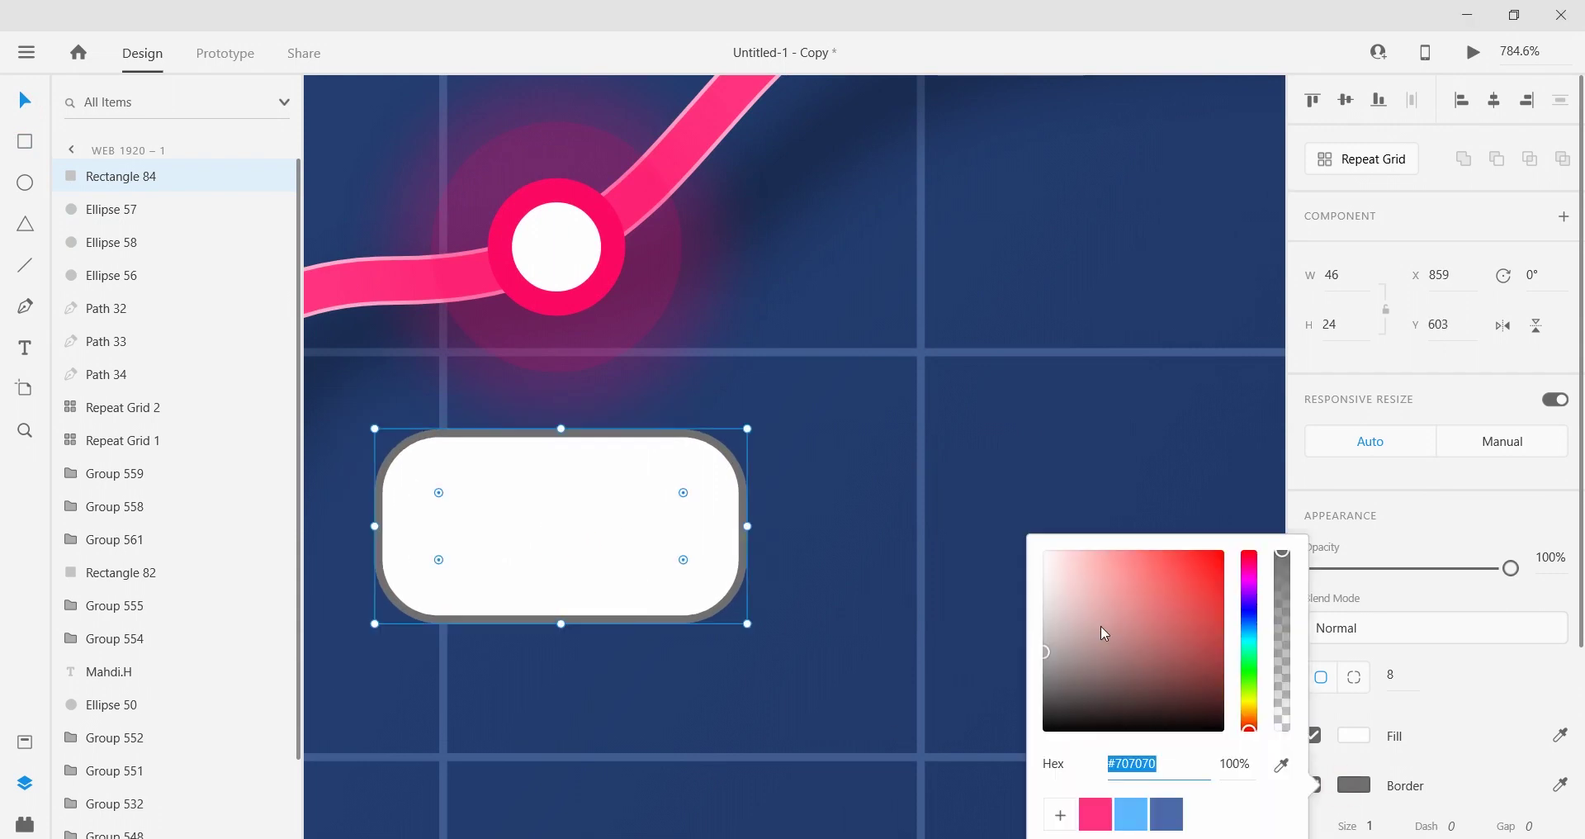
left_click_drag(1104, 636, 967, 527)
left_click(1392, 675)
key("Down")
Step: Fill the rounded rectangle with the saved curve pink #FF337E
left_click(1351, 736)
left_click(1281, 765)
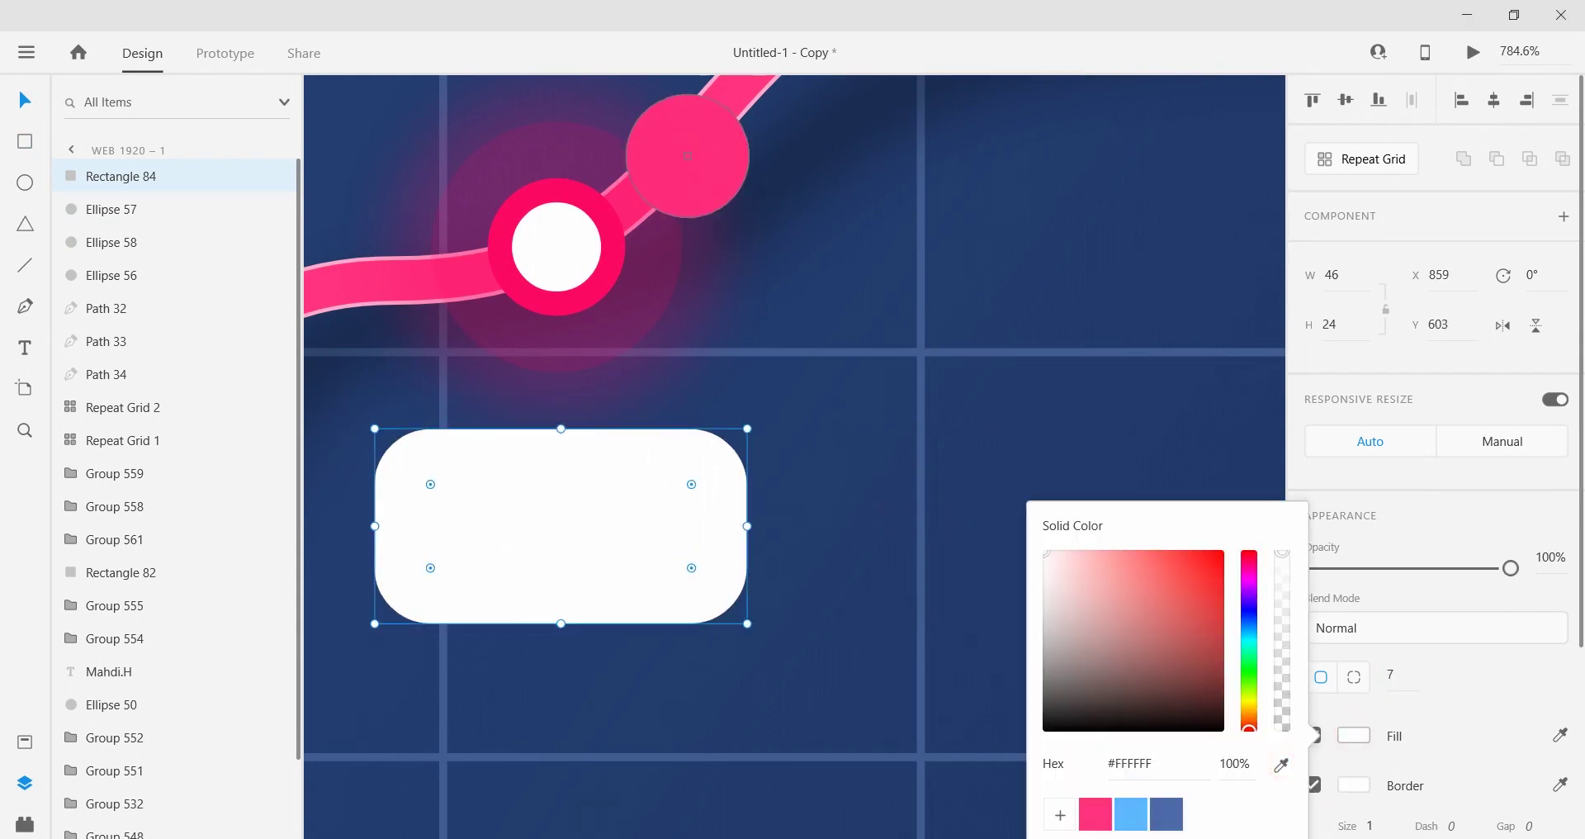
left_click(685, 156)
left_click_drag(650, 247, 946, 383)
left_click(1280, 765)
left_click(1267, 777)
left_click(1096, 815)
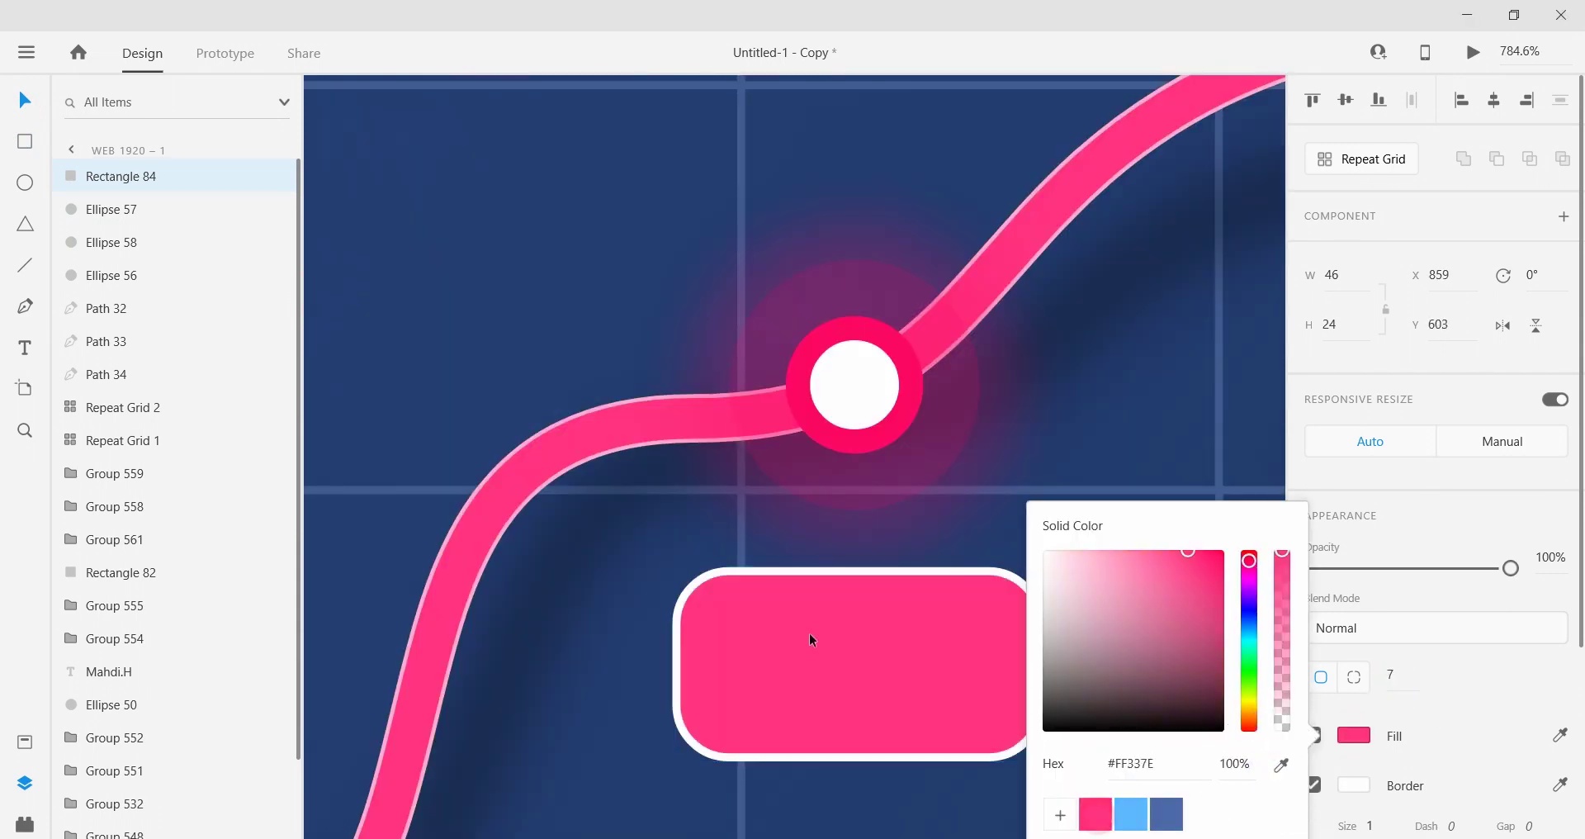
scroll(735, 624, "down", 4)
key("Escape")
Step: Draw a triangle at the rounded rectangle's upper edge, about 23 by 15, with corner radius 3
key("y")
scroll(751, 658, "up", 3)
left_click_drag(816, 505, 933, 576)
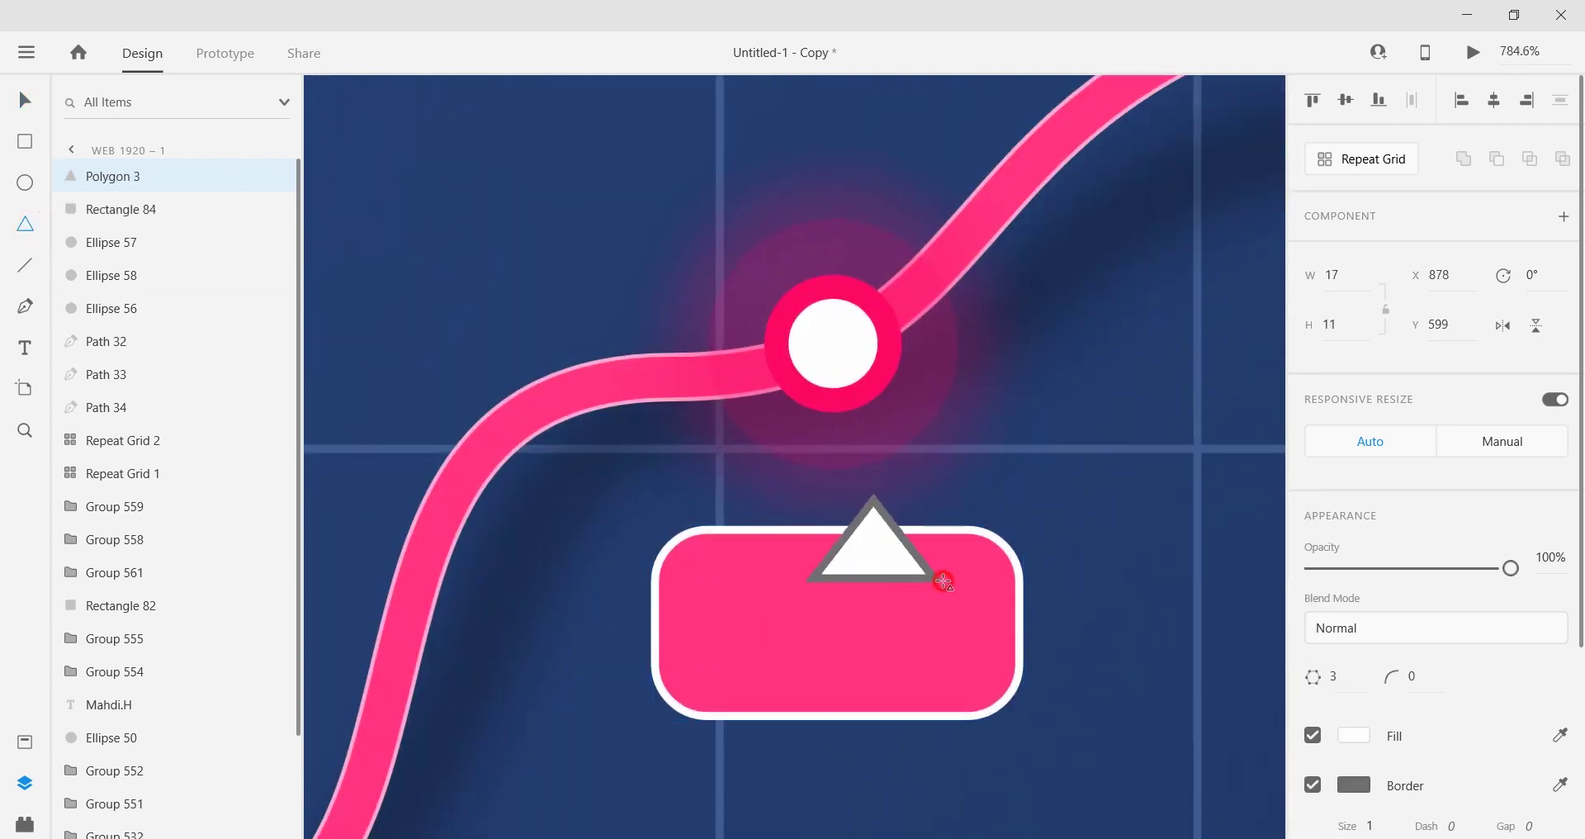
left_click_drag(934, 500, 954, 481)
scroll(908, 627, "up", 3)
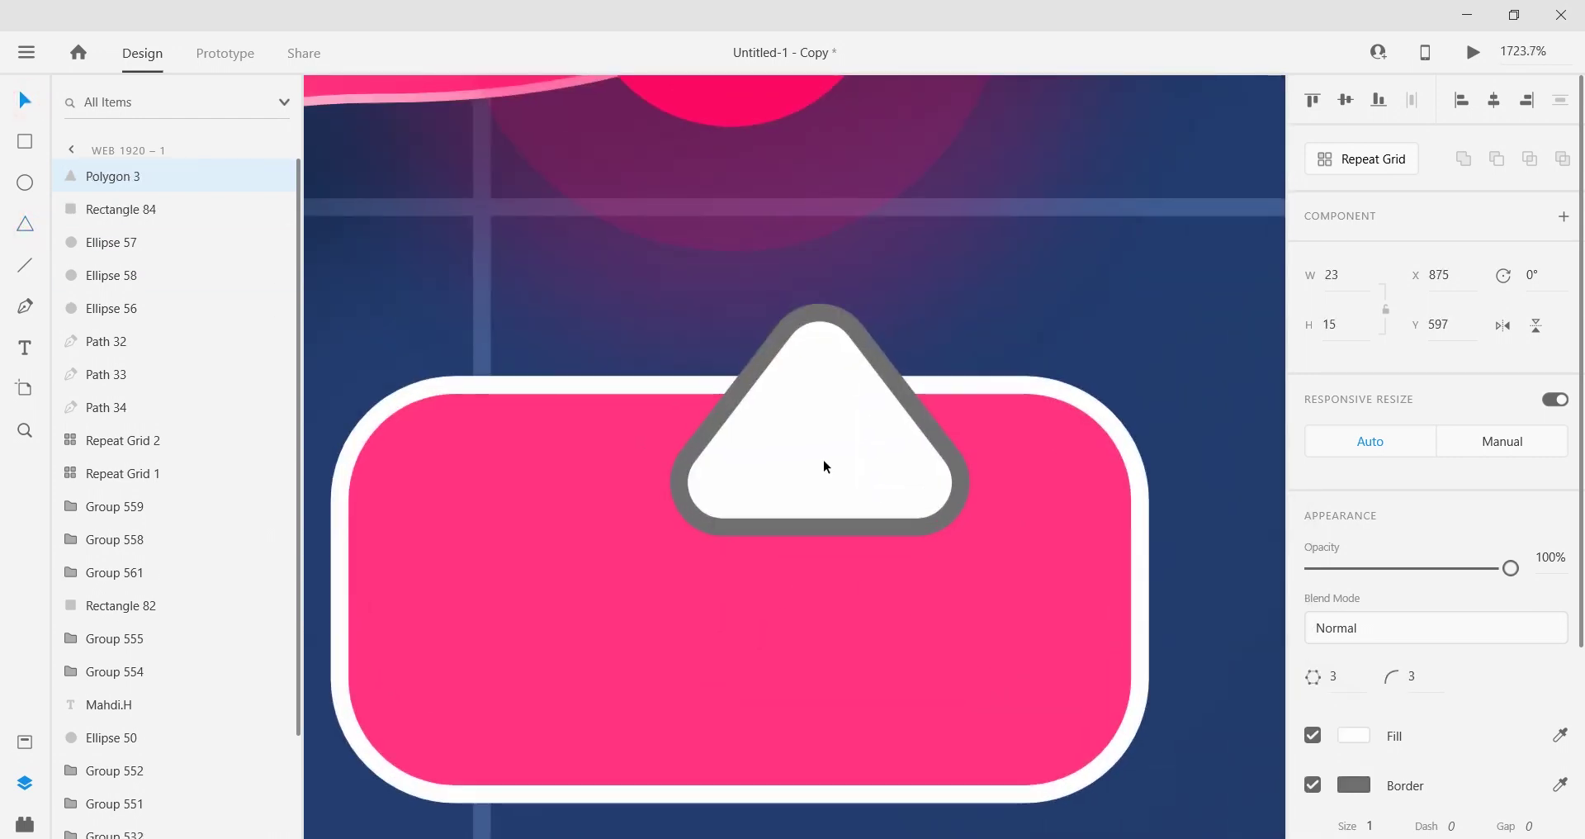
Step: Position the triangle centered on the rectangle's upper edge so that it points up at the marker
left_click_drag(824, 458, 748, 380)
scroll(749, 384, "up", 5)
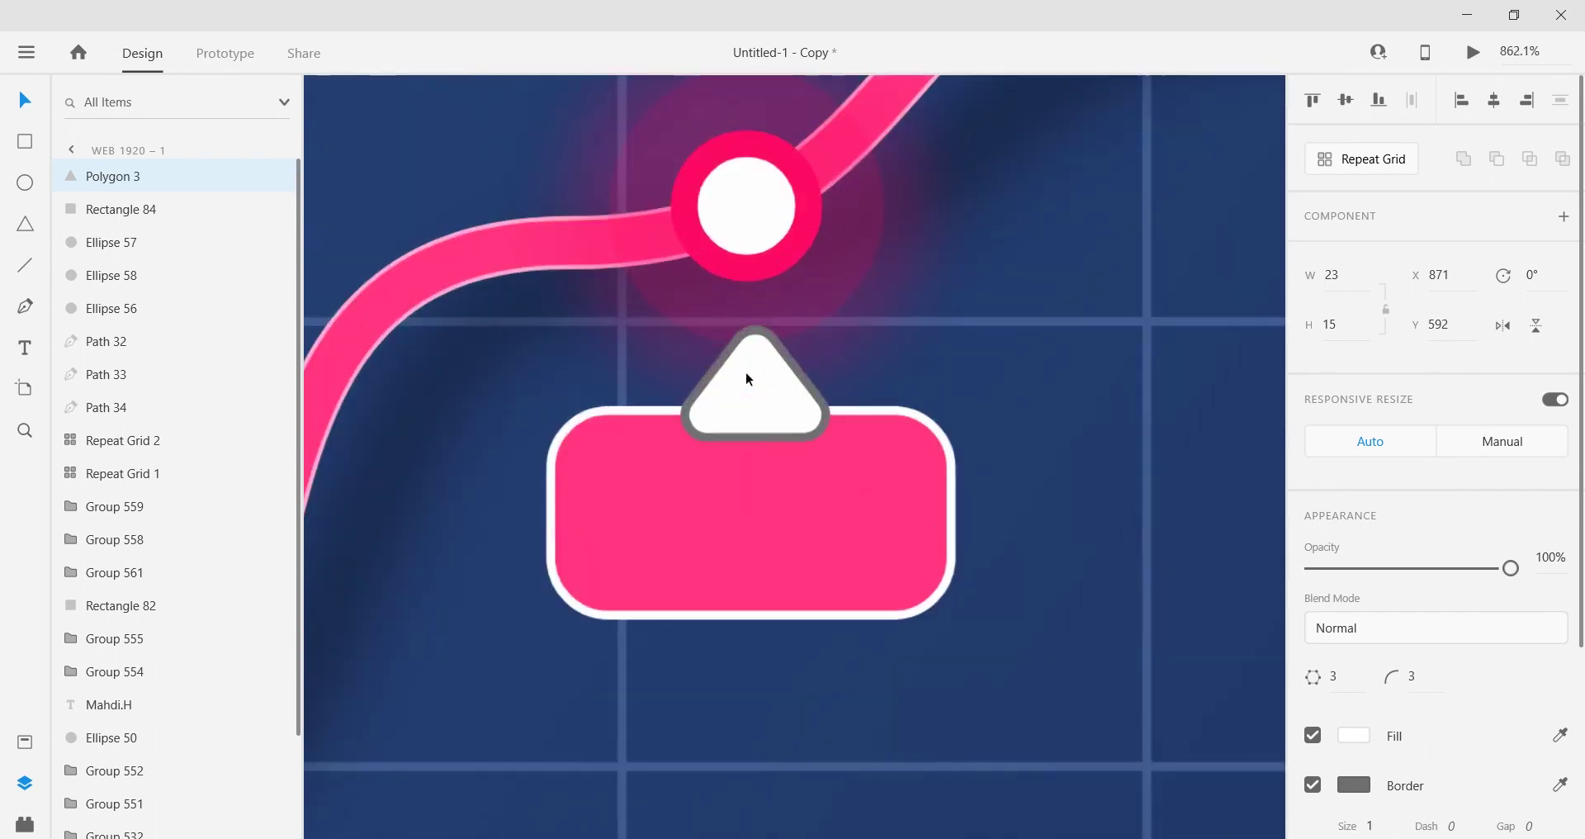
left_click_drag(762, 378, 763, 407)
scroll(766, 410, "down", 7)
scroll(766, 410, "up", 5)
Step: Give the triangle a white border and fill it with the rectangle's sampled pink
left_click(762, 400)
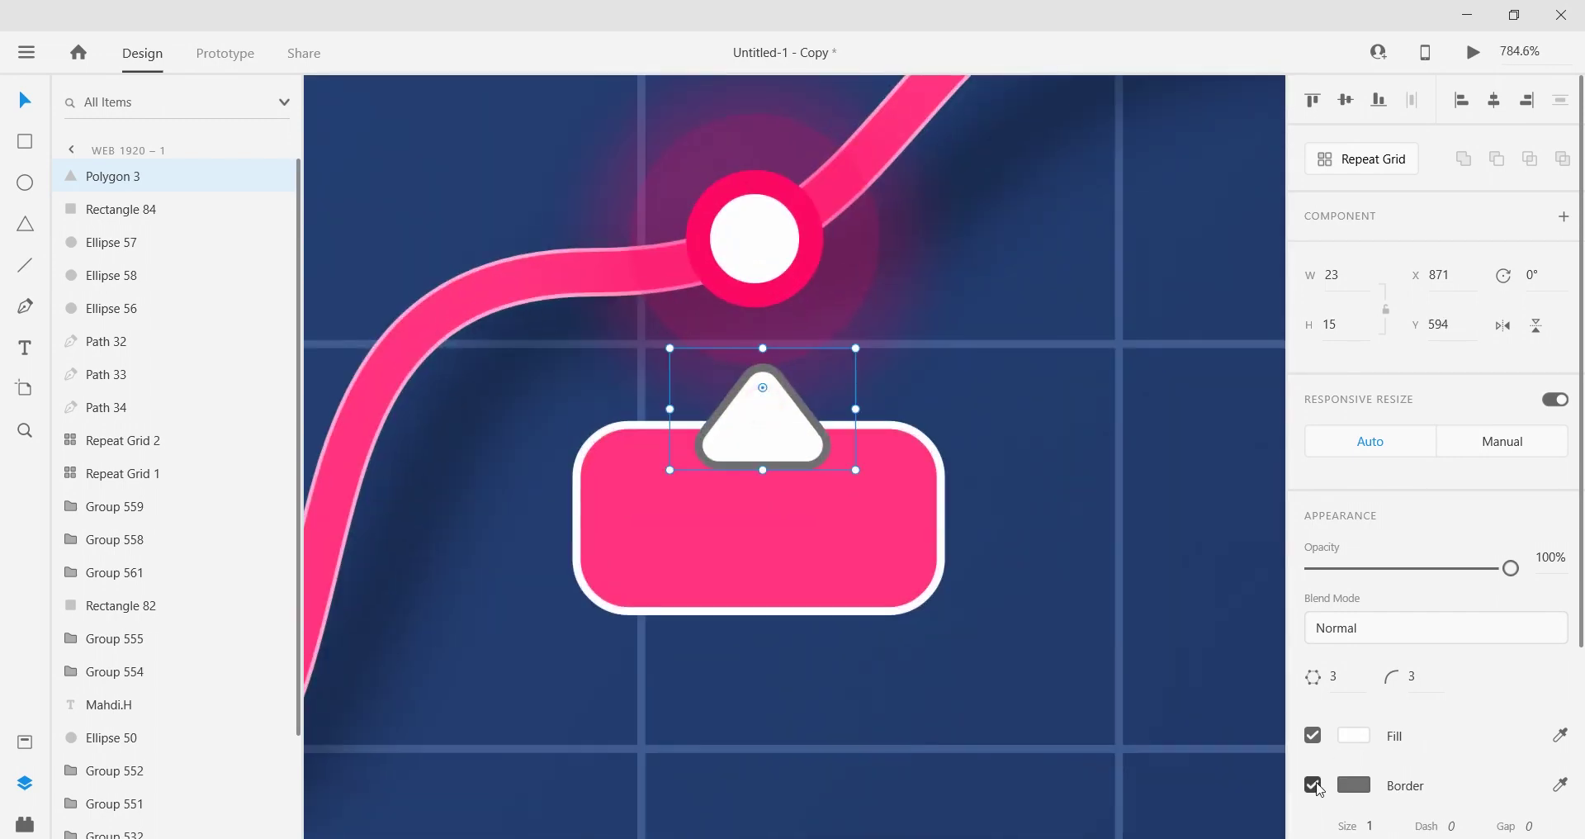
left_click(1354, 784)
left_click_drag(1148, 644, 891, 470)
left_click(1354, 735)
left_click(1277, 768)
left_click(793, 563)
Step: Unite the rounded rectangle and the triangle into one tooltip shape with the Add boolean operation
left_click(786, 565)
left_click(784, 438, "shift")
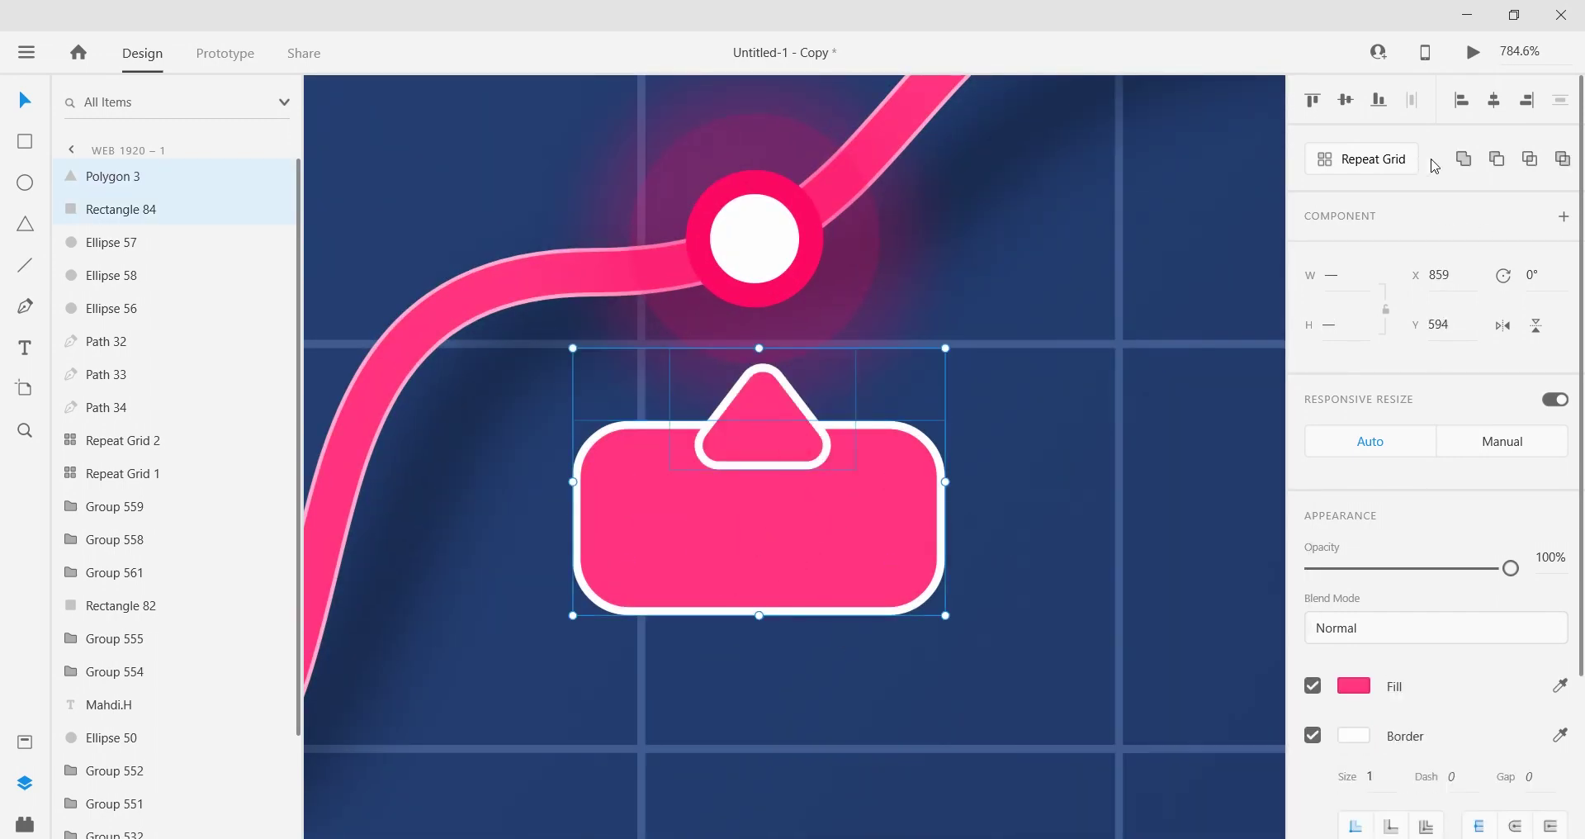
left_click(1463, 159)
scroll(767, 441, "down", 7)
scroll(801, 413, "up", 5)
left_click(25, 348)
left_click(647, 531)
key("ctrl+z")
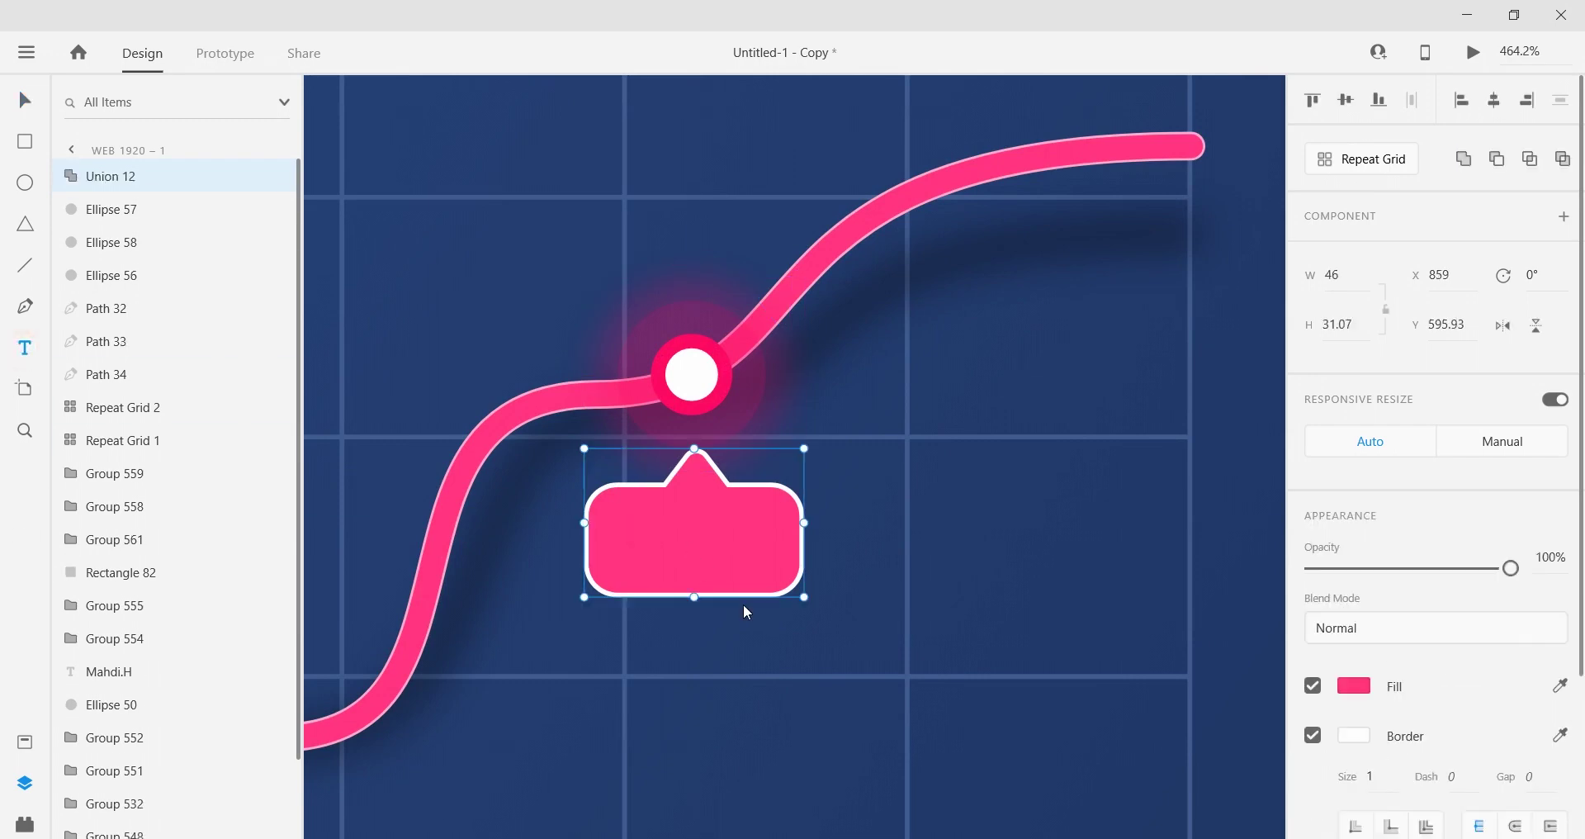
key("Escape")
Step: Add the text "22K" inside the pink tooltip shape
scroll(743, 609, "down", 7)
left_click_drag(1180, 622, 827, 630)
scroll(900, 547, "up", 8)
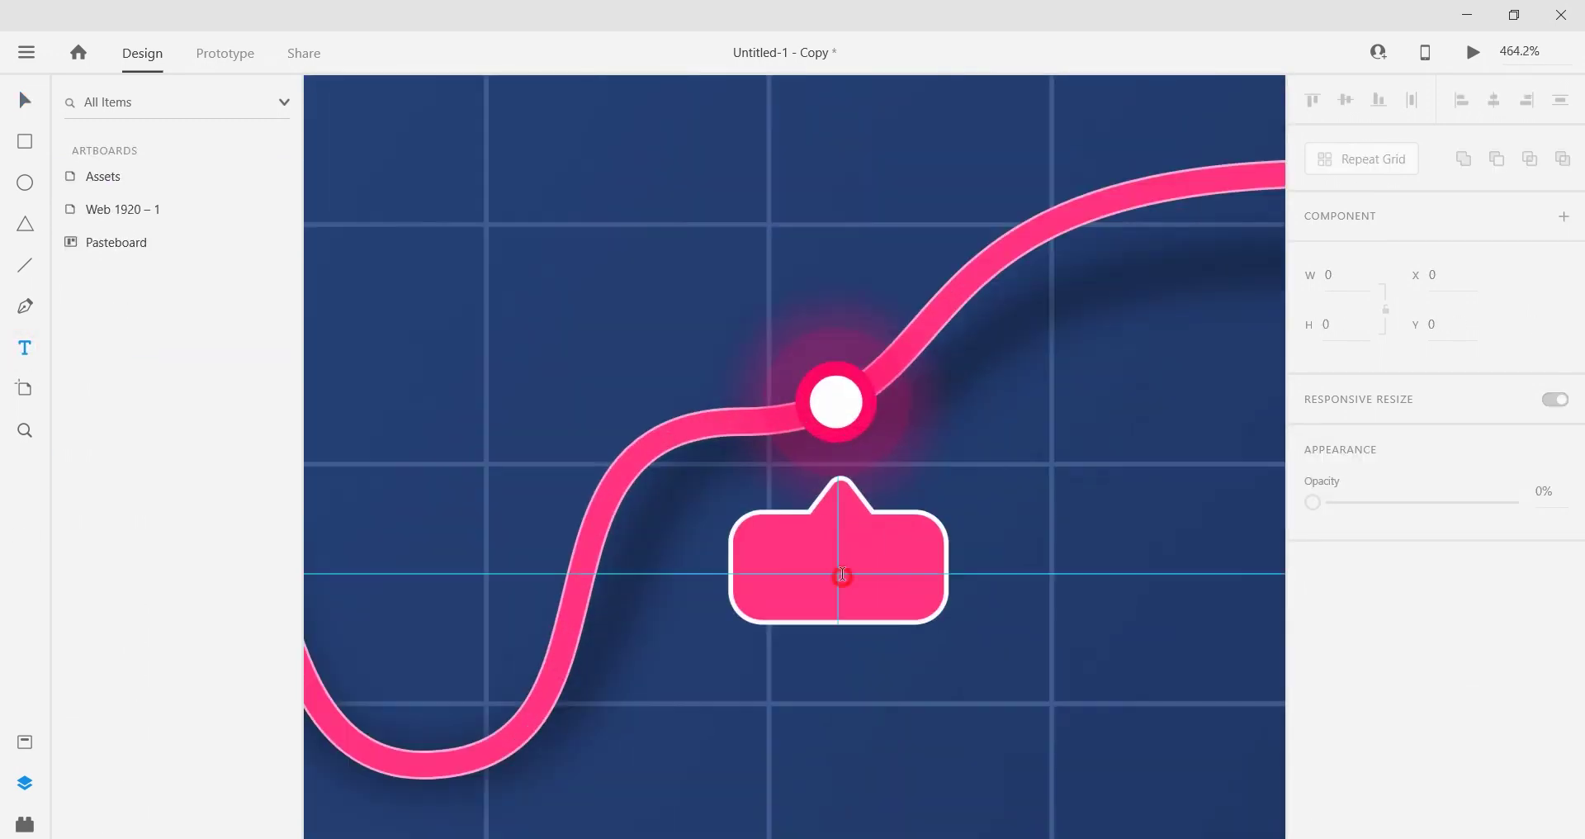
left_click(842, 573)
type("22K")
key("Escape")
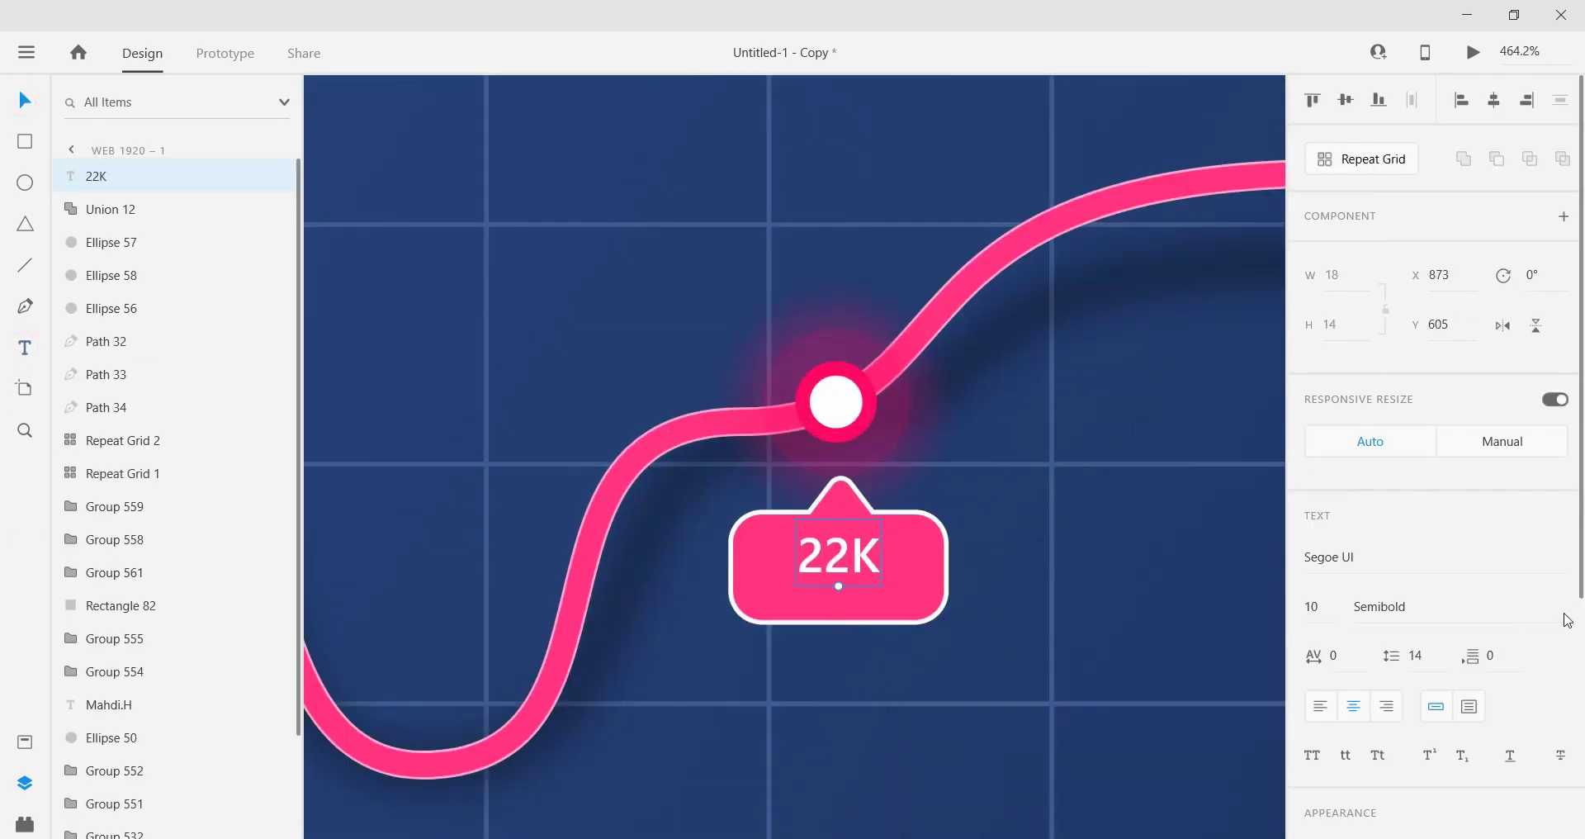
Step: Format the 22K label as 14-point Bold and center it inside the tooltip
left_click(1567, 619)
left_click(1404, 635)
left_click_drag(842, 596, 857, 564)
scroll(856, 563, "down", 5)
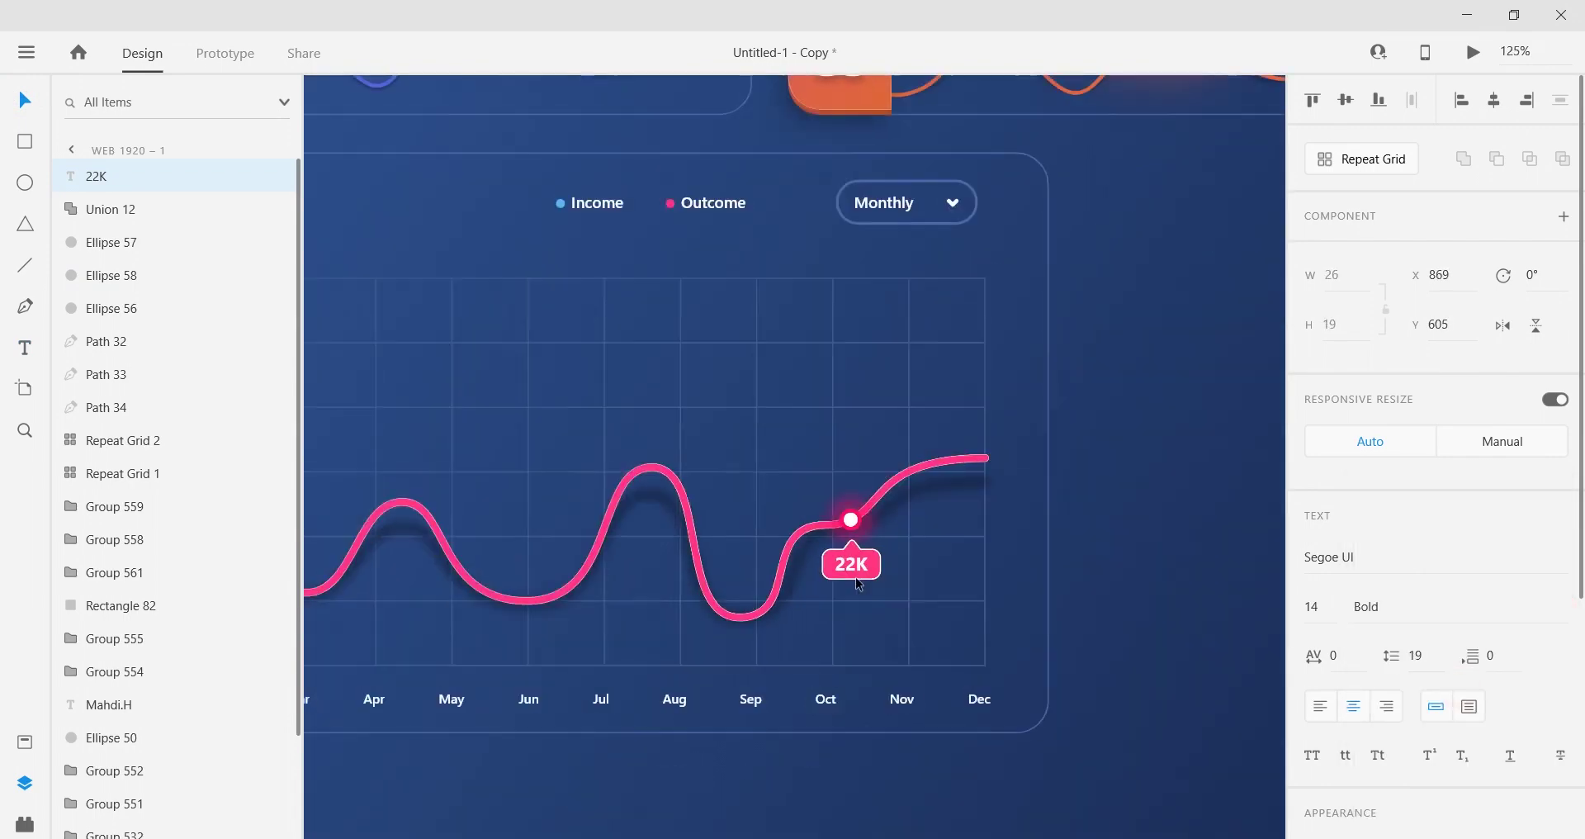
Step: Group the white marker circle with its two pink halo circles
left_click(1132, 488)
scroll(1181, 568, "left", 3)
scroll(1154, 573, "up", 8)
left_click(1039, 289)
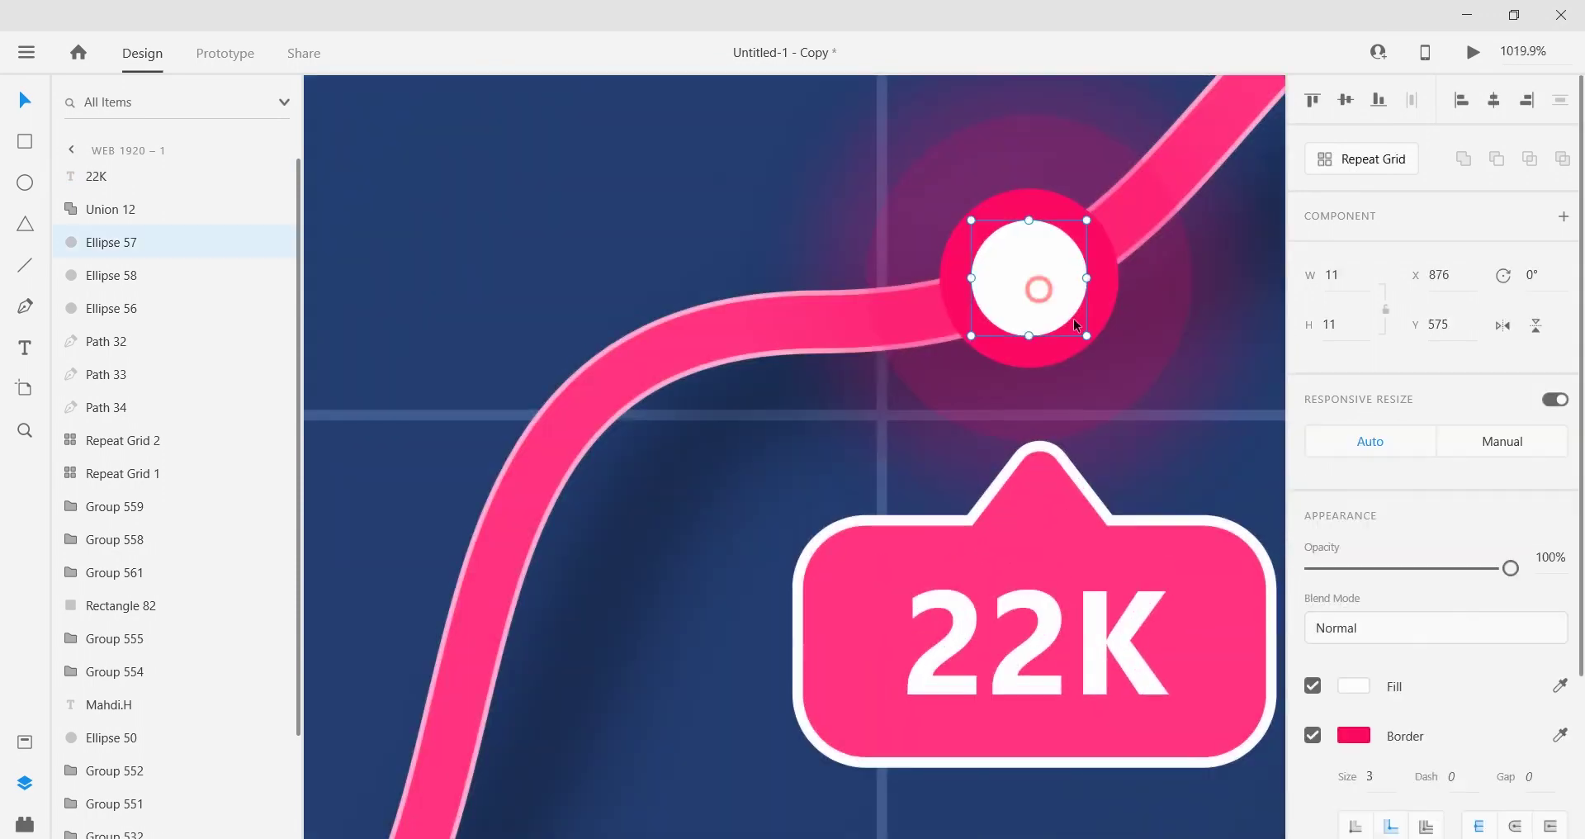
left_click(1114, 355, "shift")
left_click(1159, 399, "shift")
right_click(1154, 398)
left_click(1181, 353)
Step: Group the 22K text with its tooltip shape
left_click(1032, 649)
left_click(857, 617, "shift")
right_click(1032, 619)
left_click(1087, 355)
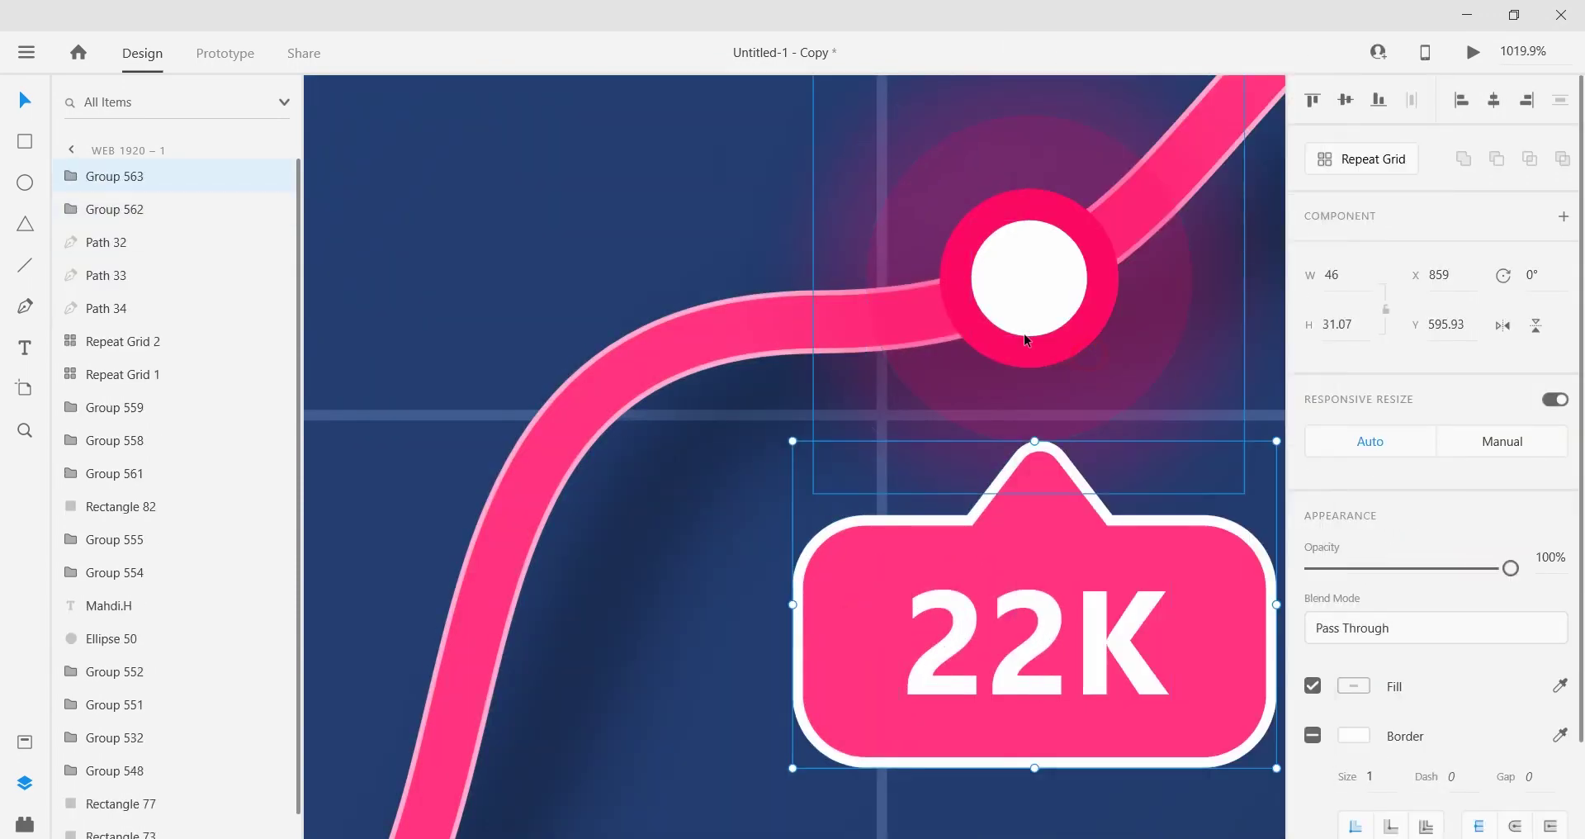
Step: Group the tooltip together with the marker circles
left_click(1027, 339, "shift")
right_click(1044, 327)
left_click(1098, 347)
Step: Group the three paths that form the Outcome curve and its shadow, Path 32 to Path 34
scroll(866, 441, "down", 8)
left_click(990, 363)
left_click(1092, 308)
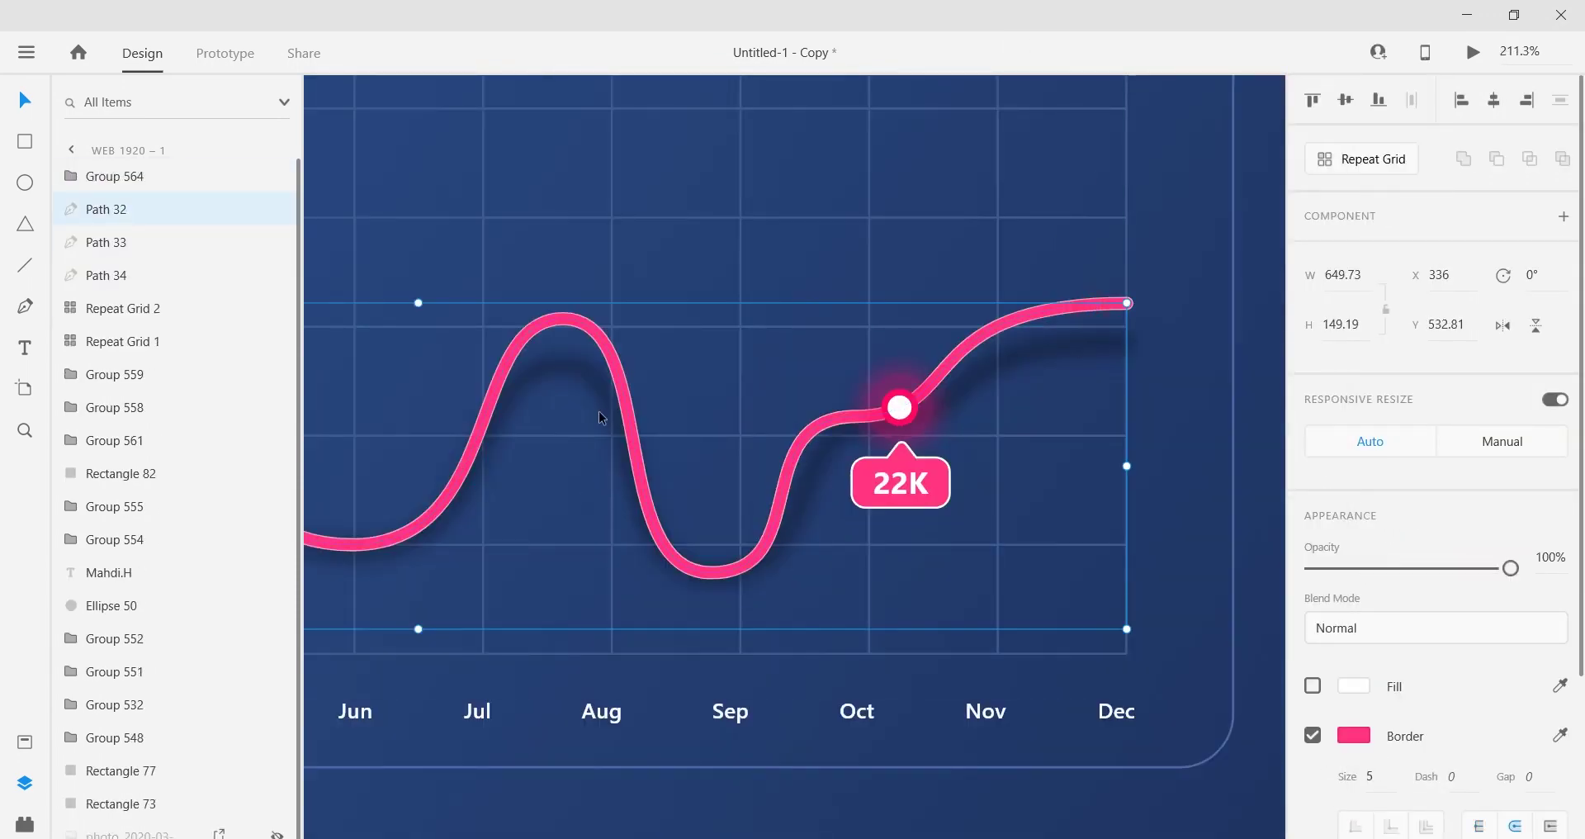
left_click(112, 275, "shift")
right_click(111, 233)
left_click(149, 495)
Step: Combine the Outcome curve group and the marker group into a single group
left_click(107, 176, "shift")
right_click(158, 199)
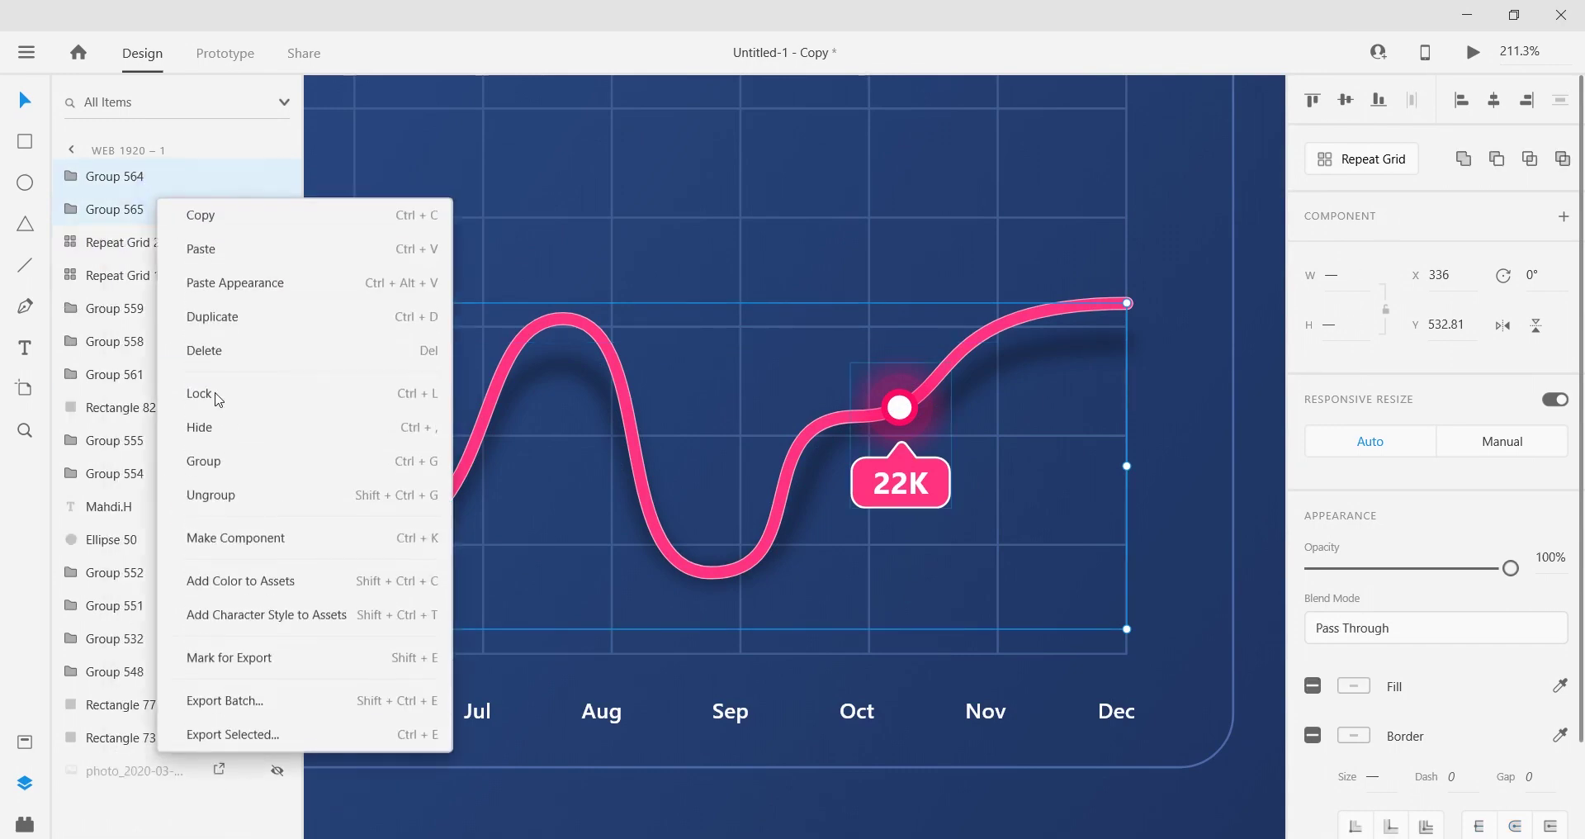
left_click(206, 462)
scroll(611, 519, "down", 5)
scroll(611, 518, "up", 3)
scroll(858, 463, "down", 3)
left_click(343, 368)
scroll(463, 429, "up", 3)
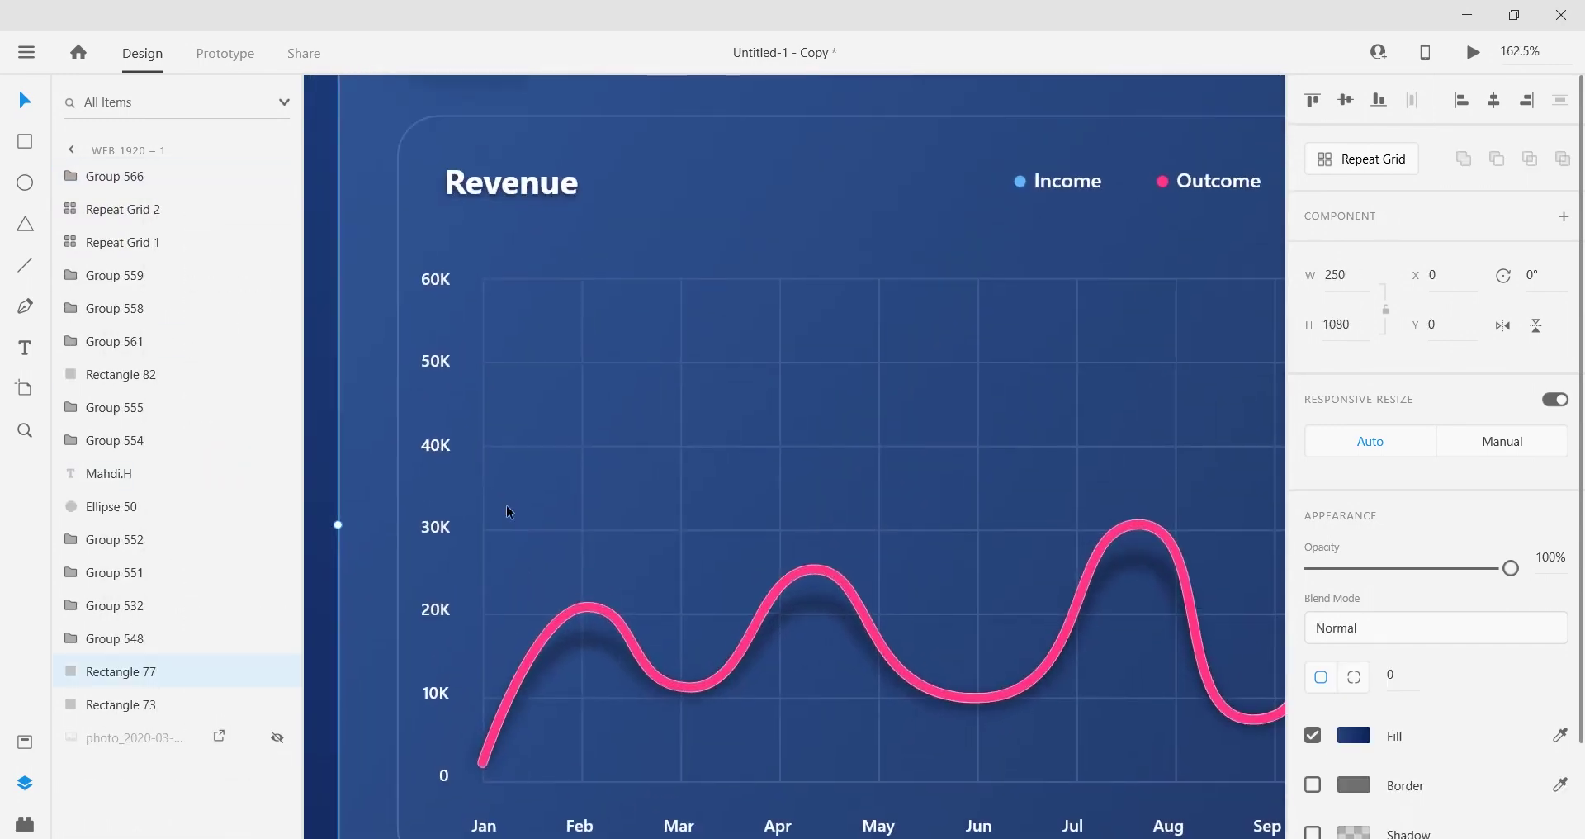
key("p")
left_click(485, 542)
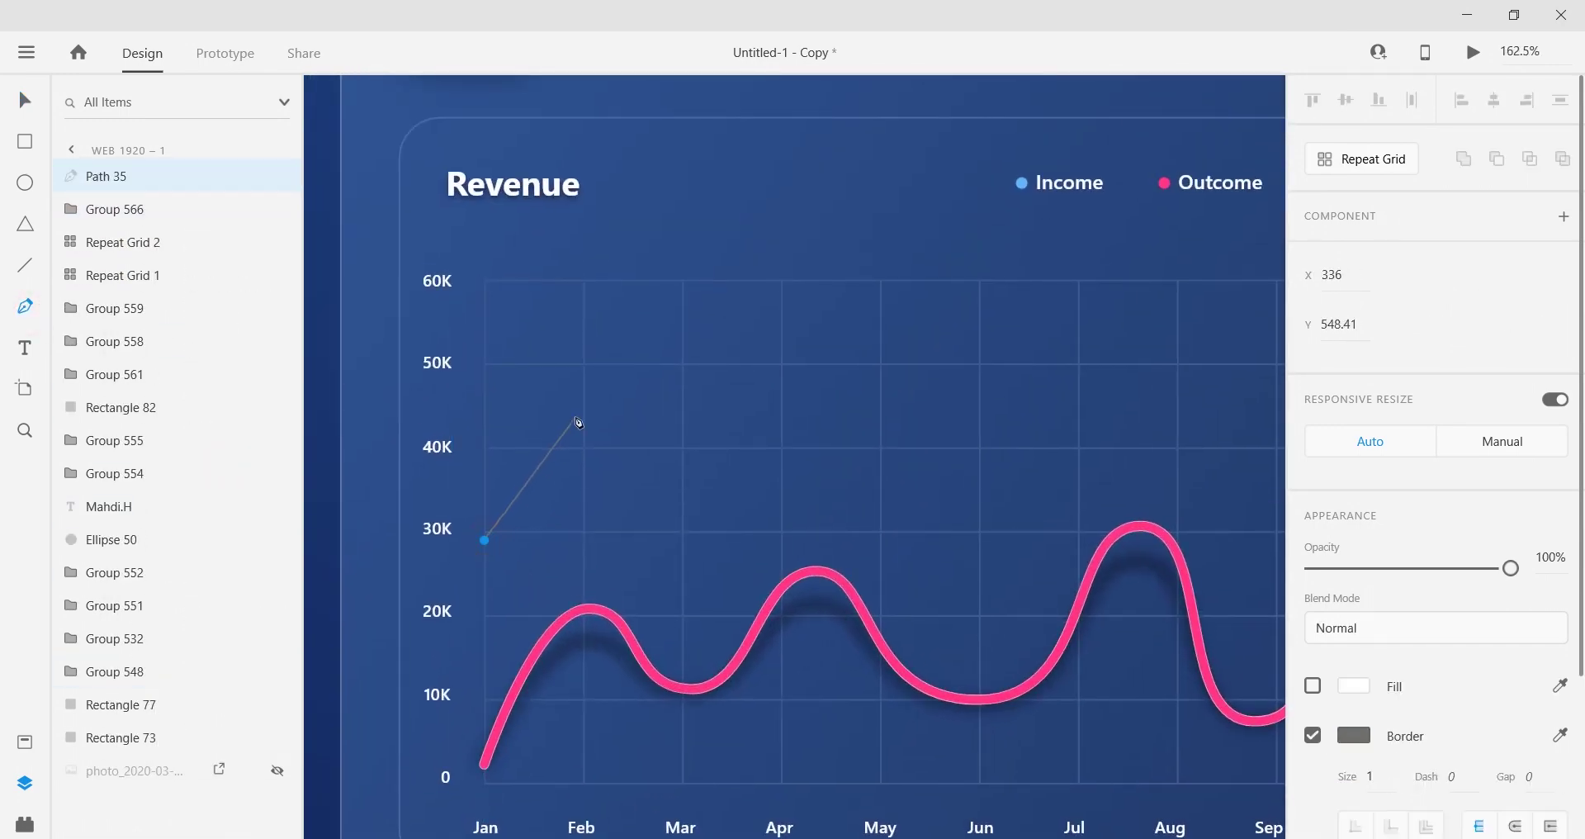
key("Escape")
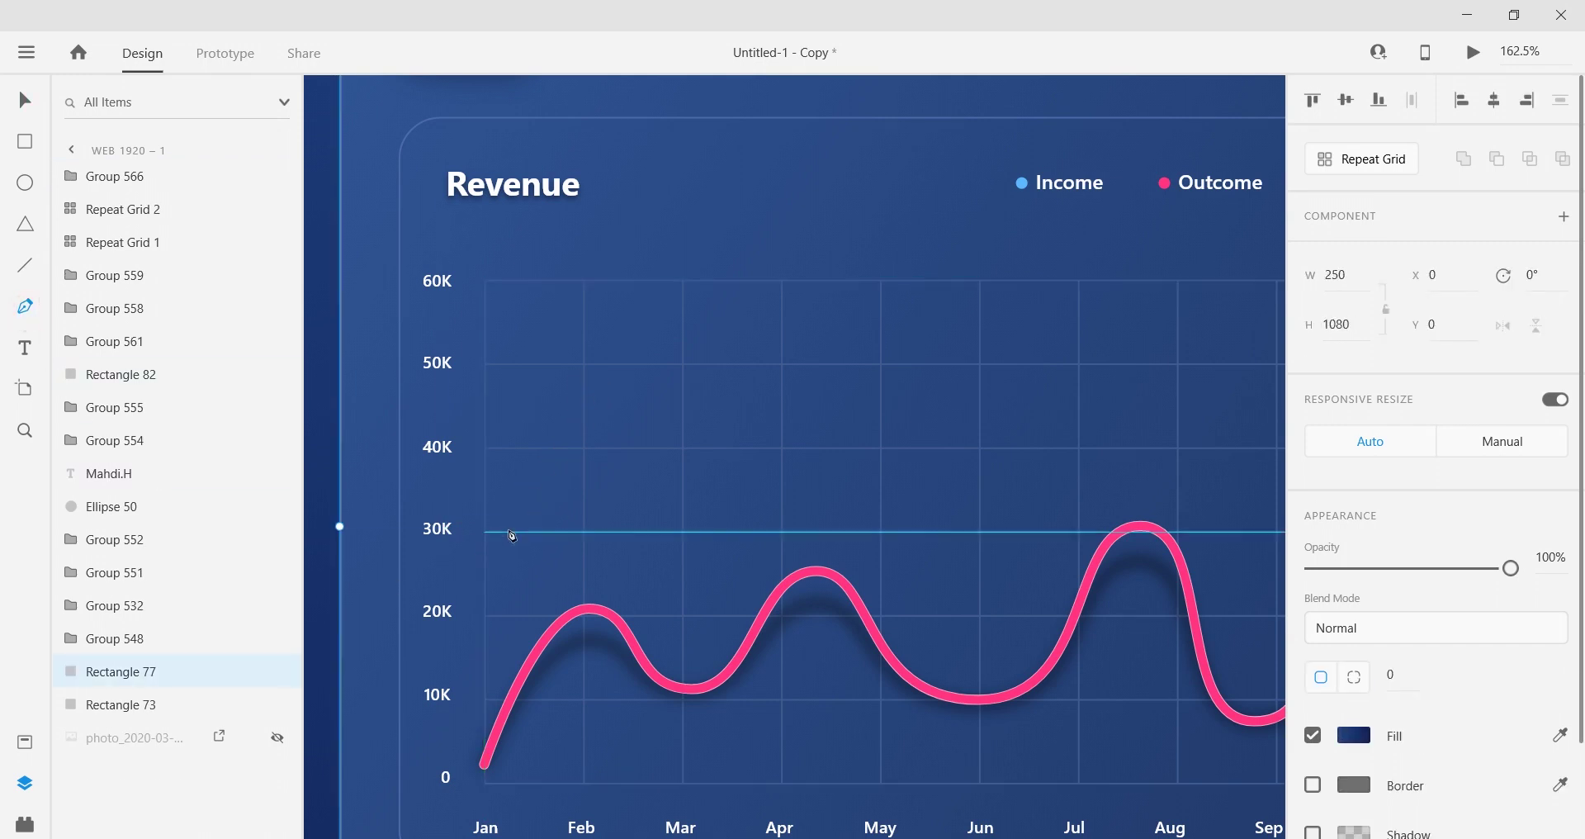
Step: Draw the first part of the Income curve with the Pen tool, starting on the Jan line just below 30K and waving rightward above the Outcome curve
left_click(482, 549)
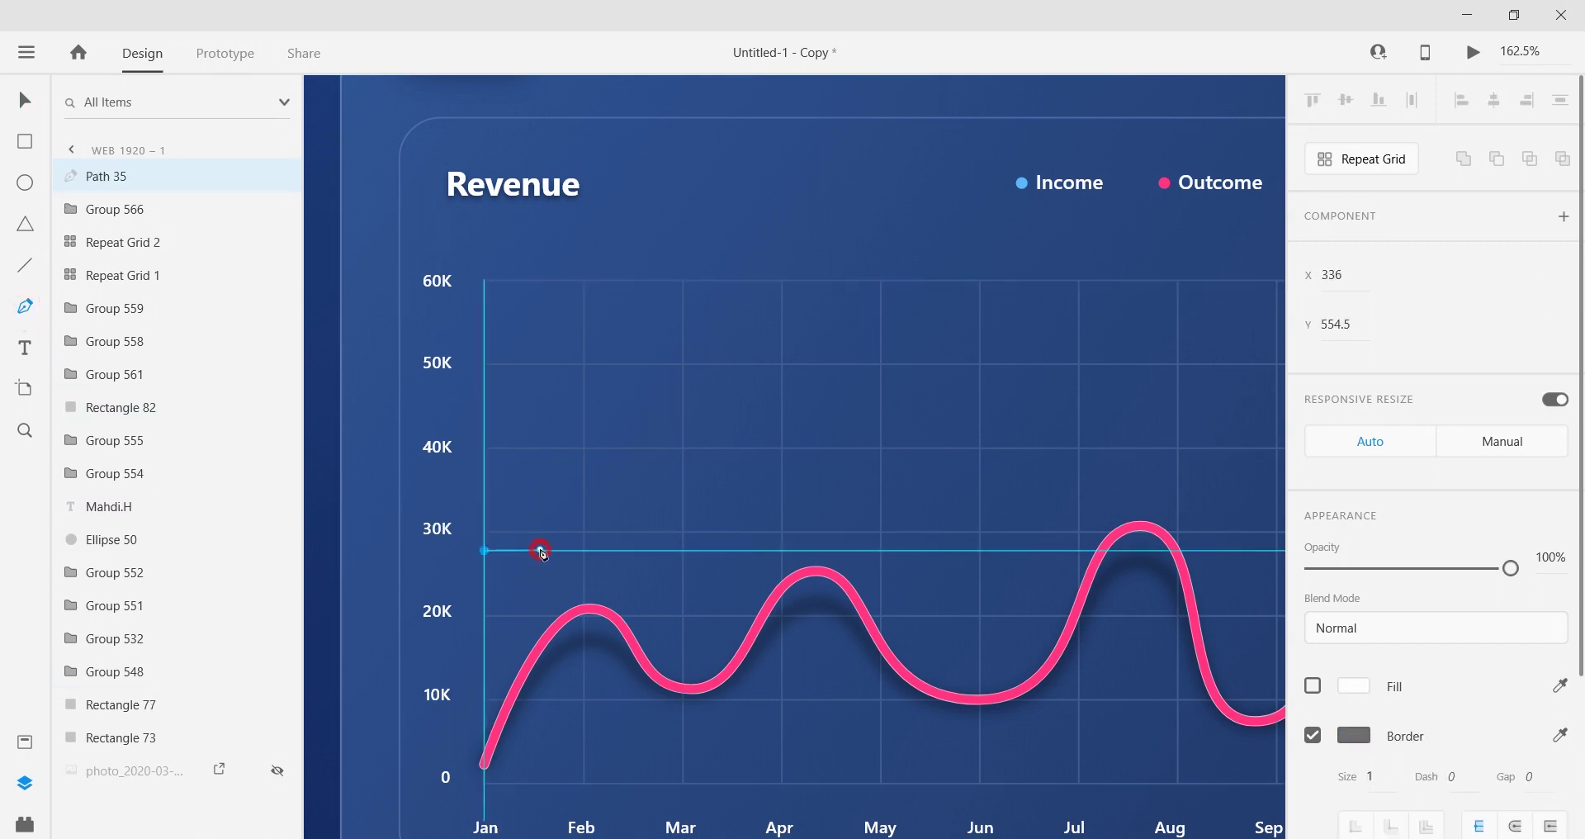
left_click_drag(541, 551, 541, 550)
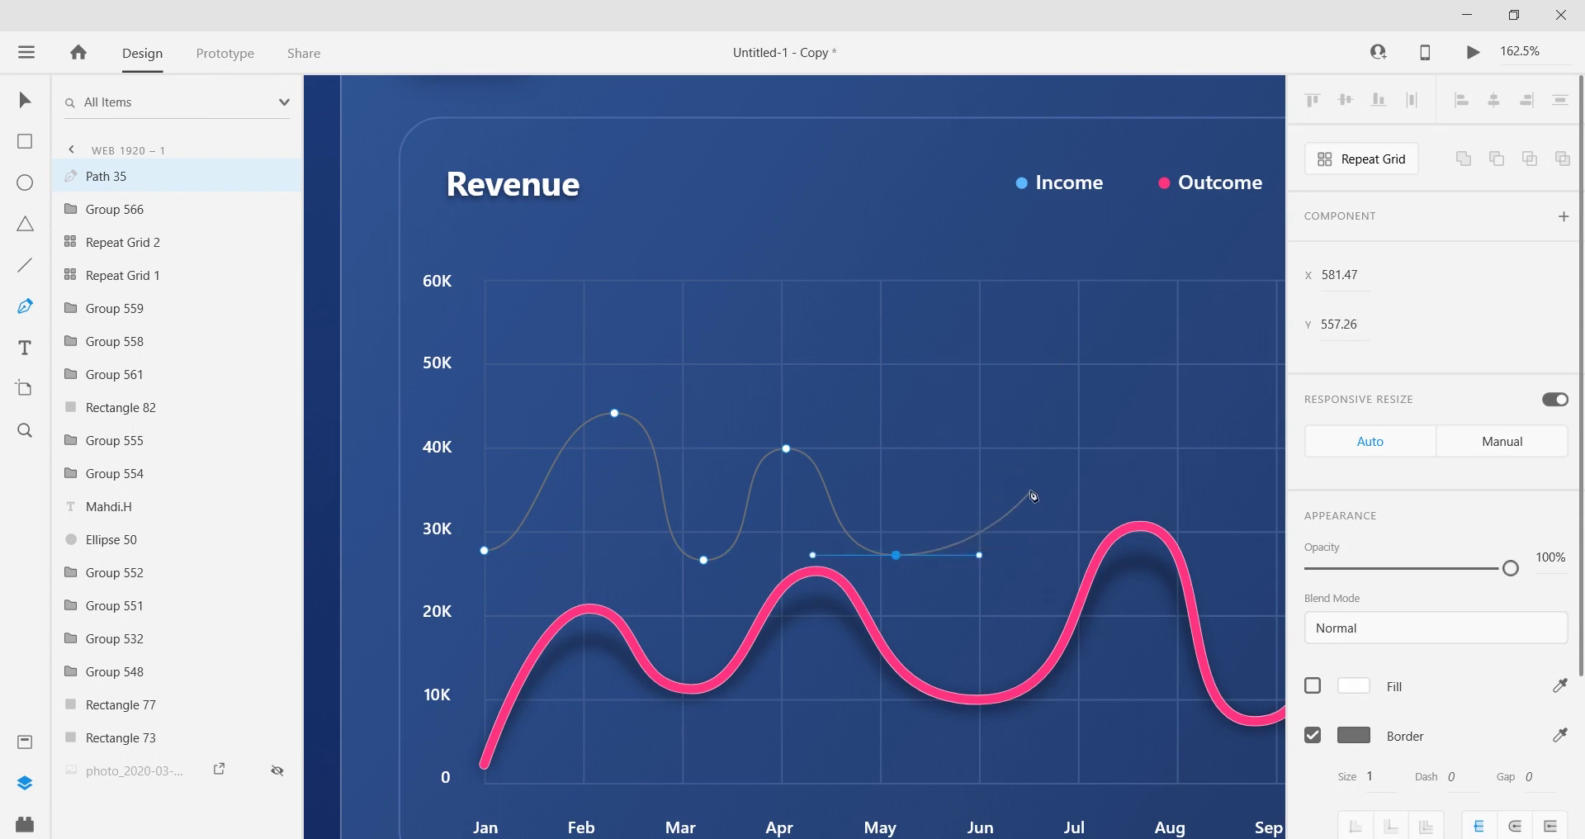
left_click_drag(1092, 480, 1095, 481)
left_click_drag(1107, 589, 885, 654)
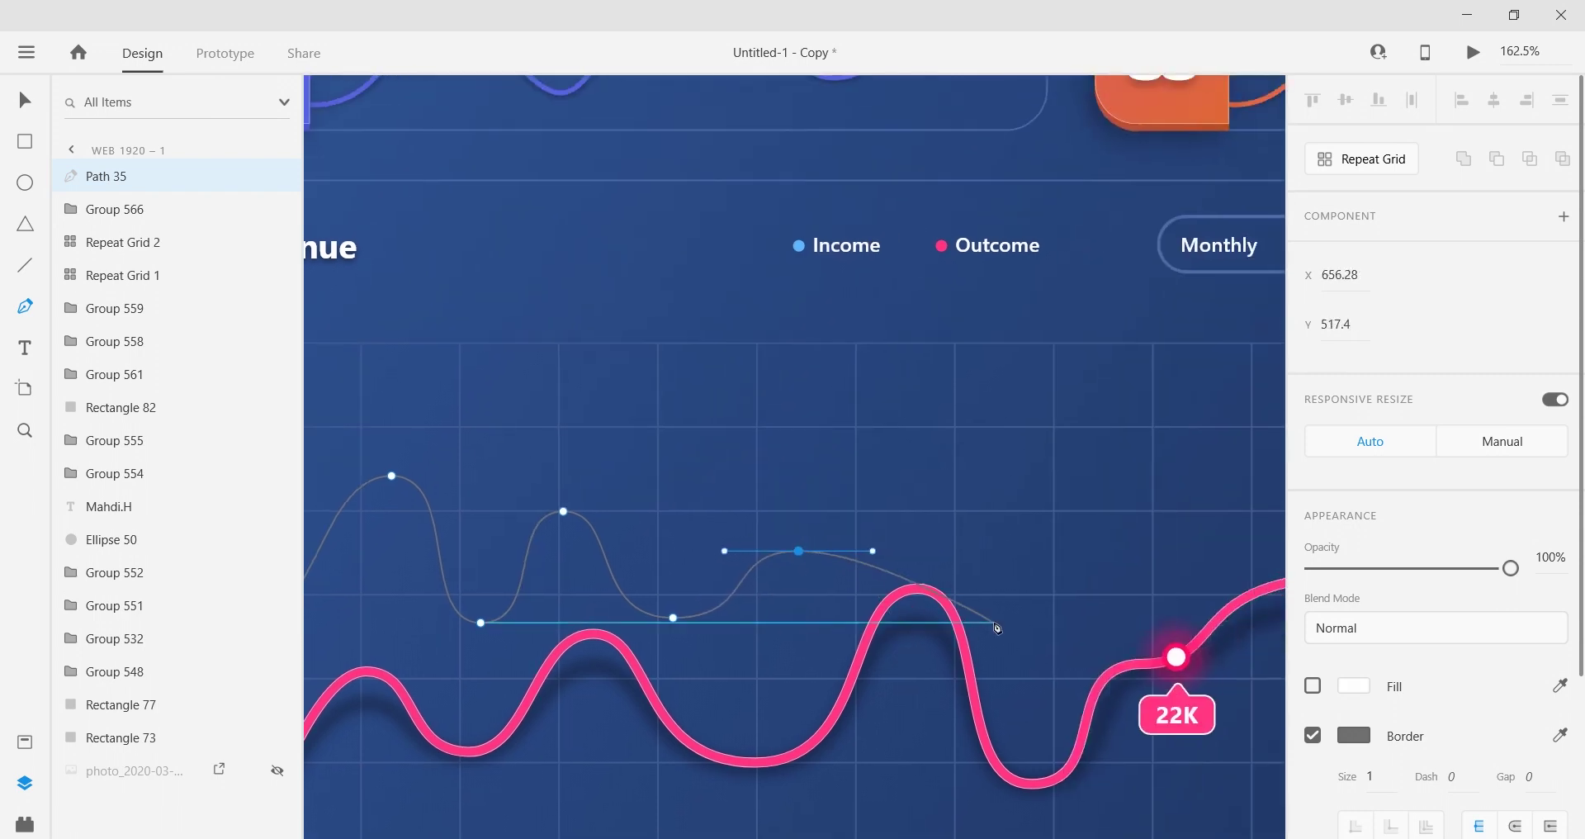
scroll(900, 531, "right", 5)
scroll(900, 530, "up", 2)
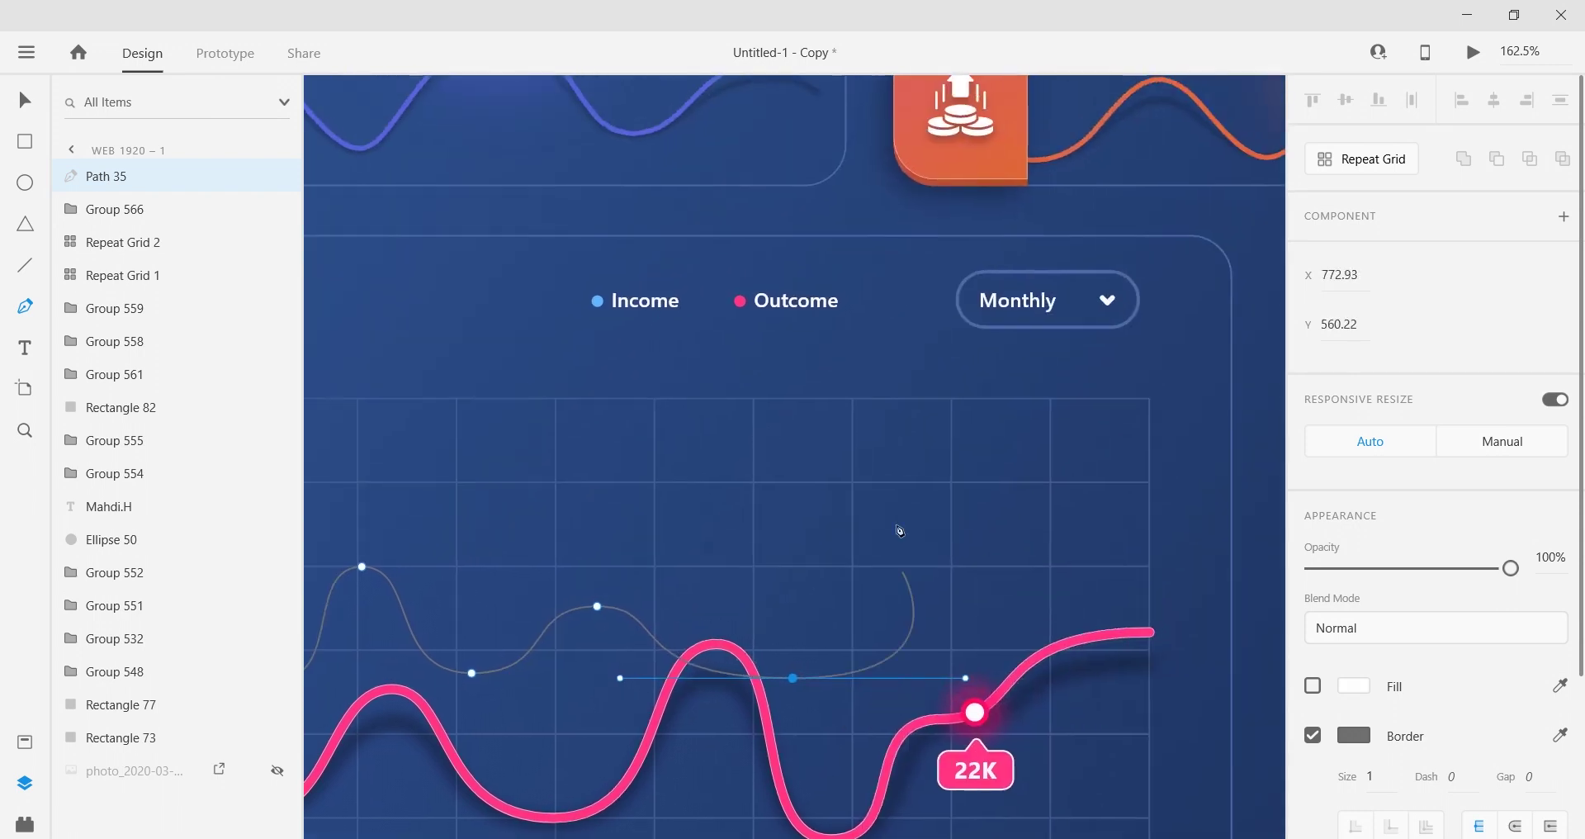
Step: Undo the last two anchor points and finish the Income curve through a high peak and a dip up to the Dec line
left_click_drag(959, 460, 1003, 464)
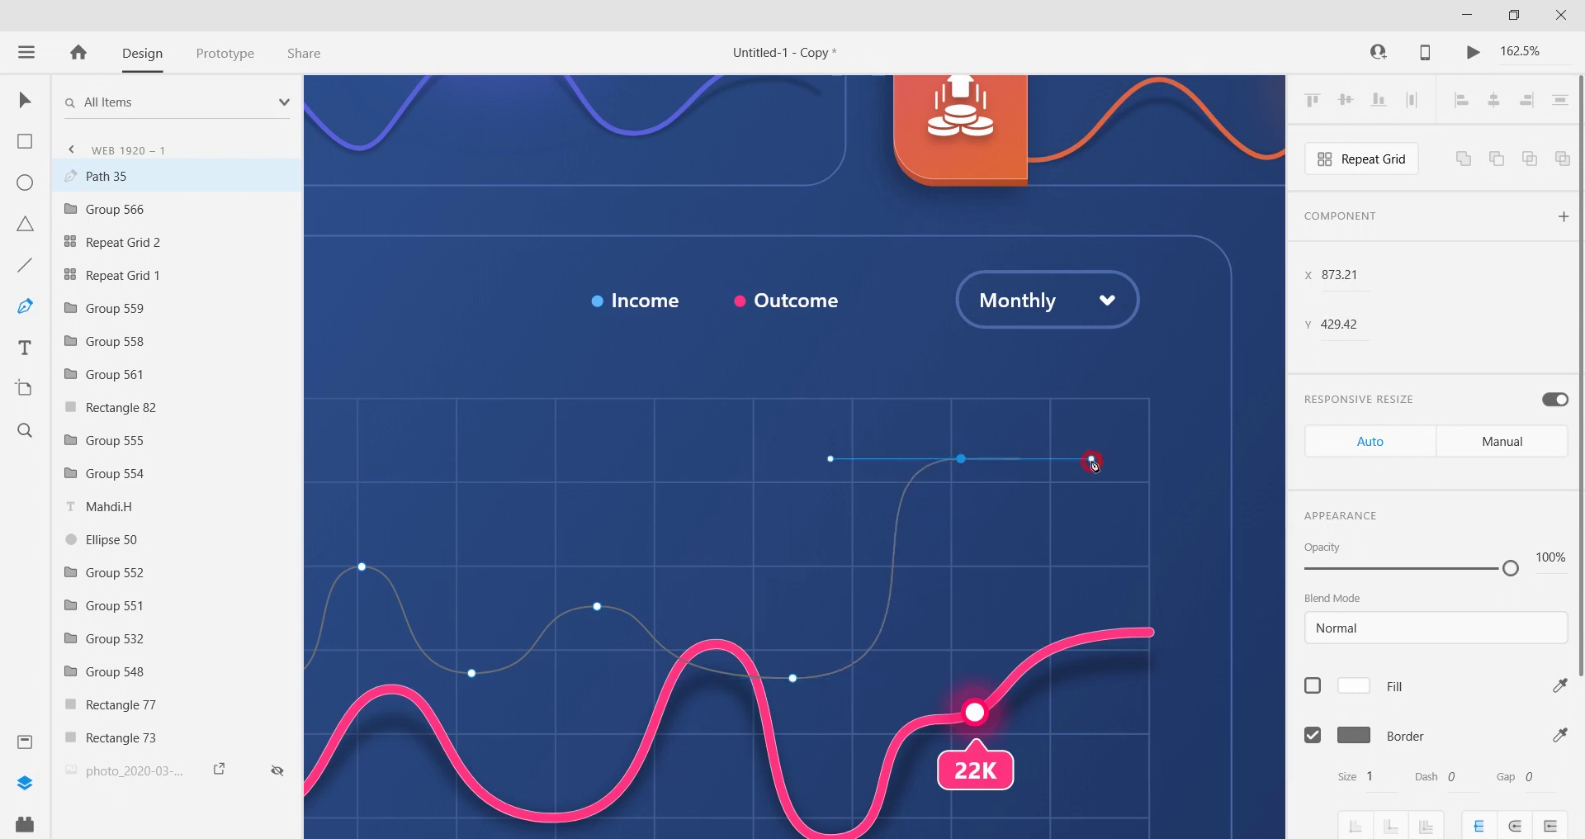
key("ctrl+z")
key("ctrl+z")
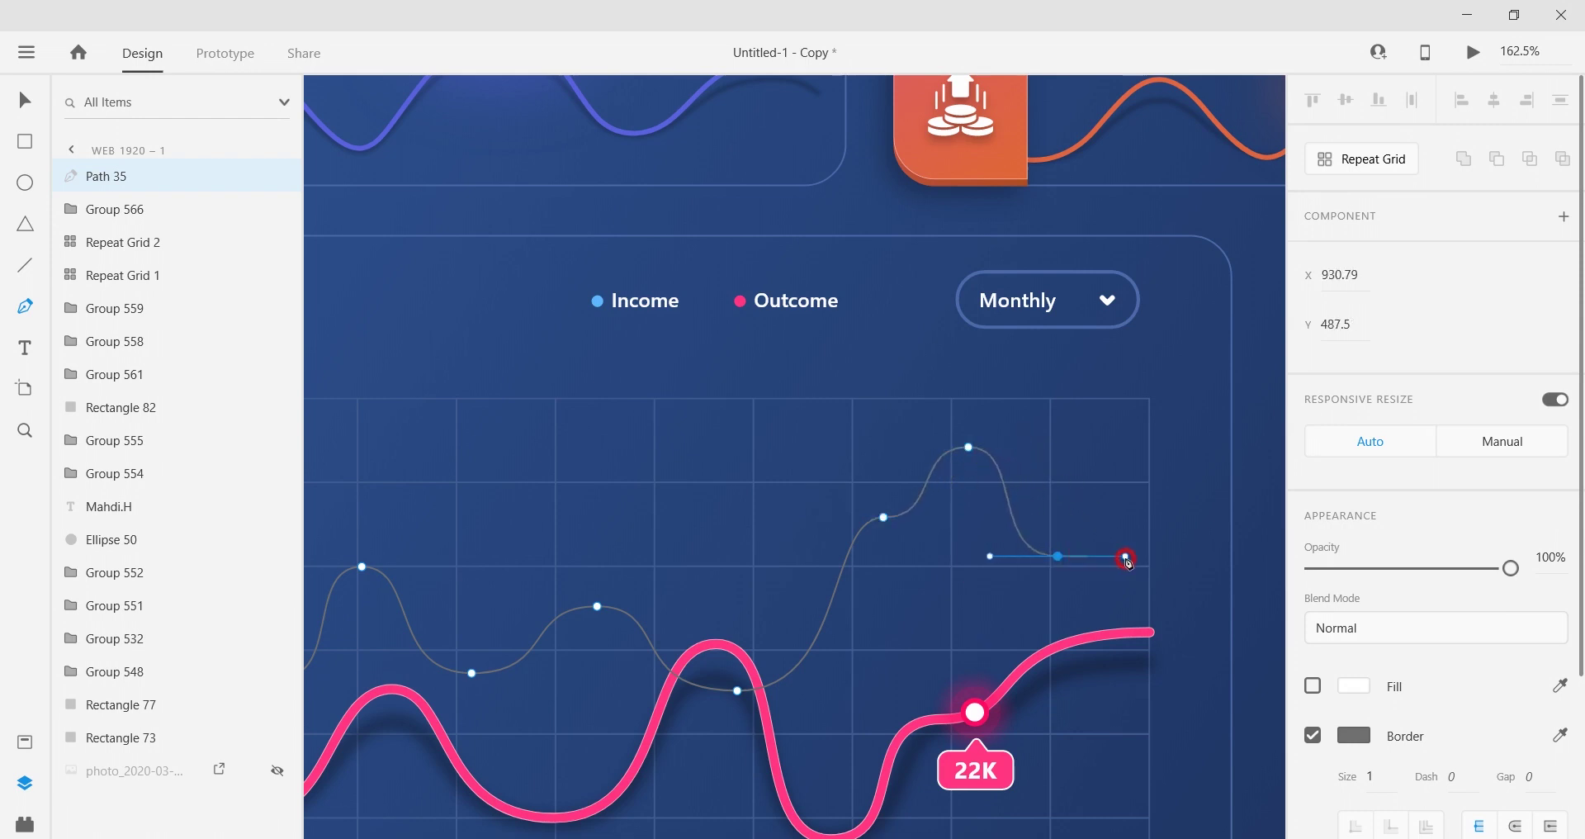
key("Escape")
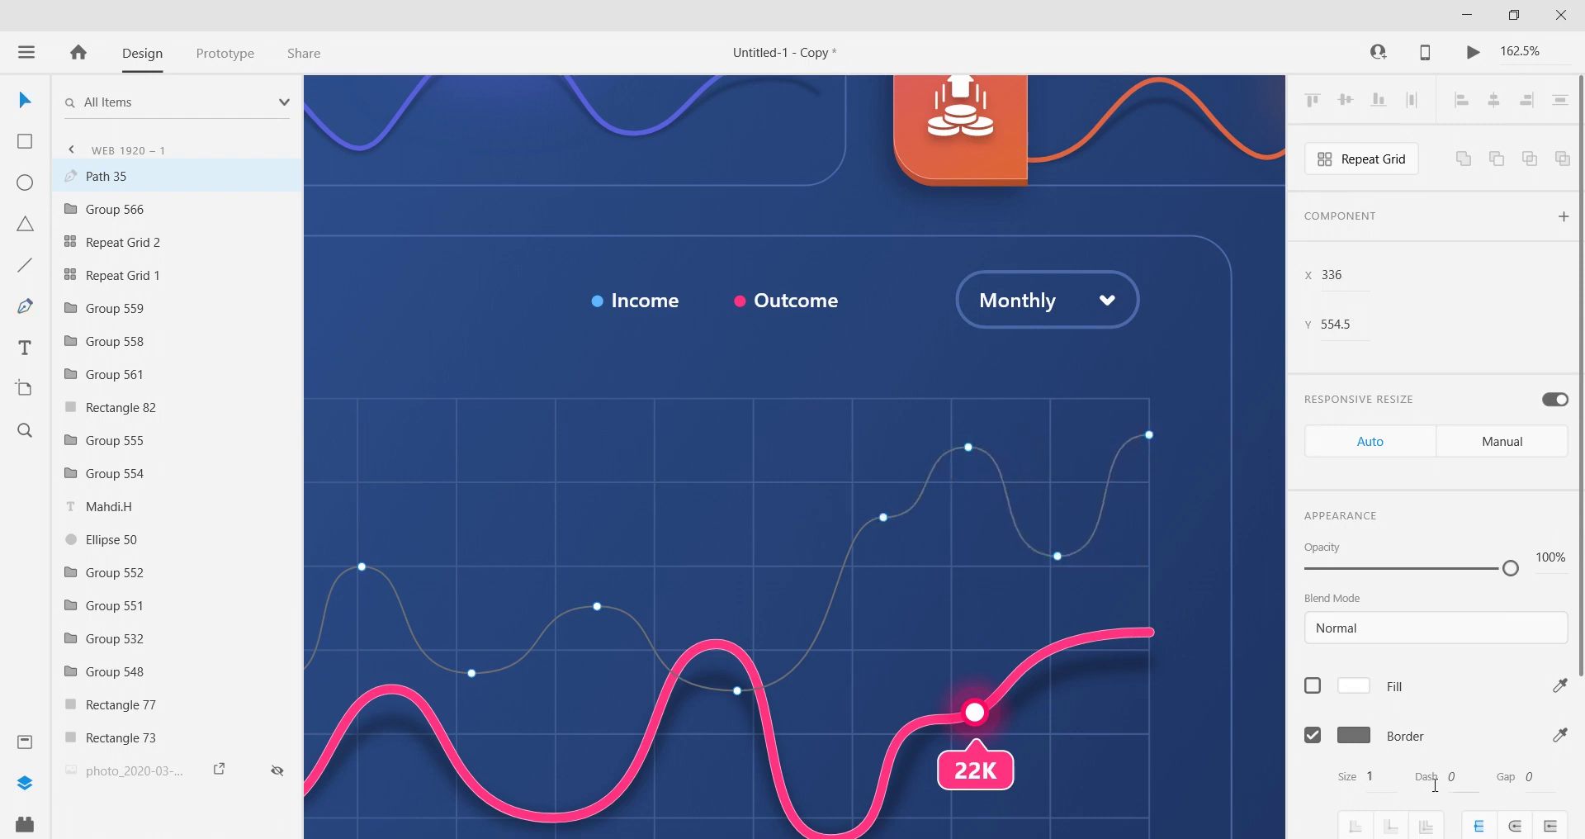
Step: Set the Income curve's border size to 5 with round caps
left_click(1372, 776)
type("5")
key("Return")
left_click(1516, 824)
scroll(981, 517, "down", 3)
scroll(933, 520, "up", 3)
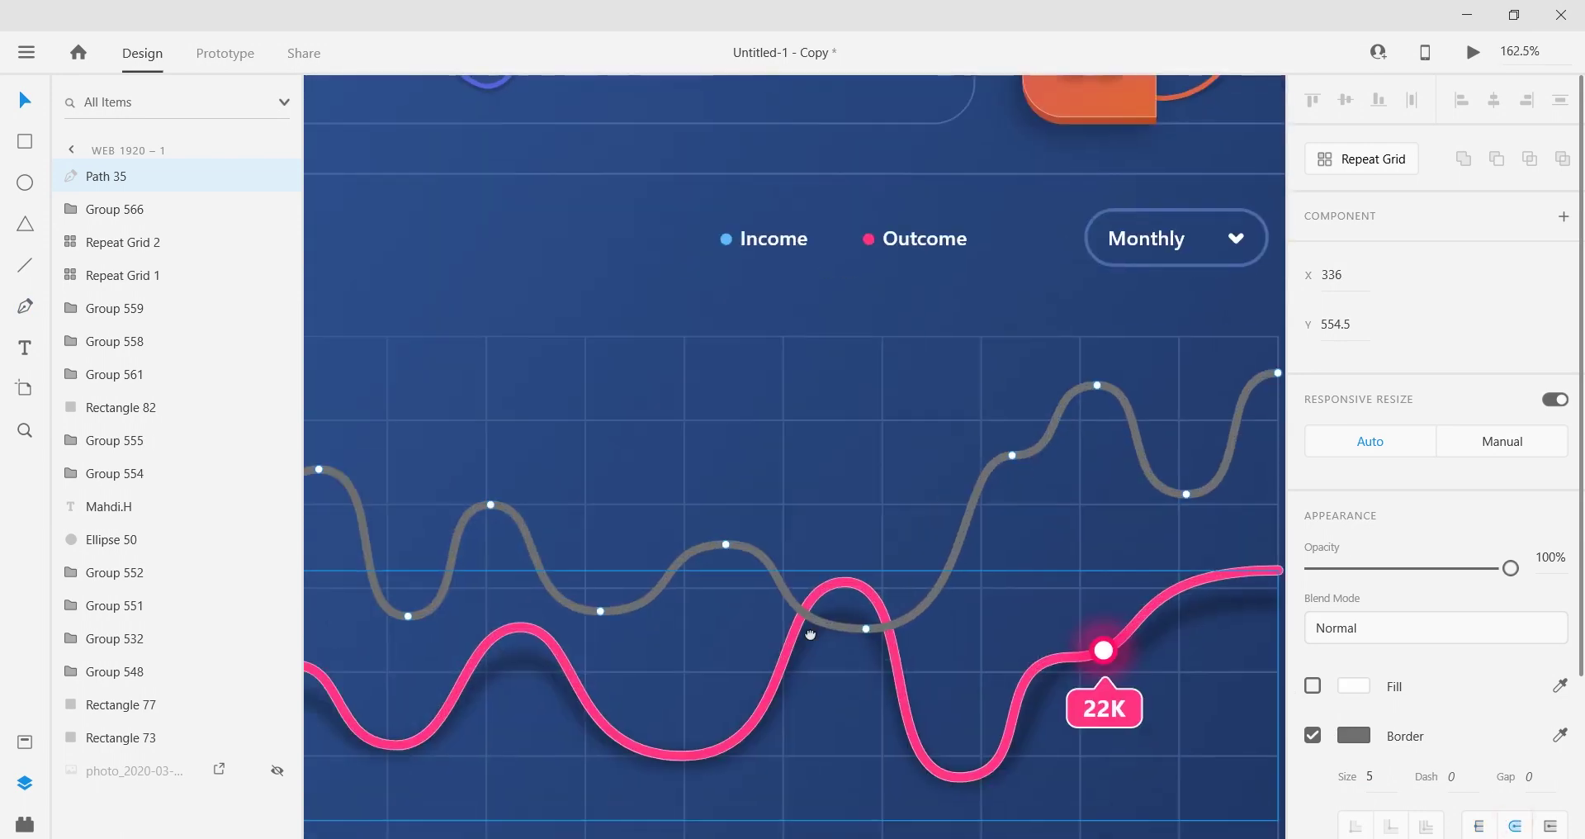
Step: Color the Income curve's border with the saved light blue swatch and select its path layer
scroll(941, 512, "down", 2)
left_click(1348, 734)
left_click(1132, 814)
left_click(135, 170)
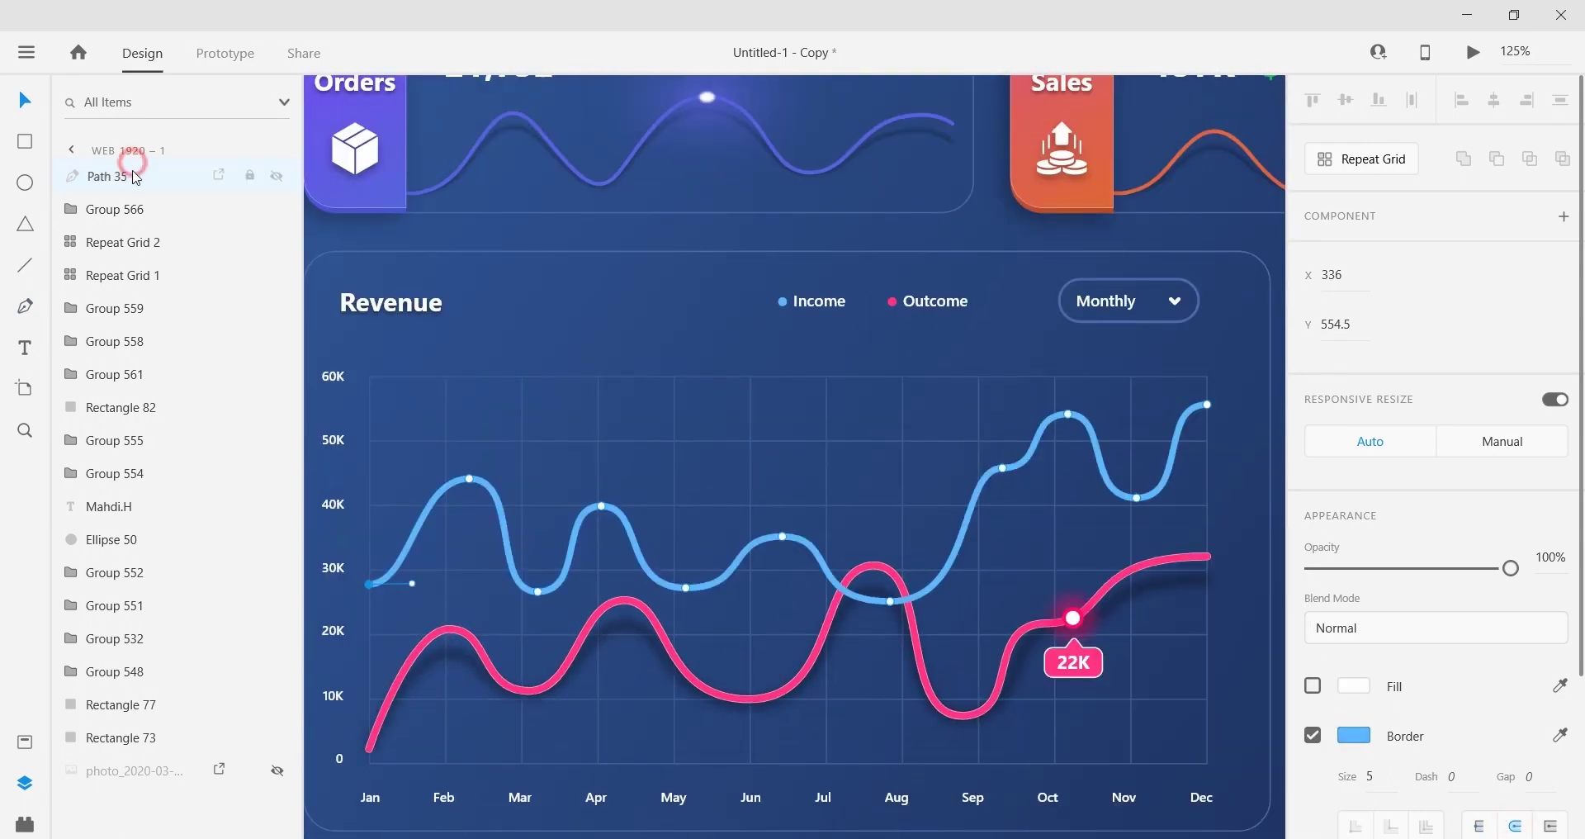
Step: Duplicate the Income curve, give the copy a size 6 border in a lighter color and place it beneath the original
key("ctrl+d")
type("6")
key("Return")
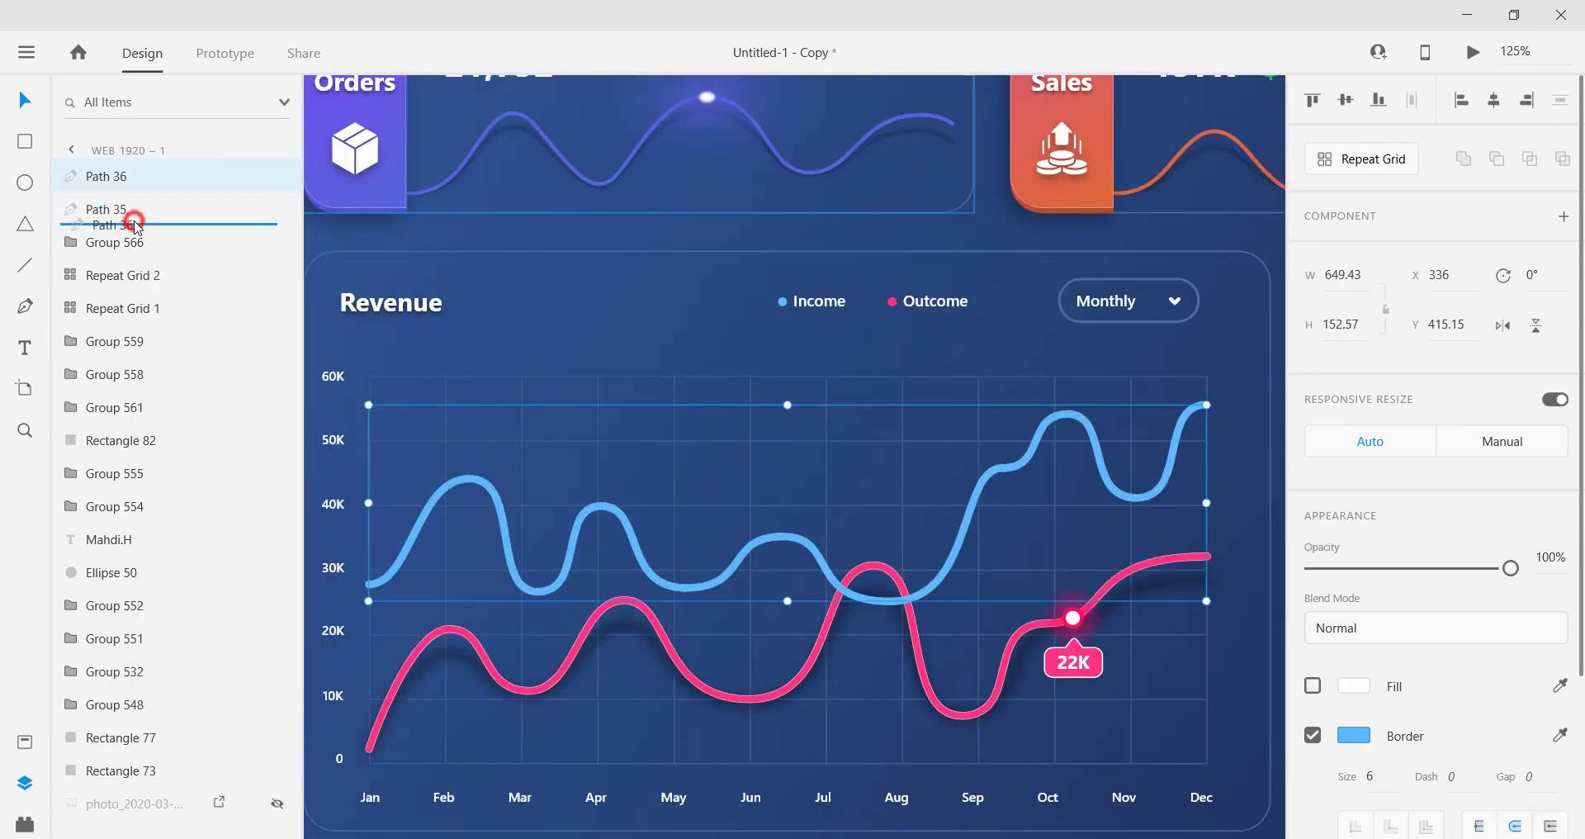
left_click_drag(135, 225, 134, 226)
left_click(1354, 735)
left_click(859, 409)
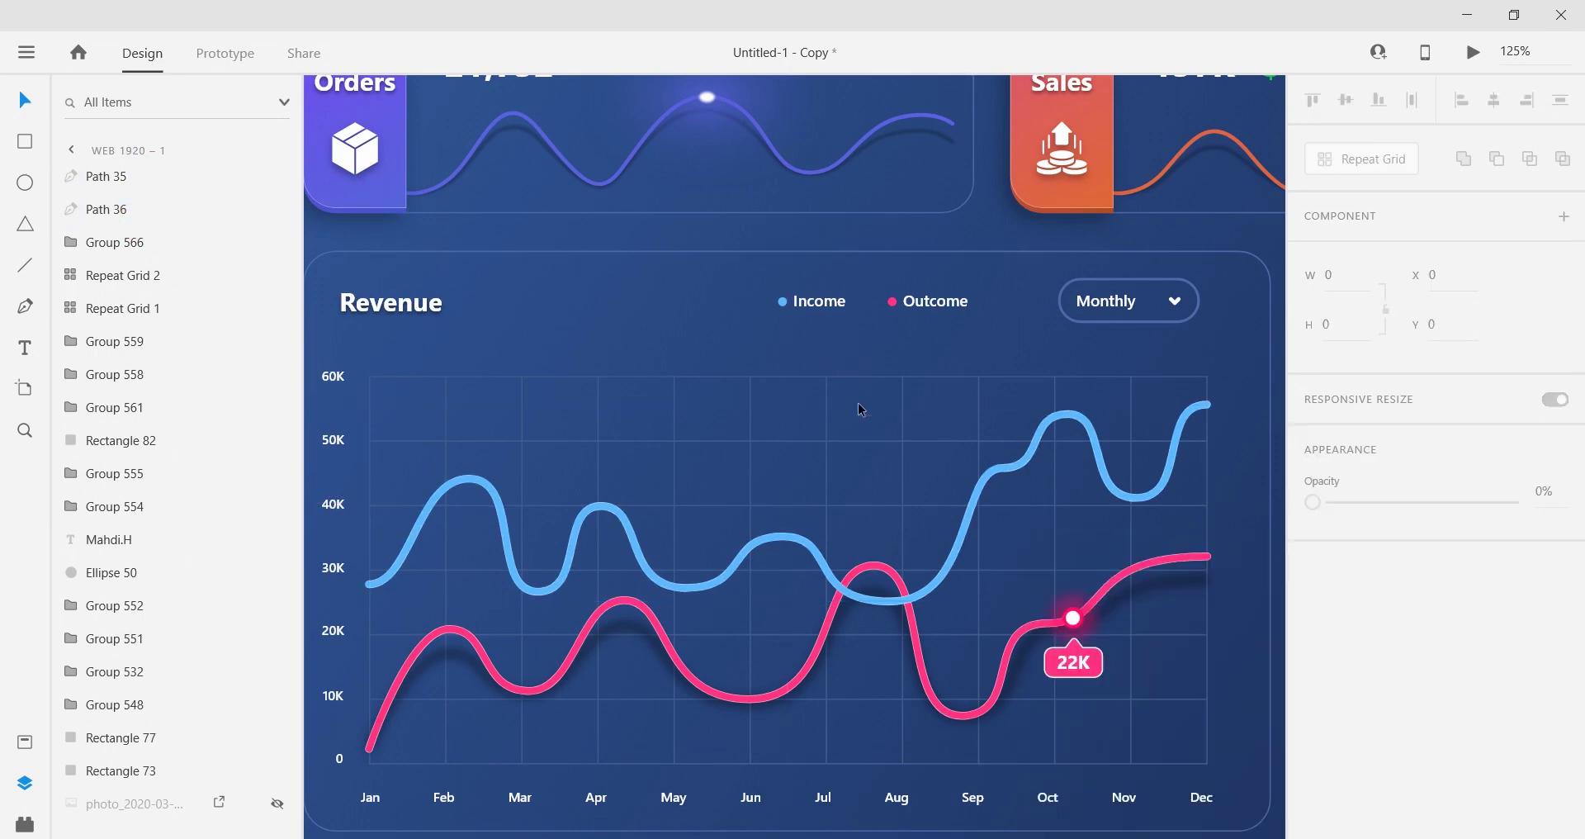
Step: Paste another copy of the Income curve beneath the other two and hide those two upper paths
scroll(479, 610, "up", 2)
right_click(143, 187)
left_click(197, 307)
left_click_drag(132, 177, 127, 259)
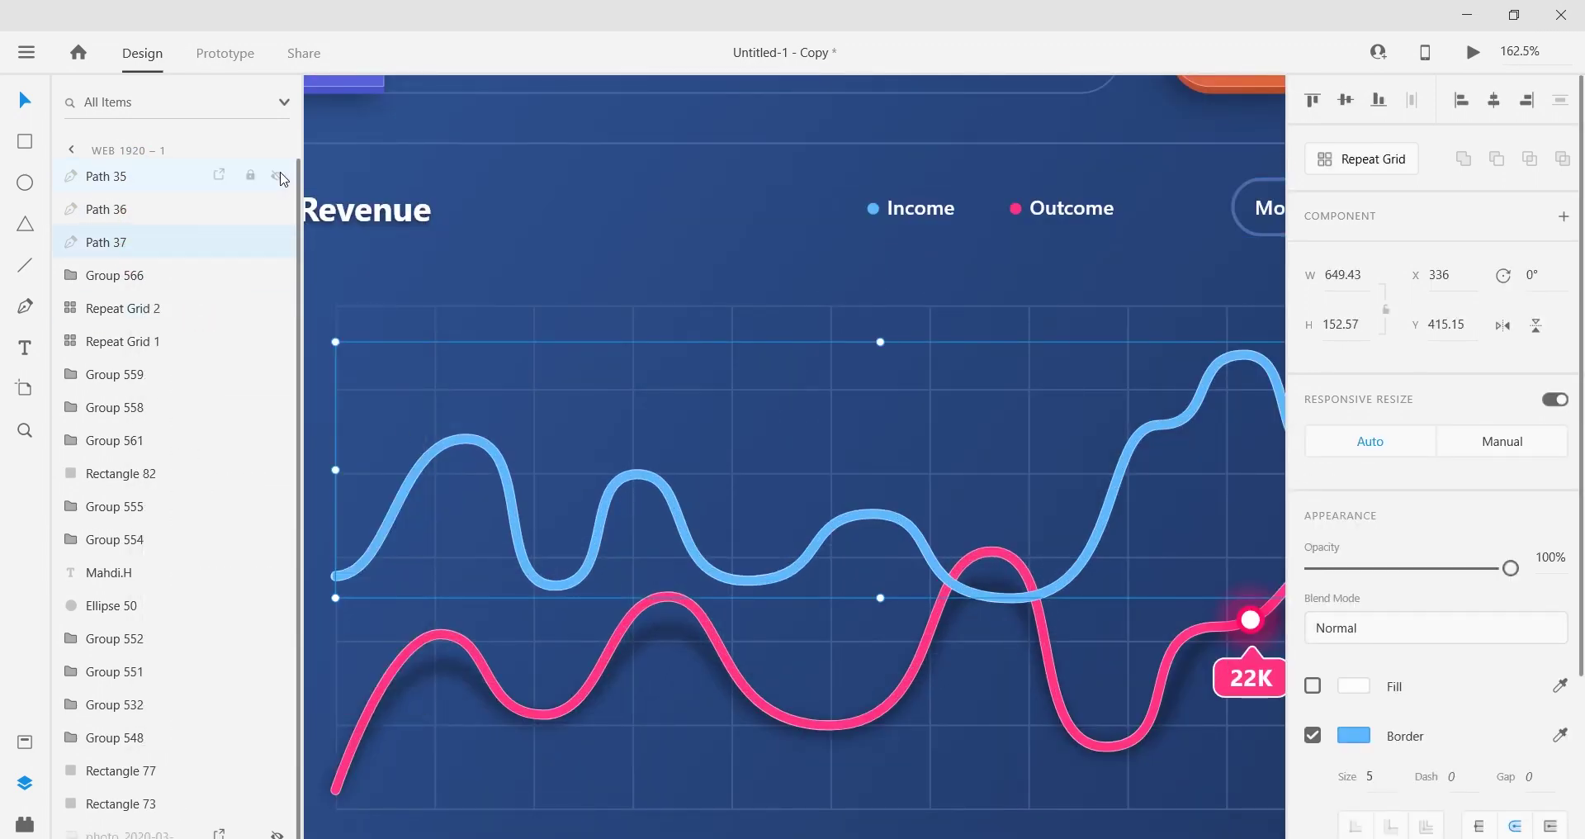
left_click(280, 177)
left_click(278, 211)
Step: Color the border of the visible Income curve copy black
left_click(1358, 736)
type("0")
left_click(911, 768)
left_click(489, 547)
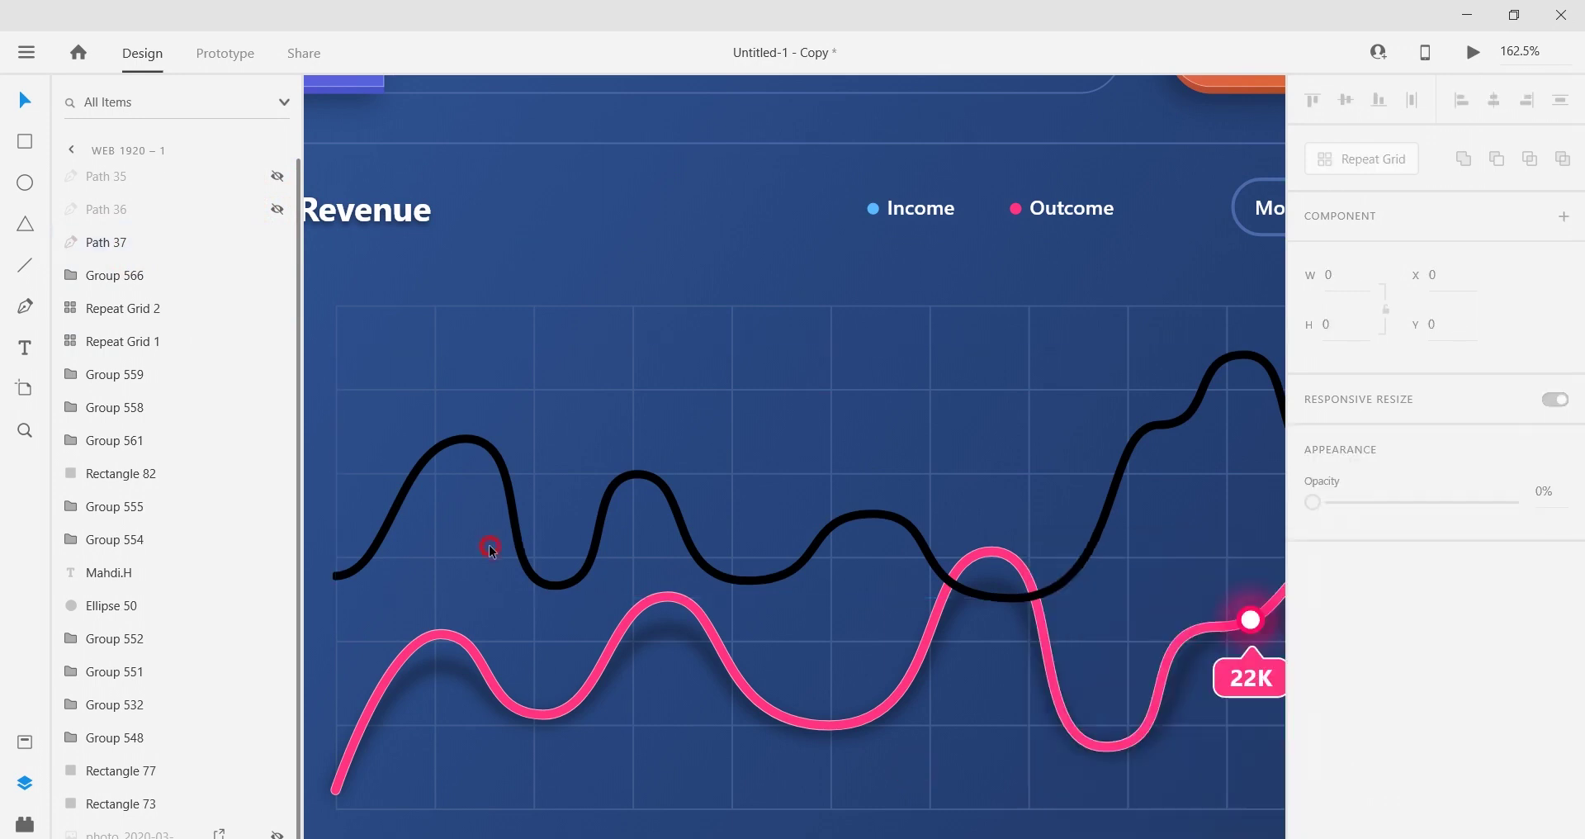
Step: Edit the black curve's anchors from Jan to Aug, lowering its first three peaks and nudging the dips between them
scroll(466, 439, "up", 2)
double_click(779, 460)
left_click_drag(467, 438, 770, 499)
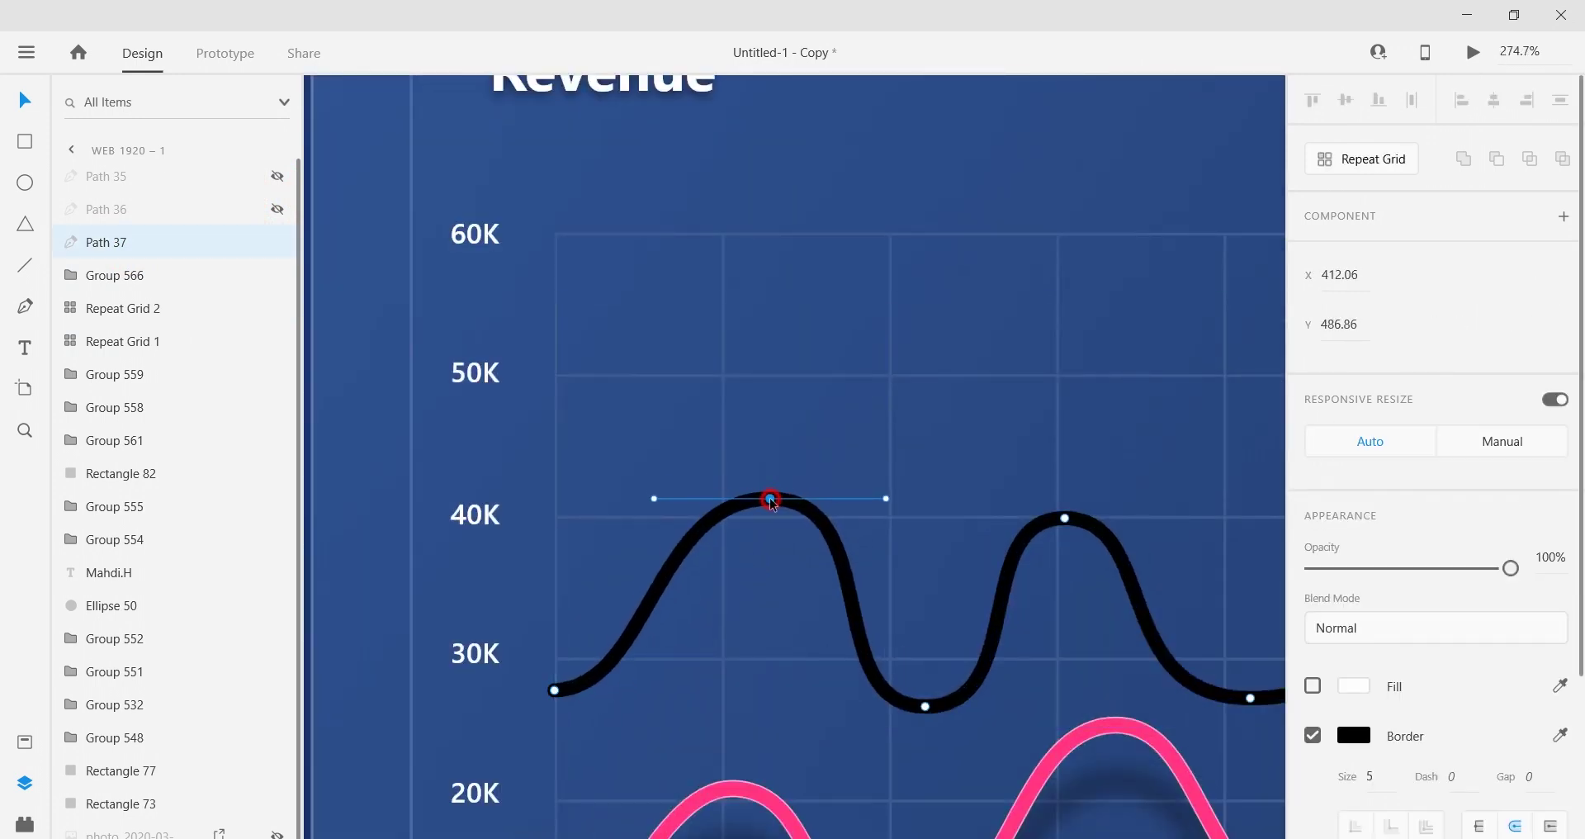
left_click_drag(925, 707, 924, 710)
left_click_drag(1066, 518, 1069, 555)
scroll(1172, 707, "right", 4)
left_click(918, 652)
scroll(918, 652, "right", 4)
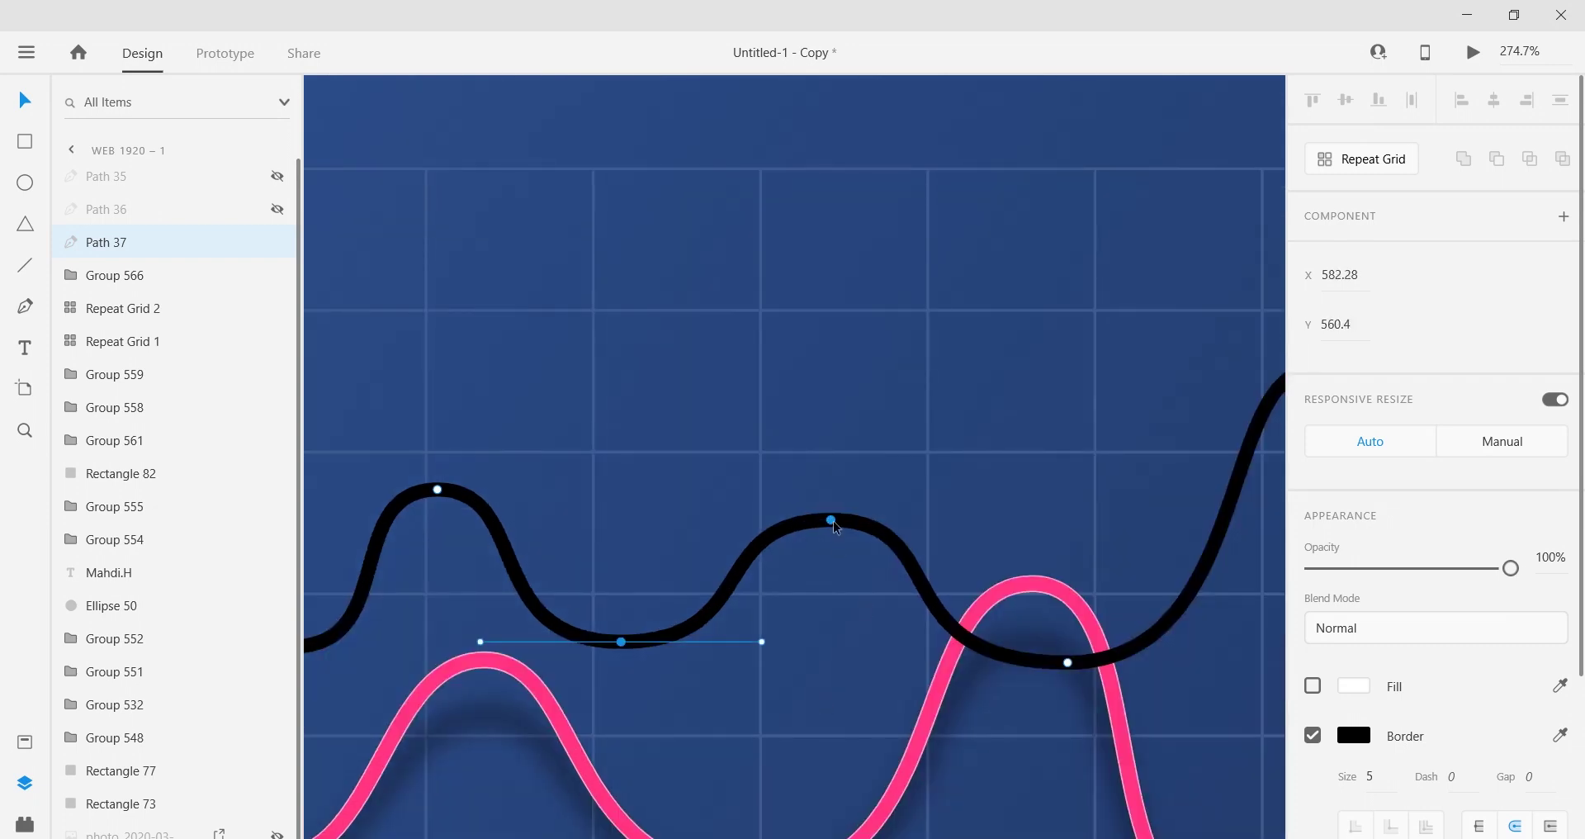
left_click(830, 551)
left_click(1068, 663)
scroll(1068, 662, "right", 4)
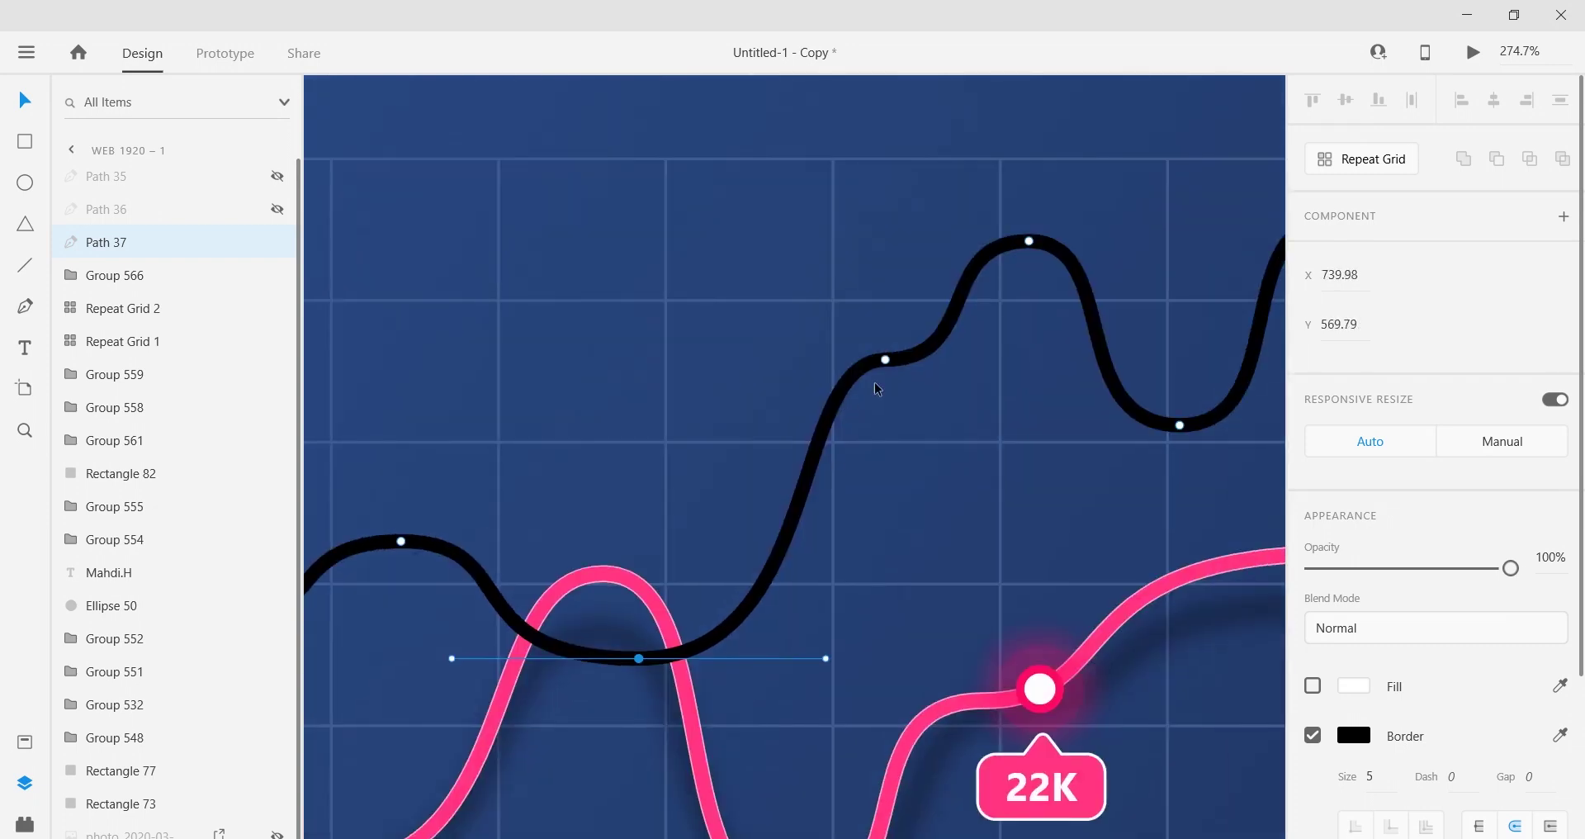
Step: Lower the black curve's remaining anchors, from the bend near Sep to the end point at Dec
left_click(883, 388)
left_click_drag(882, 387, 890, 385)
left_click_drag(1029, 241, 1029, 275)
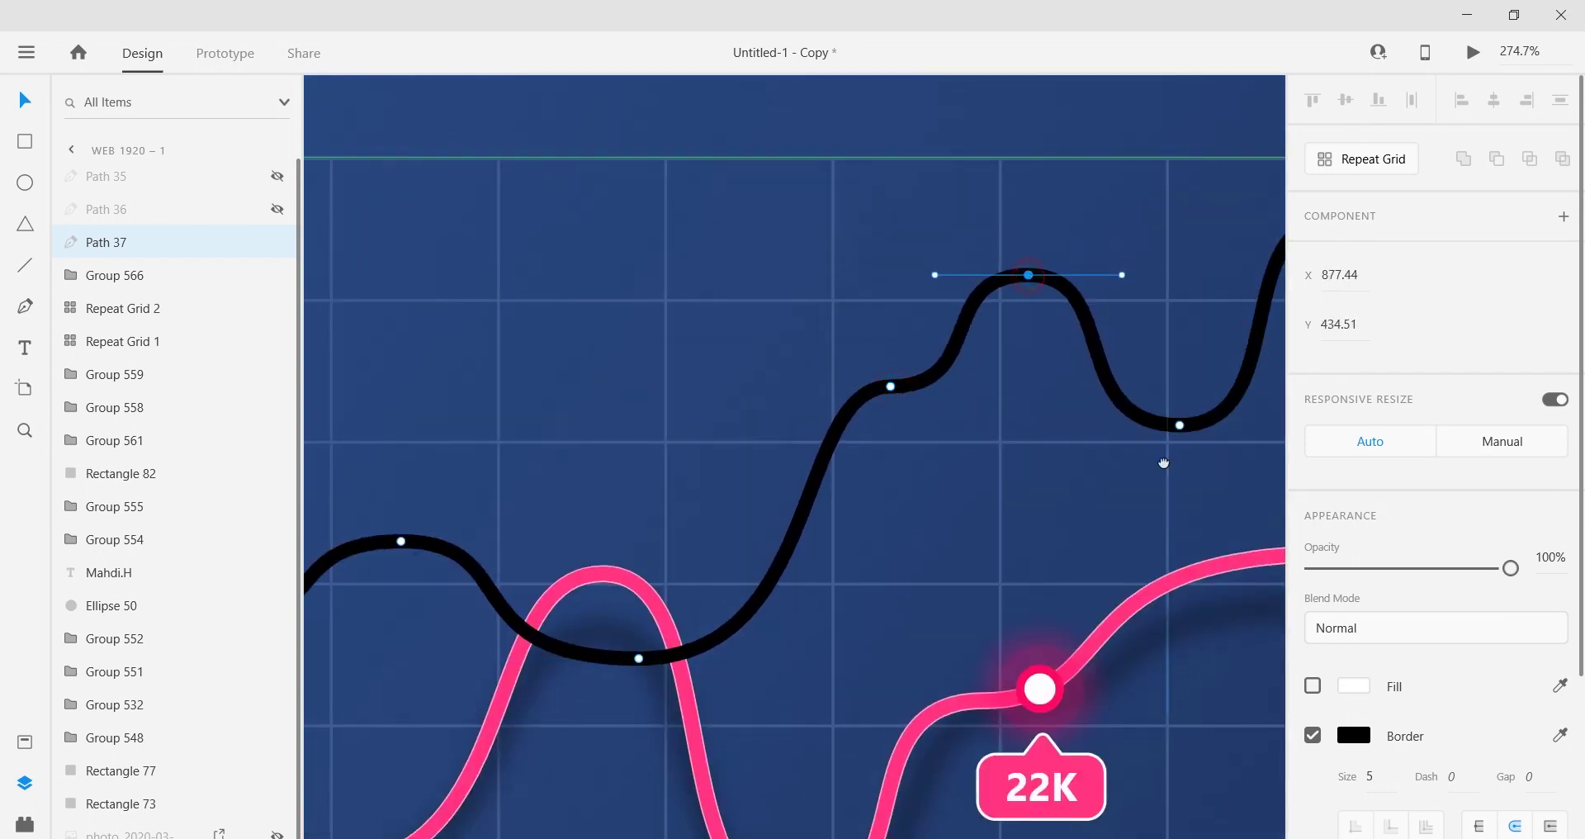
left_click_drag(1165, 463, 841, 530)
left_click_drag(856, 491, 857, 499)
left_click_drag(1010, 287, 1012, 326)
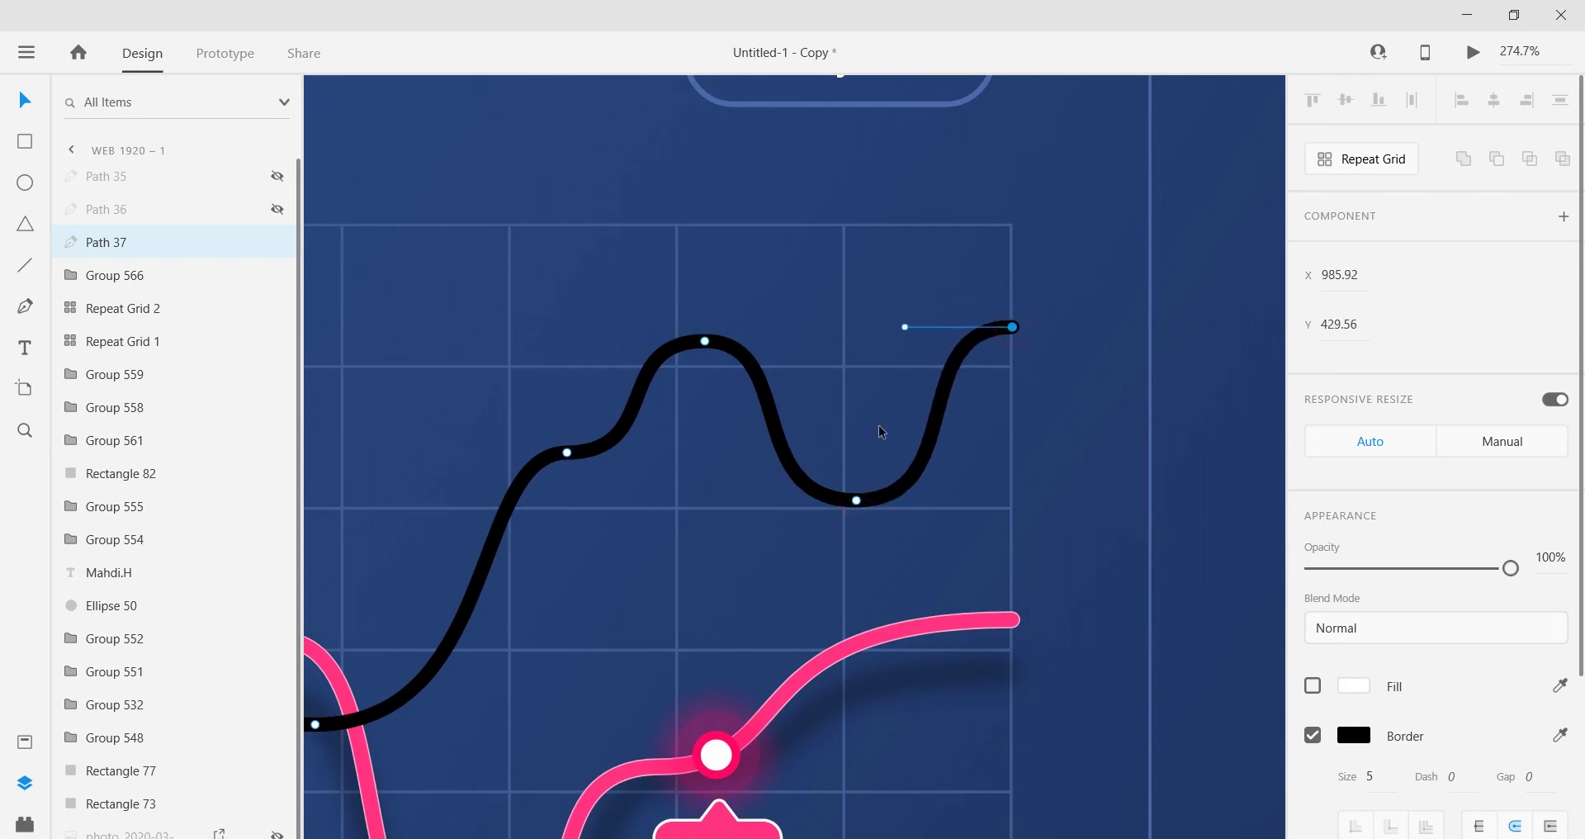
Step: Apply an object blur of 4 and 60% opacity to the black curve, matching the Outcome curve's shadow
scroll(879, 438, "down", 3)
scroll(1389, 686, "down", 3)
left_click(1313, 760)
scroll(1176, 740, "down", 3)
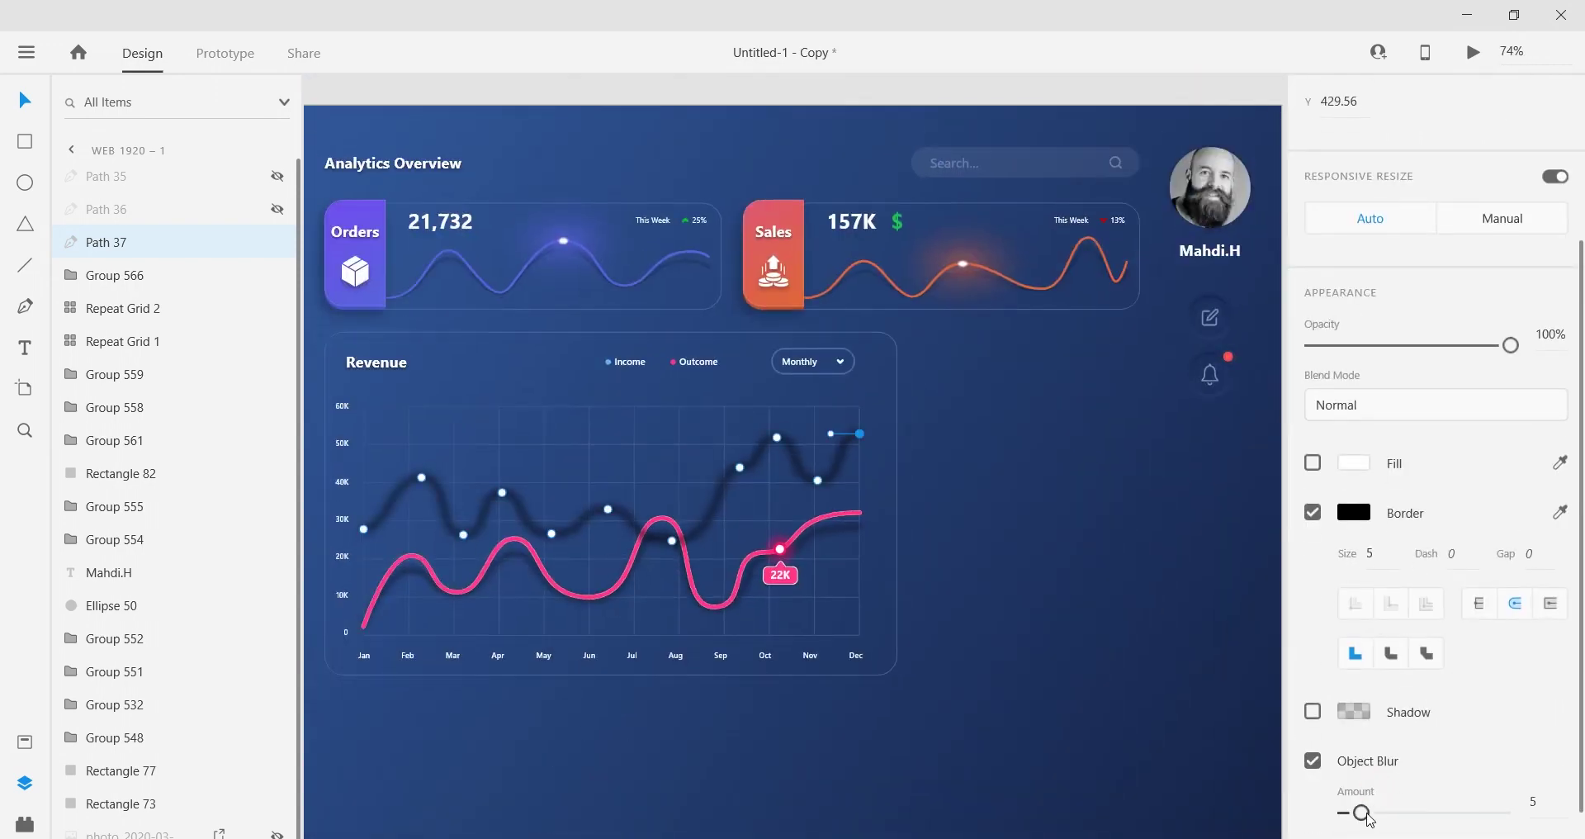
scroll(811, 551, "up", 4)
left_click(850, 503, "ctrl")
scroll(1445, 757, "down", 3)
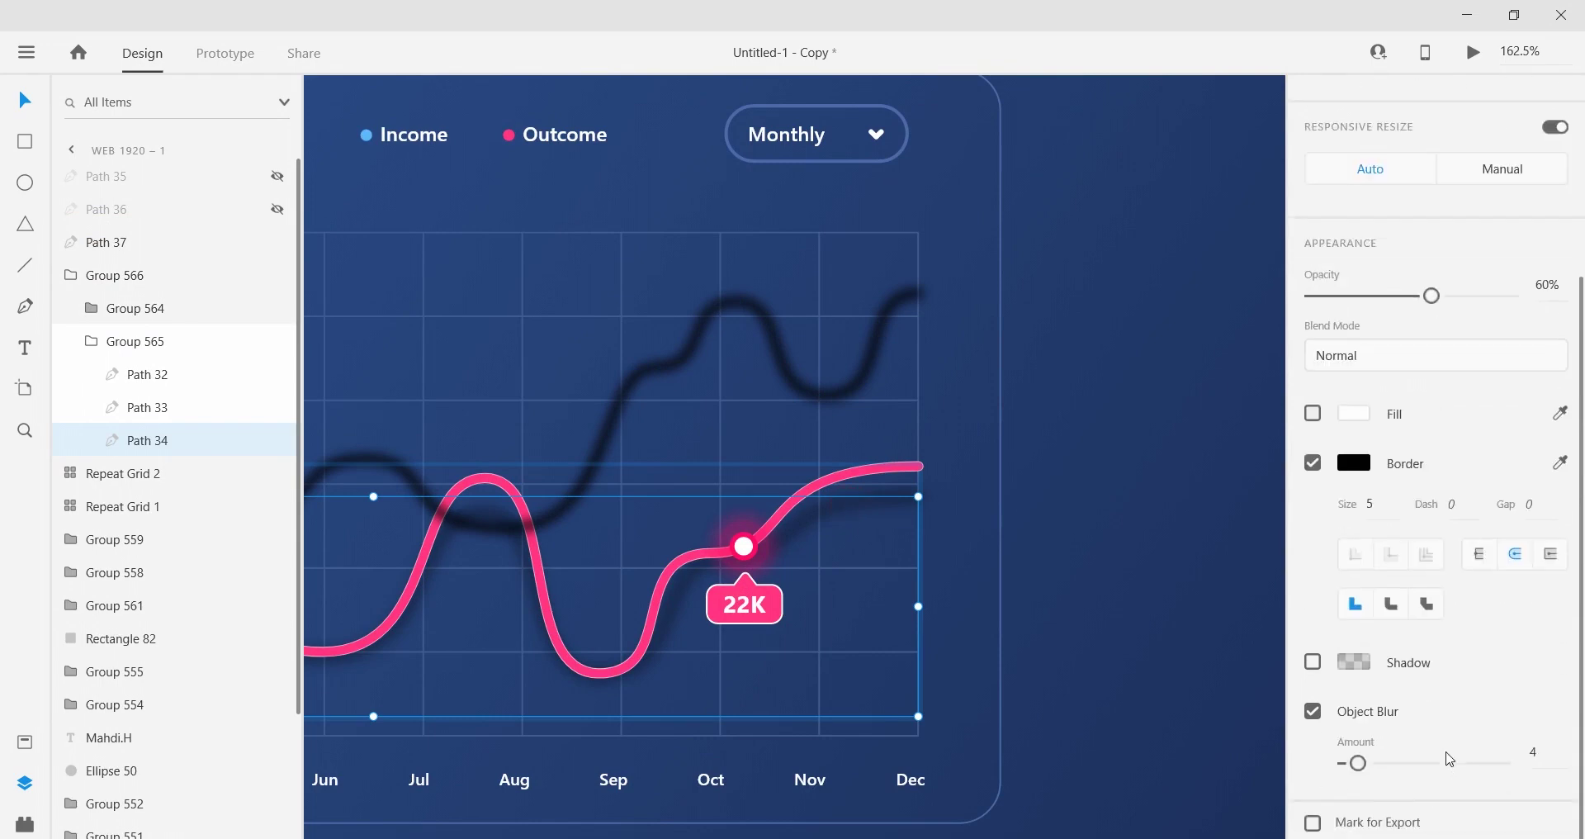
left_click(789, 361)
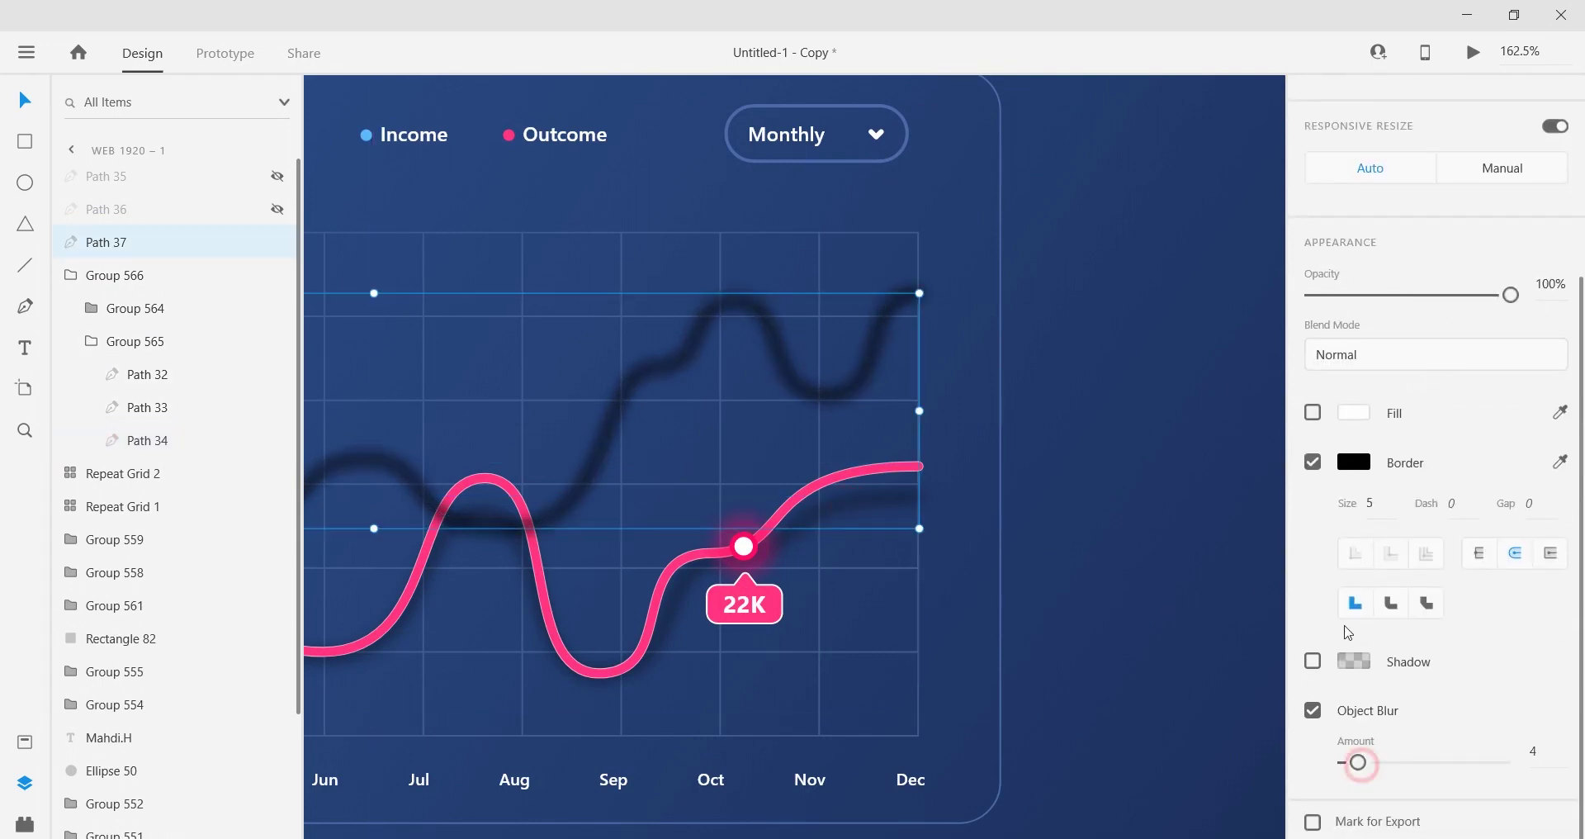
left_click(1420, 296)
Step: Show the two hidden Income curve paths again above the blurred shadow
scroll(1239, 487, "down", 4)
left_click(278, 209)
left_click(278, 175)
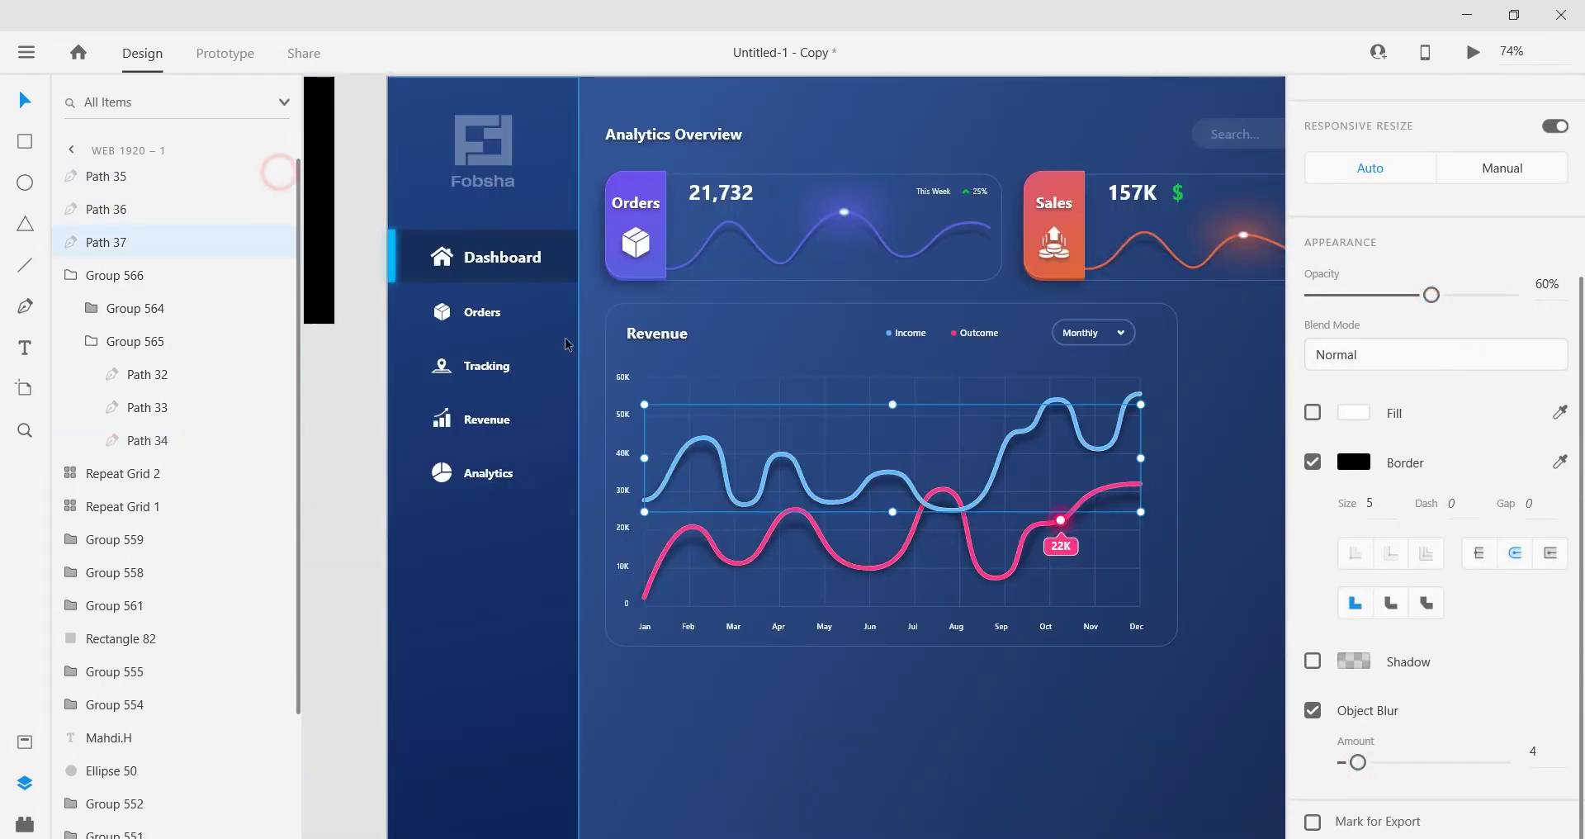
Step: Drop the Income shadow's first three peaks further below the blue curve
scroll(685, 447, "up", 6)
double_click(647, 438)
left_click(662, 428)
left_click_drag(662, 427, 657, 445)
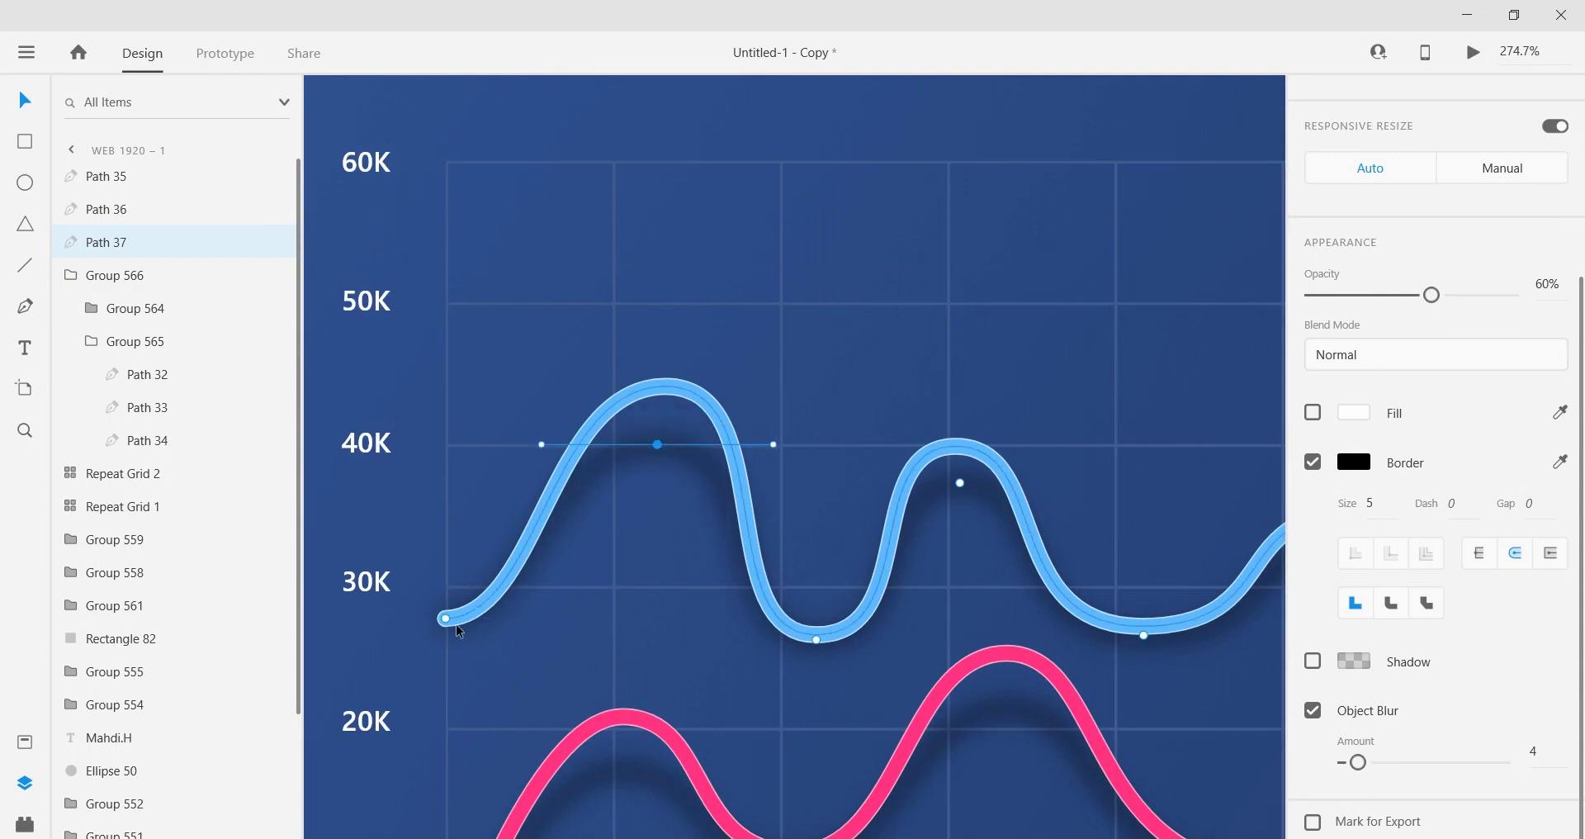
scroll(782, 626, "down", 2)
scroll(754, 472, "up", 2)
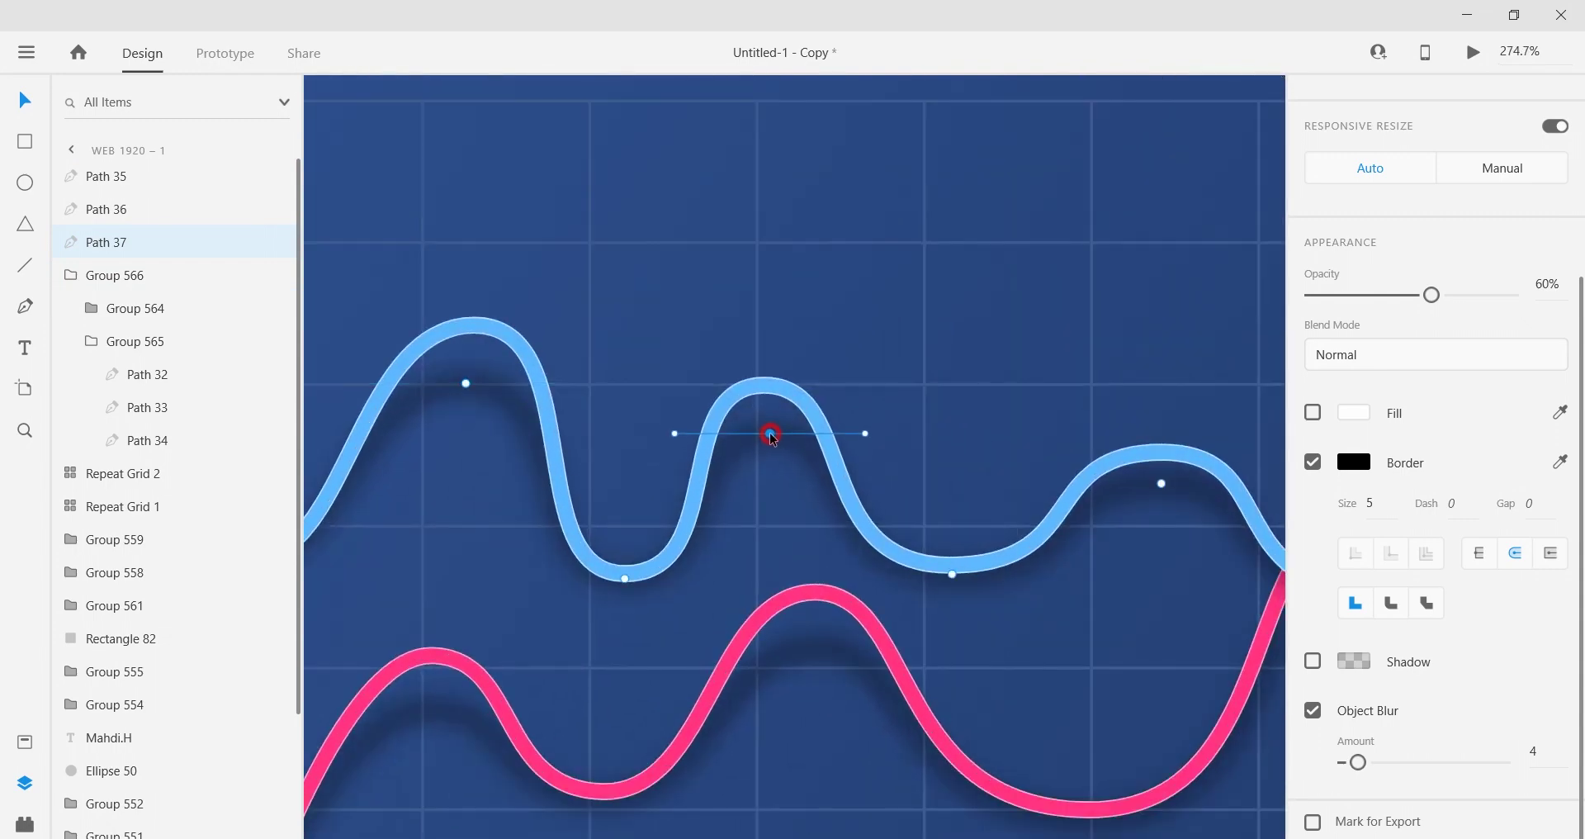
left_click_drag(1156, 487, 913, 499)
left_click_drag(1062, 681, 682, 655)
left_click_drag(938, 623, 800, 652)
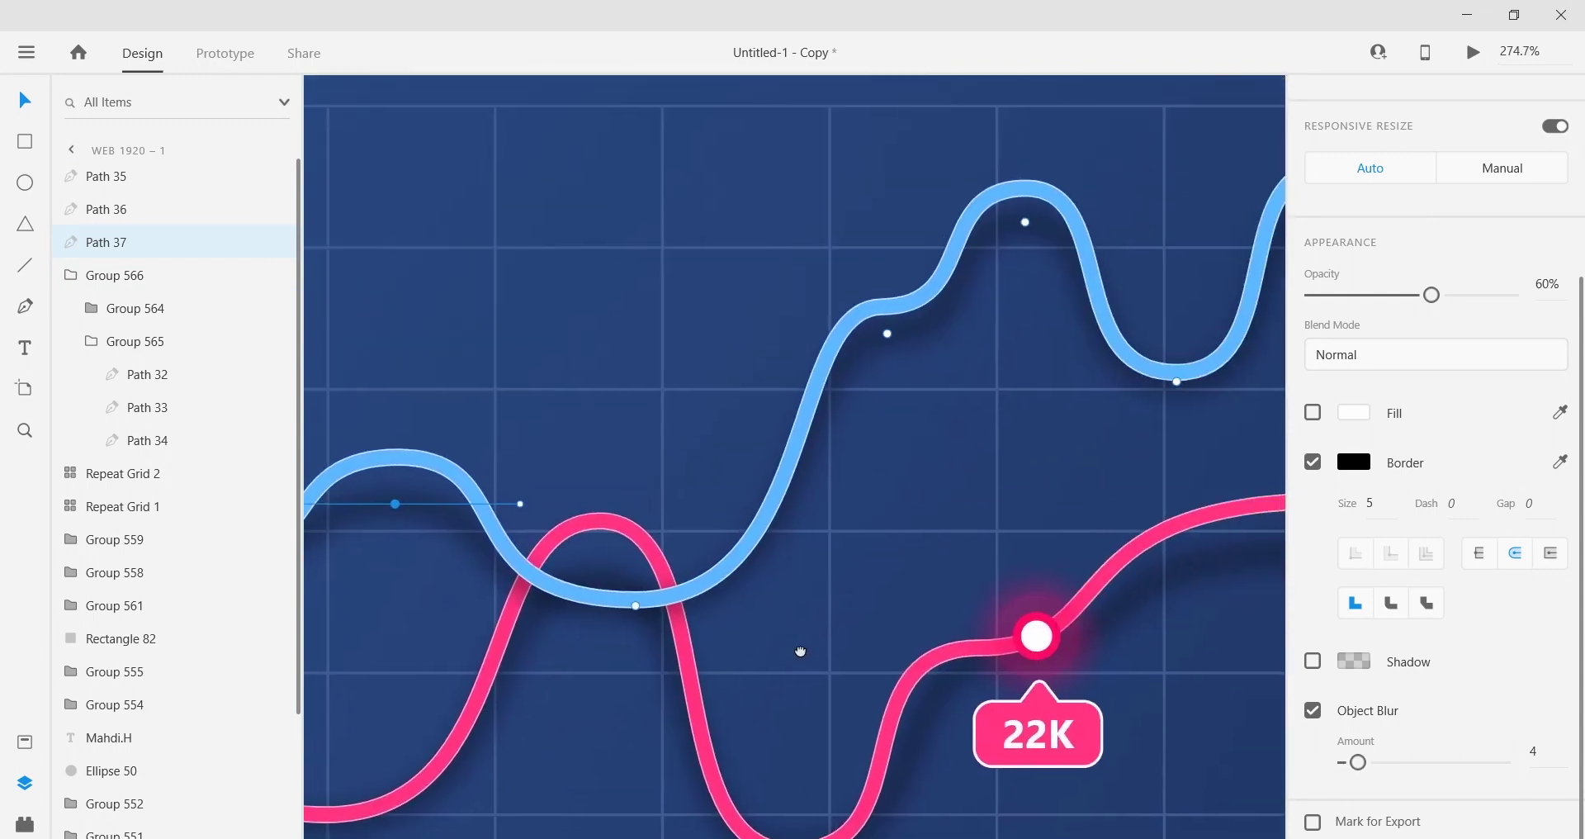
Step: Adjust the Income shadow's anchors from Aug to Dec so it sits lower beneath the blue curve, and deselect the path
scroll(800, 652, "right", 1)
left_click(635, 606)
scroll(693, 524, "right", 4)
scroll(694, 524, "up", 2)
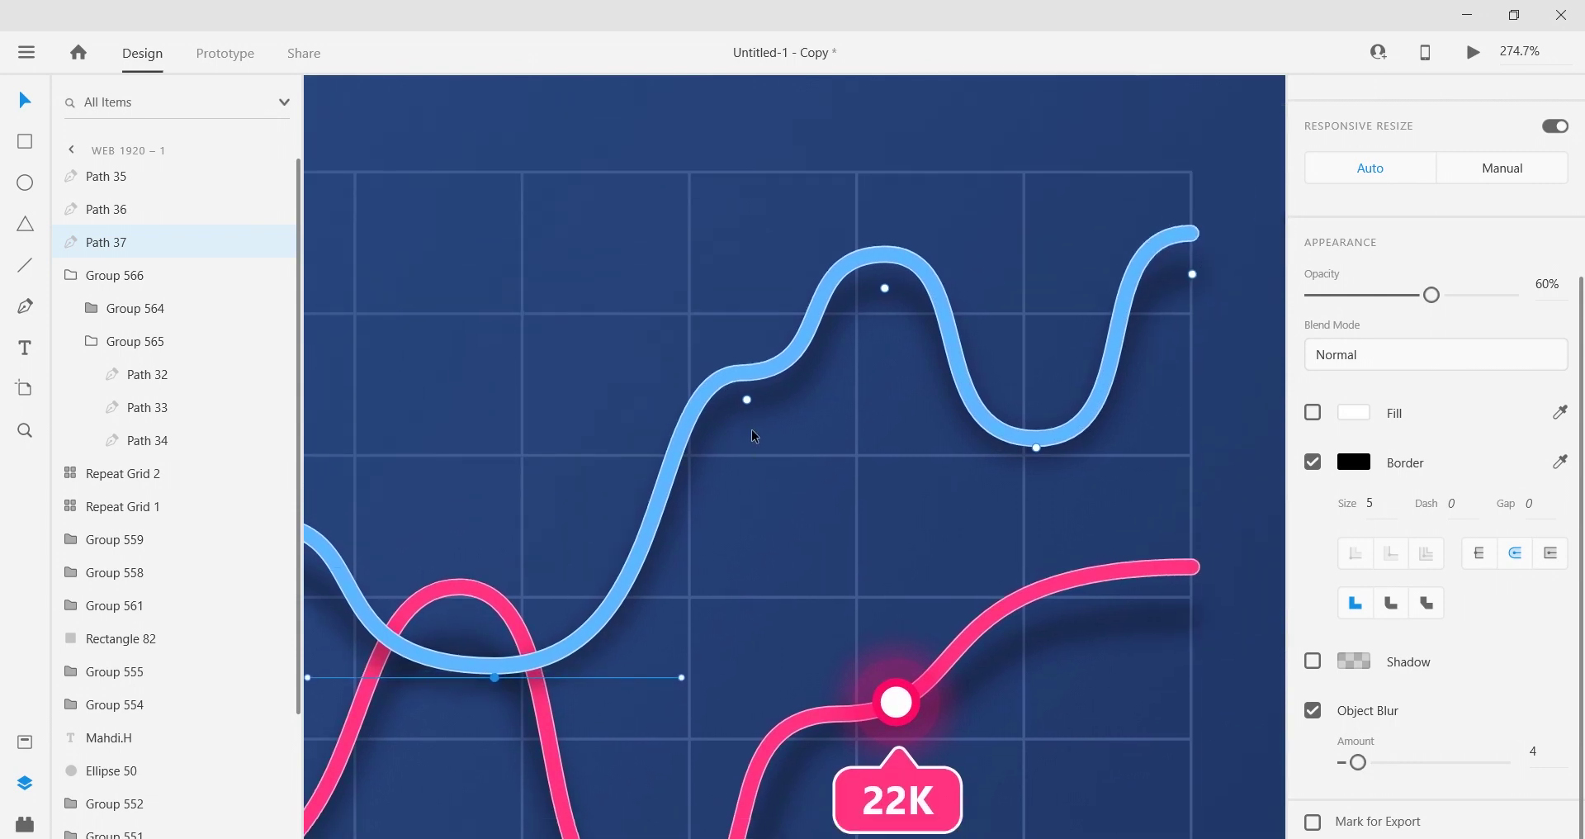
left_click_drag(886, 288, 886, 312)
left_click(745, 408)
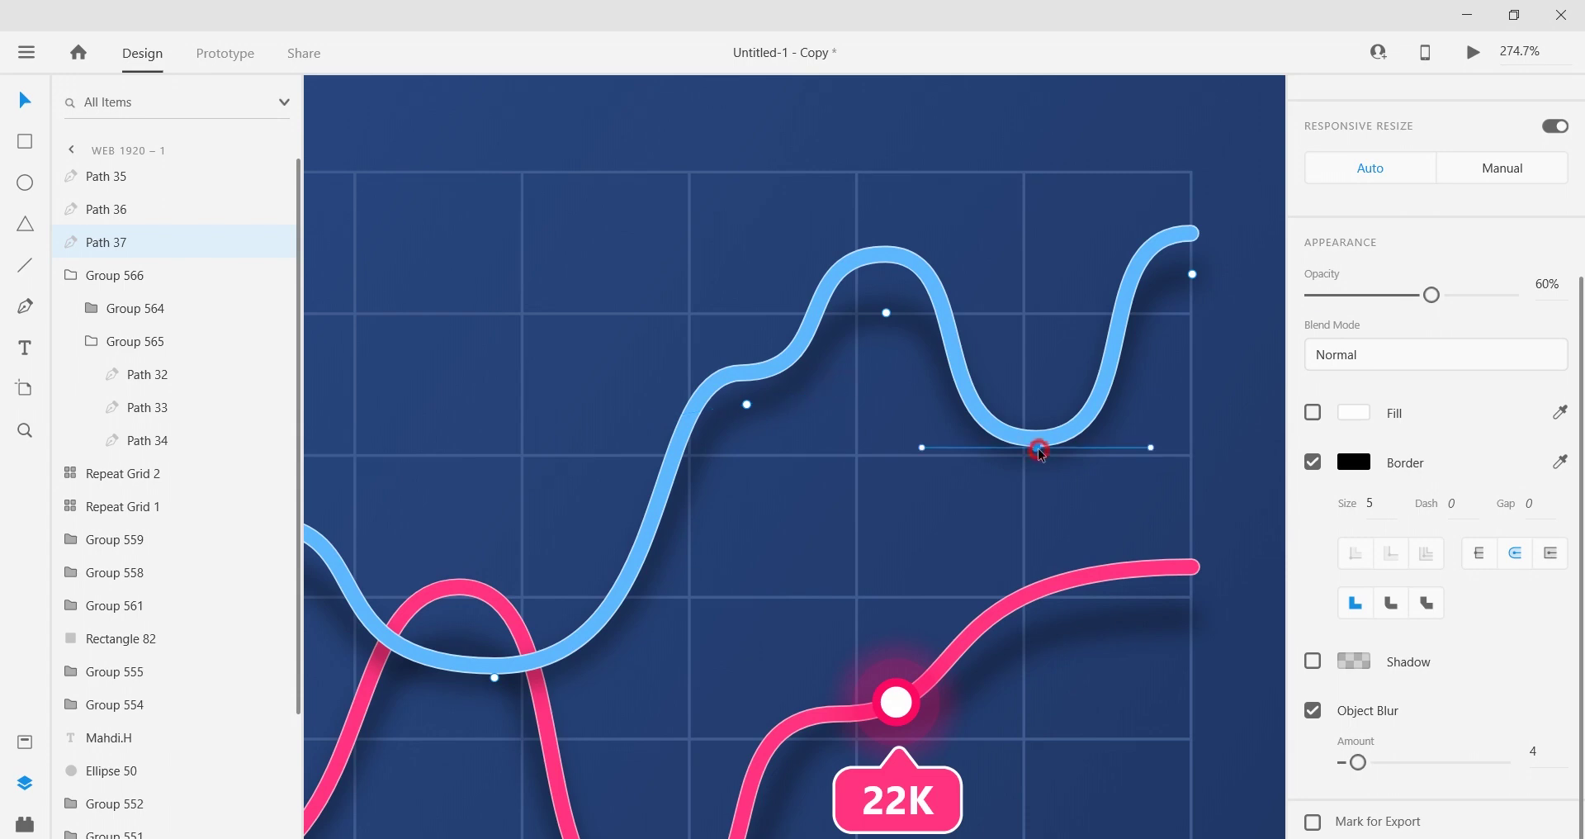
scroll(1185, 364, "down", 5)
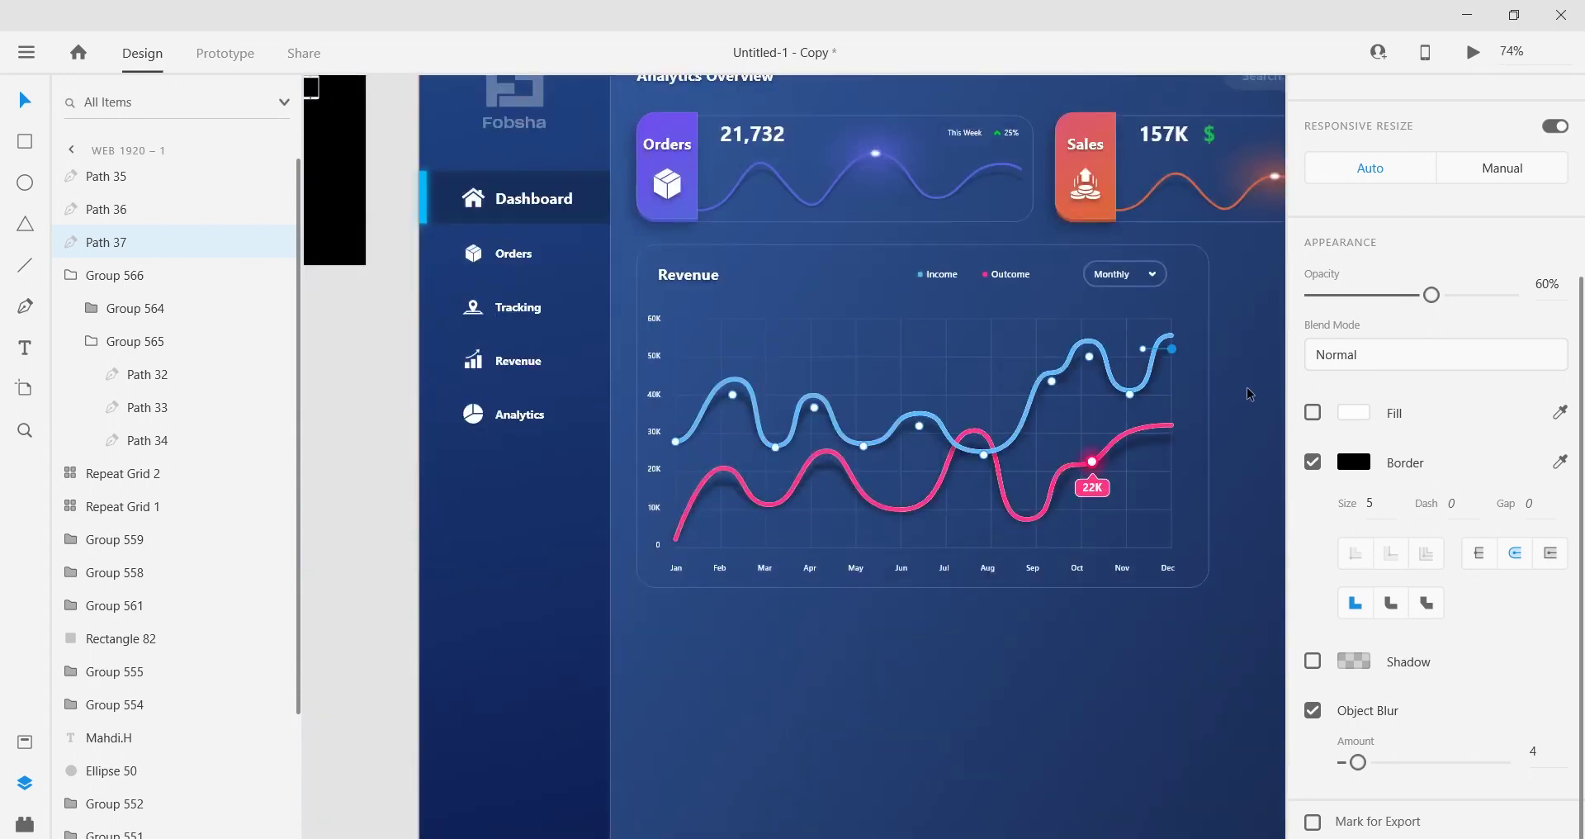
scroll(1098, 392, "up", 3)
left_click(847, 310)
scroll(739, 450, "down", 3)
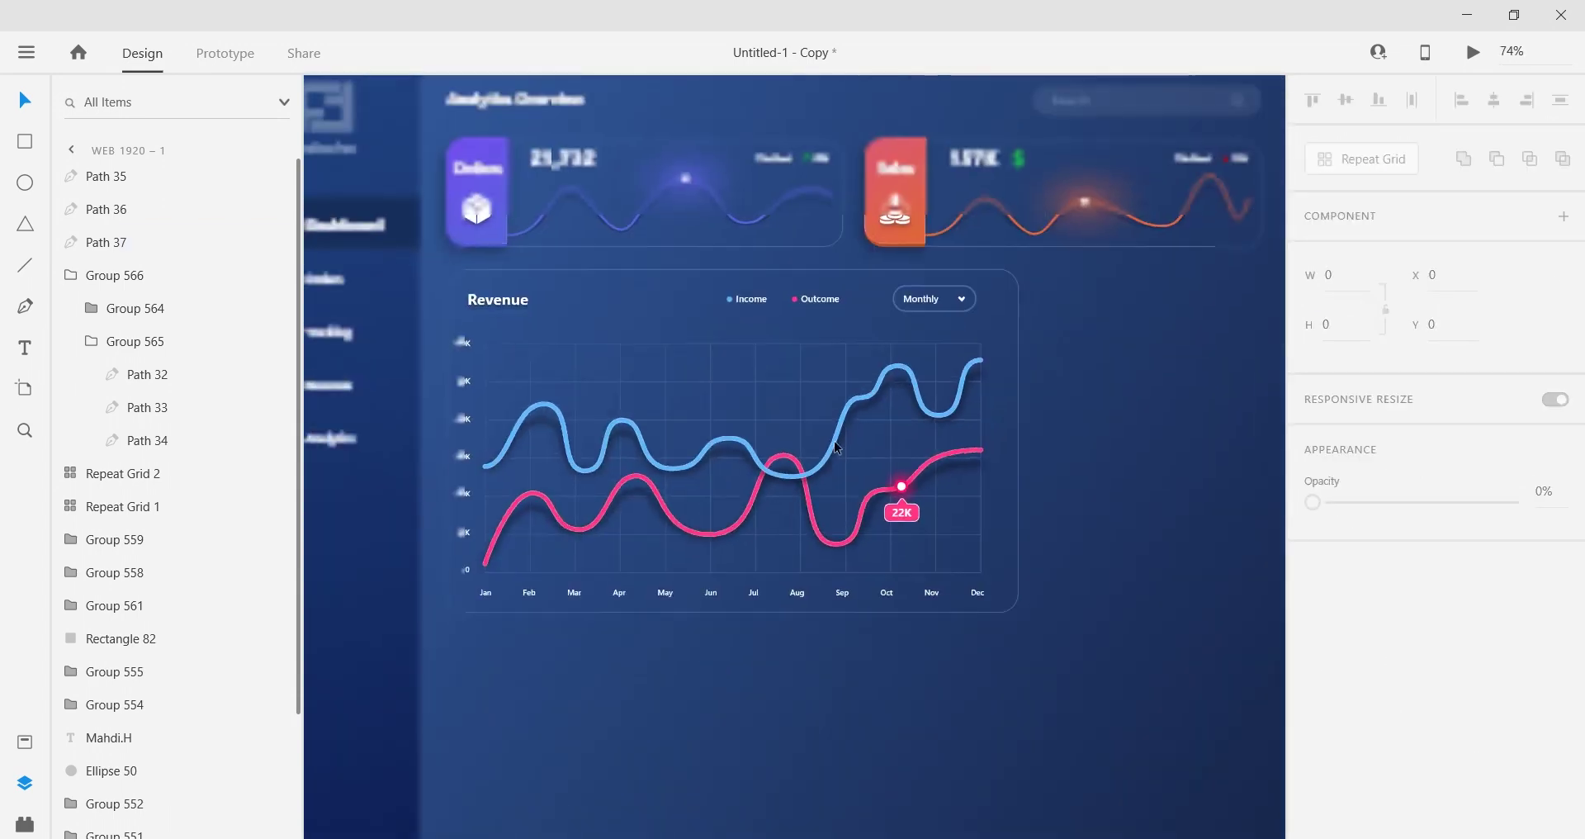
Step: Copy the Outcome curve's 22K marker group and paste it as a separate top-level group above the Income paths
scroll(726, 487, "down", 3)
scroll(891, 512, "up", 5)
left_click(925, 580)
right_click(167, 299)
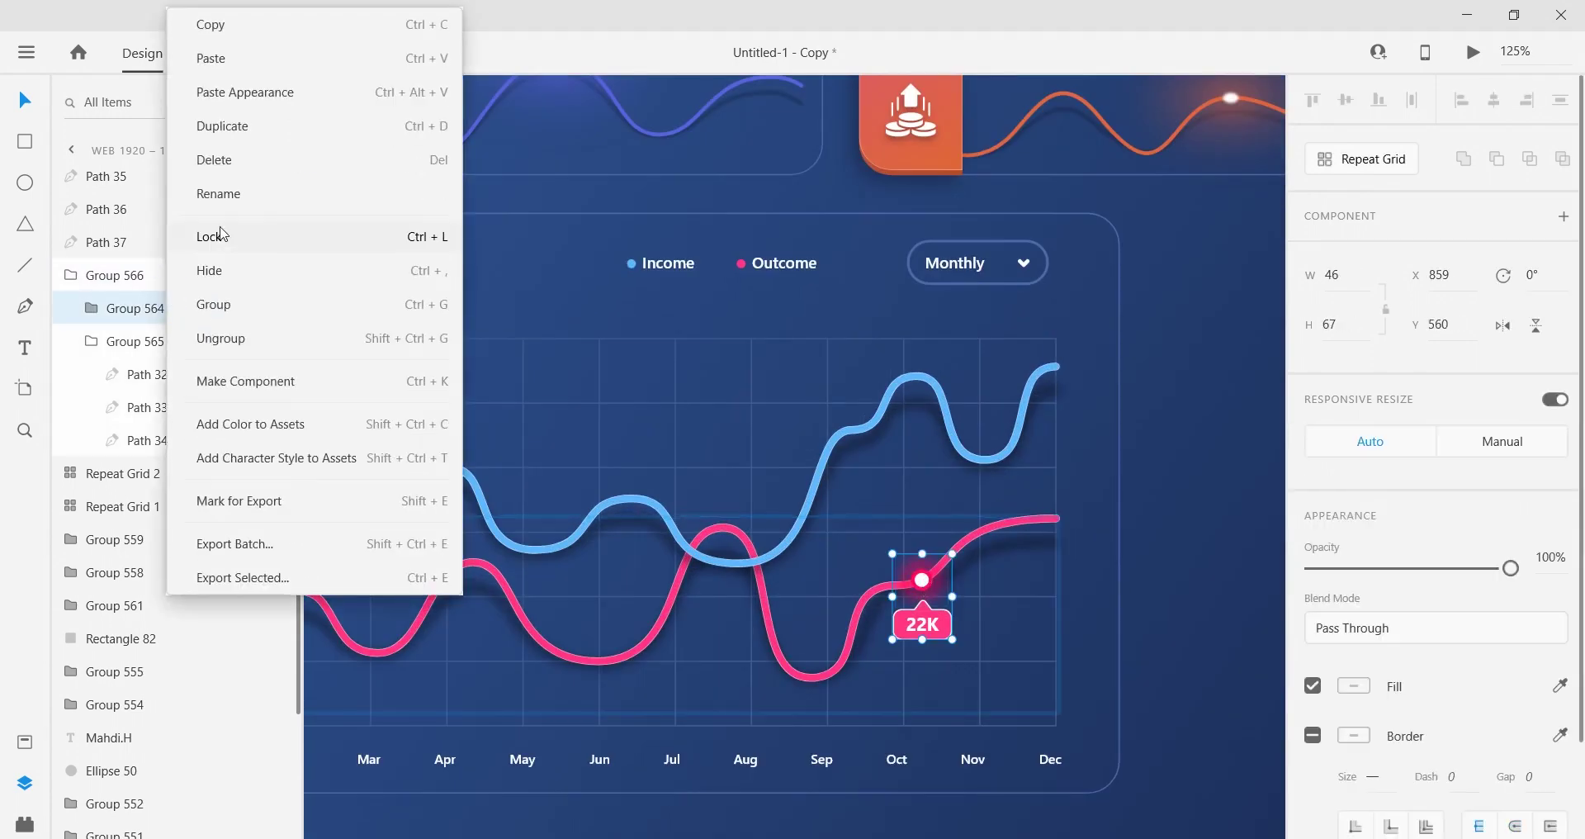
left_click(231, 31)
right_click(145, 186)
left_click(189, 248)
left_click(90, 372)
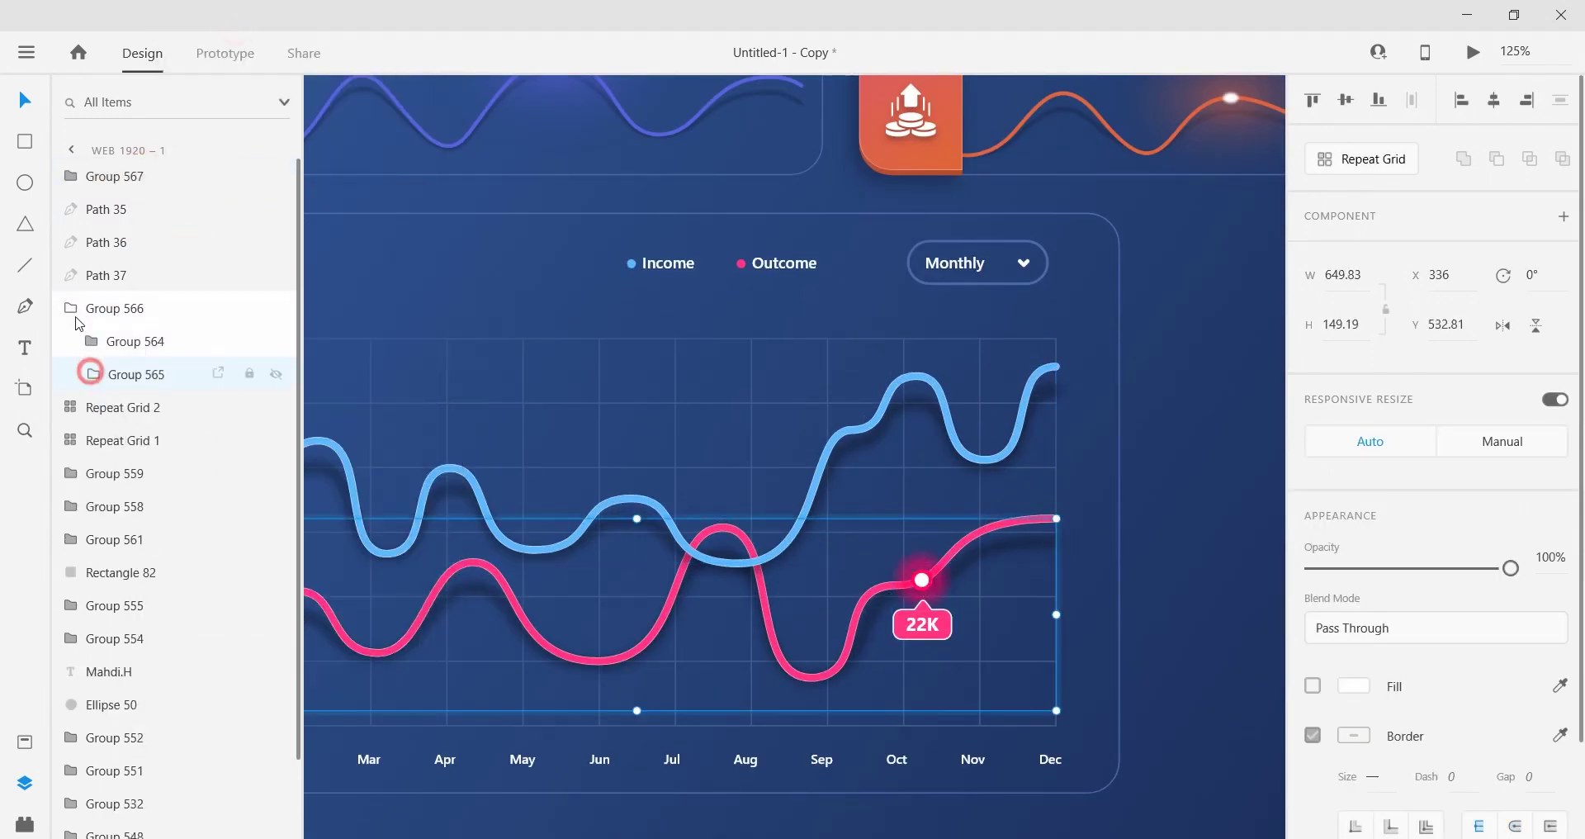
left_click(72, 310)
Step: Move the pasted marker group up and across onto the Income curve's peak just after Jun, at X 631, Y 497
left_click(127, 176)
key("shift+Up")
key("shift+Up")
key("shift+Up")
key("shift+Up")
key("shift+Up")
key("shift+Up")
key("shift+Up")
key("shift+Up")
key("shift+Up")
key("shift+Up")
key("shift+Up")
key("shift+Up")
key("shift+Up")
scroll(128, 178, "down", 1)
scroll(584, 414, "down", 3)
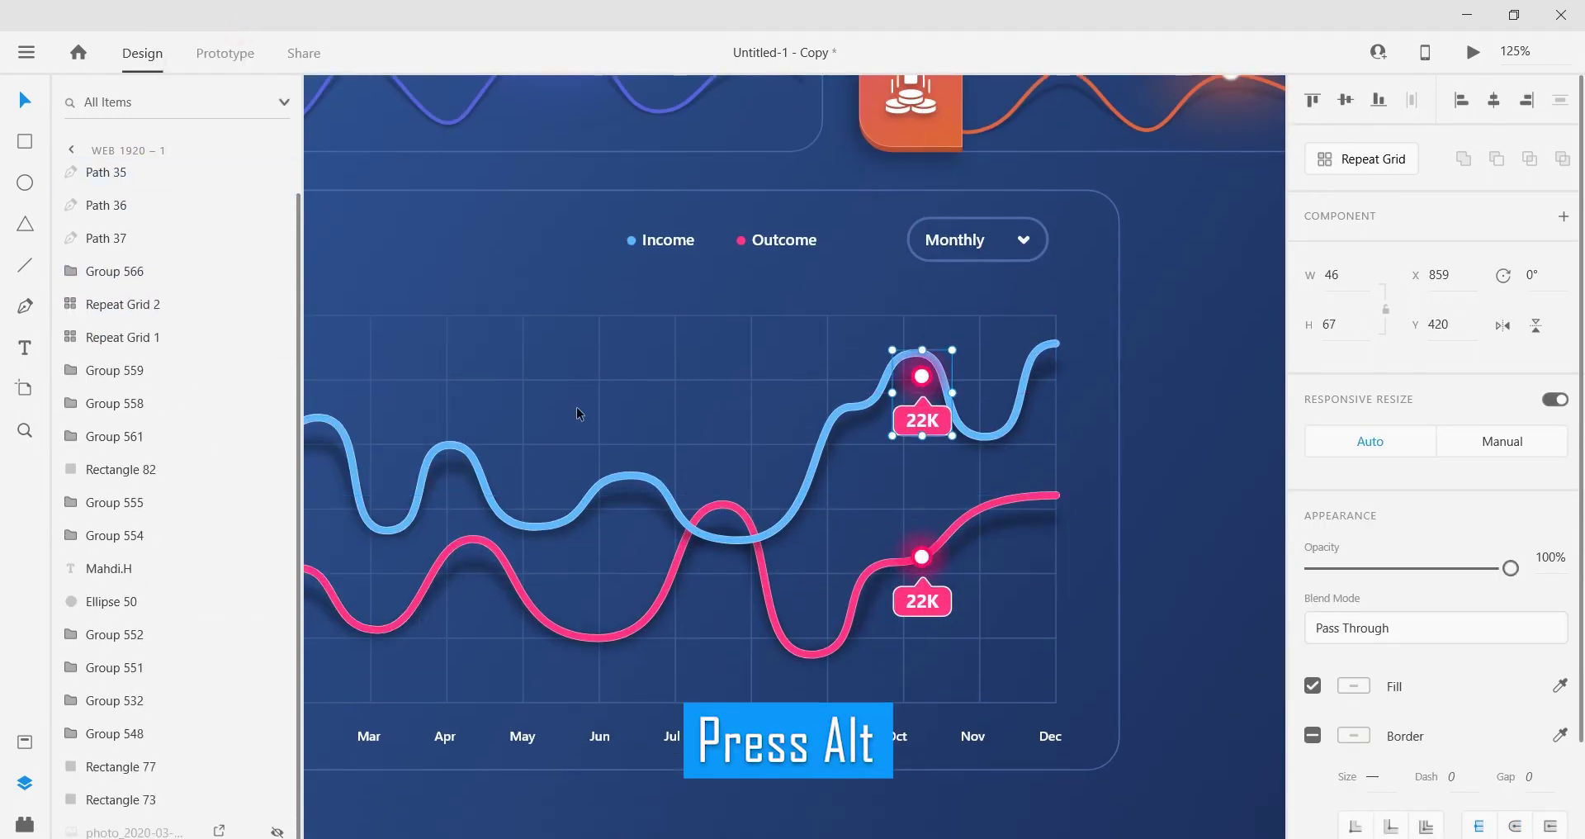
scroll(1028, 450, "up", 2)
mouse_move(1040, 426)
left_mouse_down()
mouse_move(920, 507)
mouse_move(657, 553)
left_mouse_up()
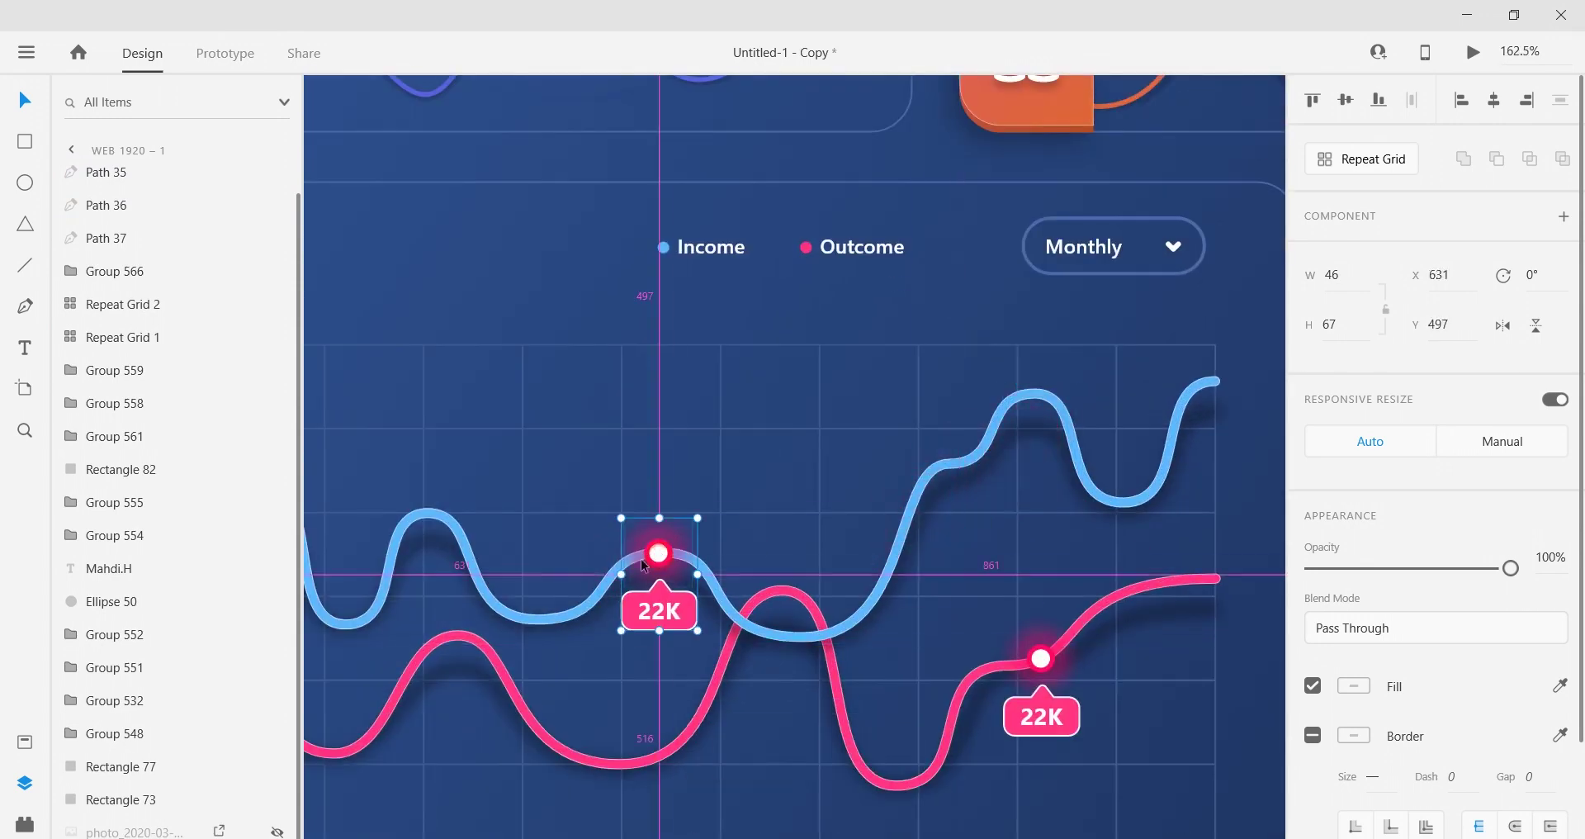
Step: Place the copied 22K tooltip above its marker dot, with the bubble flipped to point down and the label recentered
scroll(640, 558, "up", 4)
double_click(722, 696)
left_click_drag(696, 715, 698, 379)
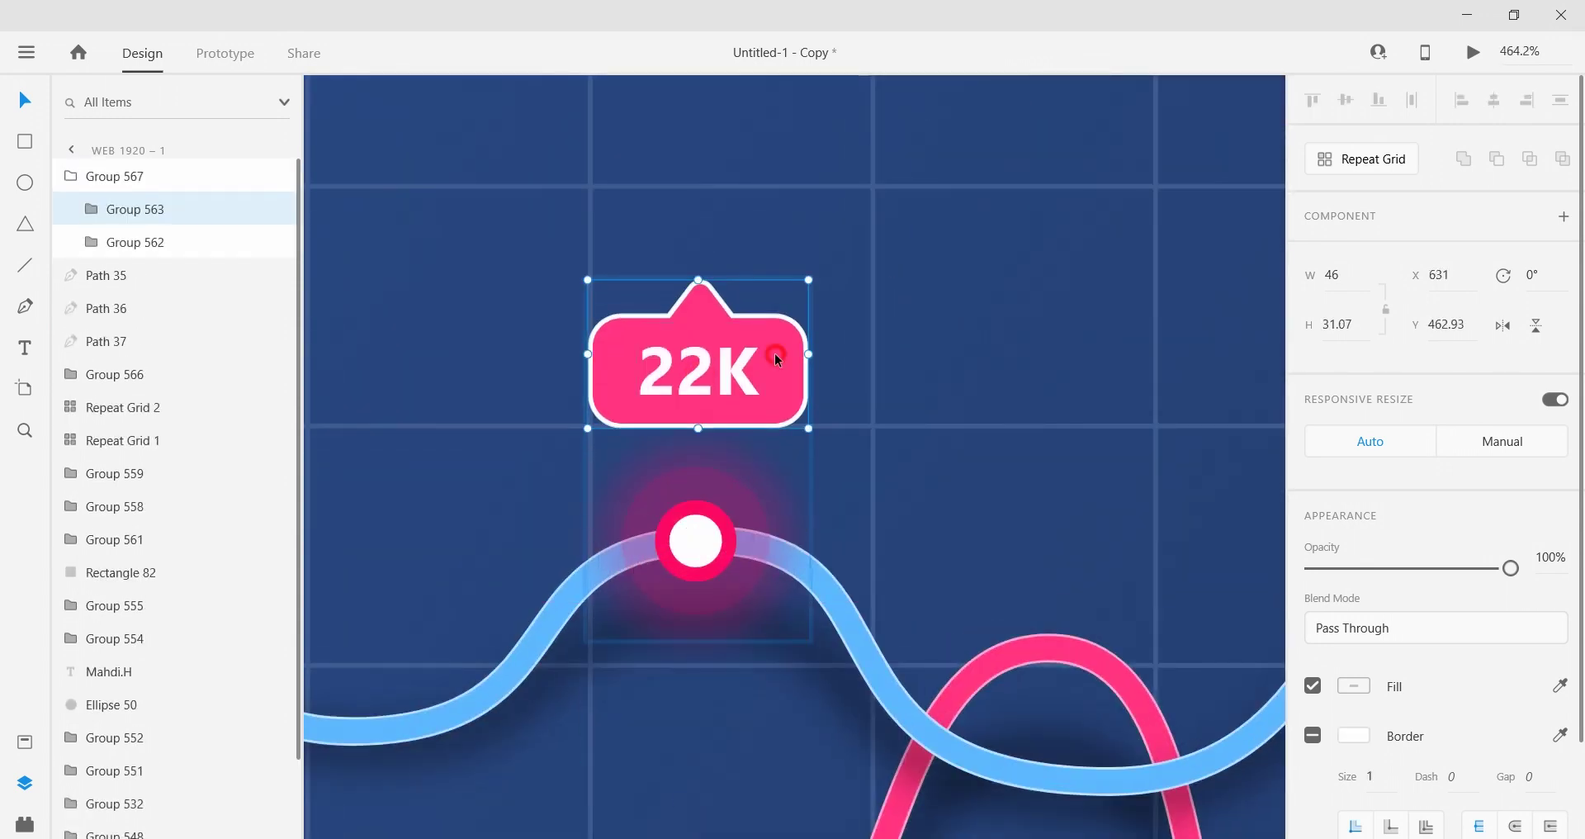
double_click(776, 353)
left_click(1536, 326)
left_click_drag(772, 314, 724, 379)
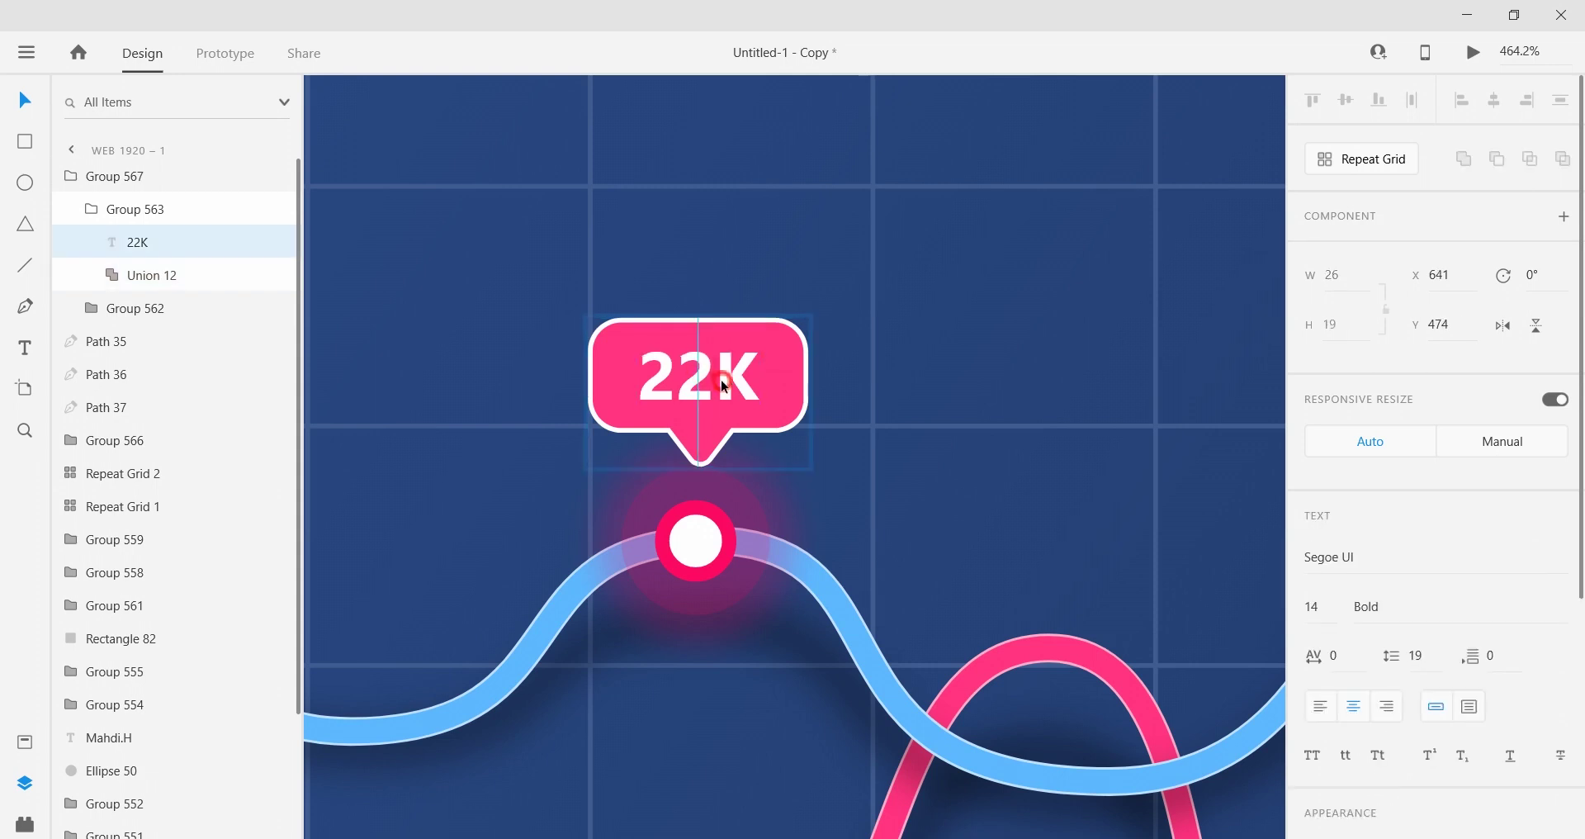
Step: Fill the copied tooltip's bubble with the Income curve's light blue, #5EB9FF
left_click(717, 426)
left_click(1354, 686)
left_click(1282, 766)
left_click(862, 652)
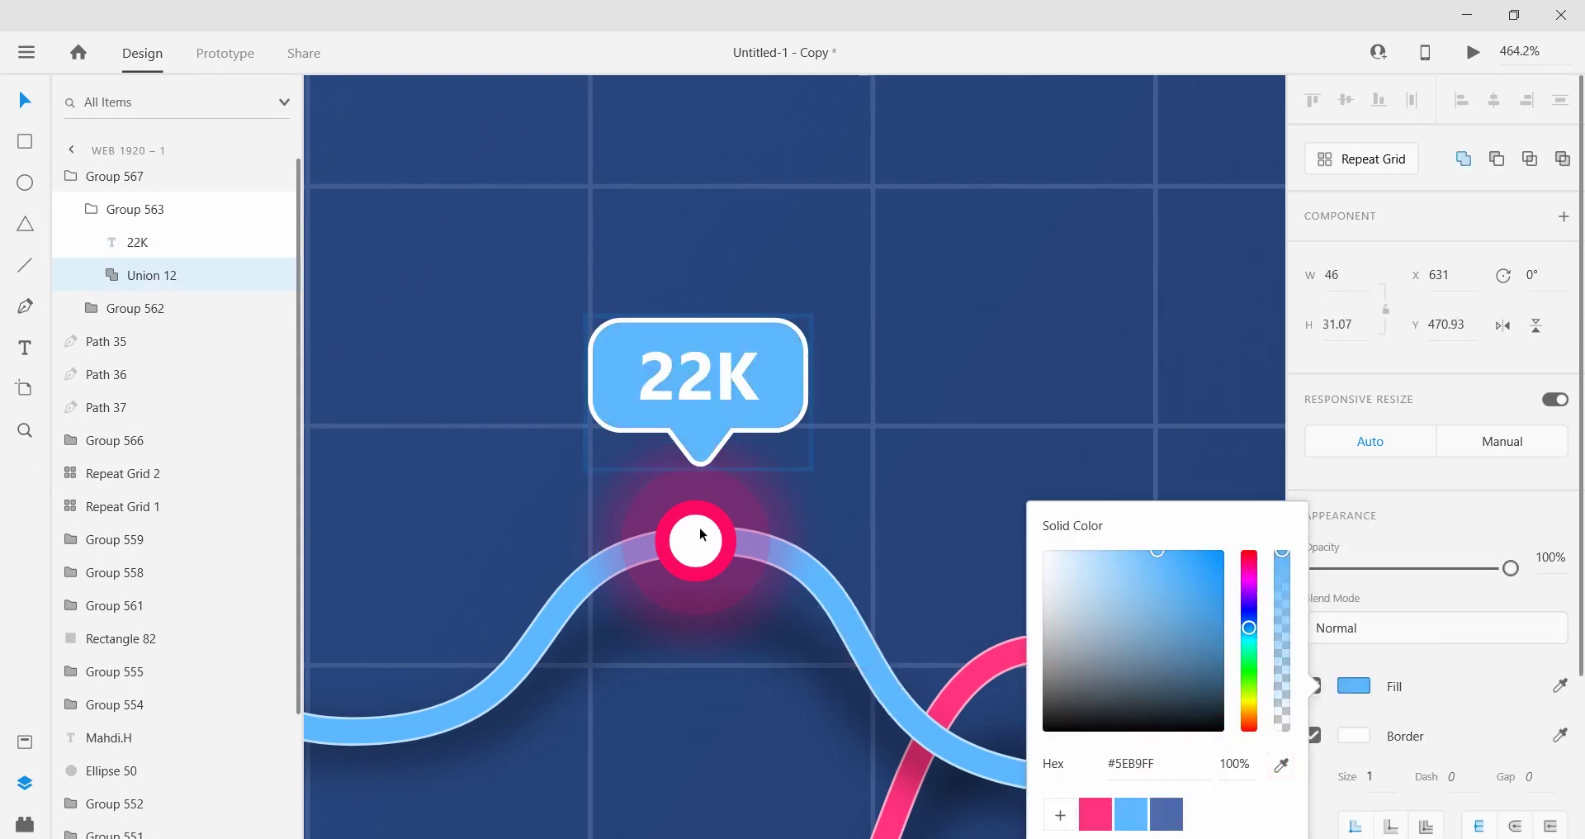
Step: Recolor the copied marker dot's ring from the light blue swatch and shift it to a more saturated blue
left_click(701, 525)
scroll(701, 519, "up", 5)
double_click(702, 523)
left_click(1347, 737)
left_click(1133, 814)
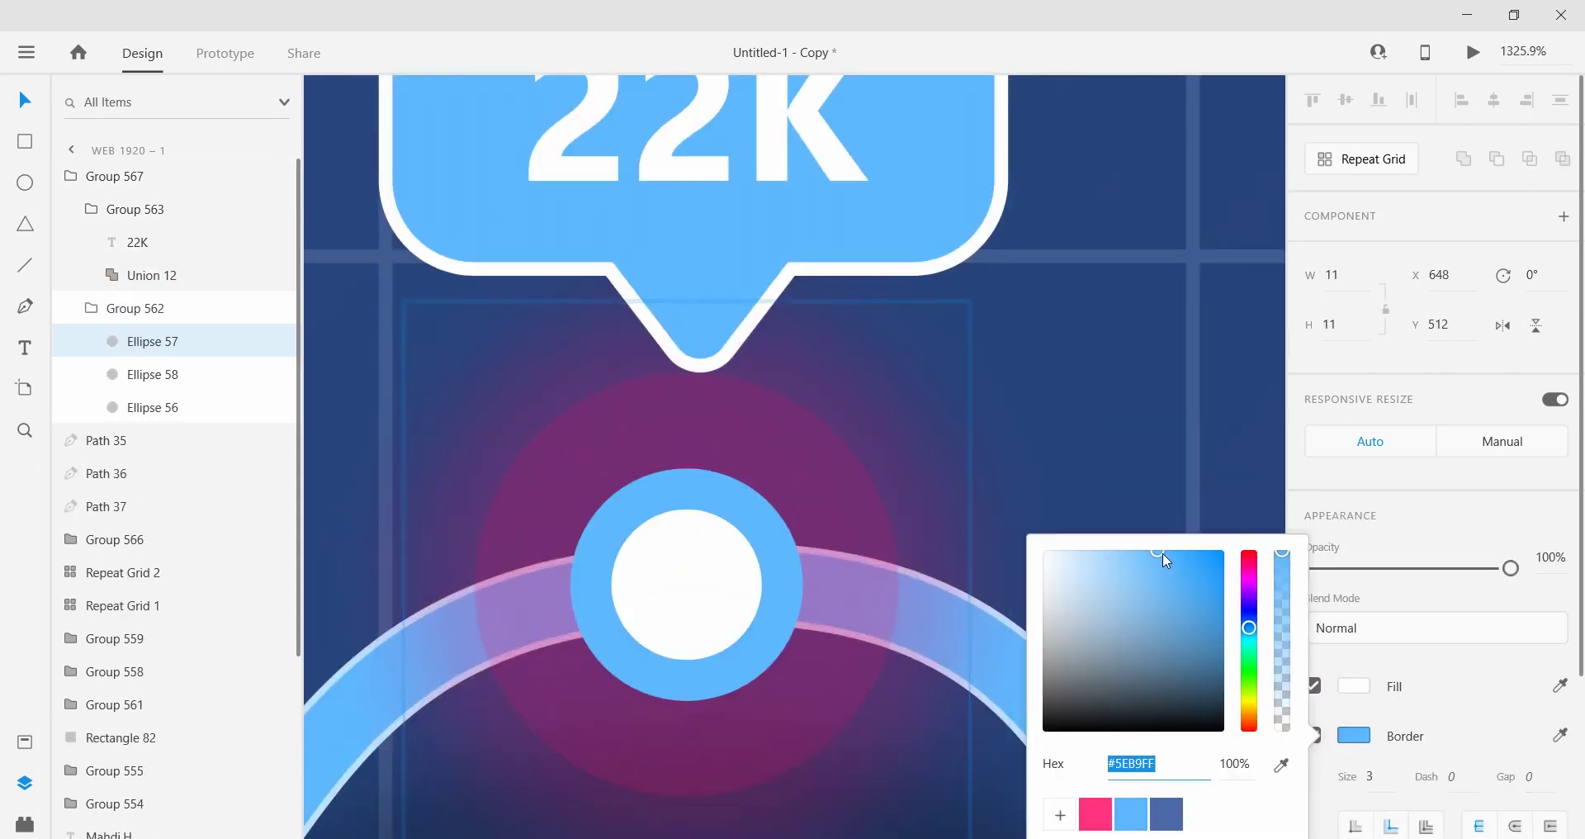
left_click(1190, 553)
Step: Recolor the two glow ellipses behind the copied marker dot with the ring's sampled blue
left_click(851, 487)
left_click(911, 451, "shift")
left_click(1361, 690)
left_click(1282, 767)
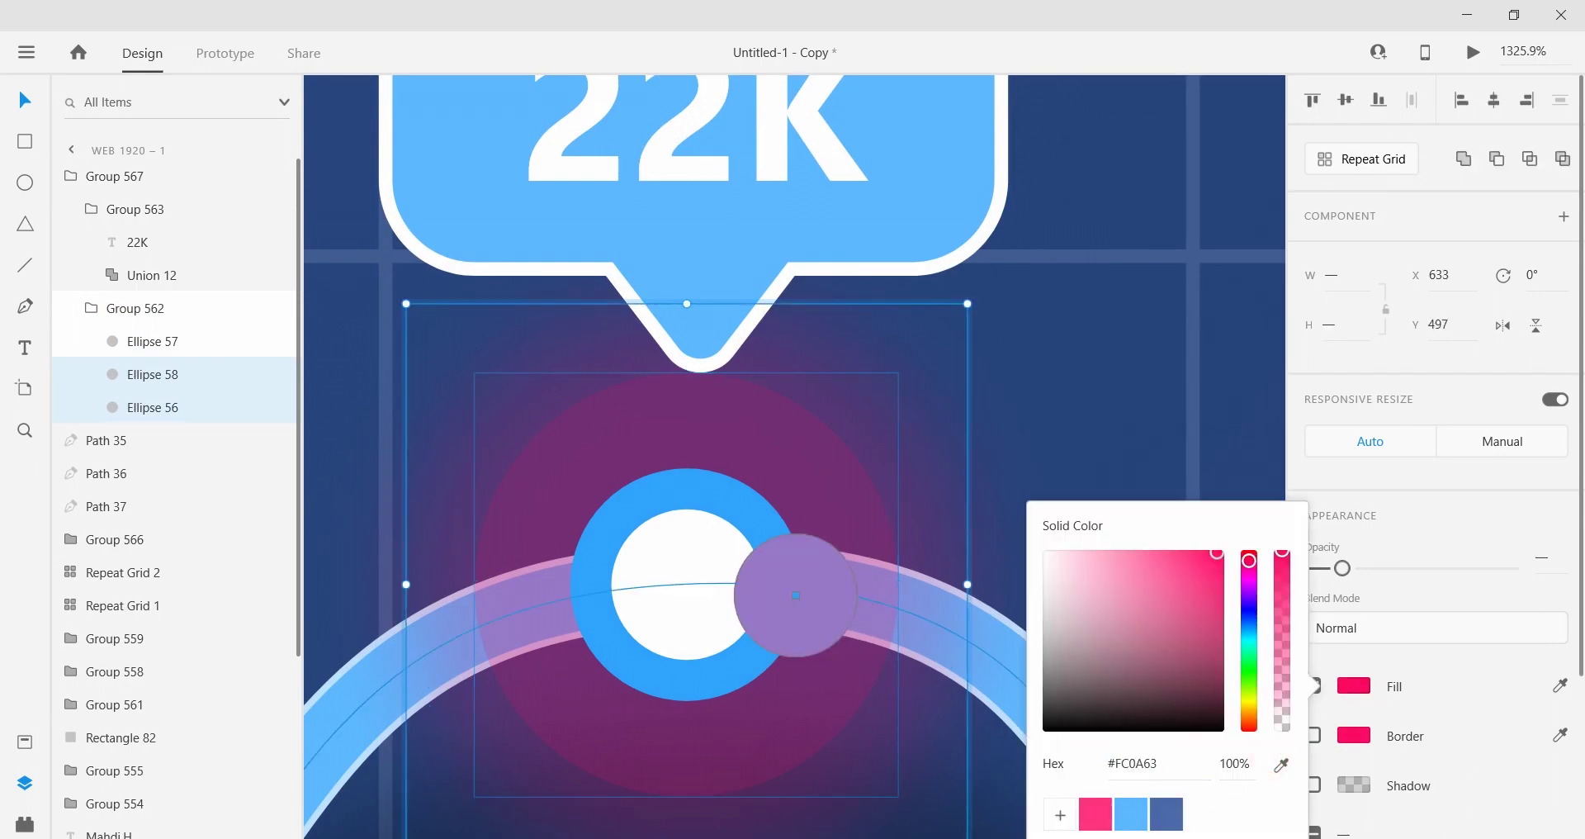
left_click(786, 554)
scroll(786, 551, "down", 8)
Step: Change the Income tooltip's label to 35K and deselect it
left_click(1061, 416)
scroll(826, 561, "up", 4)
double_click(825, 484)
double_click(825, 484)
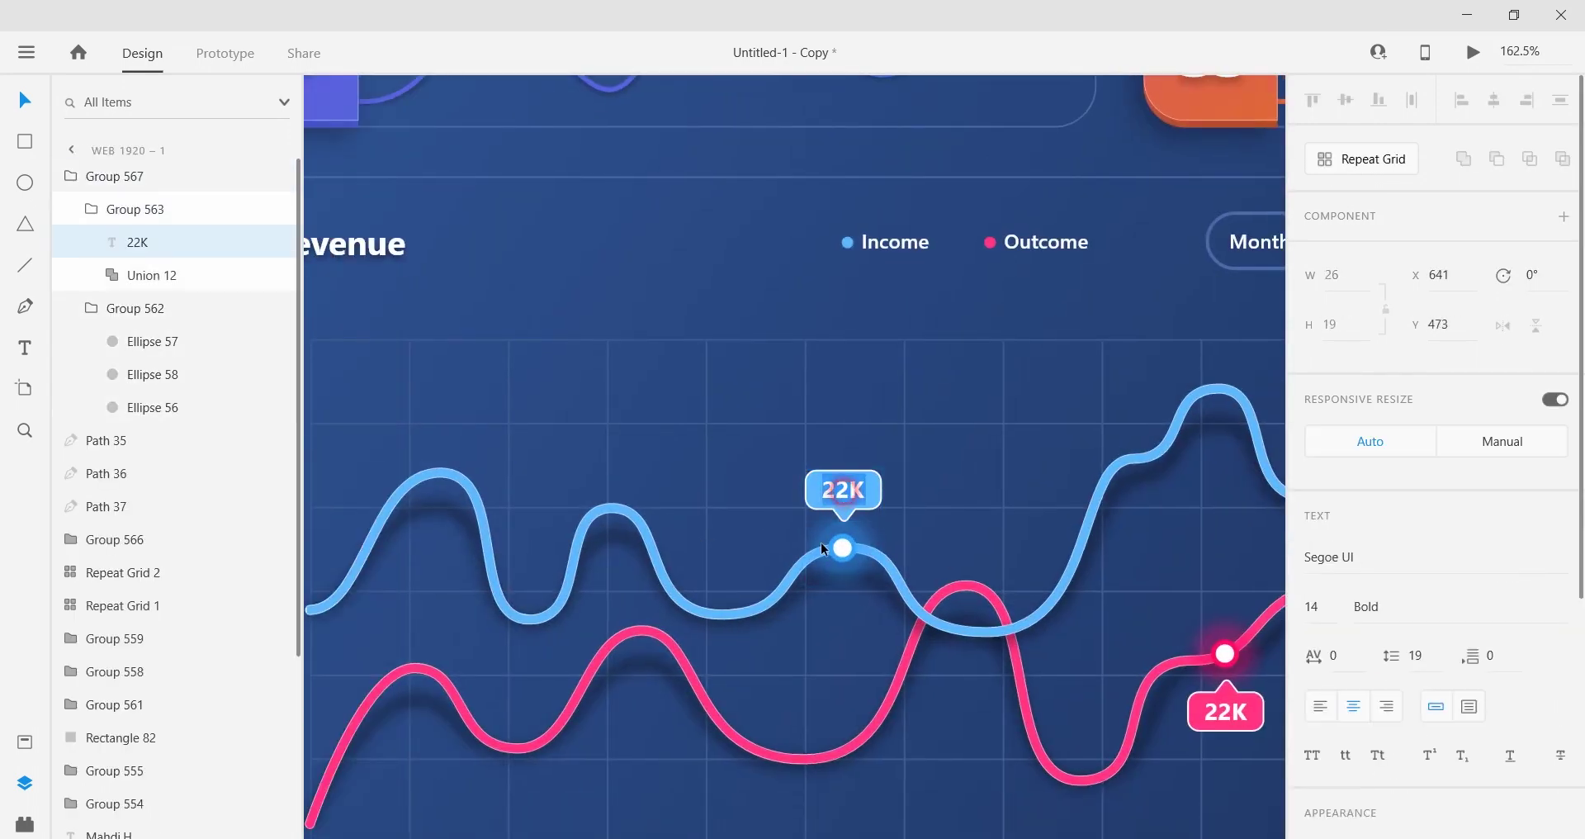
left_click_drag(754, 632, 888, 623)
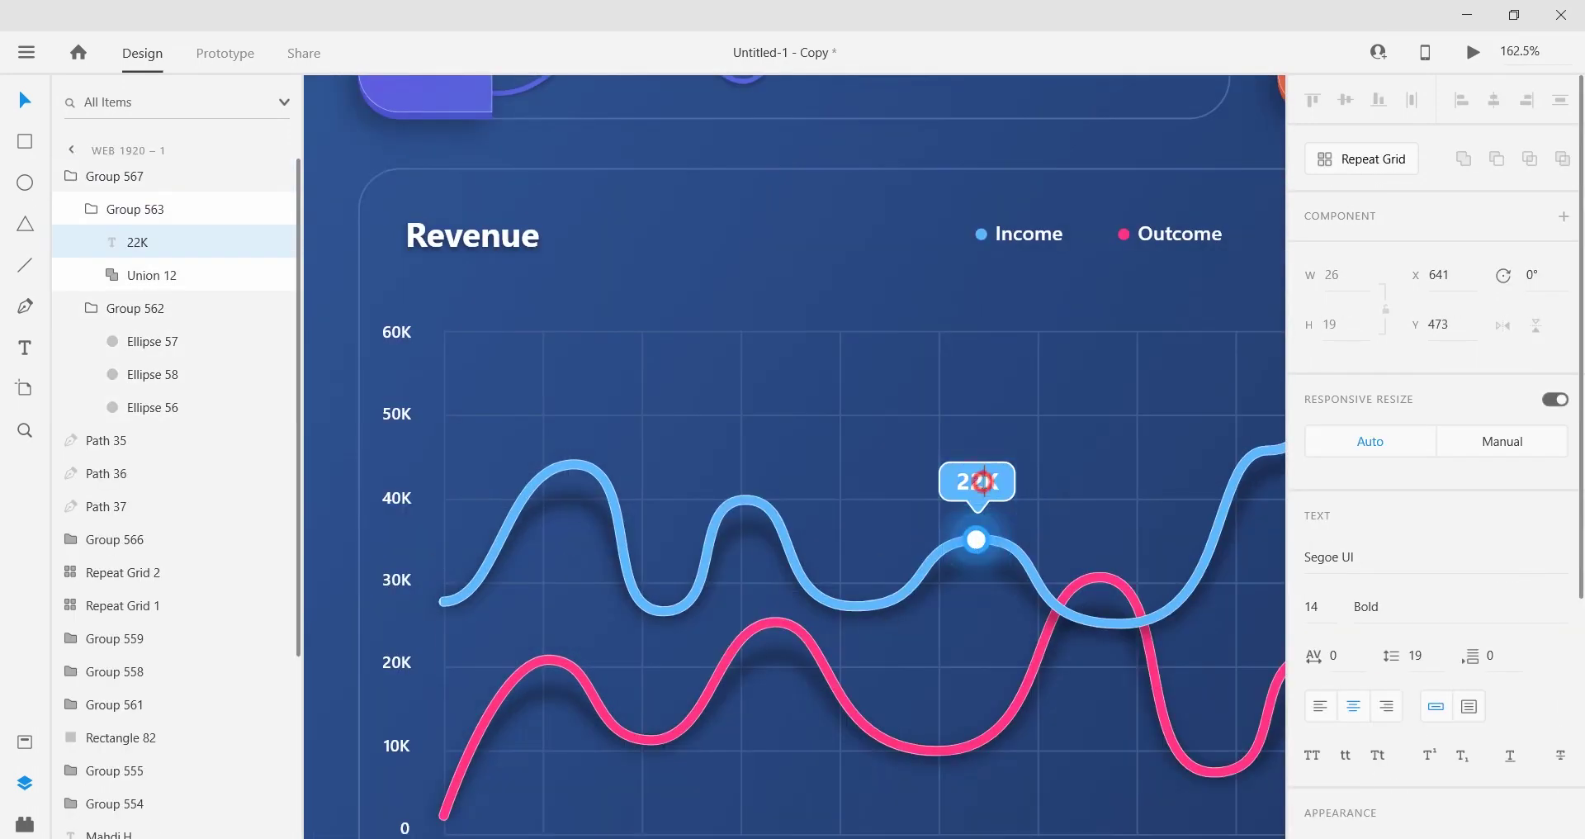
left_click_drag(982, 481, 939, 472)
type("35")
left_click(834, 273)
left_click(835, 272)
scroll(934, 499, "down", 7)
scroll(1062, 534, "up", 4)
left_click_drag(1061, 534, 887, 507)
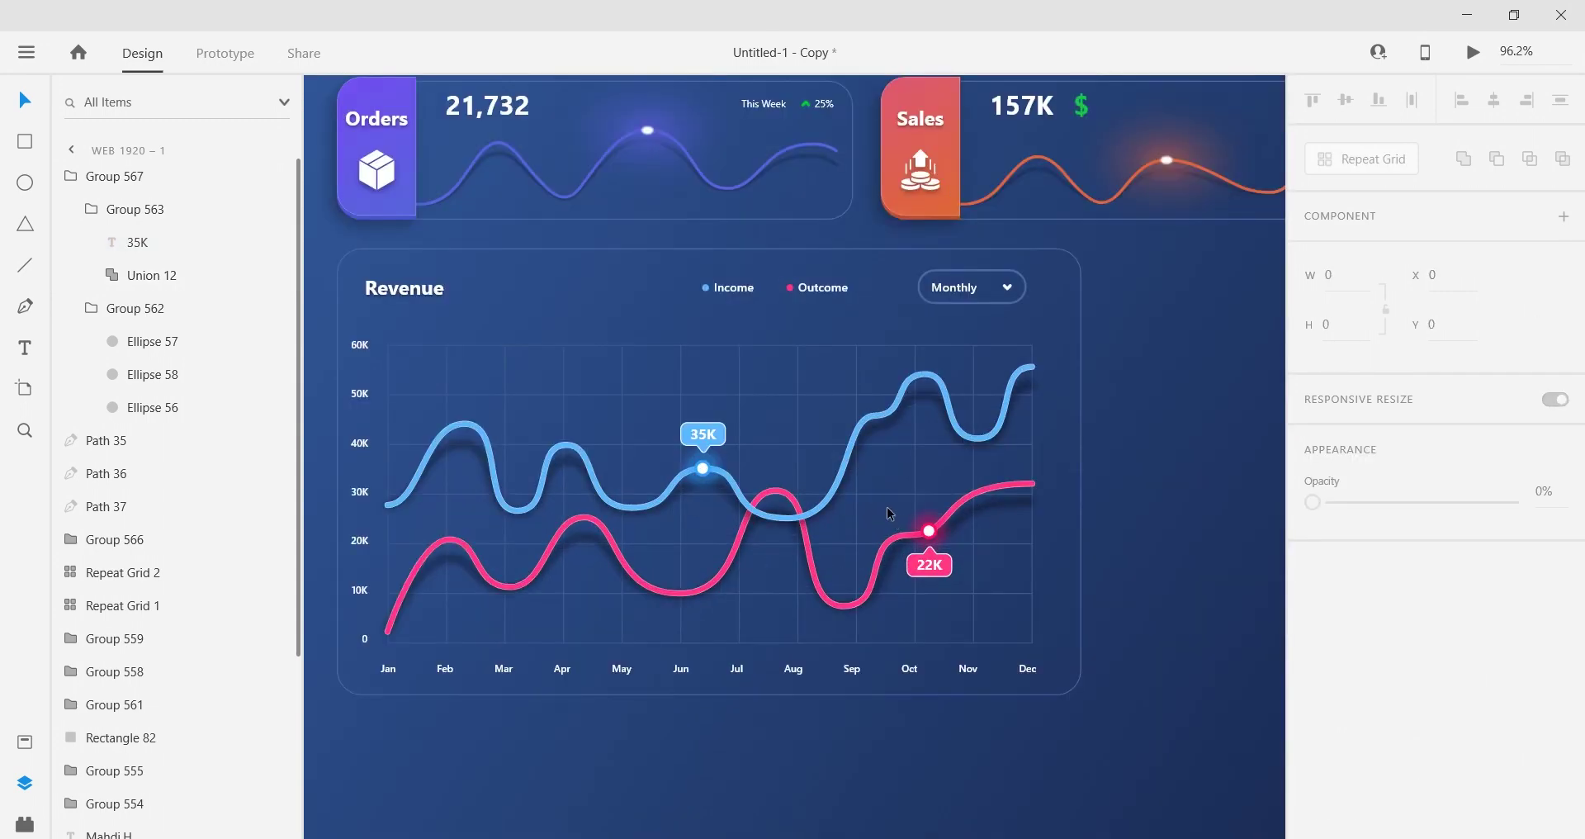
Step: Align the Monthly dropdown with the chart grid's right edge and shift the Income and Outcome legend entries toward it
scroll(887, 507, "down", 3)
left_click(909, 351)
scroll(908, 351, "up", 5)
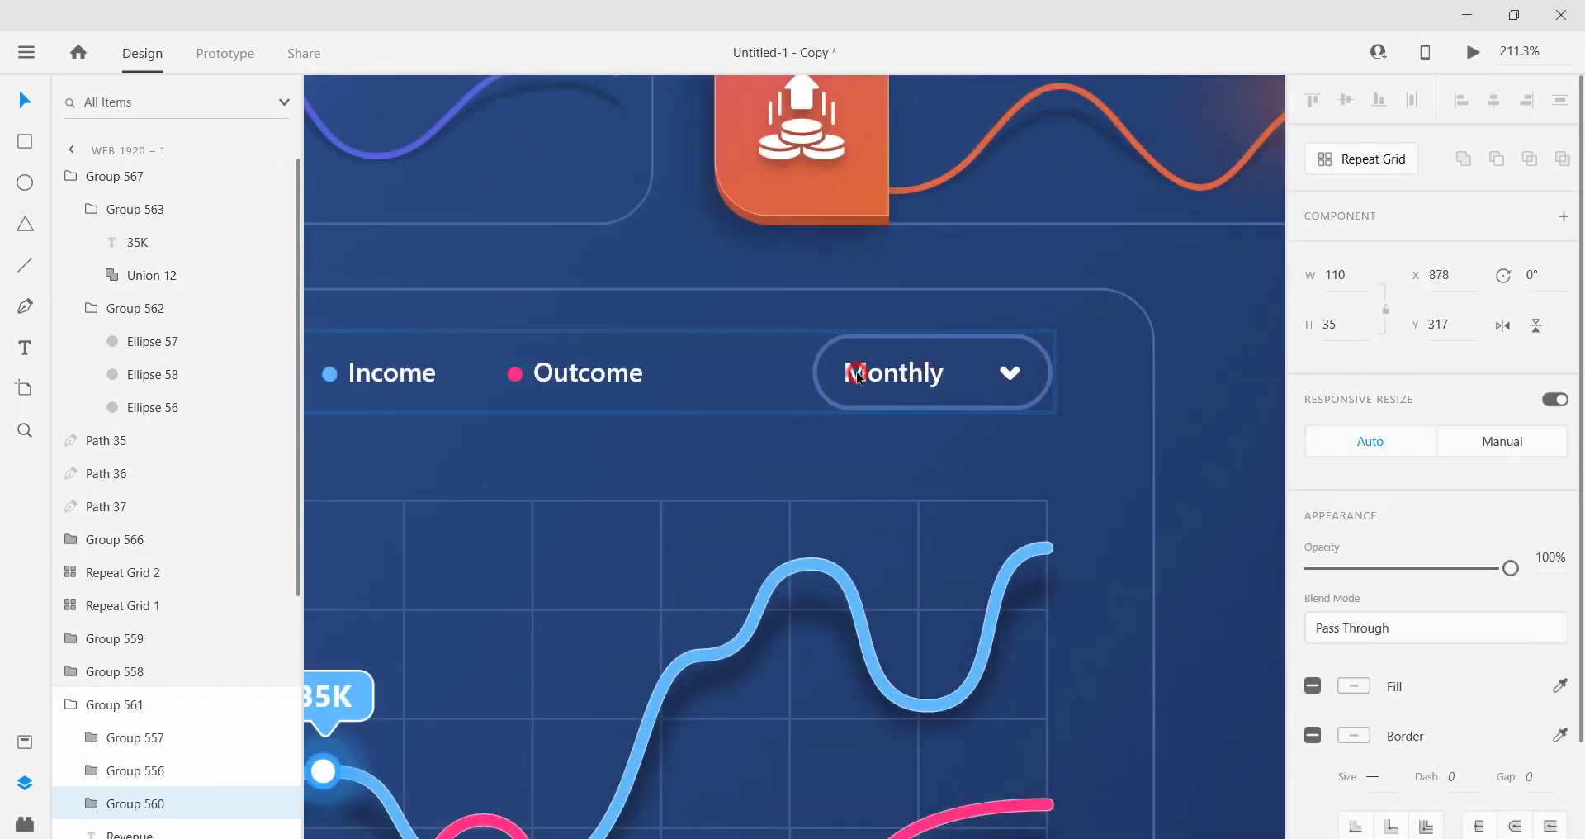
left_click(568, 374)
left_click(400, 374, "shift")
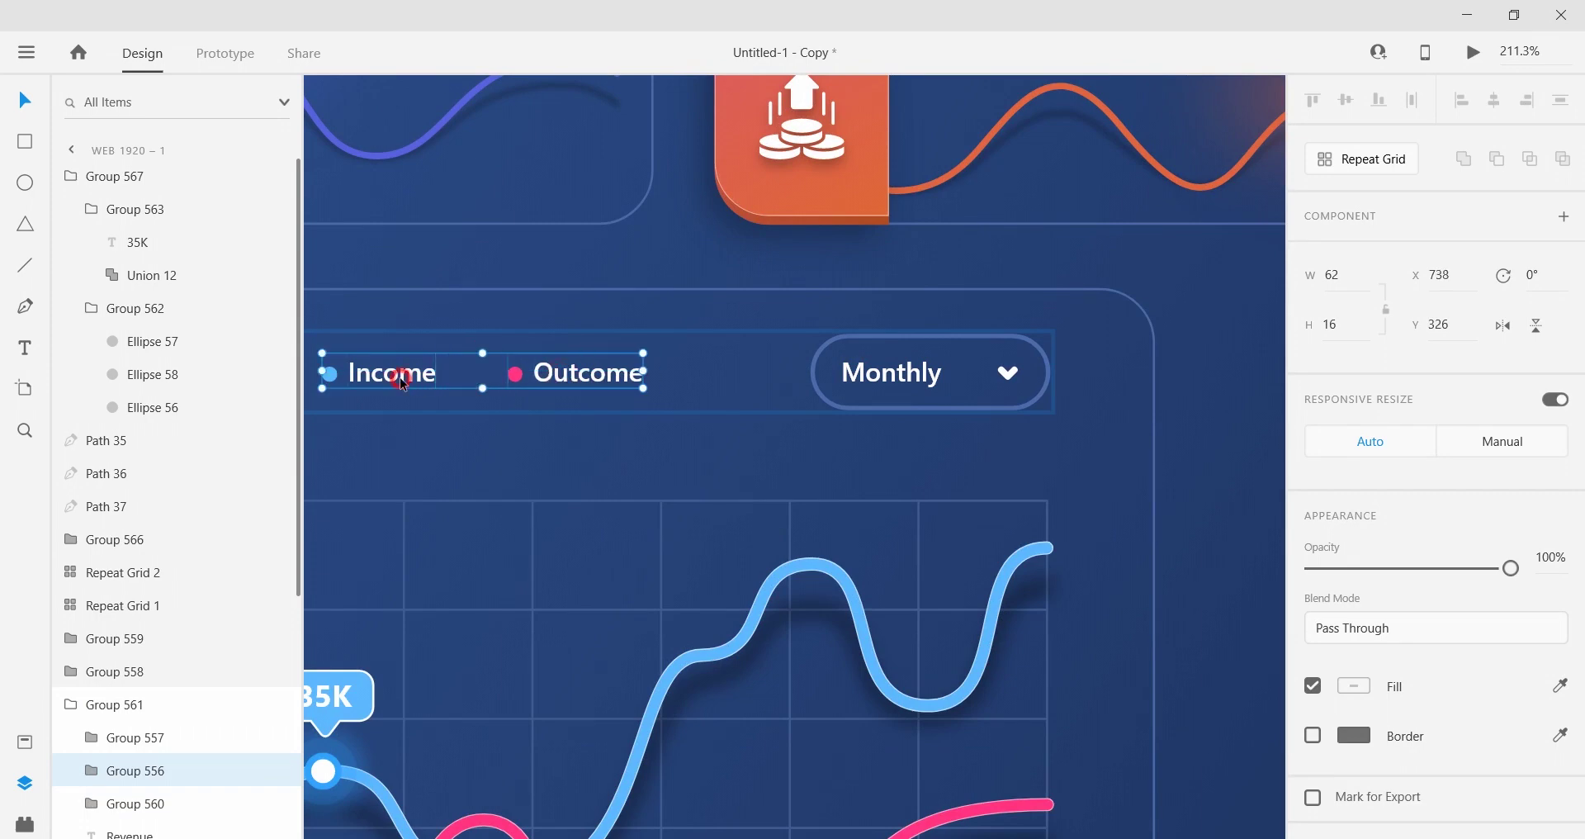
left_click_drag(399, 373, 433, 373)
scroll(522, 413, "down", 4)
scroll(912, 468, "down", 2)
left_click(912, 468)
scroll(549, 520, "up", 5)
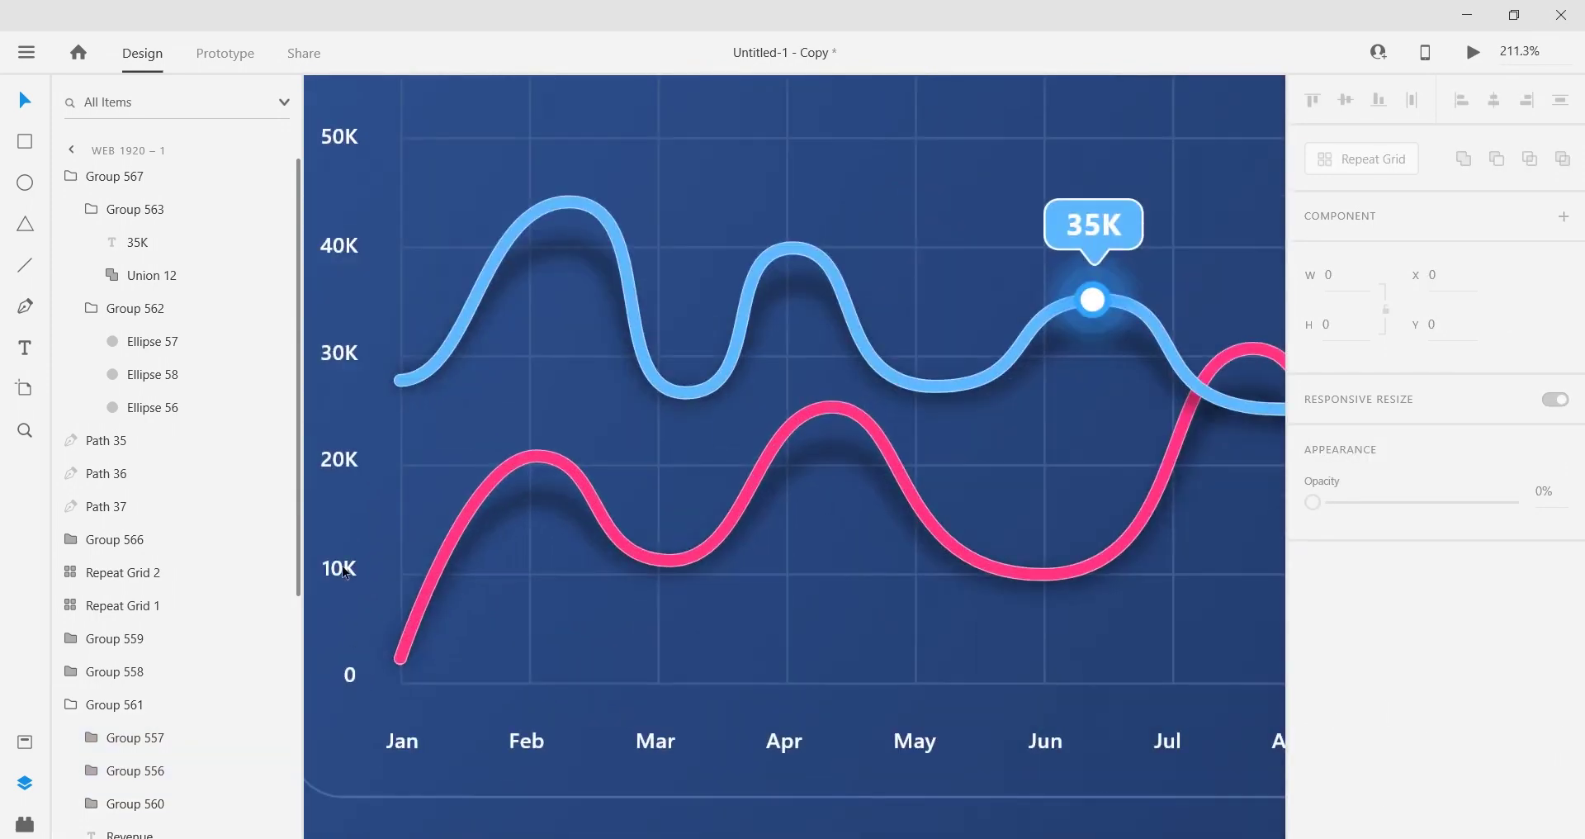
Step: Group the three Income curve paths and combine that group with the 35K marker and tooltip group
left_click(89, 213)
left_click(70, 177)
left_click(120, 274, "shift")
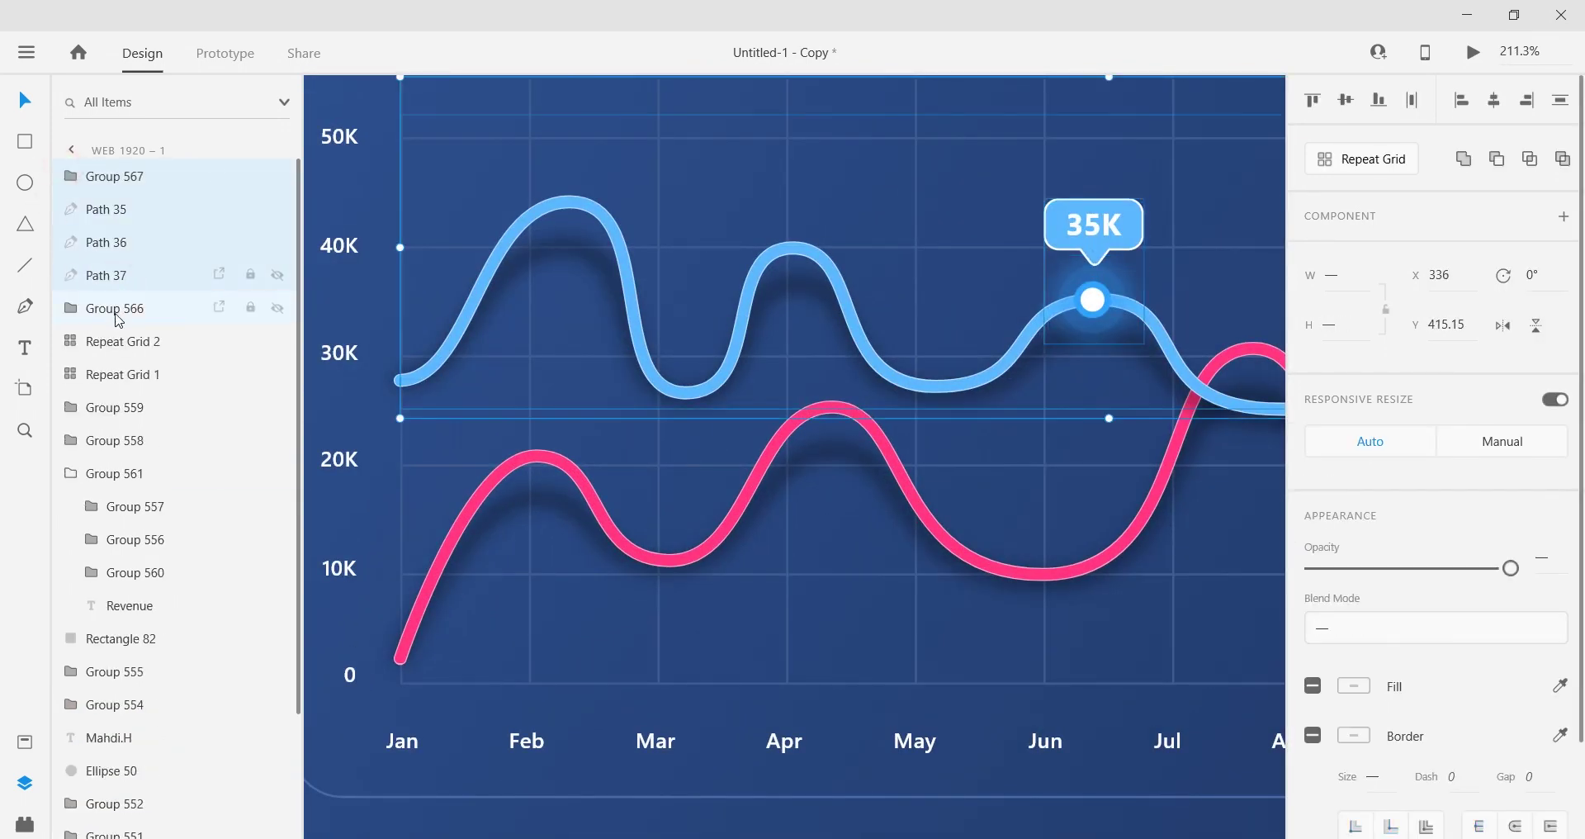
scroll(698, 355, "down", 3)
left_click(139, 175, "ctrl")
right_click(139, 251)
left_click(213, 487)
left_click(126, 174, "ctrl")
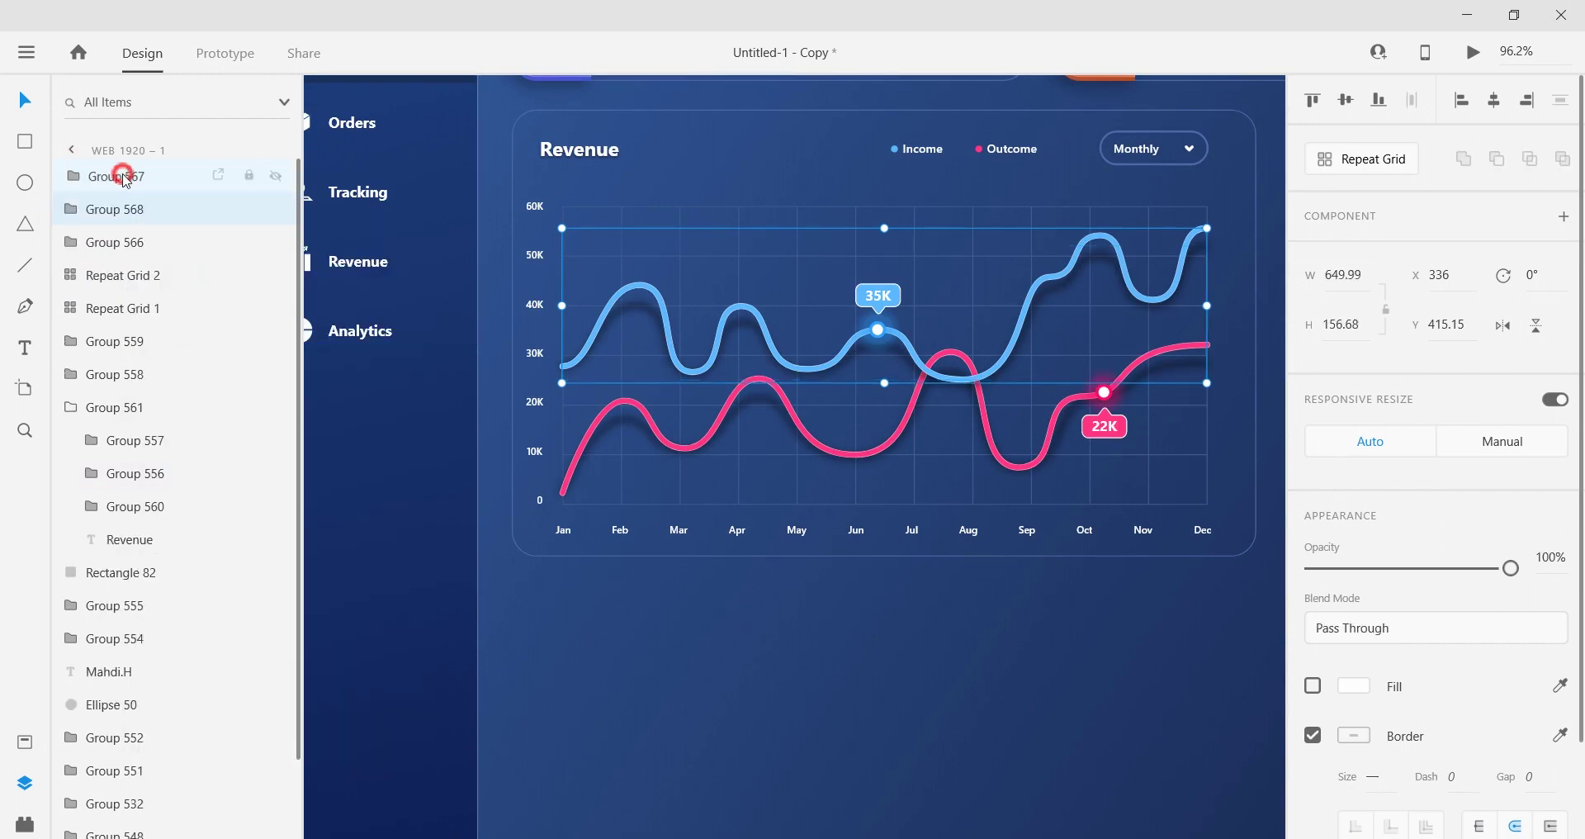
left_click(72, 209)
left_click(73, 209)
Step: Draw a 7 px circle centred on the February and 20K gridline intersection and remove its border
left_click(149, 242)
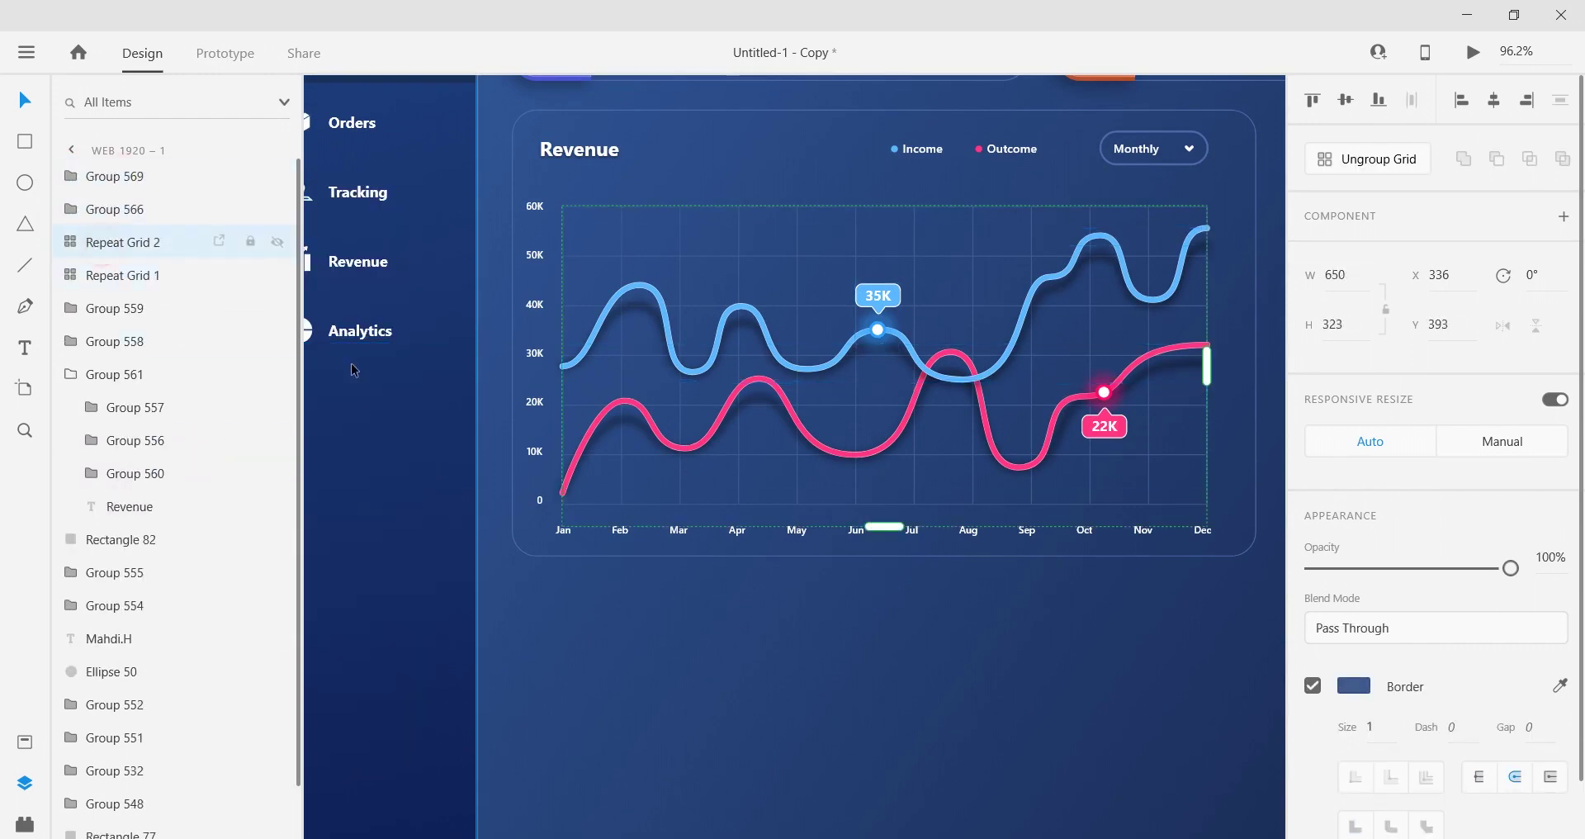
key("e")
scroll(539, 500, "up", 4)
left_click_drag(751, 357, 717, 491)
scroll(583, 475, "up", 4)
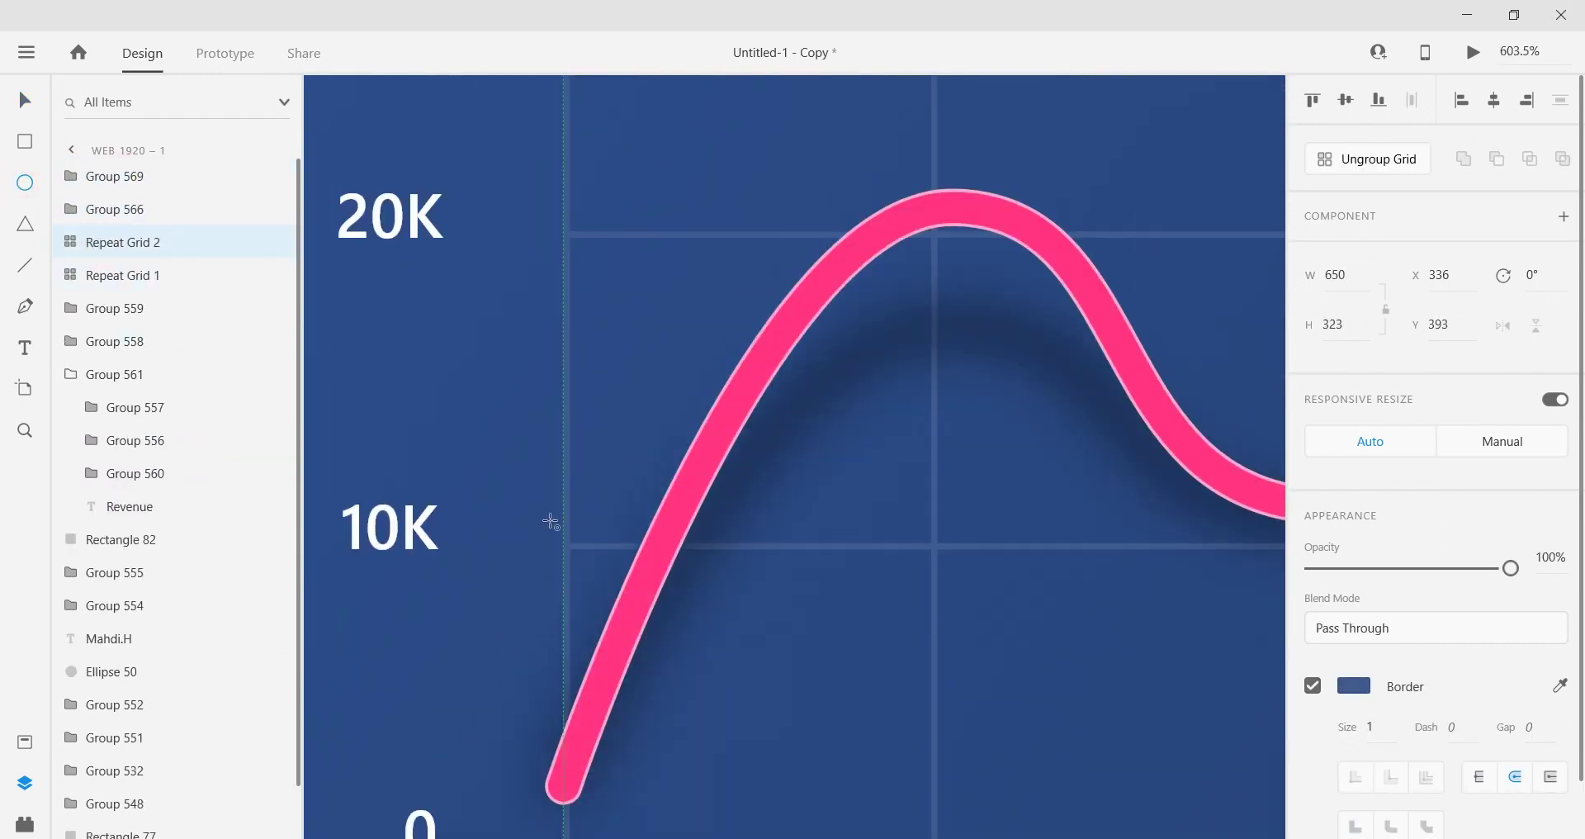
scroll(757, 545, "up", 3)
scroll(757, 545, "right", 3)
scroll(758, 540, "down", 3)
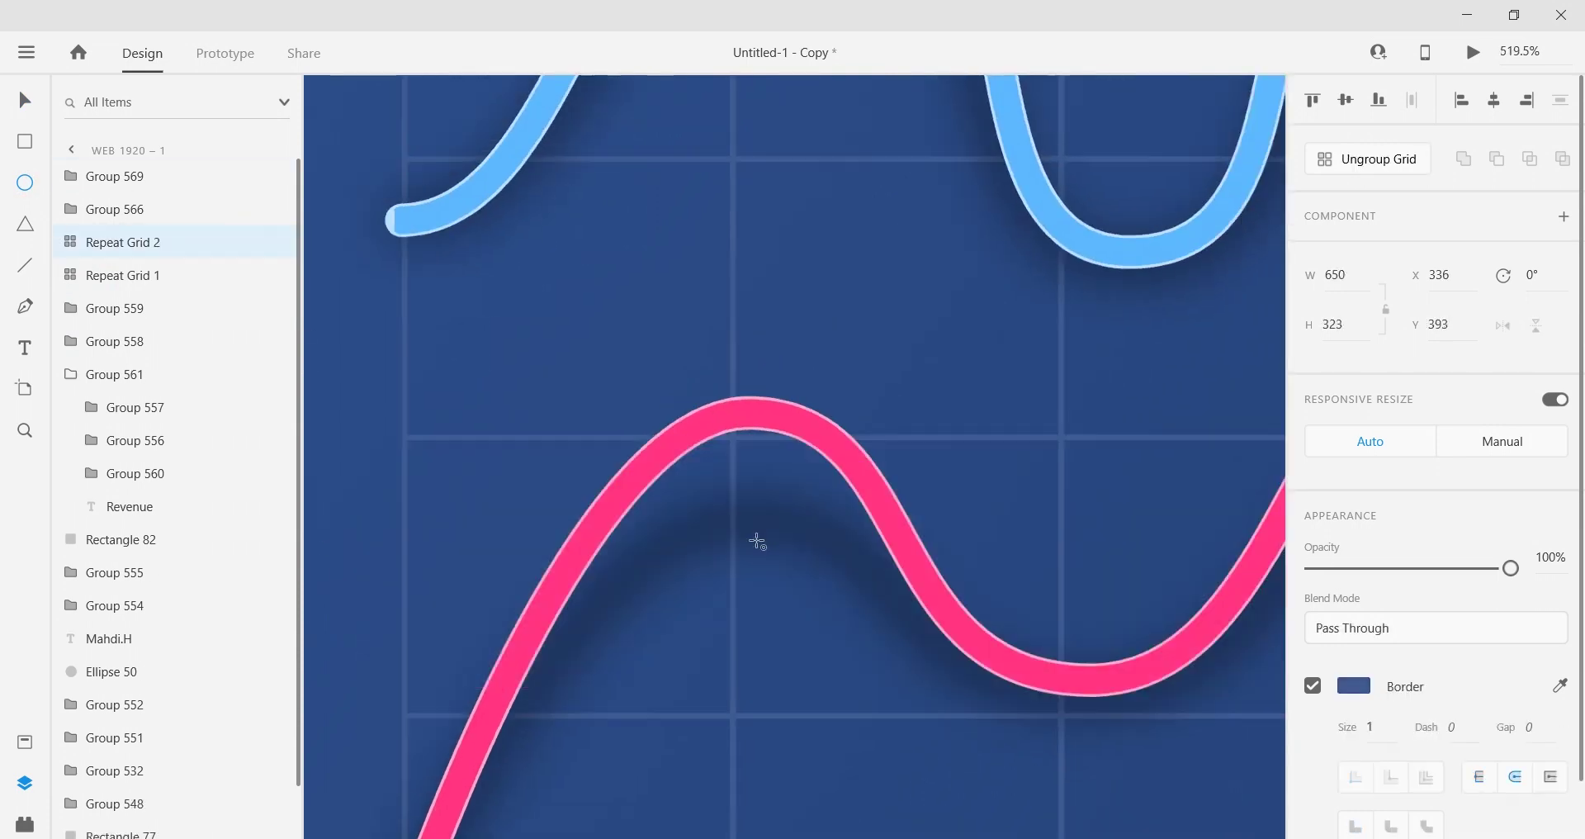
scroll(743, 497, "up", 4)
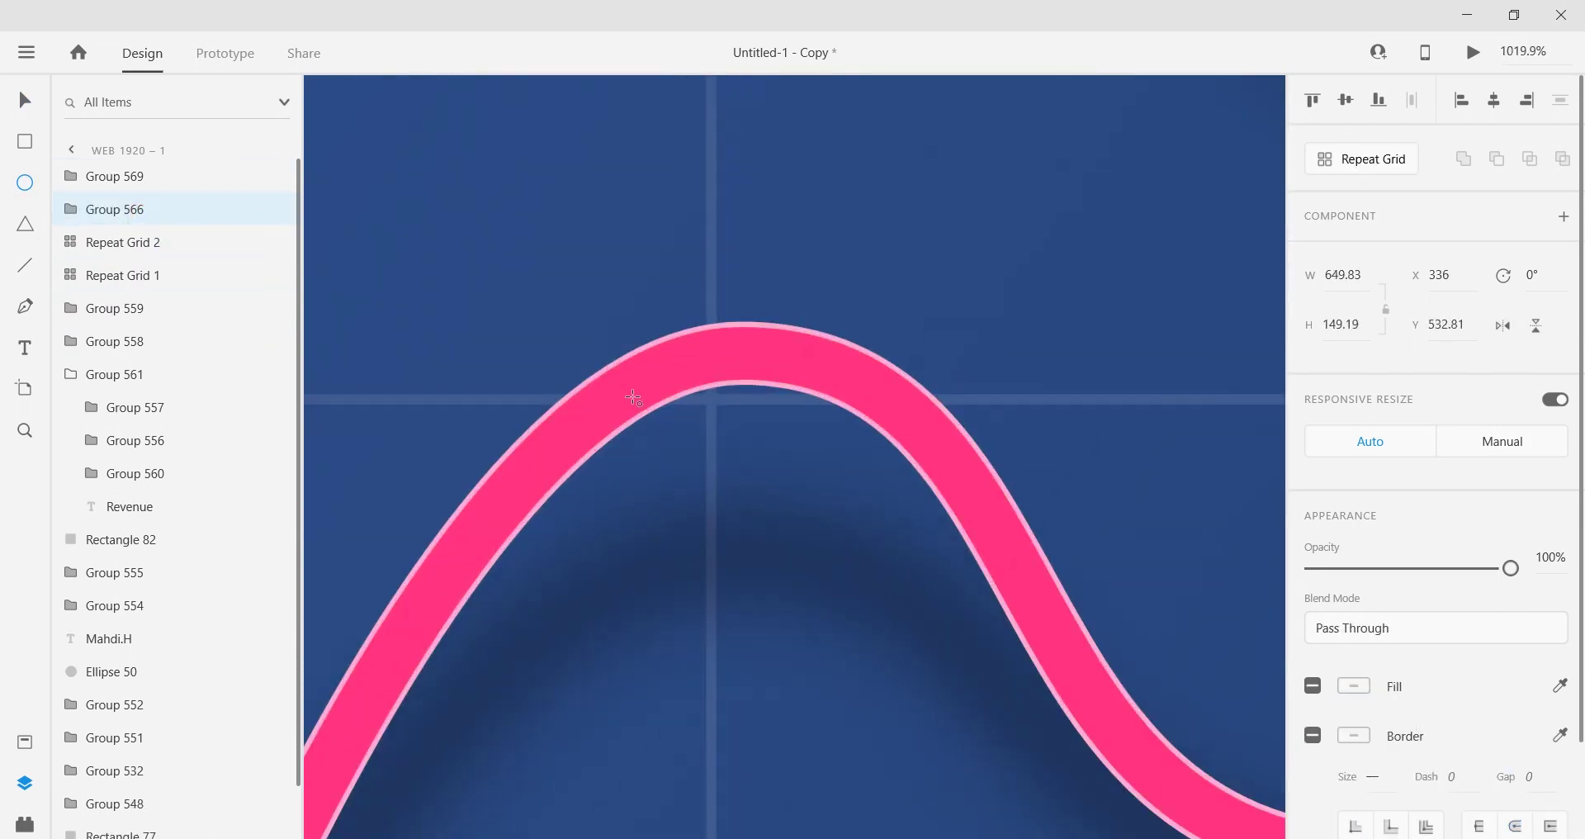
mouse_move(693, 380)
left_mouse_down()
mouse_move(752, 439)
mouse_move(719, 420)
left_mouse_up()
left_click(1347, 734)
left_click(1313, 735)
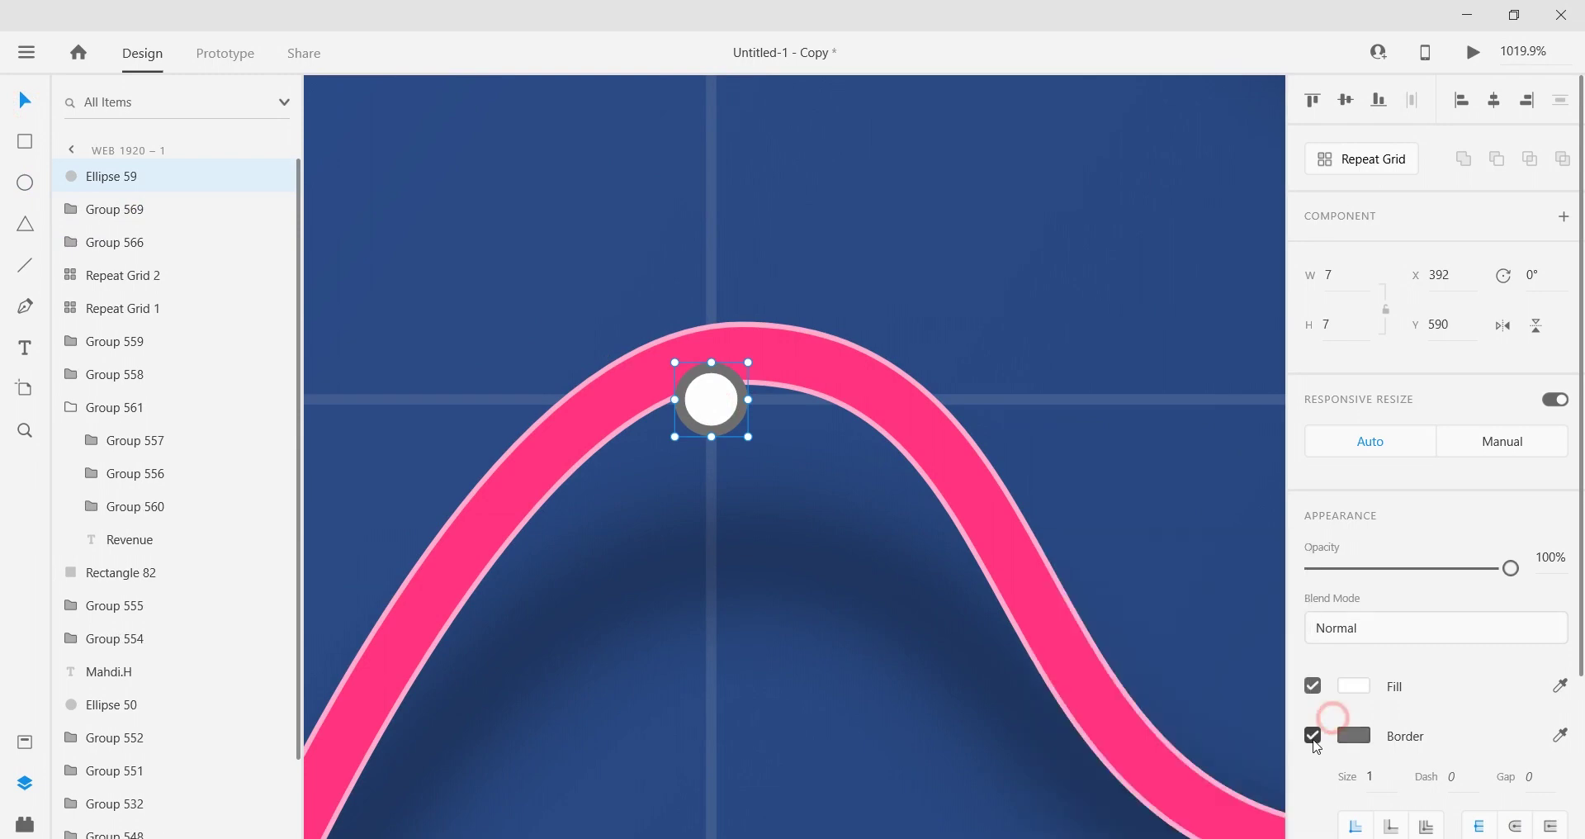
Step: Move the small circle above the Outcome curve and fill it with the gridline's sampled colour at 100% opacity
left_click(1348, 687)
left_click_drag(1510, 568, 1394, 596)
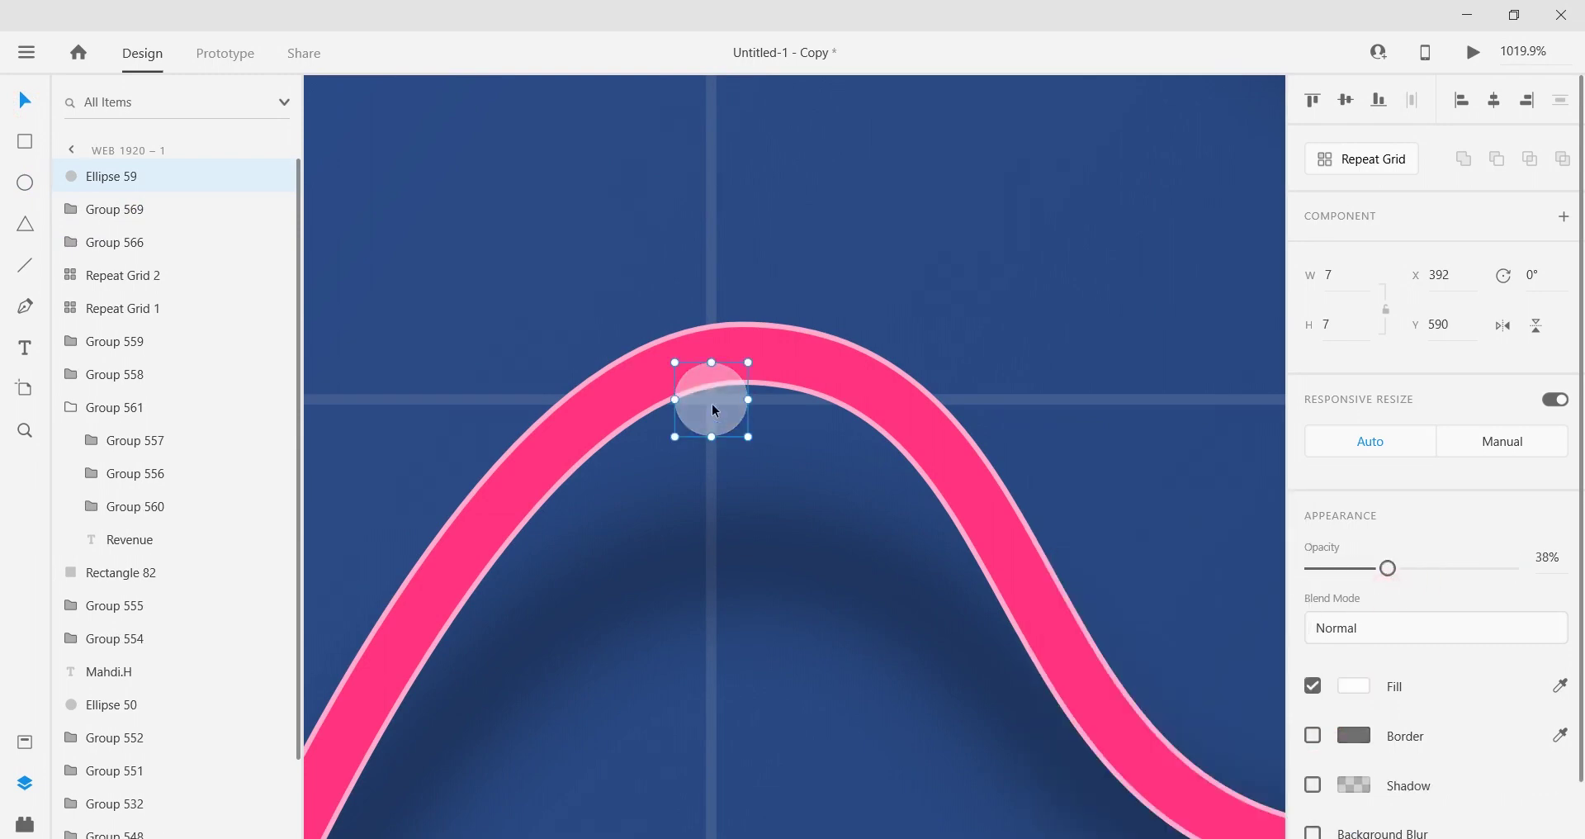
left_click_drag(715, 411, 718, 248)
scroll(1224, 573, "up", 2)
left_click_drag(1387, 568, 1578, 588)
scroll(660, 361, "up", 8)
left_click(1354, 686)
left_click(1280, 764)
left_click(998, 455)
scroll(991, 460, "down", 10)
scroll(1026, 462, "up", 6)
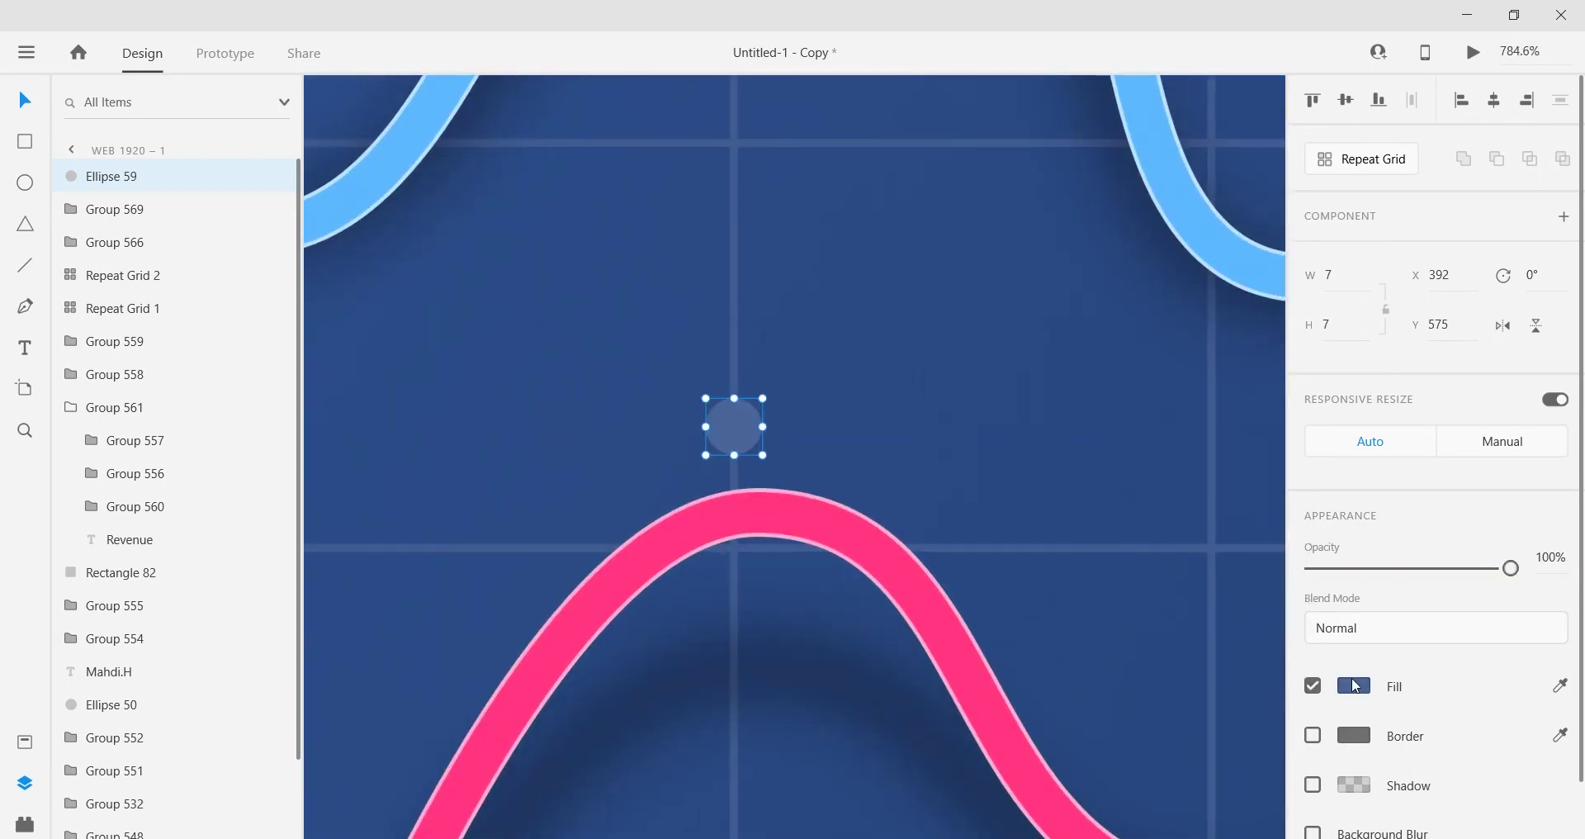
Step: Set the dot's fill to #516DA0 and move it back onto the February and 20K grid intersection
left_click(1354, 687)
scroll(743, 428, "up", 3)
scroll(689, 454, "down", 3)
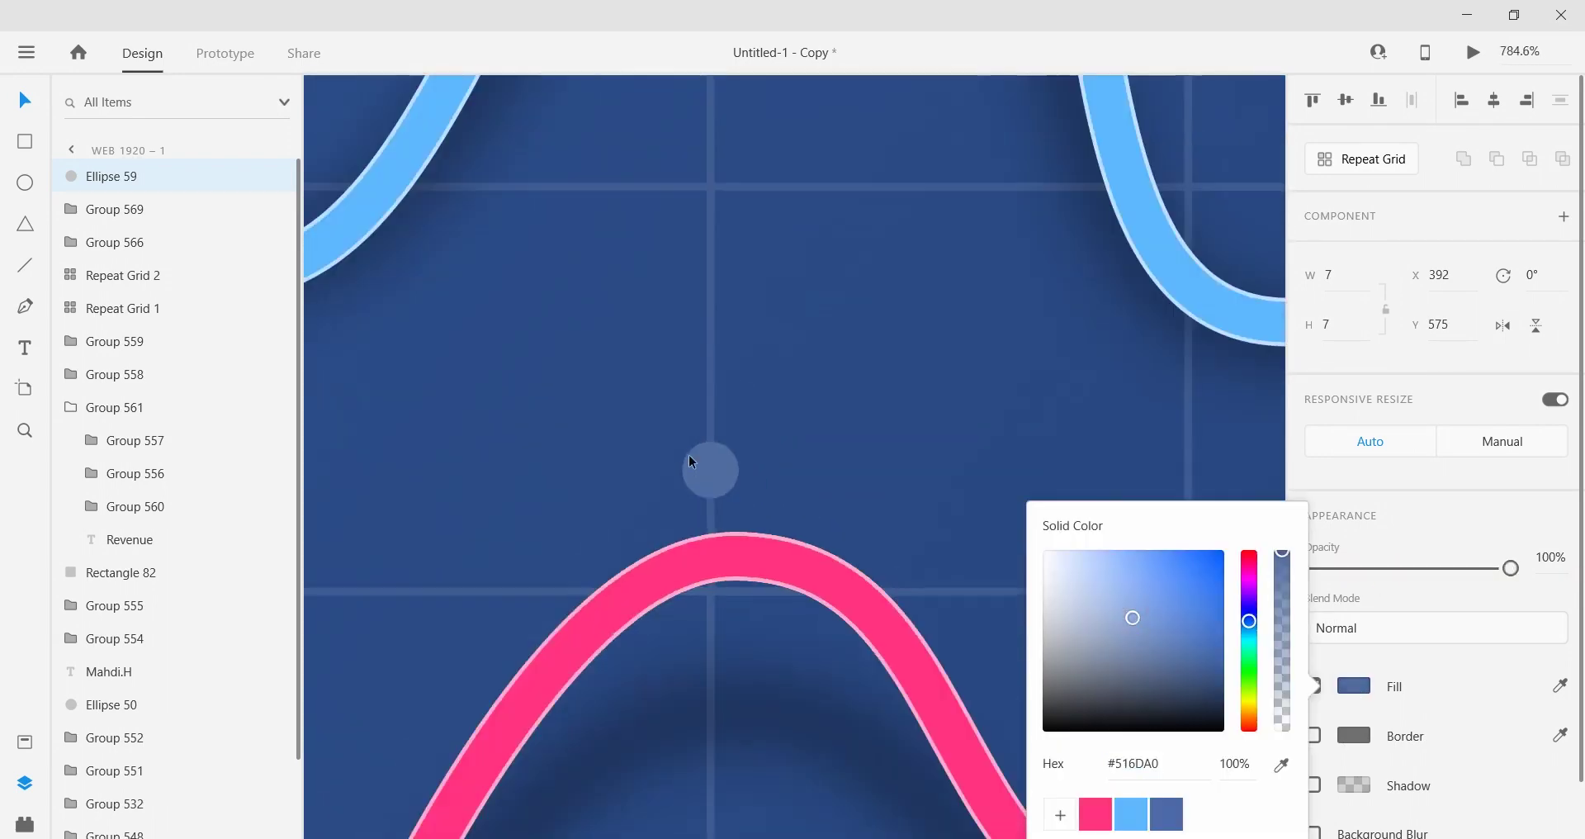
left_click_drag(707, 468, 714, 596)
scroll(716, 570, "down", 5)
scroll(718, 566, "down", 5)
scroll(704, 538, "up", 7)
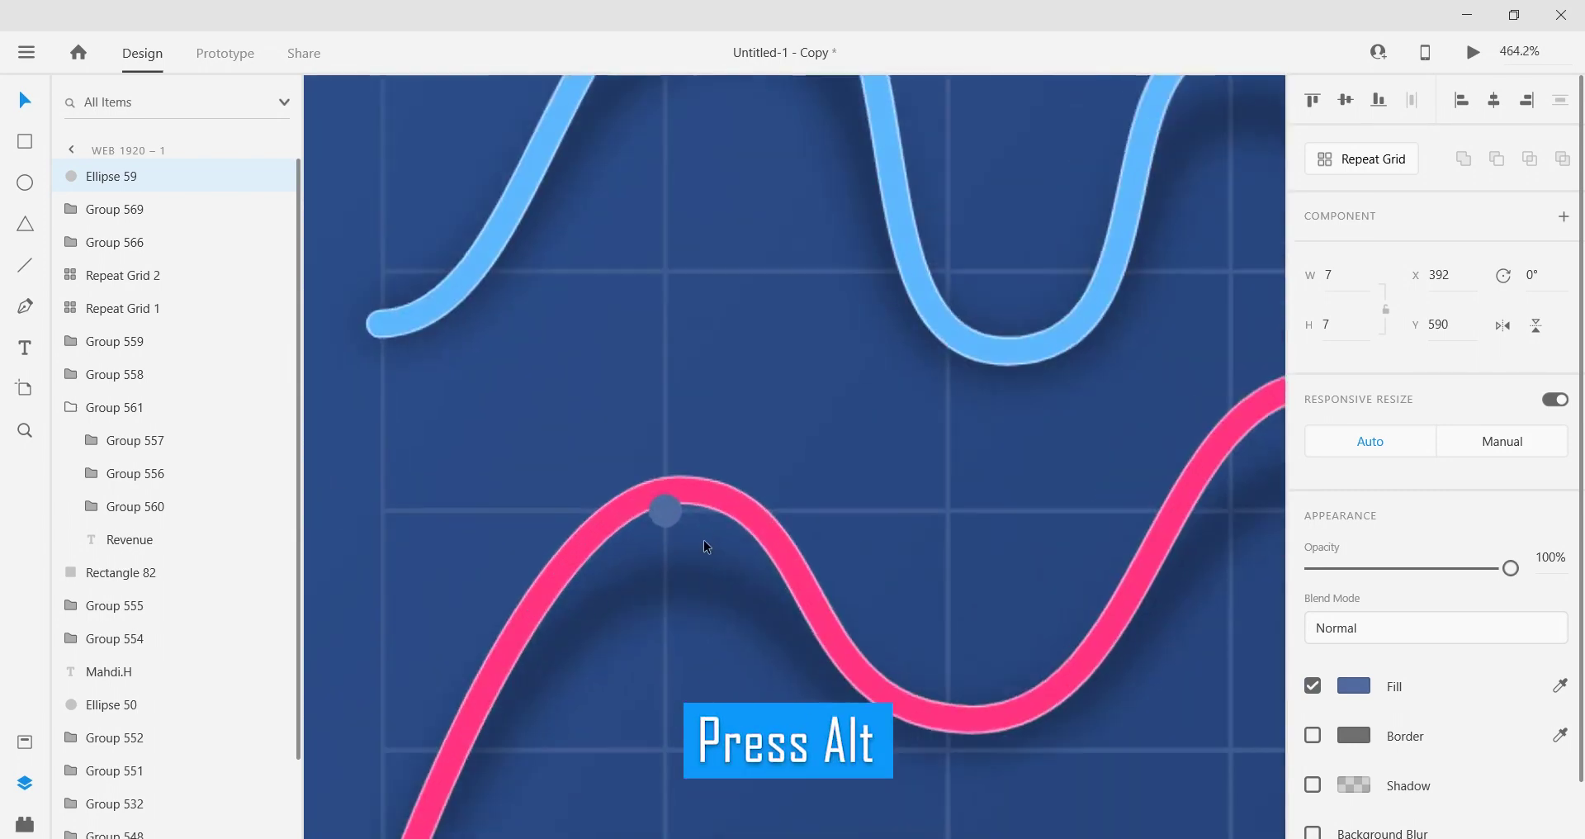
Step: Copy the dot to the grid intersections nearest the Outcome curve for March, April, May and June
left_click_drag(666, 509, 955, 753)
scroll(956, 753, "right", 5)
left_click_drag(612, 715, 881, 478)
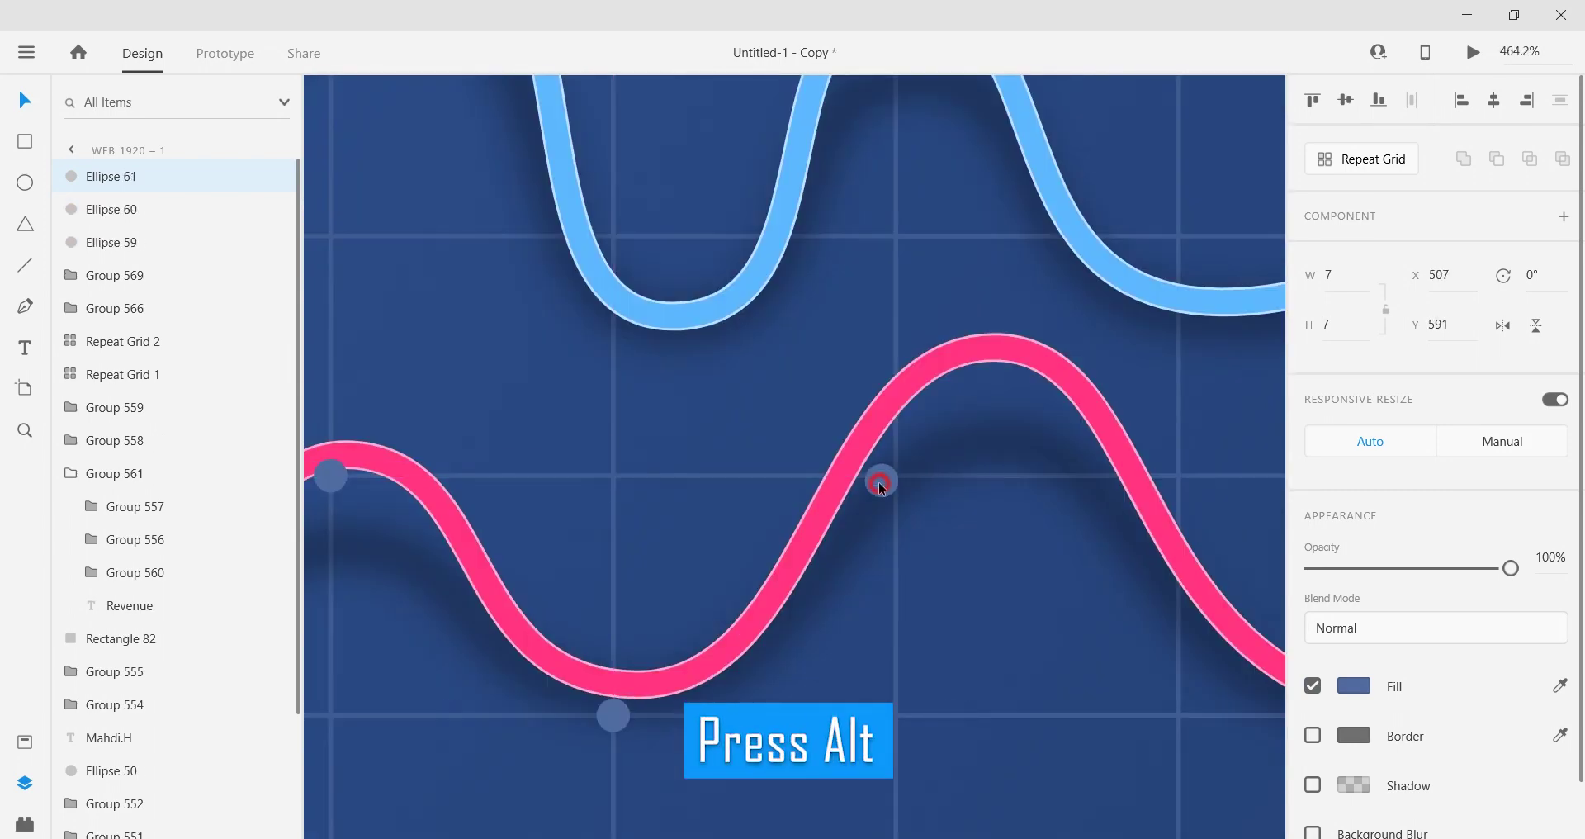
scroll(960, 603, "down", 5)
scroll(844, 599, "up", 5)
left_click_drag(665, 489, 1106, 666)
scroll(1101, 669, "right", 5)
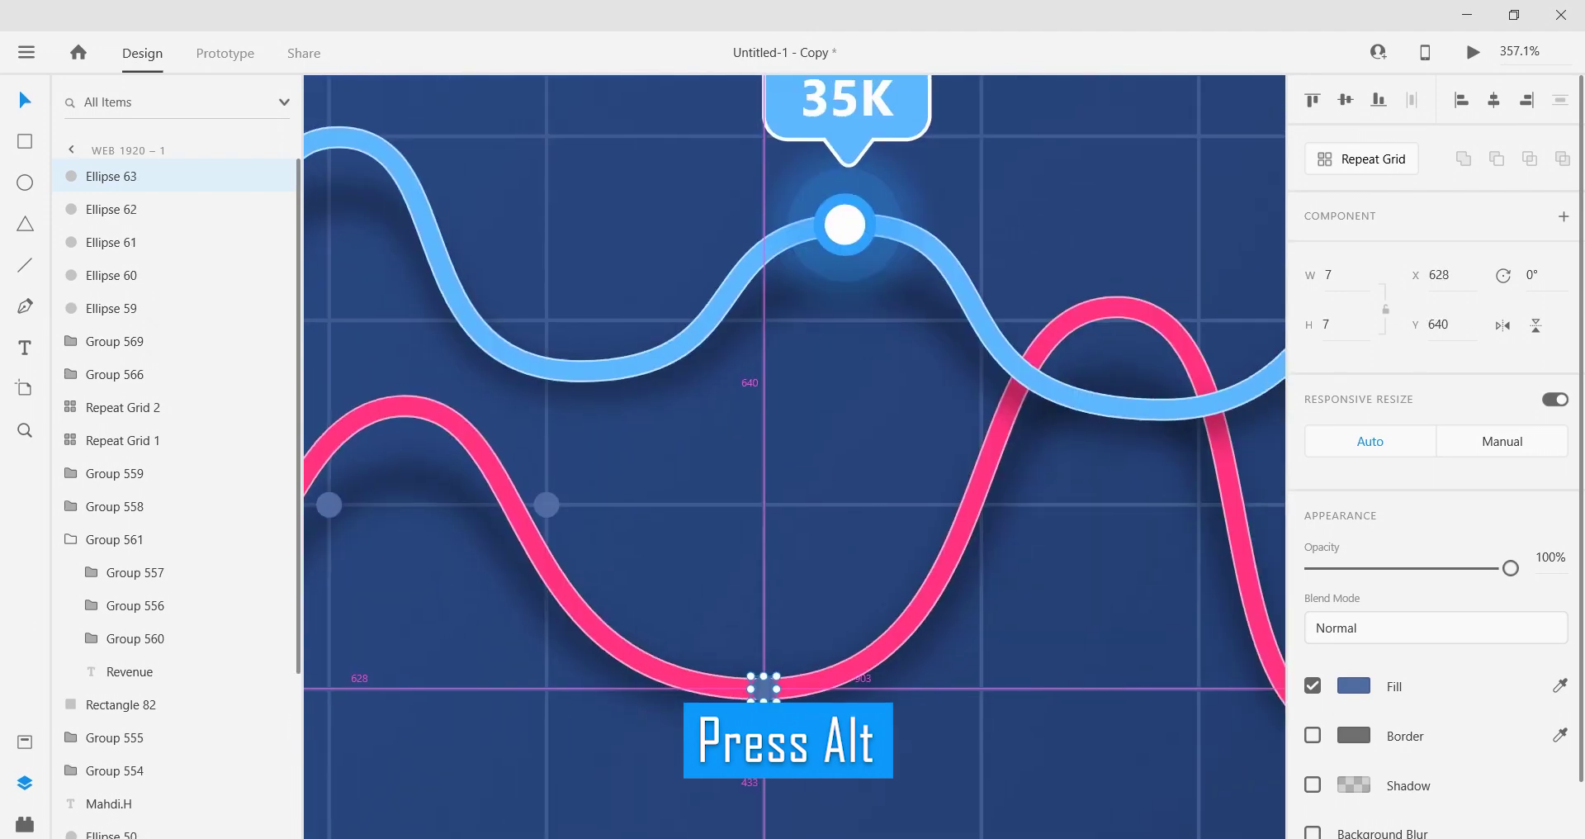
Step: Continue copying the dot to the grid intersections nearest the Outcome curve from July through November
left_click_drag(767, 685, 1204, 318)
scroll(1204, 319, "right", 5)
left_click_drag(884, 343, 1103, 707)
scroll(1132, 687, "right", 5)
left_click_drag(760, 732, 903, 512)
scroll(977, 549, "down", 2)
scroll(903, 512, "up", 5)
scroll(900, 501, "down", 9)
scroll(855, 569, "up", 3)
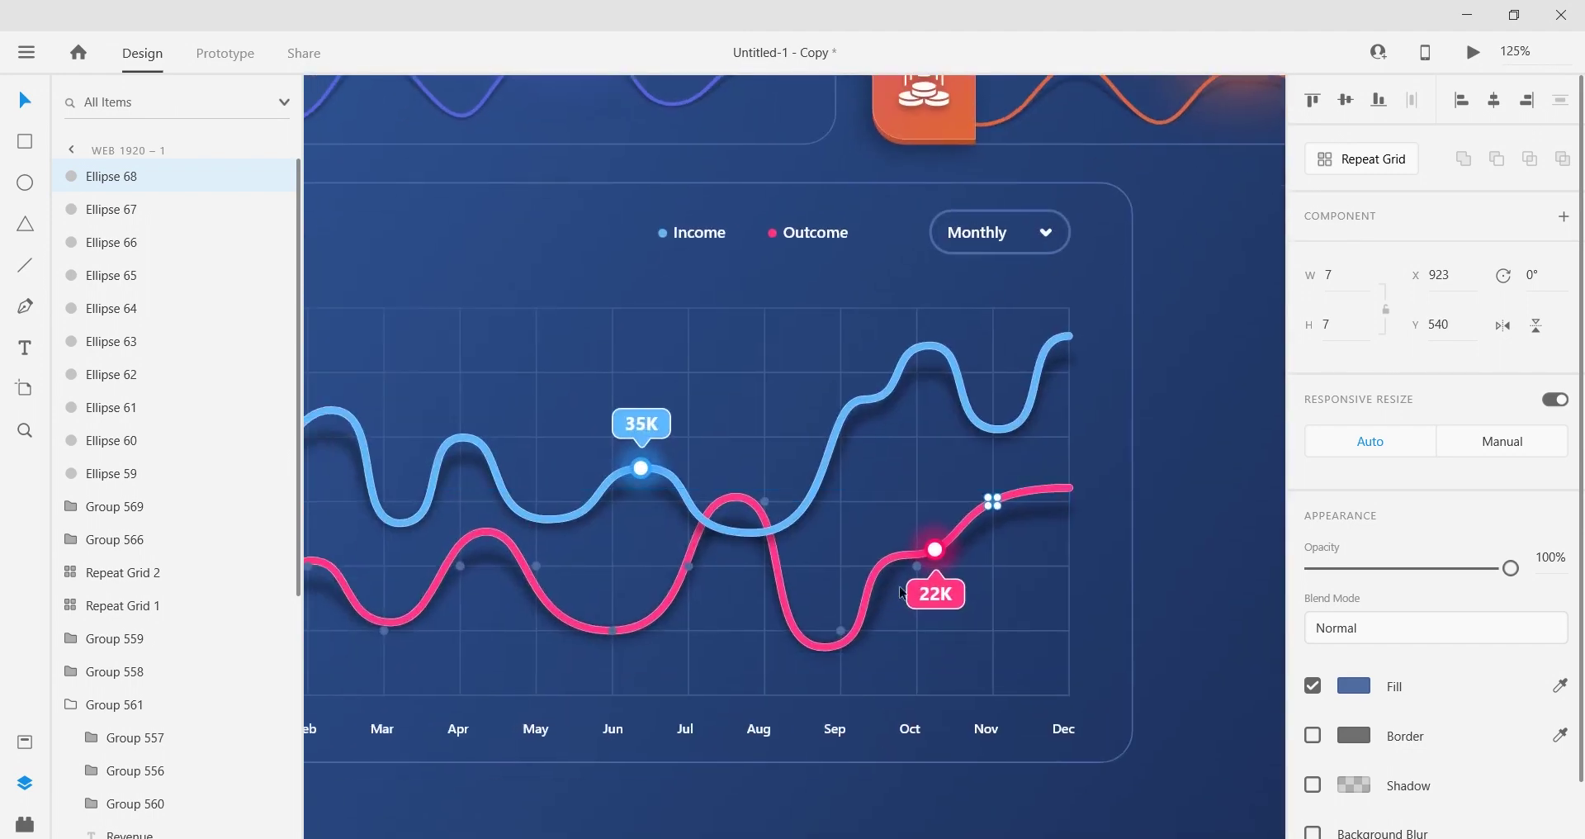
Step: Group the Outcome dots, place the group beneath both curve groups in the layer order, and deselect it
left_click(132, 475, "shift")
right_click(128, 335)
left_click(201, 596)
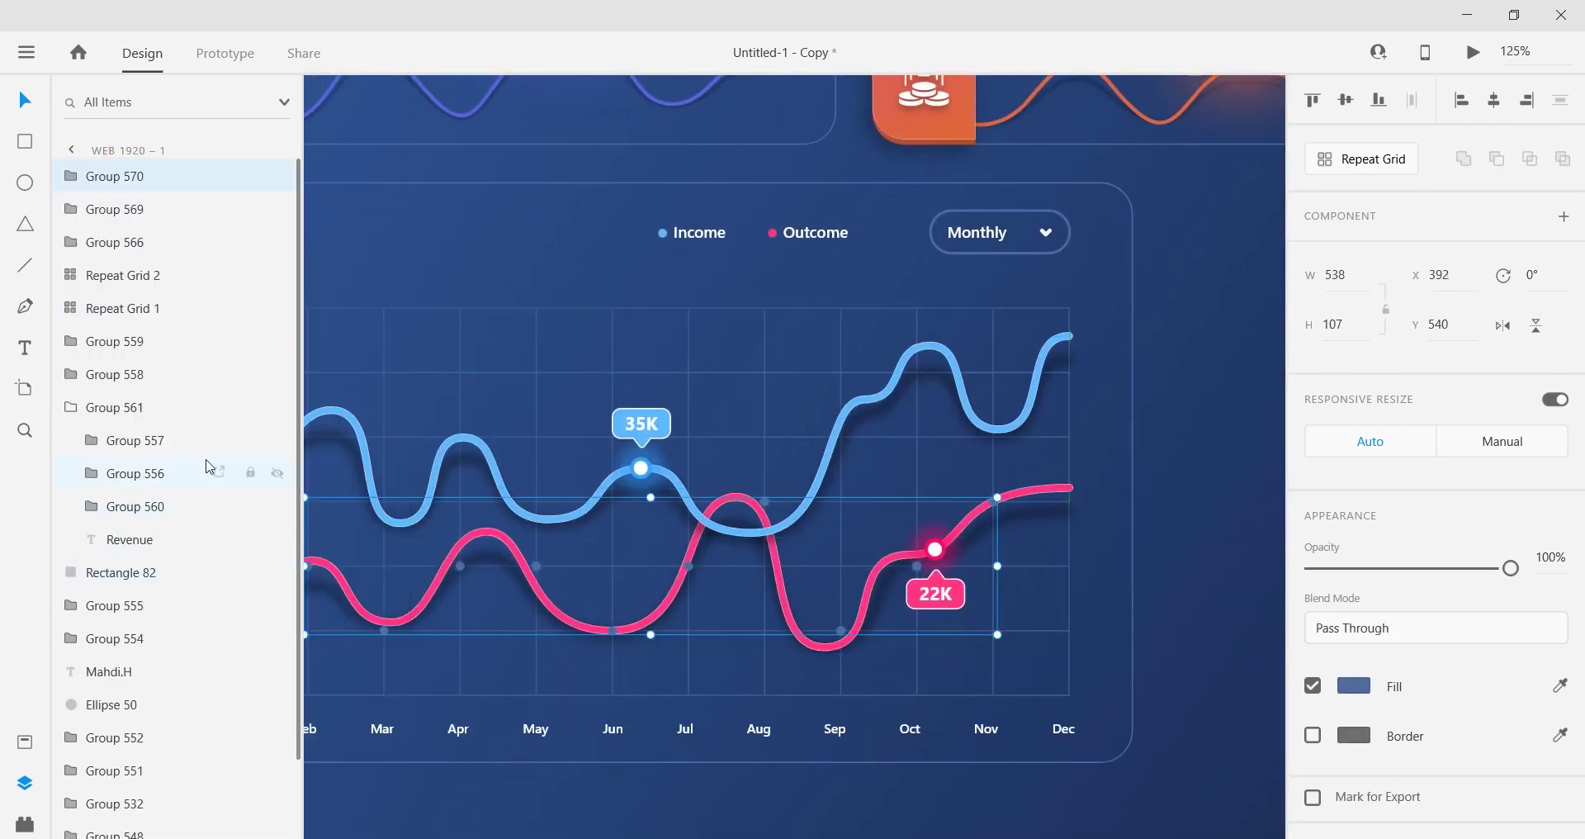
left_click_drag(116, 176, 113, 255)
left_click_drag(506, 630, 669, 603)
left_click(658, 760)
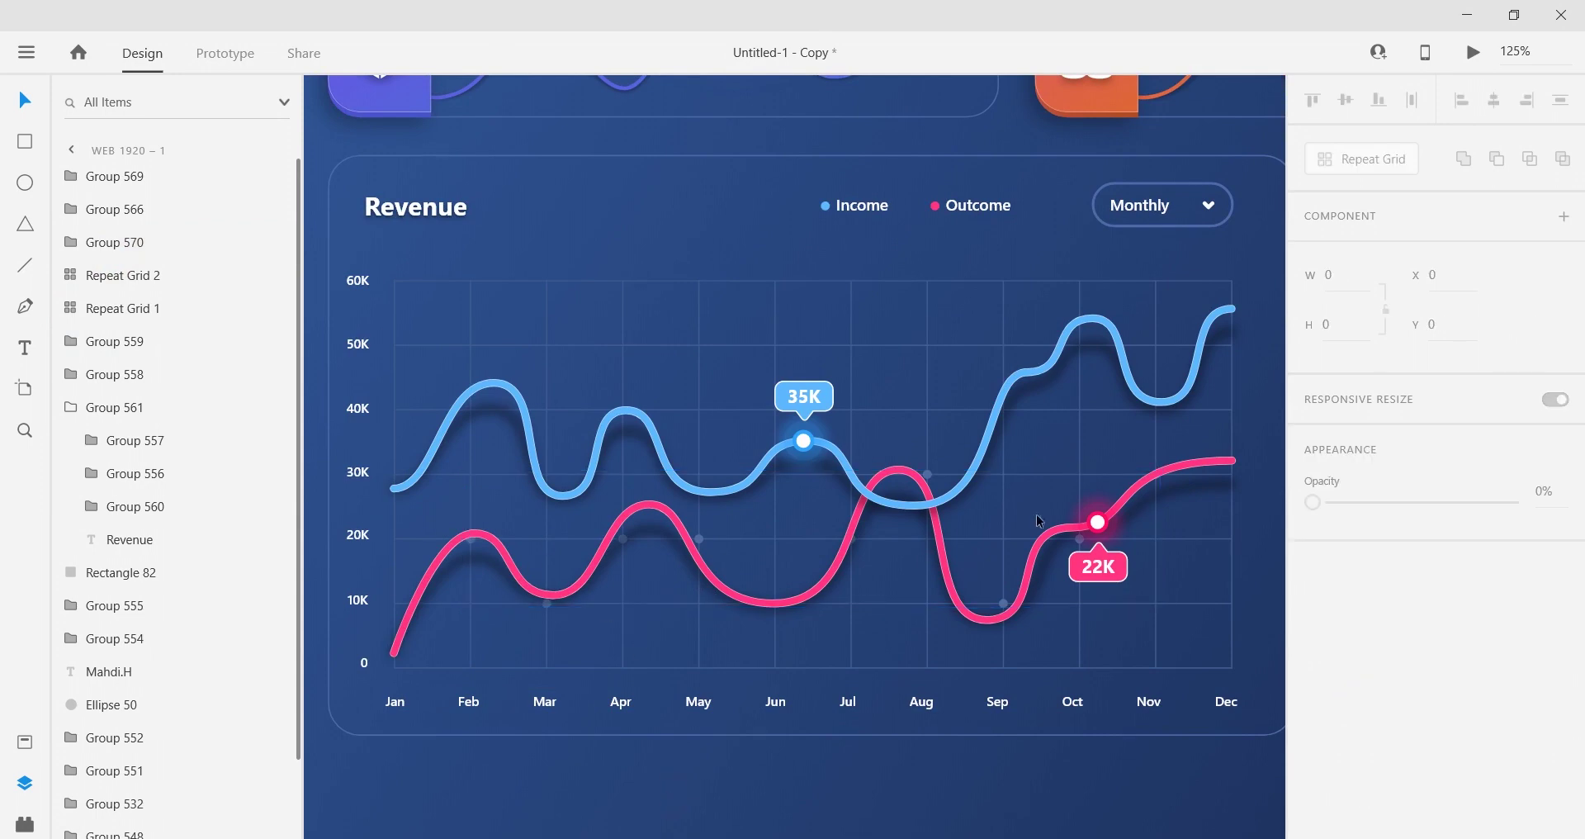
Step: Duplicate the November dot and move the copy out of the dots group to just above it in the layer order
scroll(1039, 521, "up", 2)
left_click(71, 176)
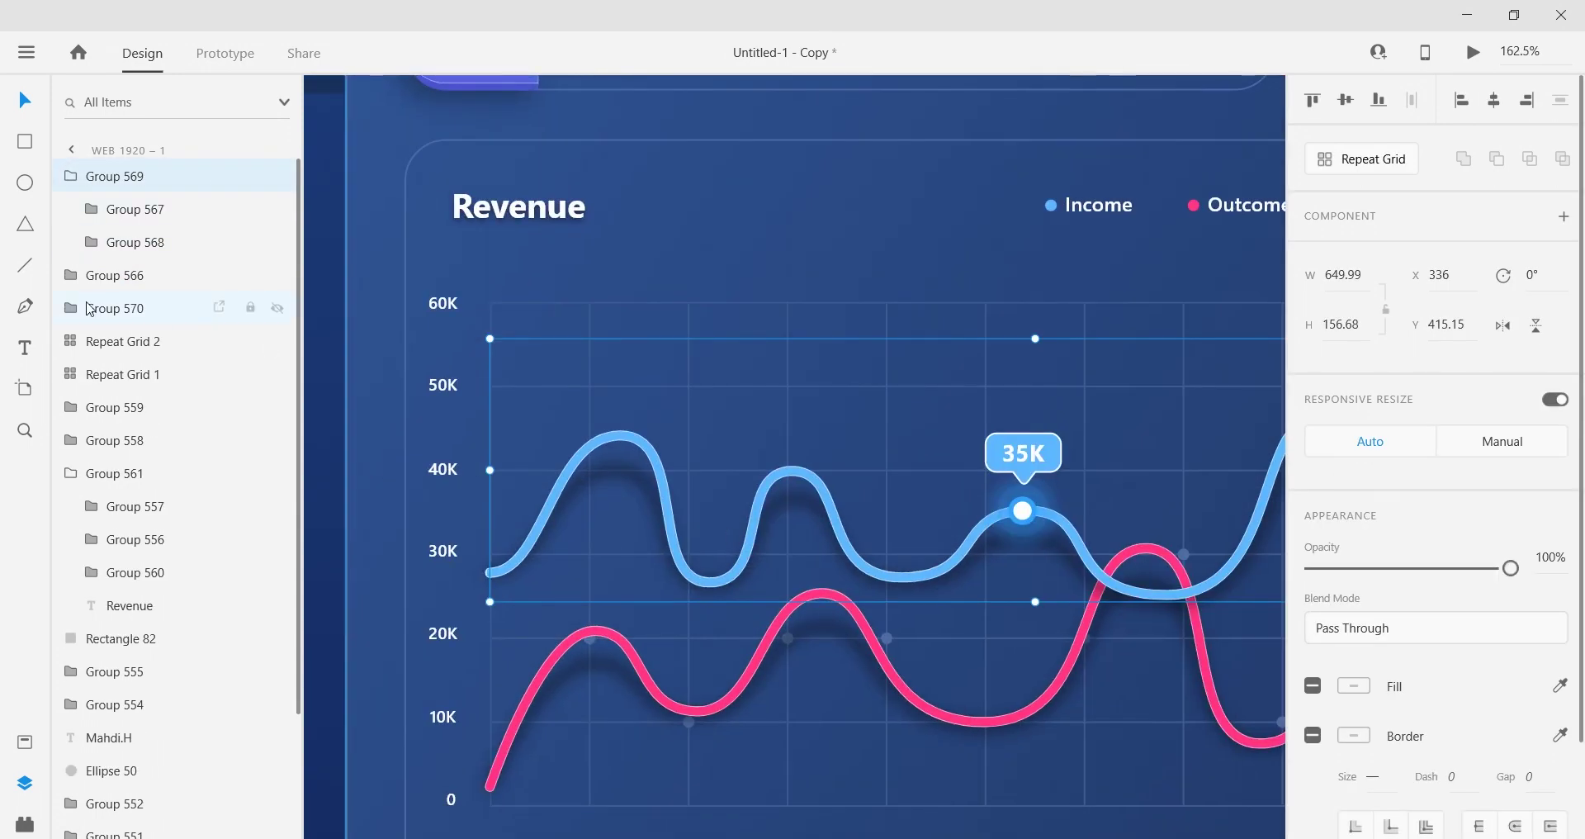
left_click(71, 308)
left_click(71, 176)
left_click(96, 273)
scroll(721, 524, "right", 5)
scroll(804, 527, "up", 4)
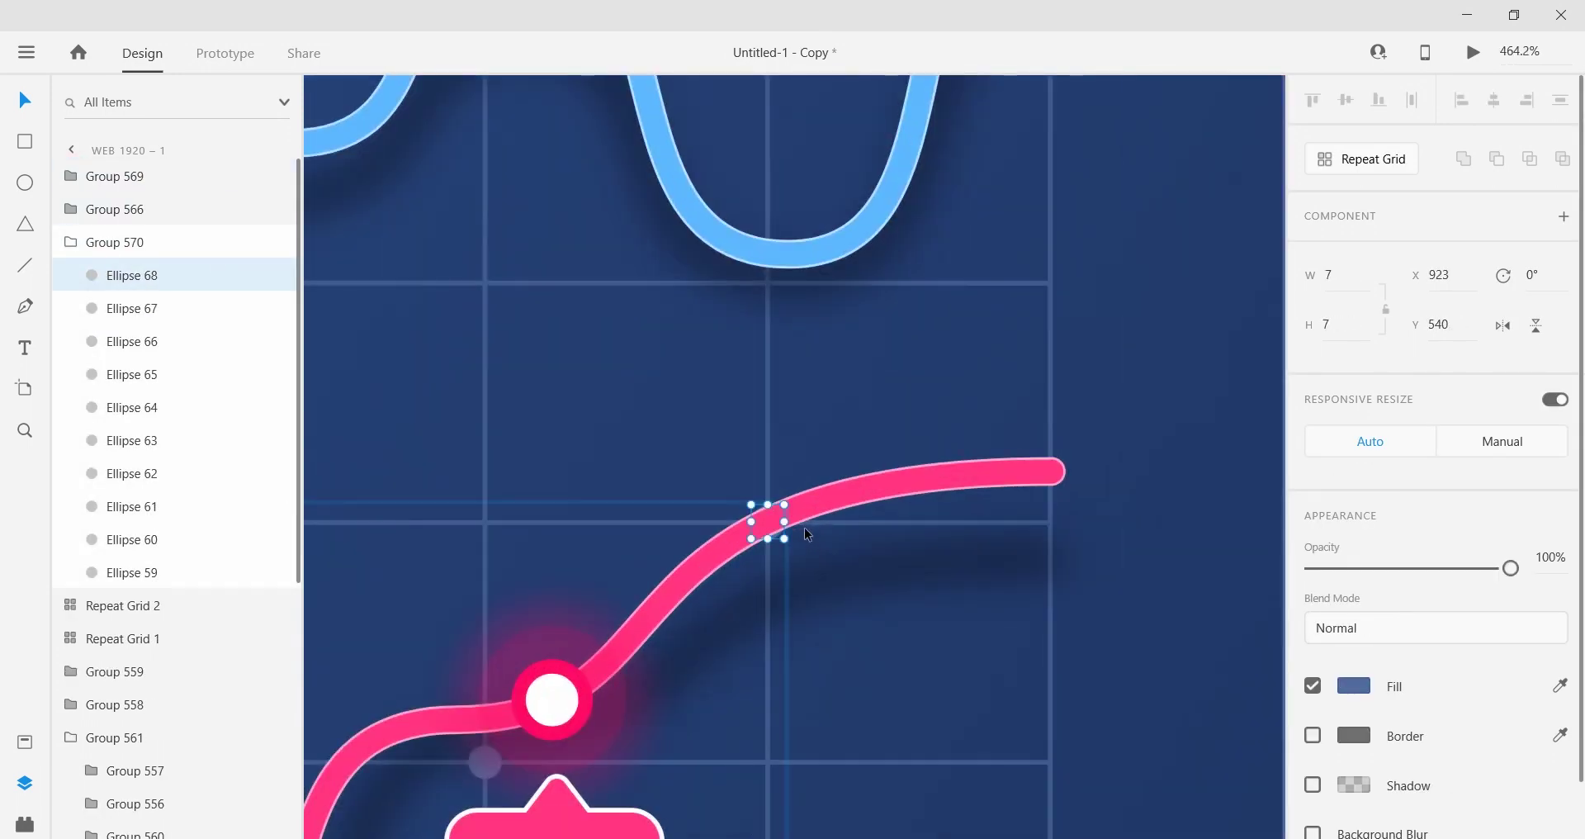
right_click(105, 277)
left_click(157, 404)
left_click_drag(120, 275, 103, 231)
left_click(71, 276)
left_click(92, 248)
Step: Move the duplicated dot up to the November and 40K grid intersection and bring it to the front of the layer order
scroll(637, 399, "down", 4)
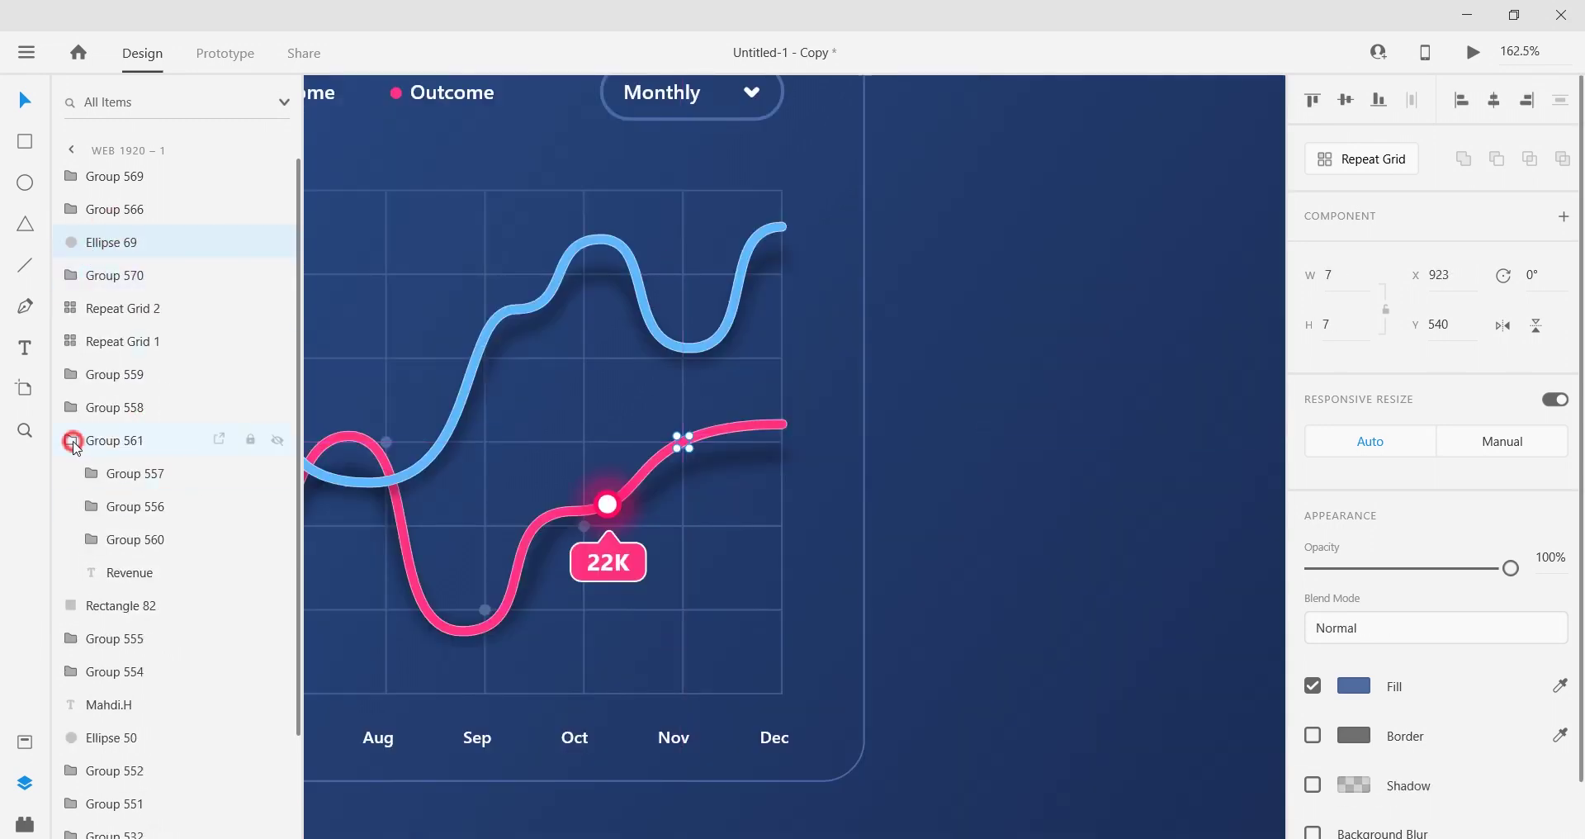
left_click(71, 440)
scroll(674, 429, "up", 2)
left_click(147, 259)
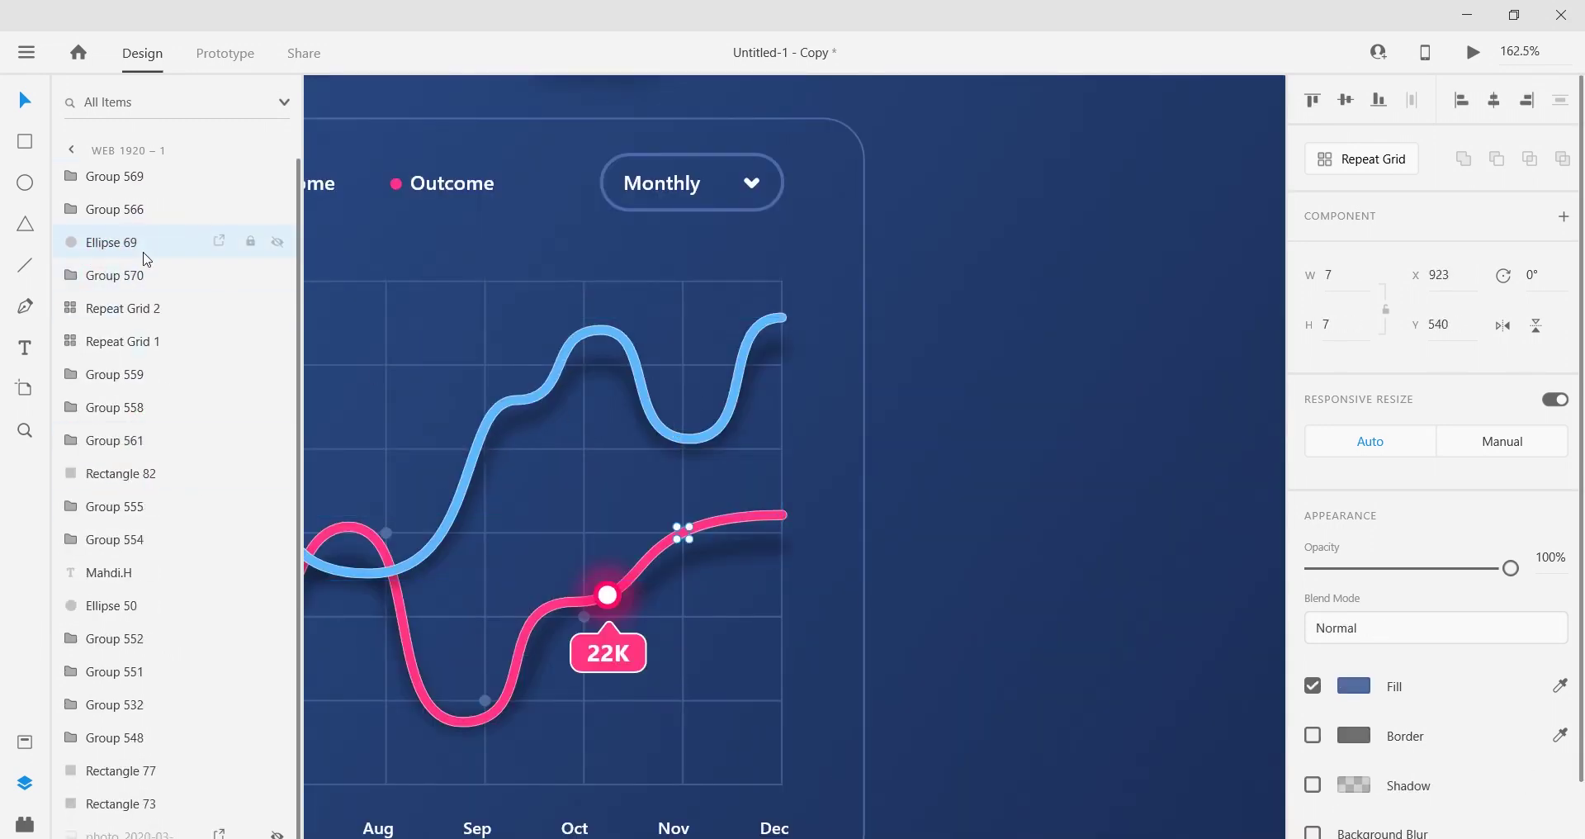
scroll(706, 461, "up", 8)
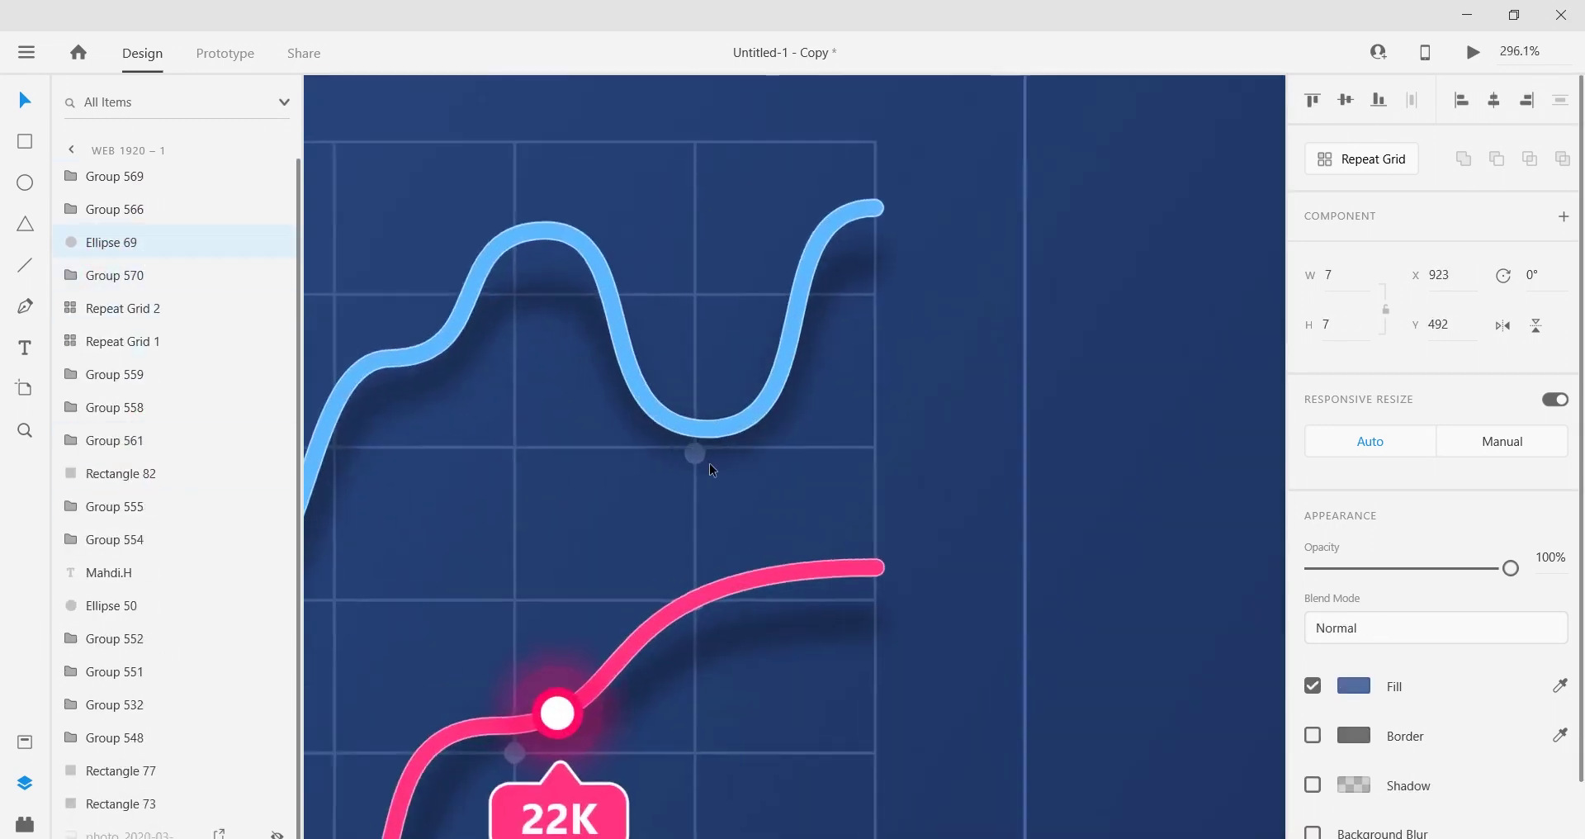
scroll(706, 447, "down", 4)
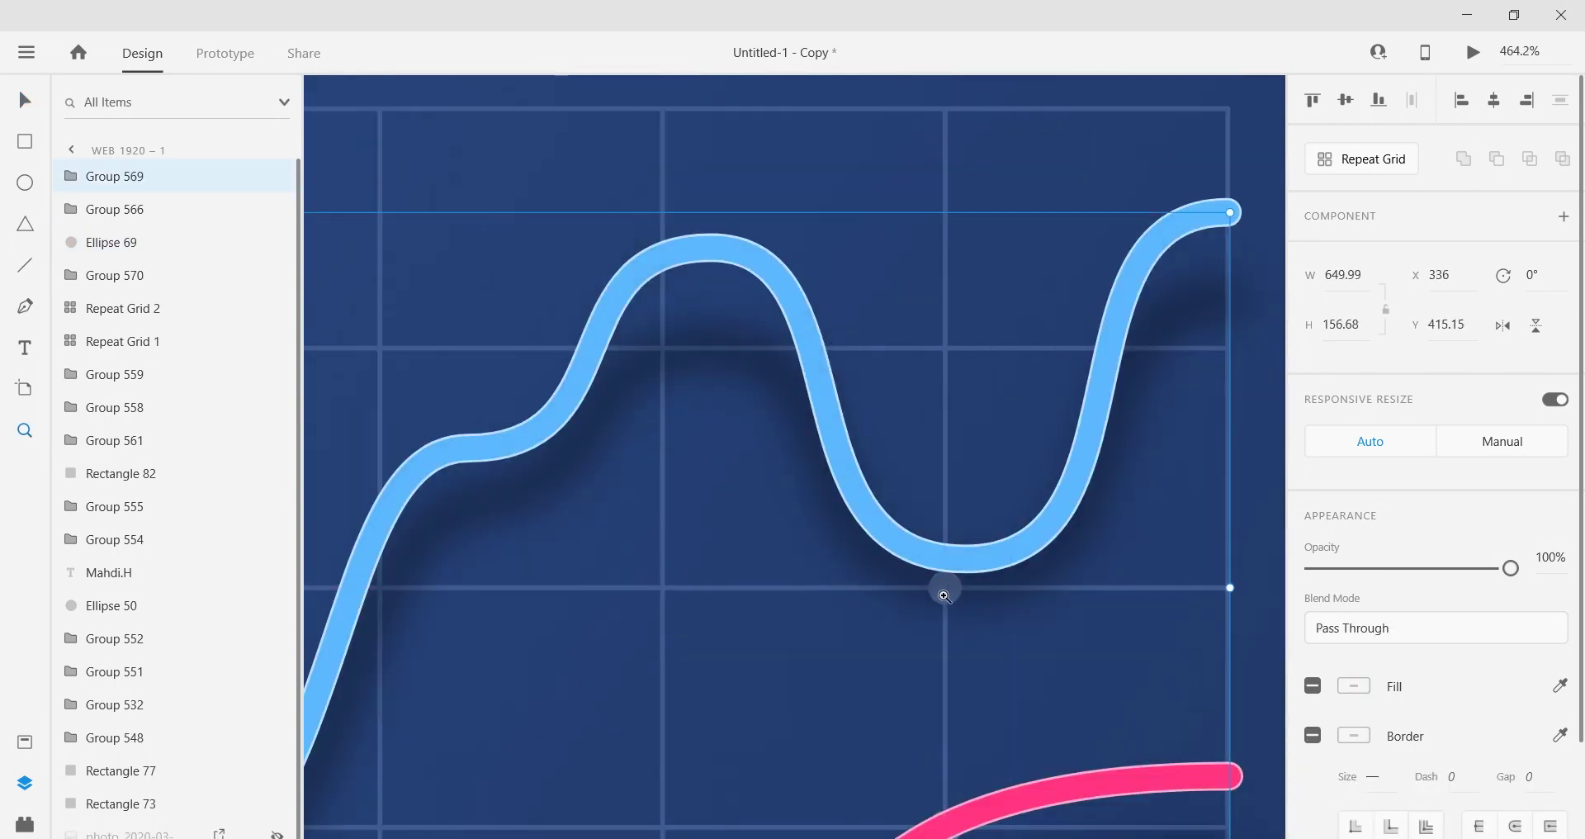
left_click_drag(115, 242, 132, 169)
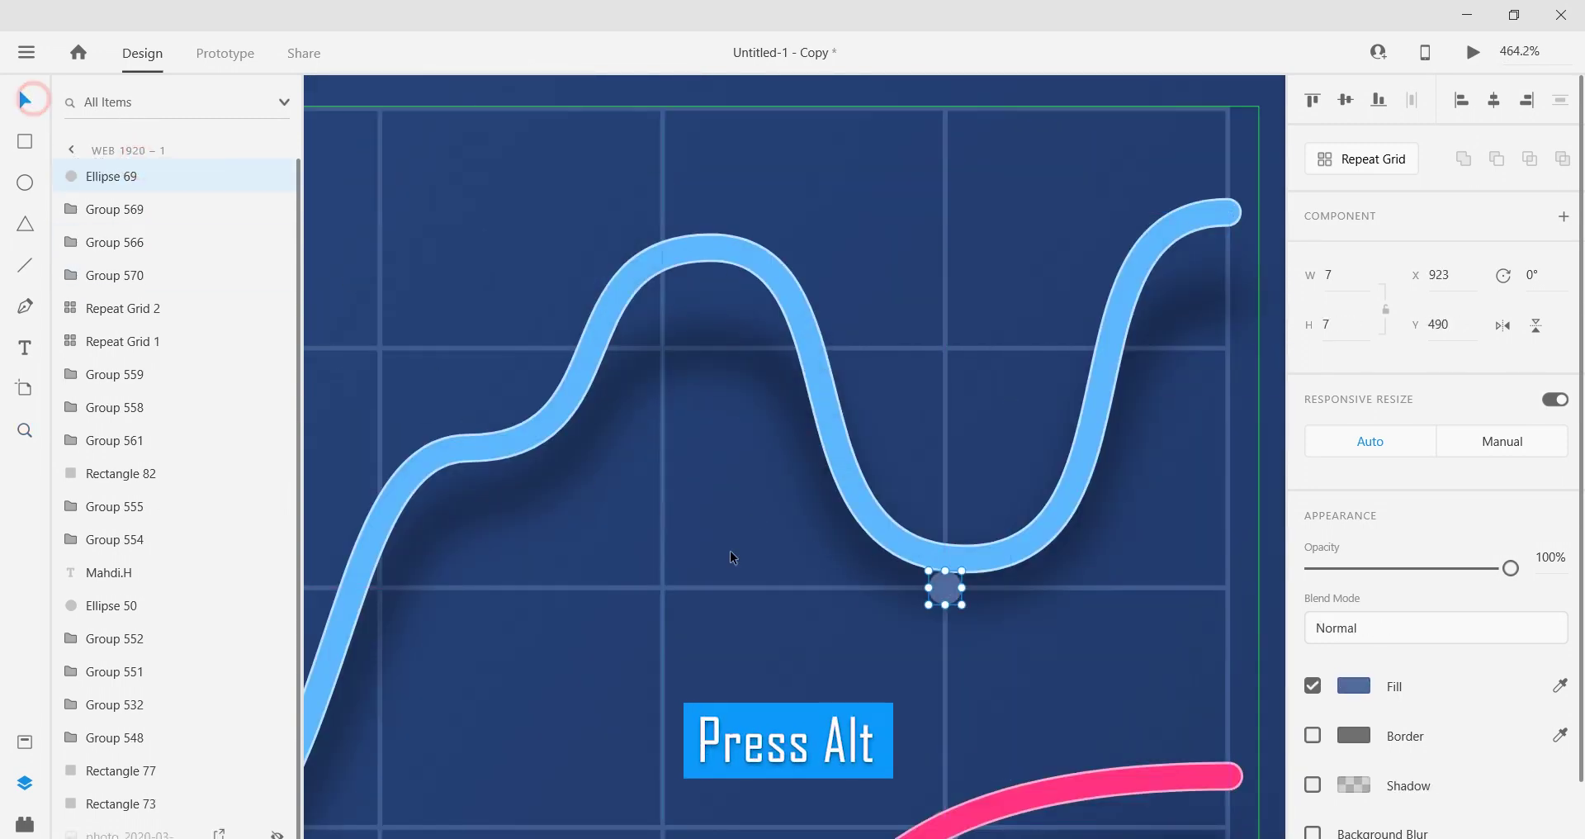
Step: Copy the dot to the grid intersections nearest the Income curve from October back to February
left_click_drag(946, 588, 379, 636)
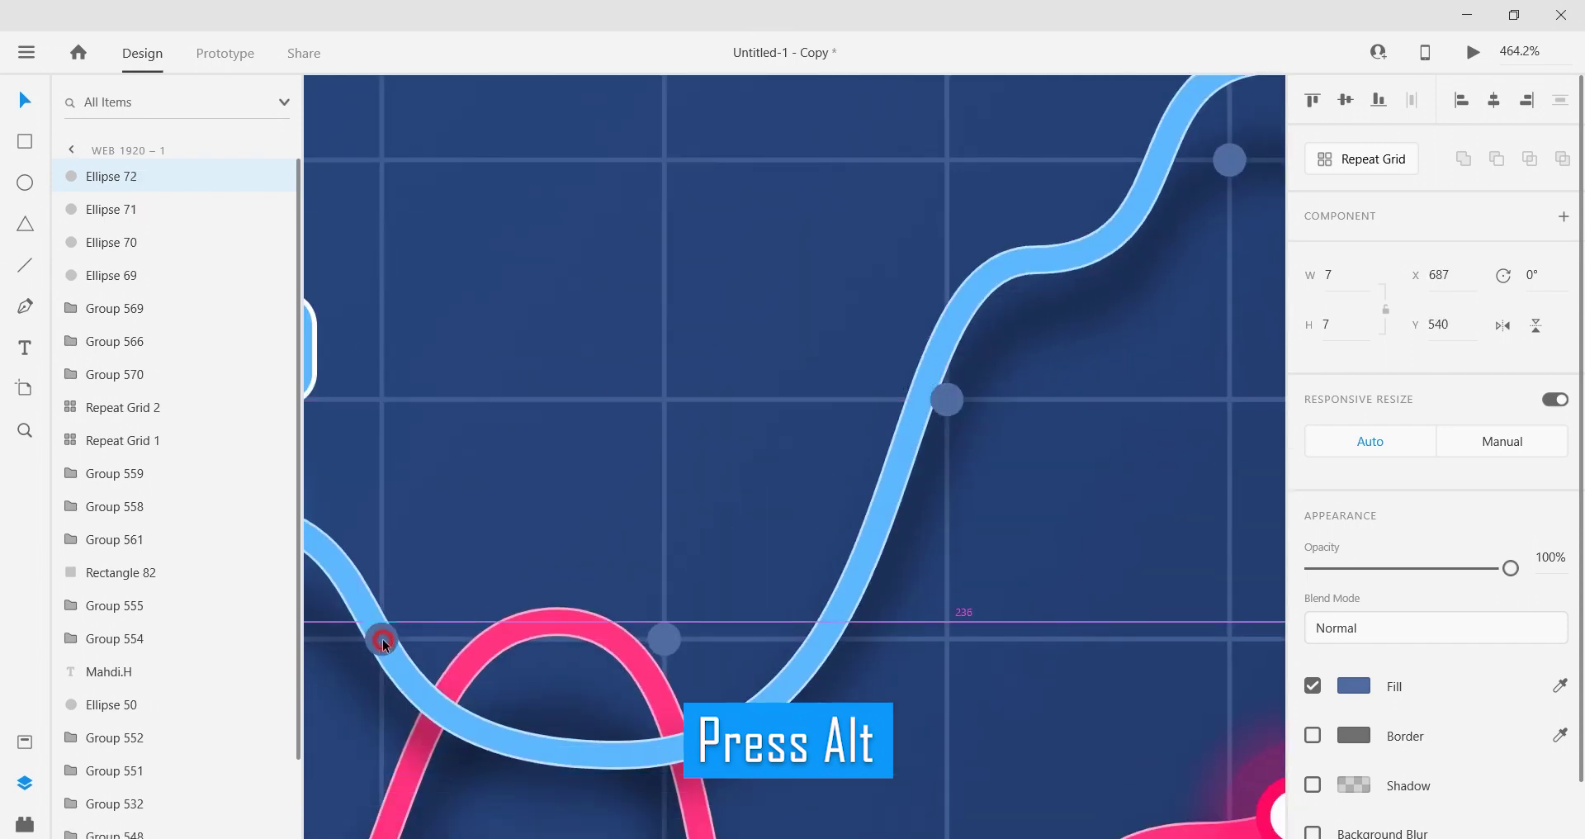
scroll(1160, 701, "down", 5)
left_click_drag(701, 662, 452, 609)
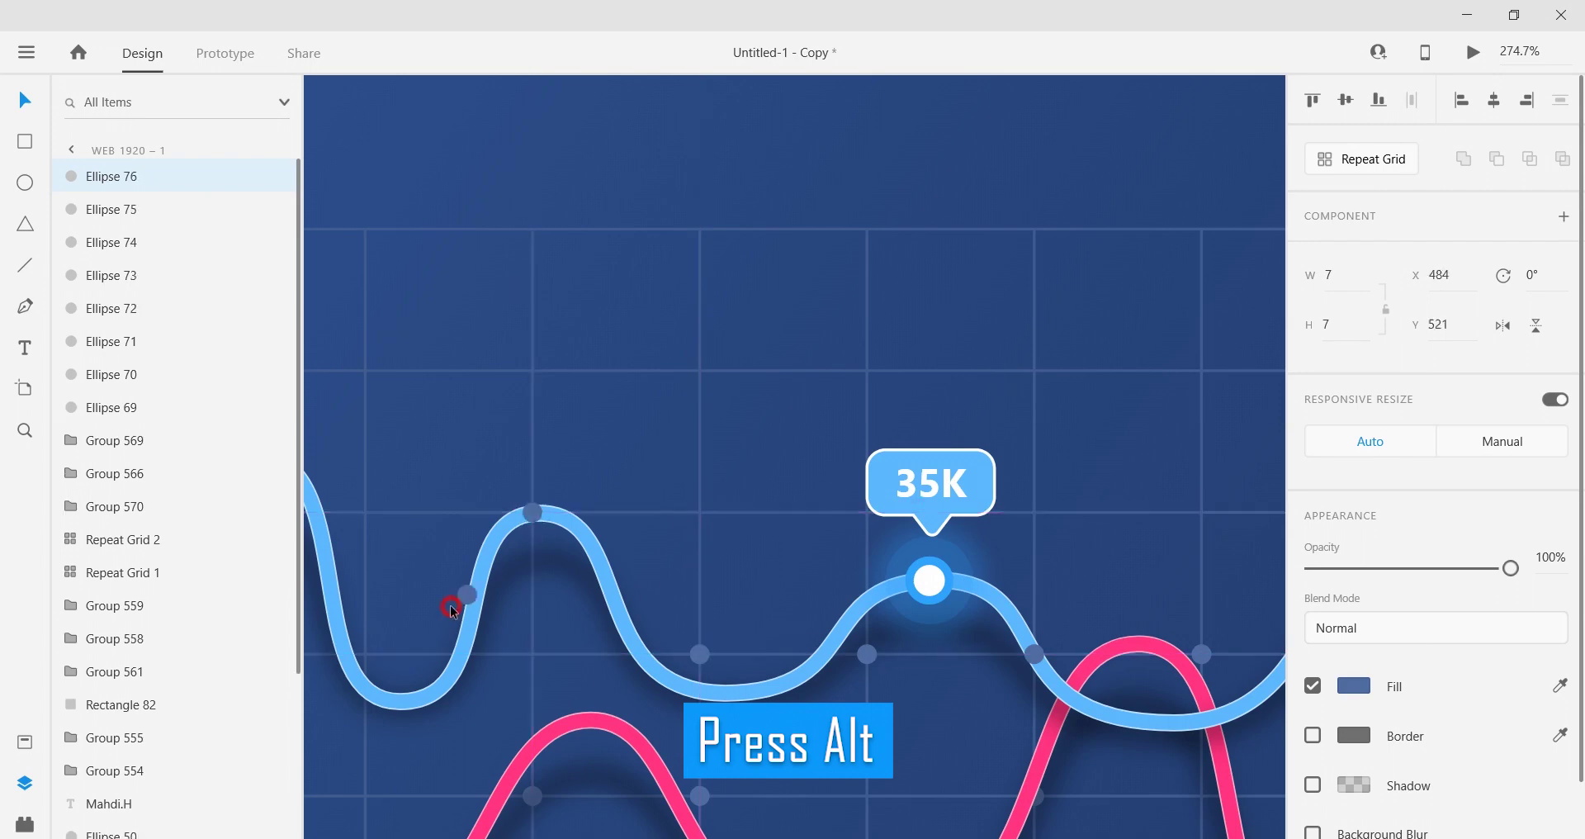
left_click_drag(368, 655, 368, 655)
left_click_drag(368, 655, 582, 521)
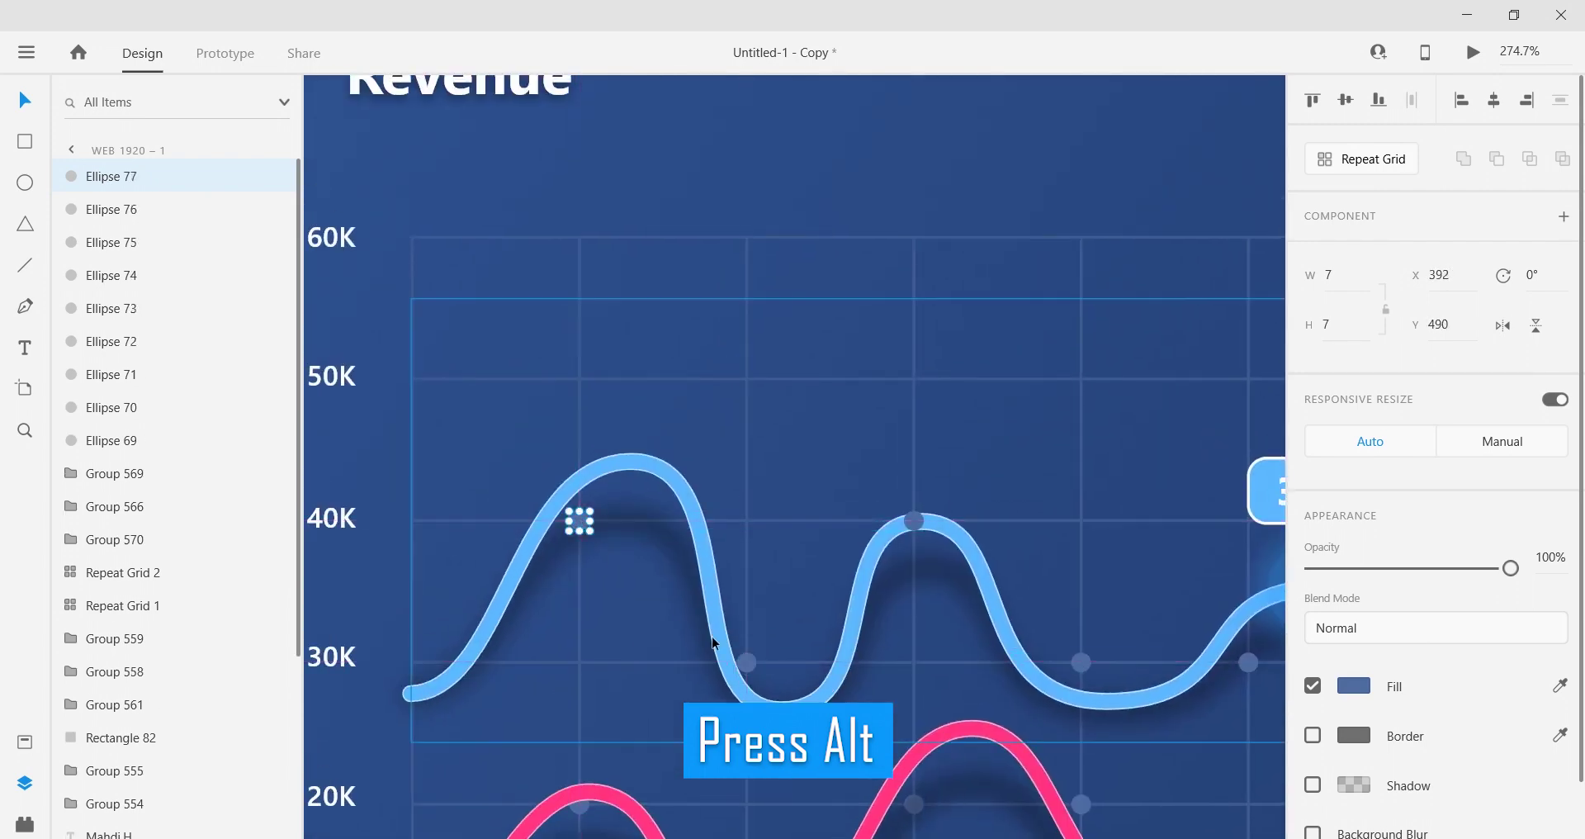
Step: Group the Income dots and place the group beneath both curve groups in the layer order
left_click(129, 439, "shift")
right_click(137, 347)
left_click(202, 620)
left_click_drag(110, 175, 124, 261)
scroll(753, 484, "down", 6)
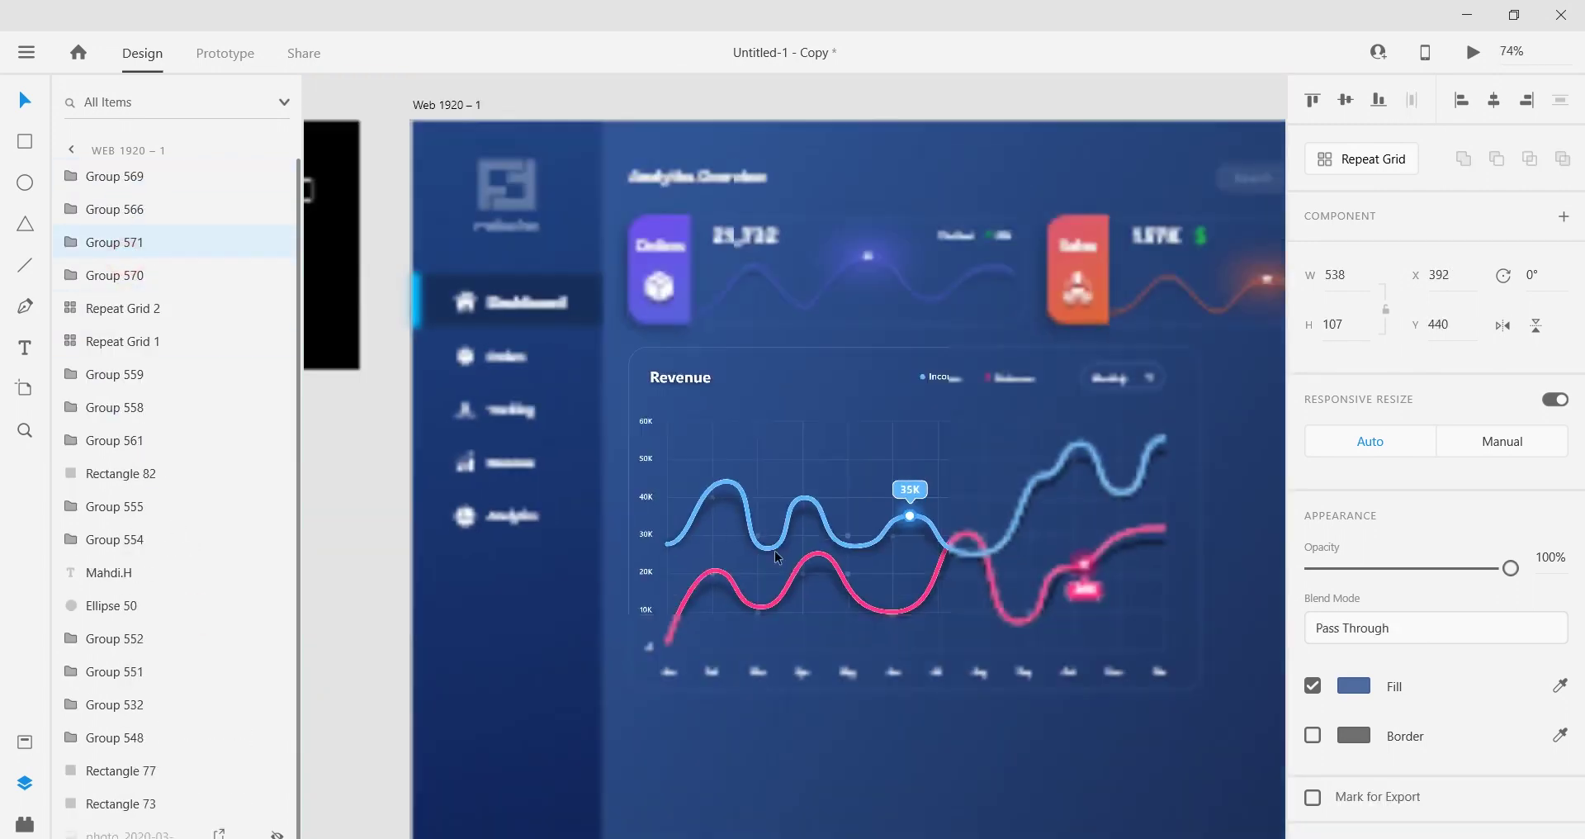
Step: Examine the Revenue chart's intersection dots and overall look together with the rest of the dashboard
left_click(949, 464)
scroll(948, 465, "up", 4)
scroll(950, 464, "up", 1)
scroll(999, 529, "down", 2)
scroll(935, 626, "up", 3)
scroll(859, 625, "down", 6)
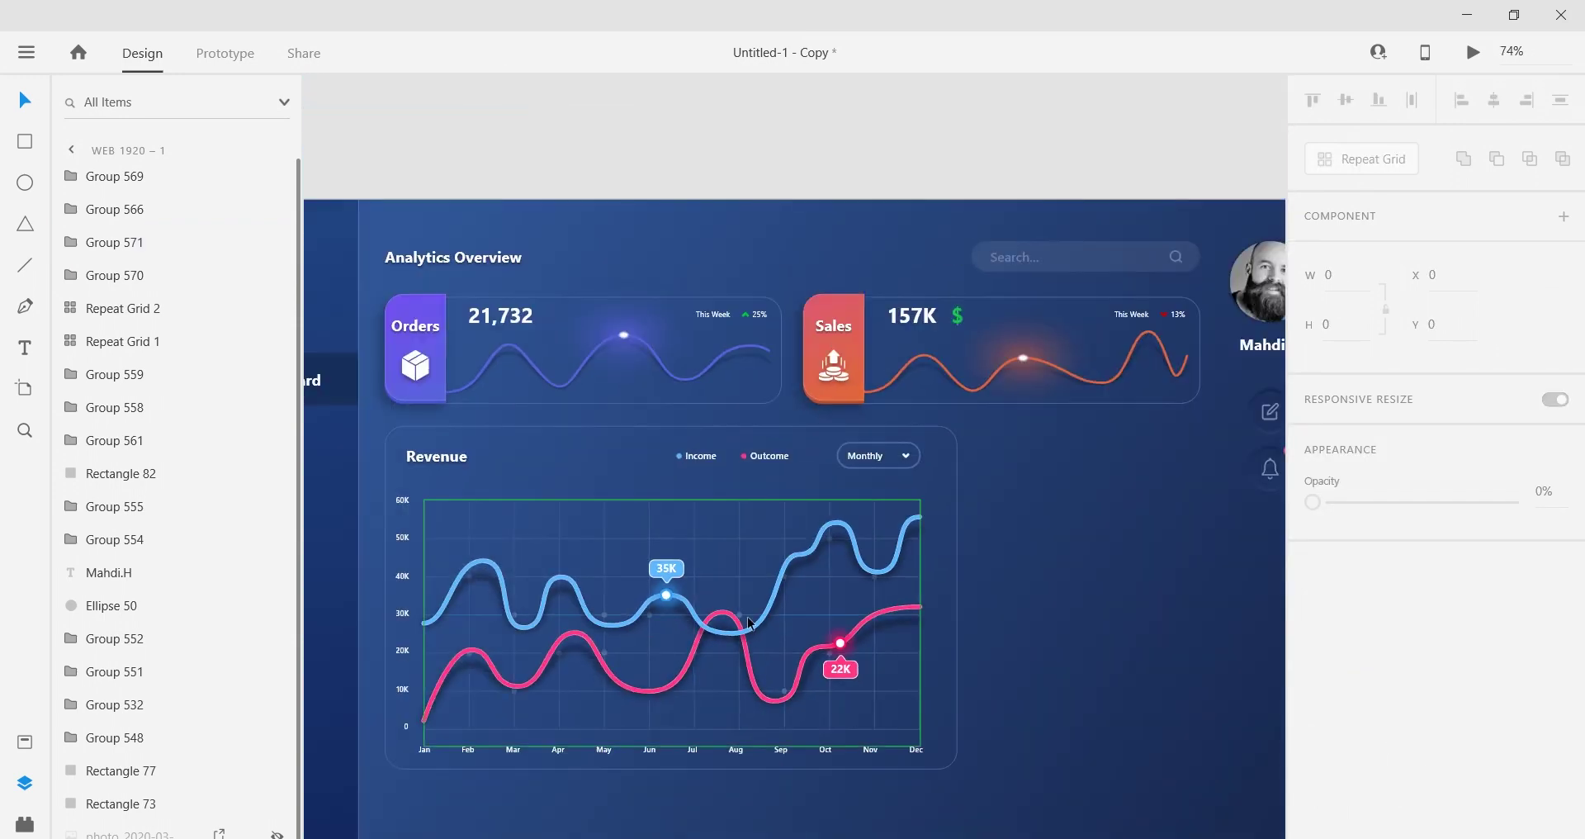
scroll(595, 702, "up", 5)
scroll(635, 689, "down", 4)
scroll(797, 518, "up", 2)
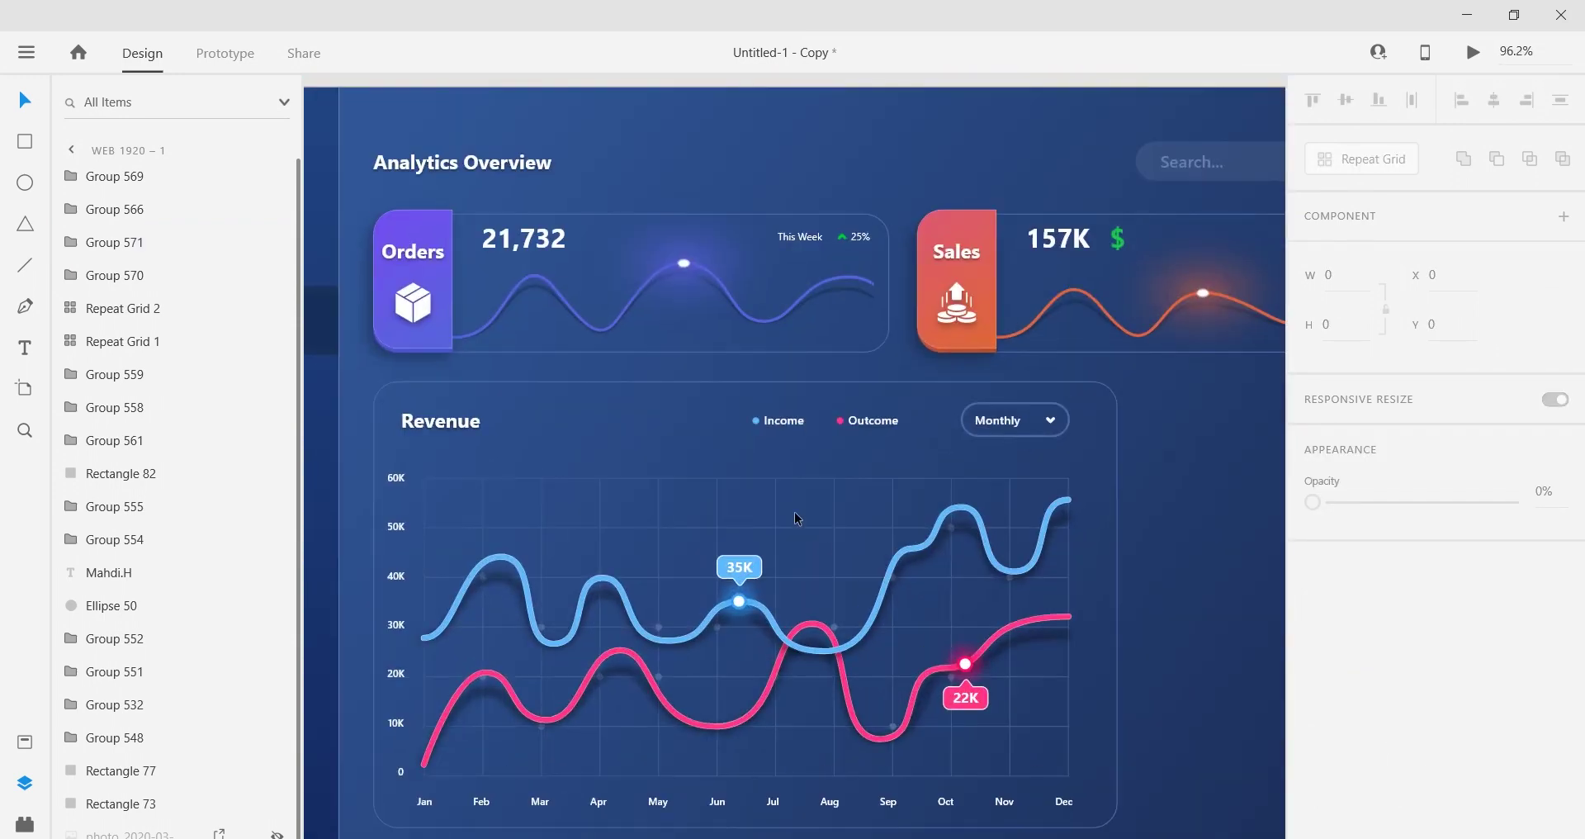
left_click_drag(1132, 619, 1072, 602)
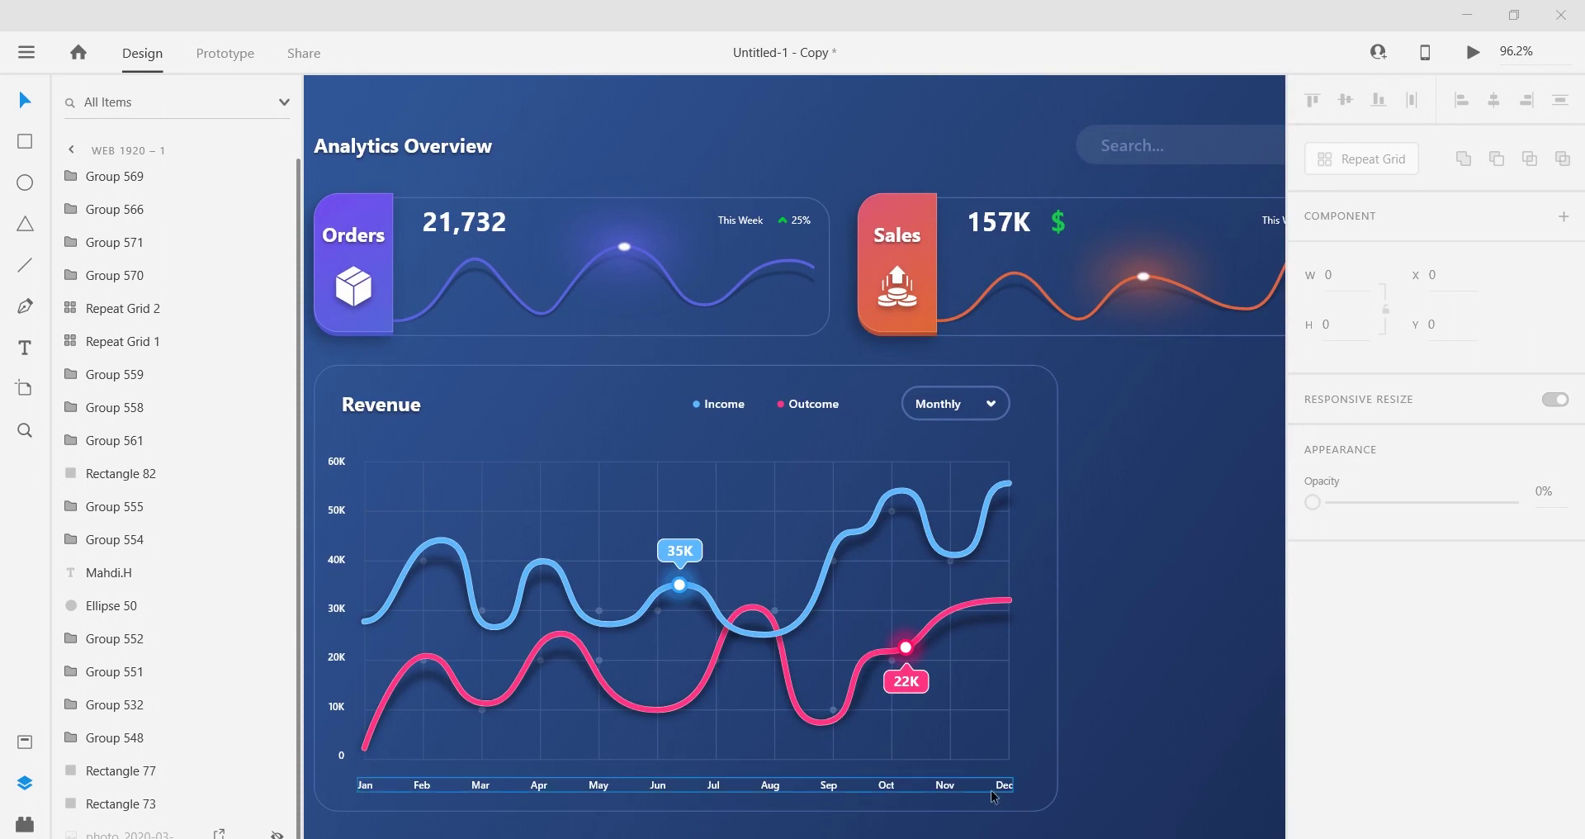
left_click_drag(991, 796, 1099, 697)
Step: Move the two intersection dot groups inside the Income and Outcome curve groups
left_click(661, 305)
left_click(102, 184)
left_click(115, 213, "shift")
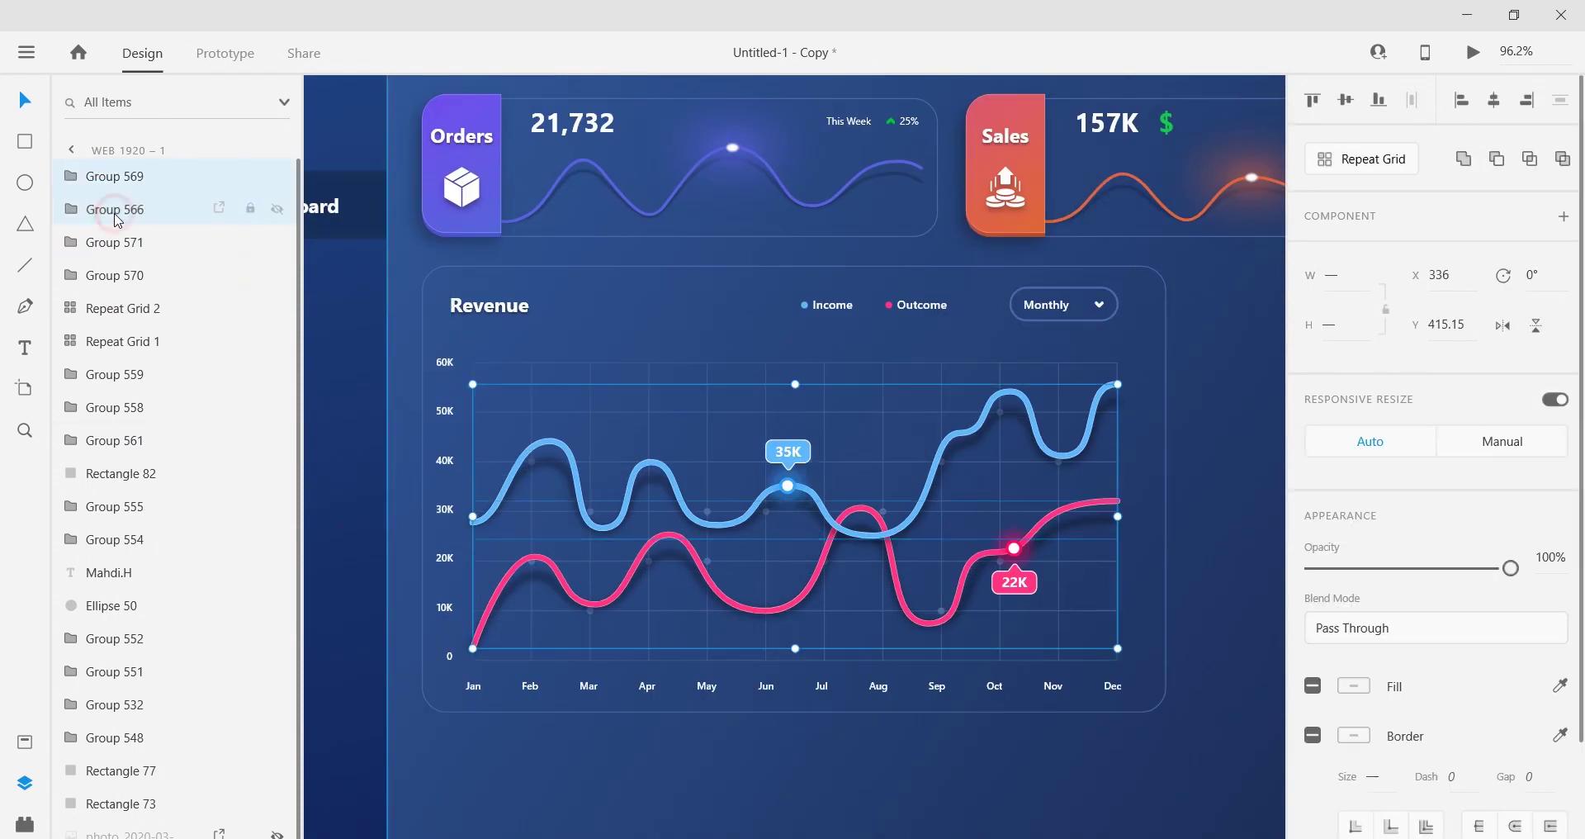
left_click(119, 242)
mouse_move(105, 211)
left_mouse_down()
mouse_move(74, 166)
mouse_move(106, 269)
mouse_move(86, 297)
mouse_move(104, 213)
left_mouse_up()
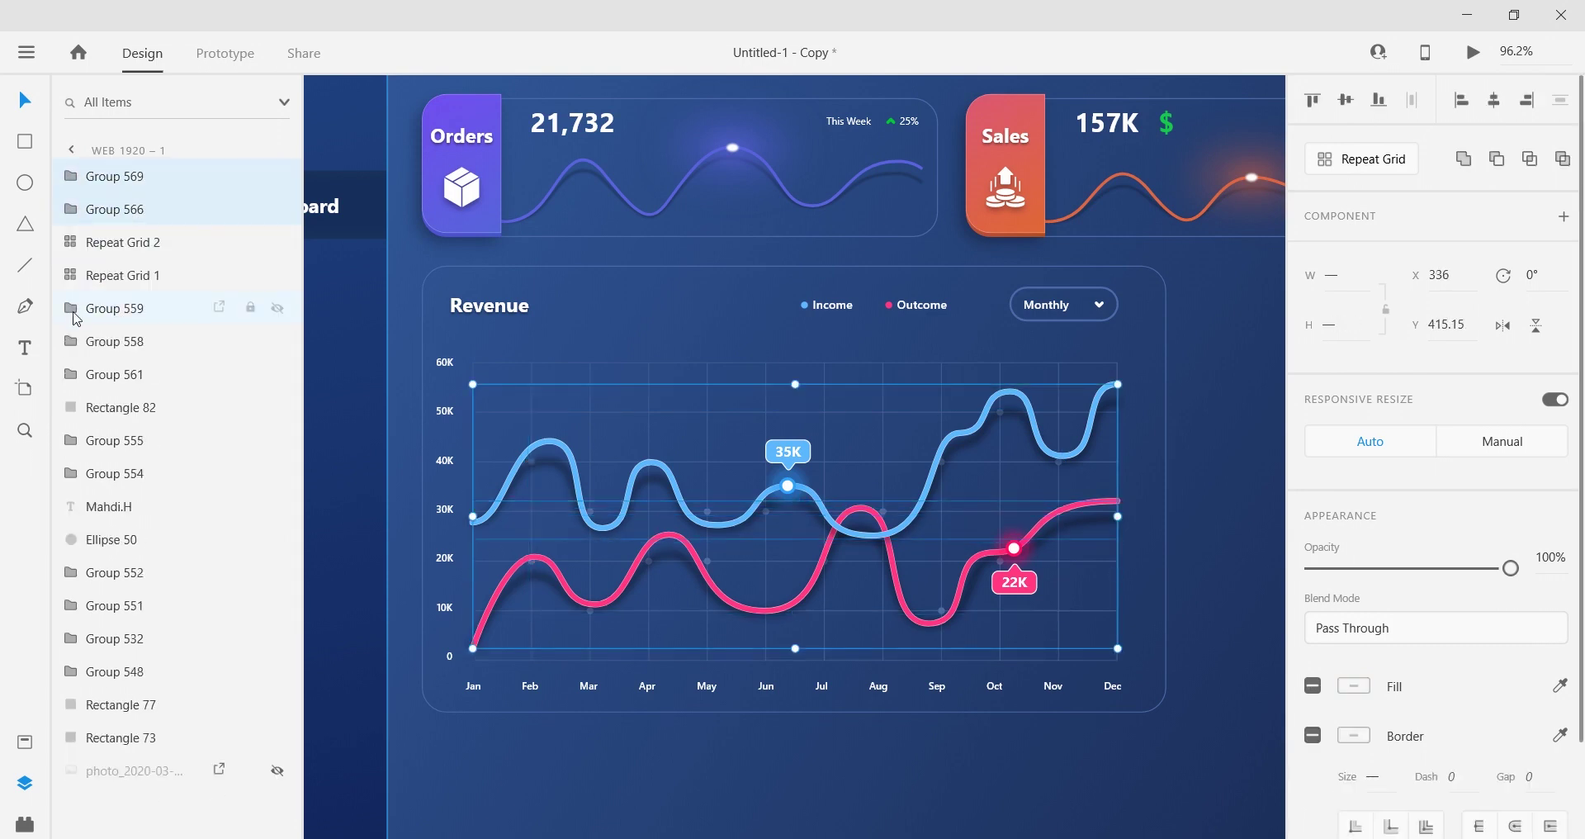
Step: Group the Income and Outcome curve groups and combine the result with the two repeat grids in one group
right_click(124, 207)
left_click(189, 457)
left_click(124, 248, "shift")
right_click(147, 217)
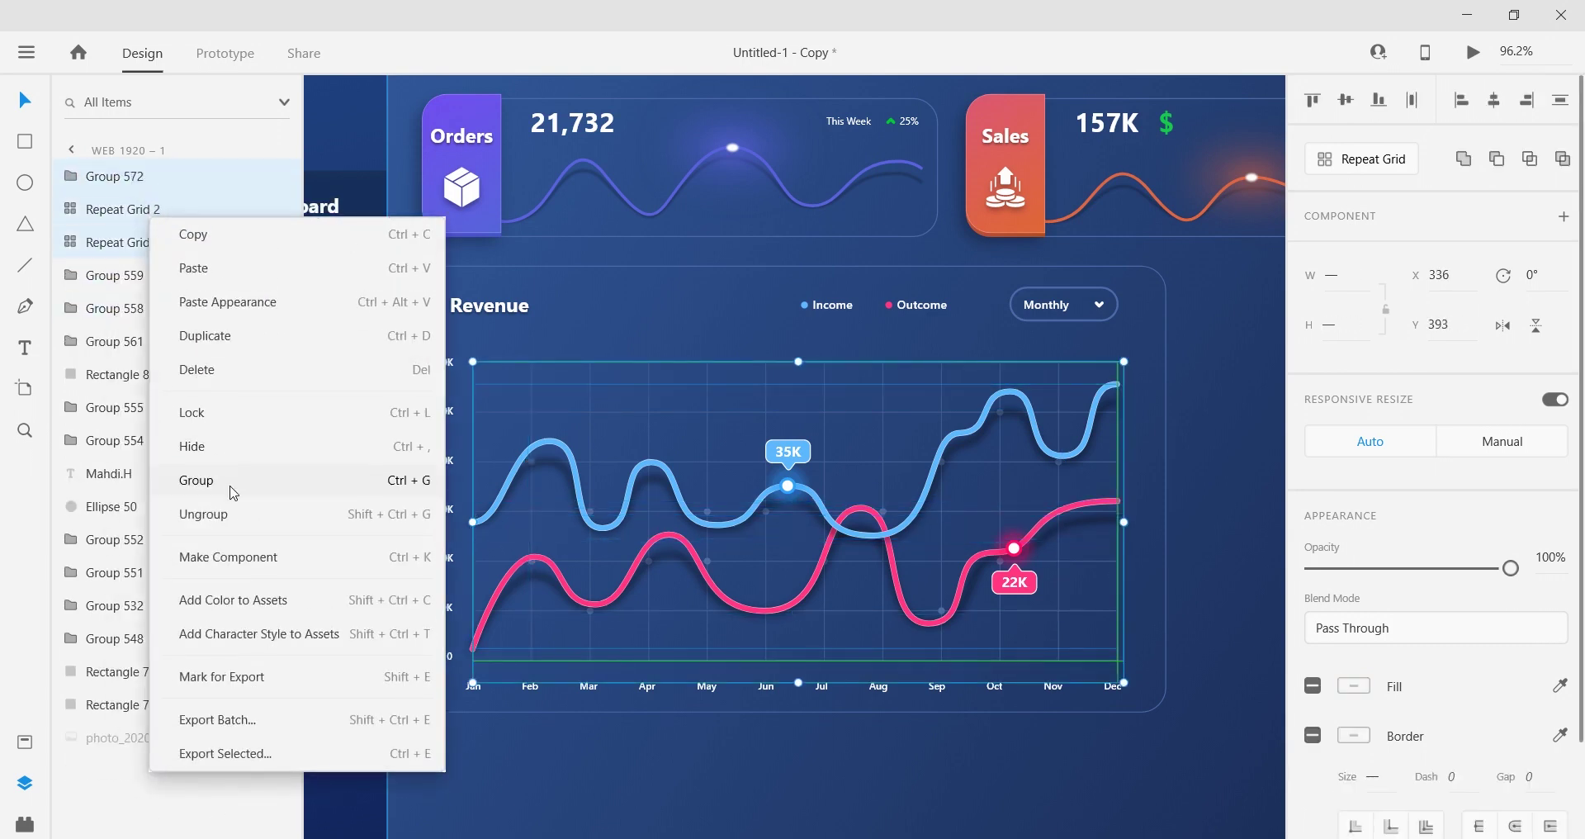
left_click(231, 486)
Step: Group the Revenue card's chart, axis labels, header and frame, and select the header group inside it
left_click(116, 246)
left_click(112, 216)
left_click(114, 279)
left_click(118, 302)
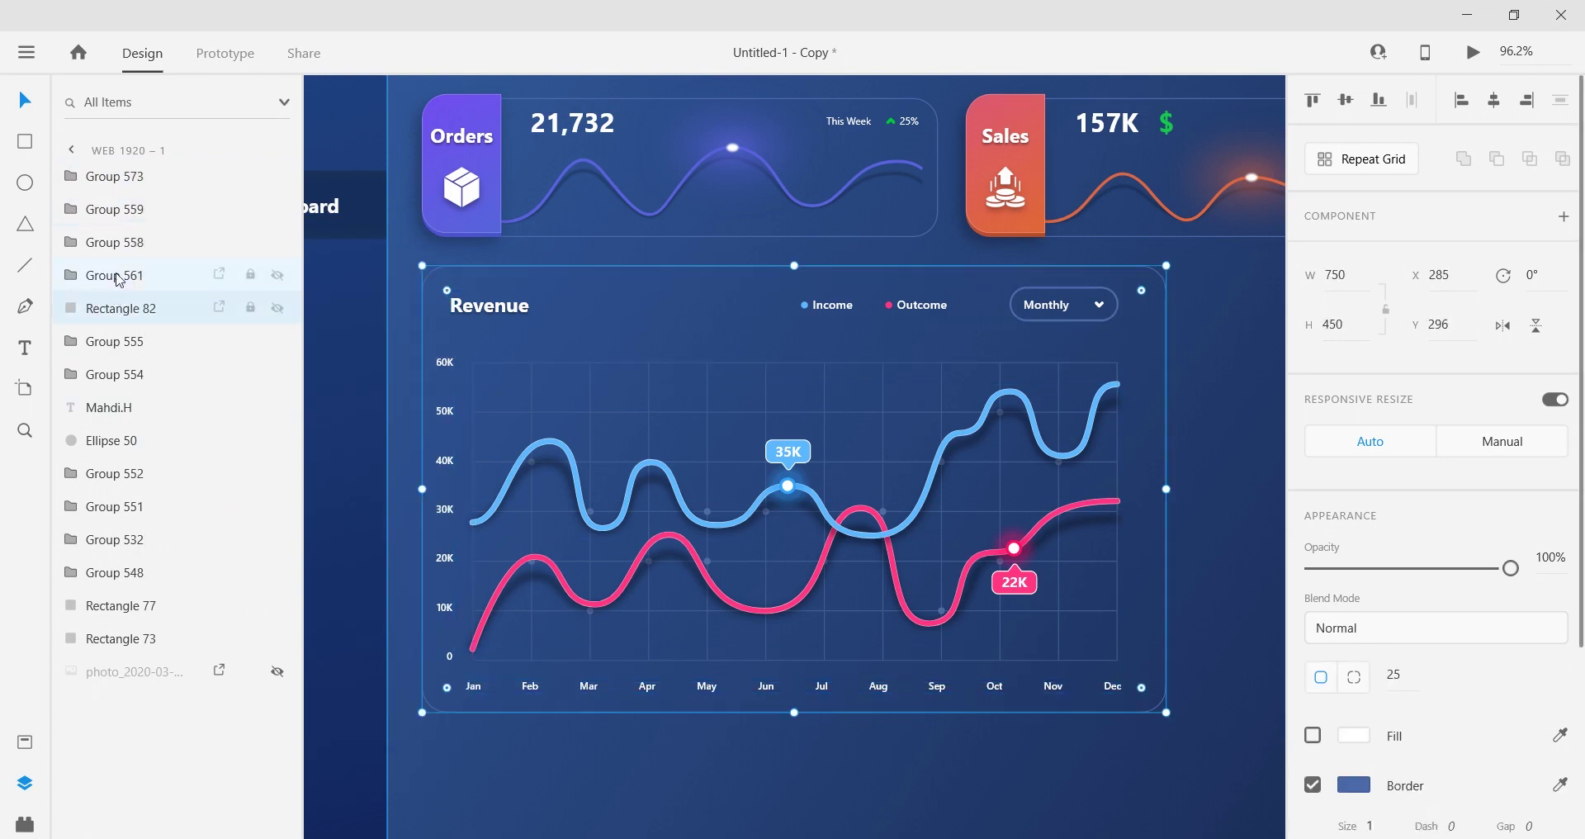
left_click(132, 176, "shift")
right_click(130, 216)
left_click(195, 487)
scroll(543, 380, "down", 2)
double_click(502, 329)
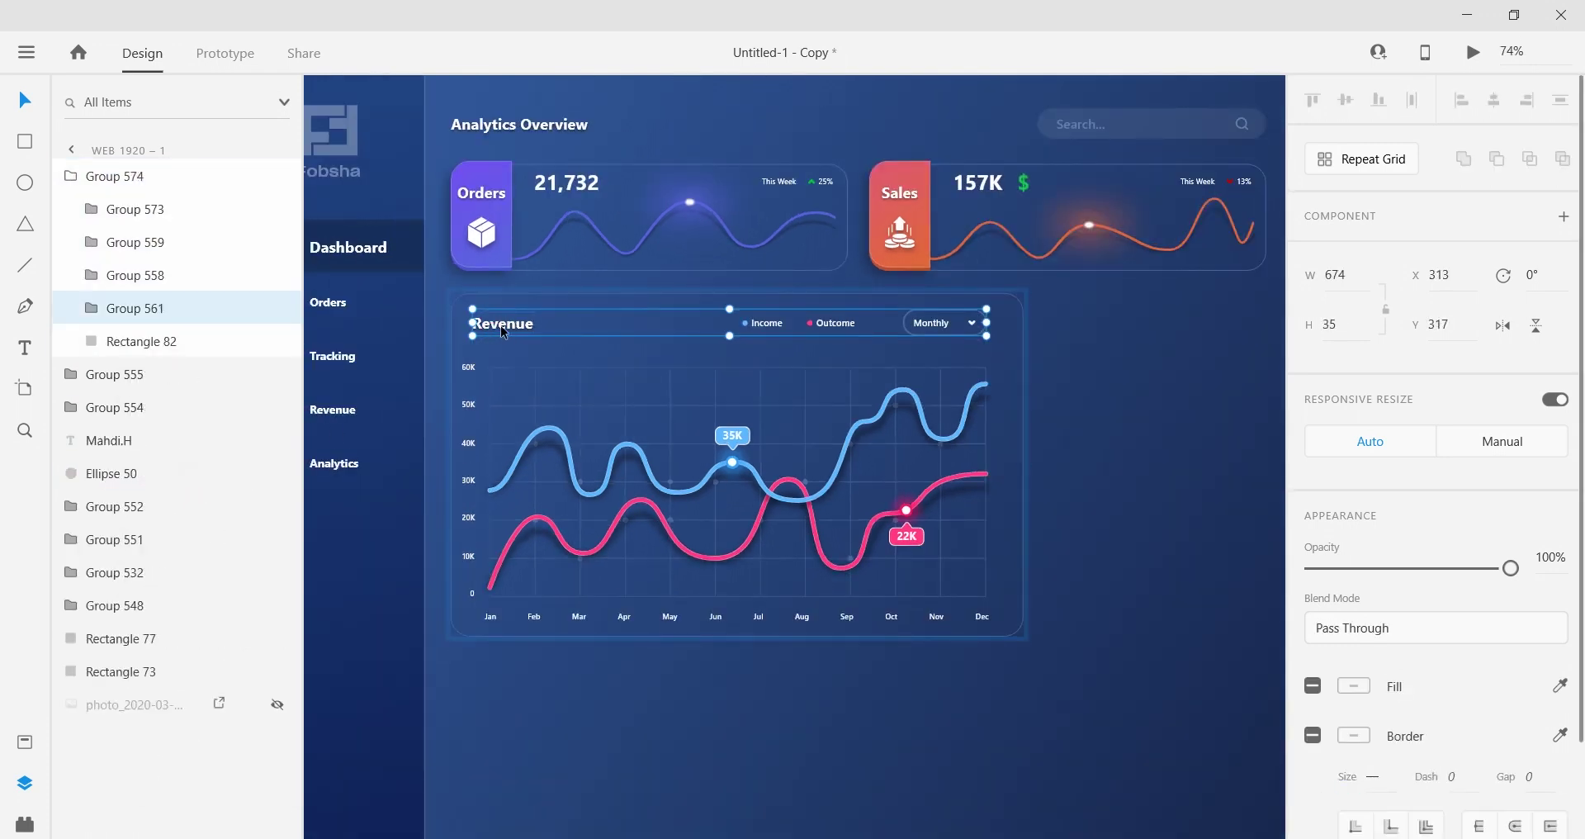
left_click(502, 330)
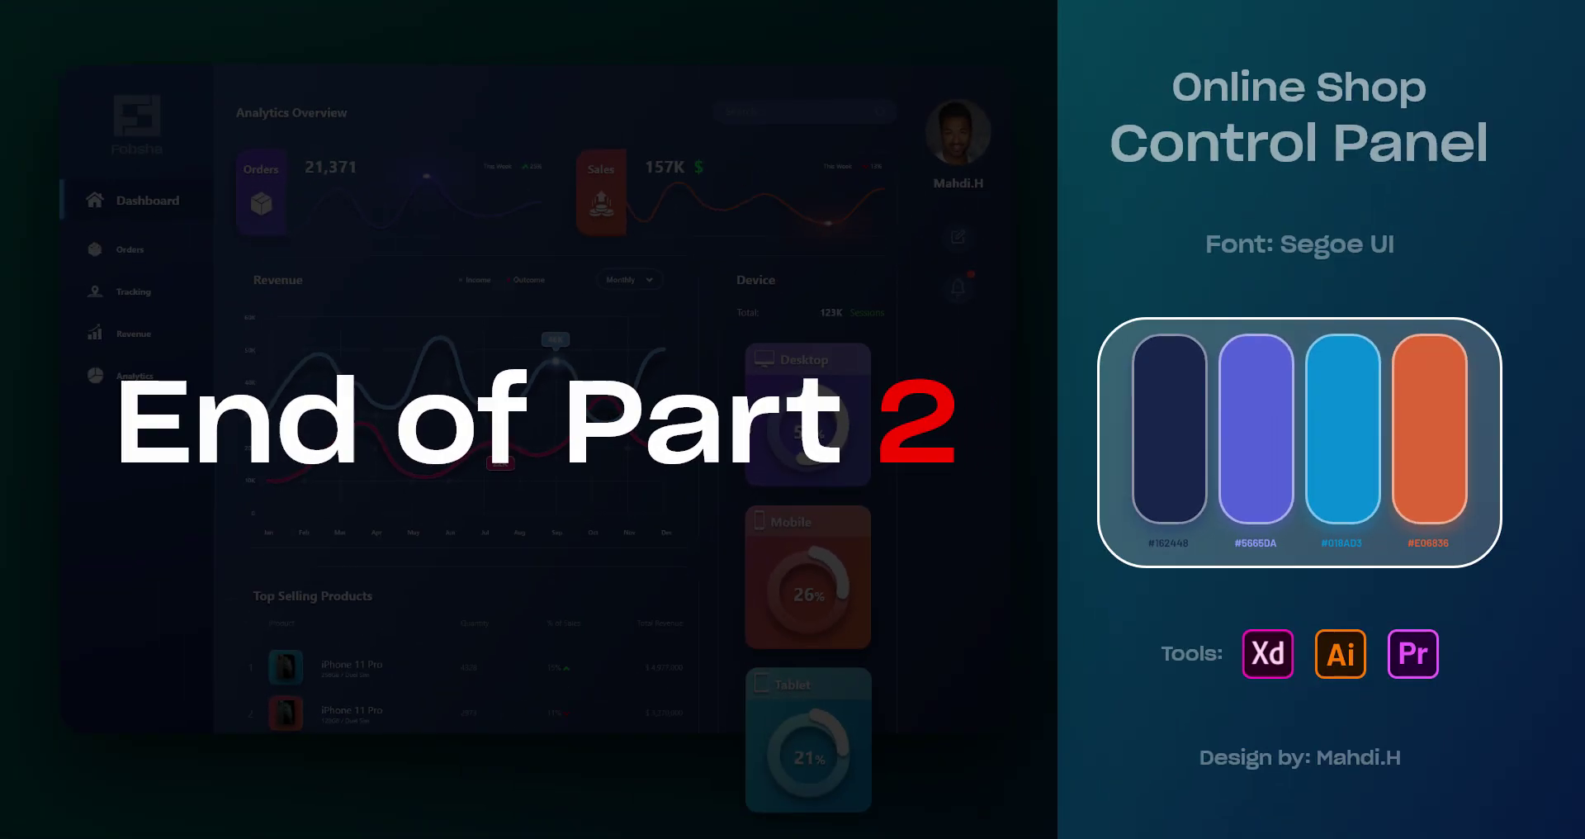